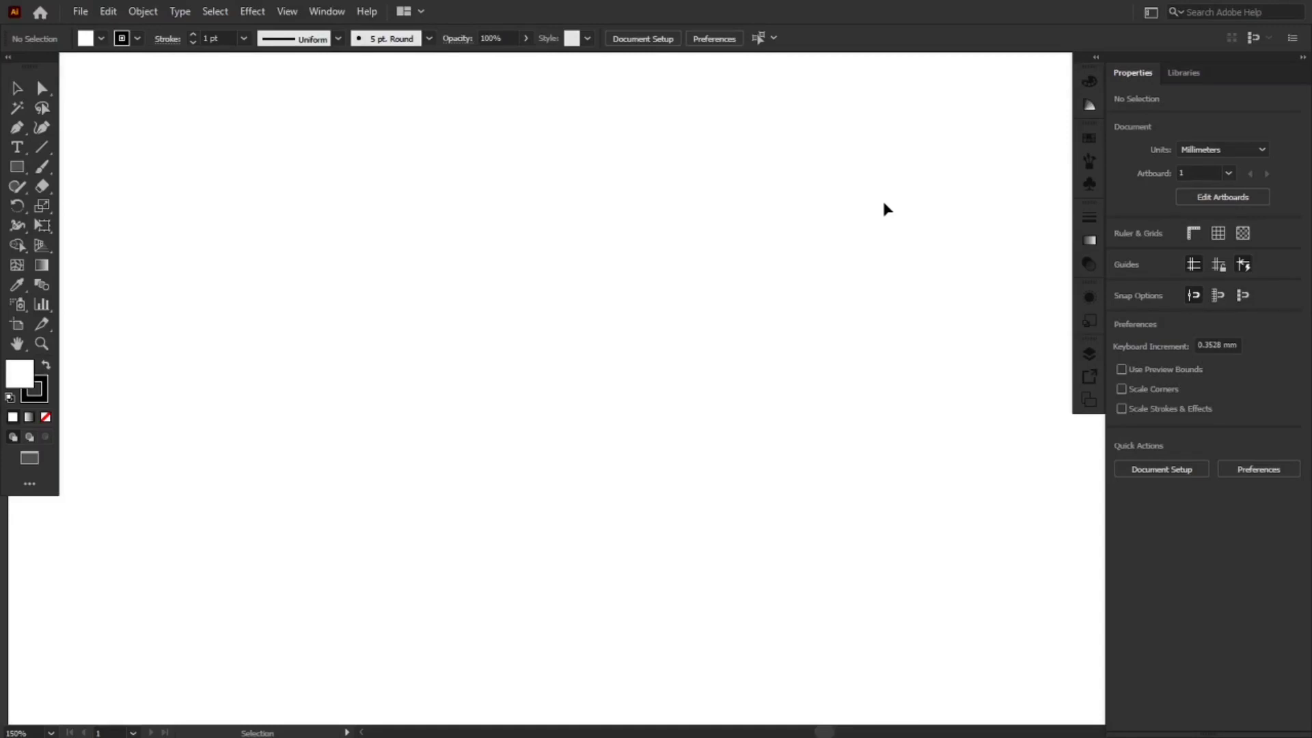
- Draw a square of about 24.7 mm per side on the artboard and activate the Puppet Warp tool on it
click(48, 221)
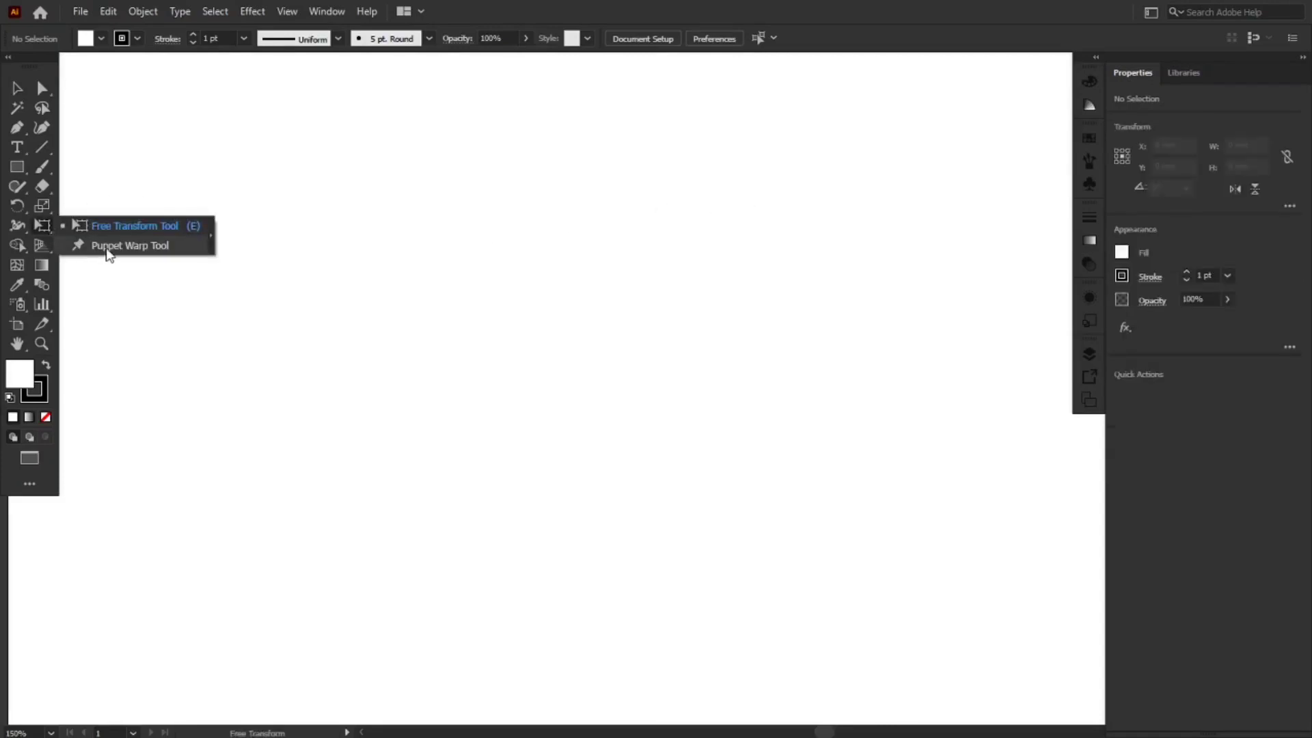
click(109, 248)
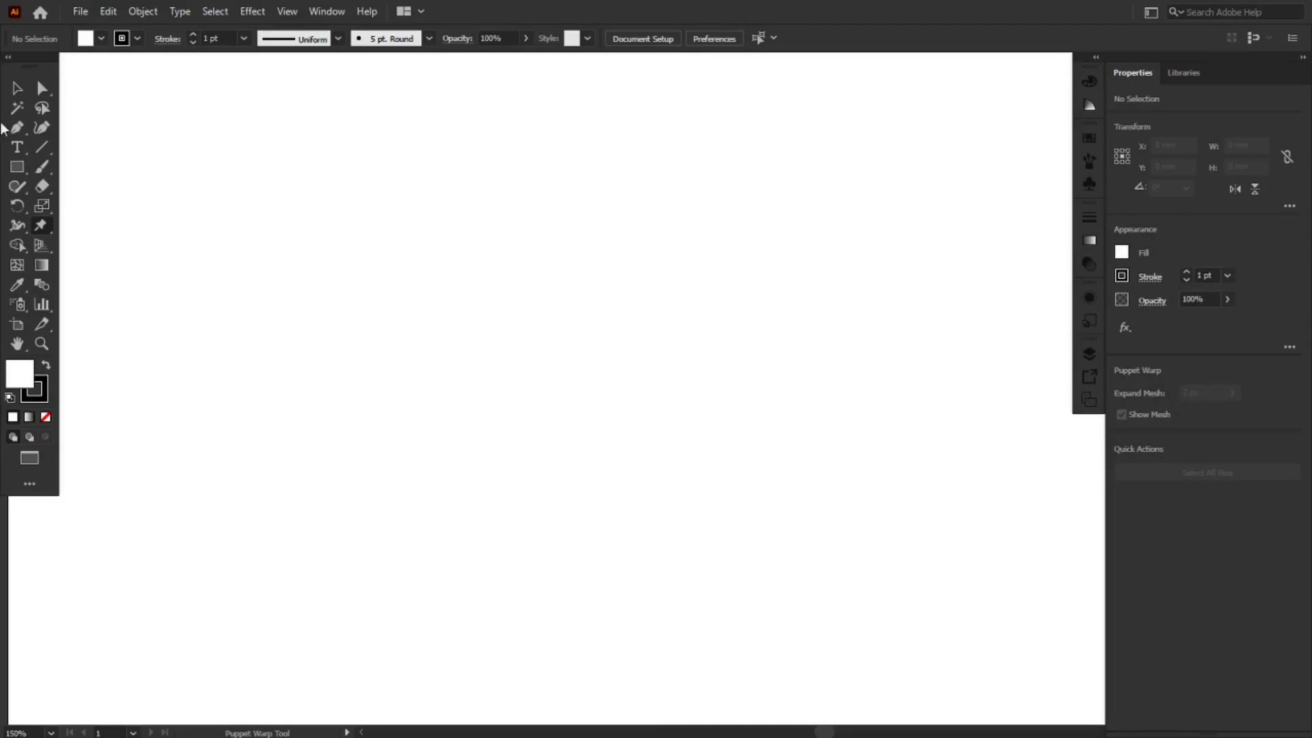
click(18, 91)
click(17, 166)
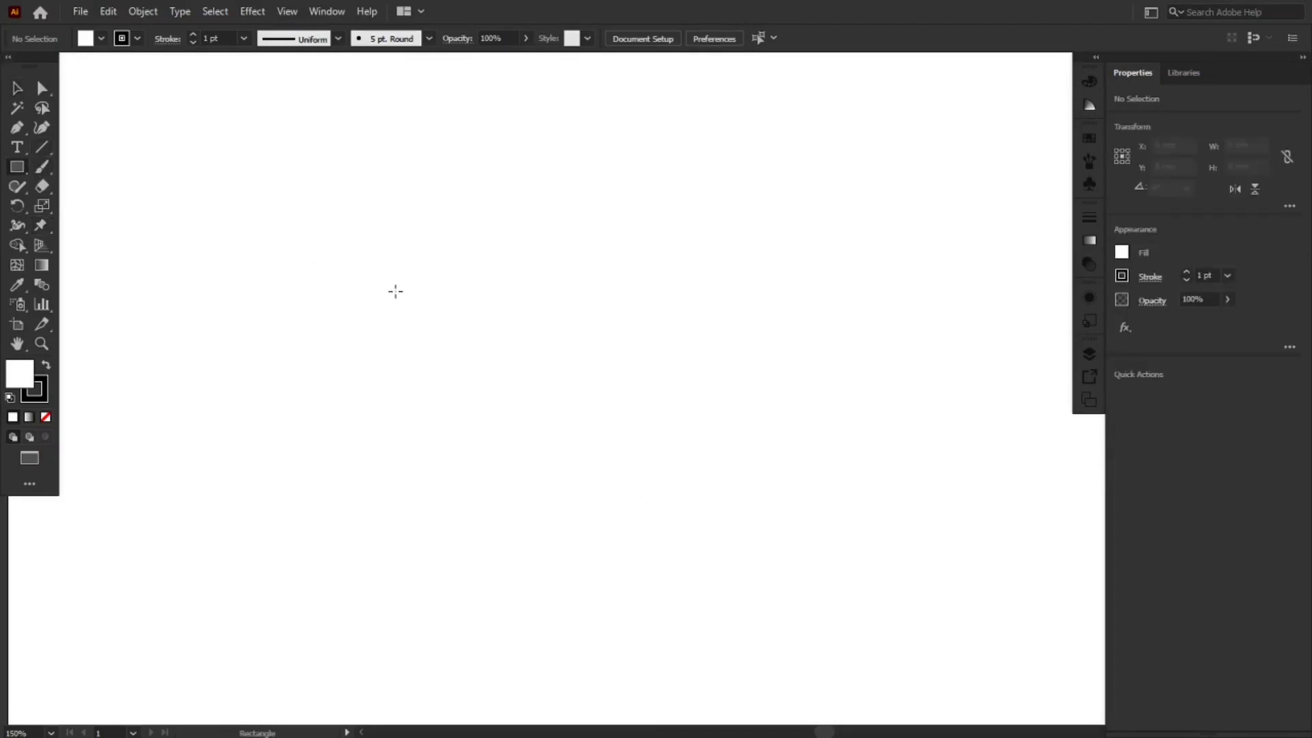
drag(491, 309, 606, 424)
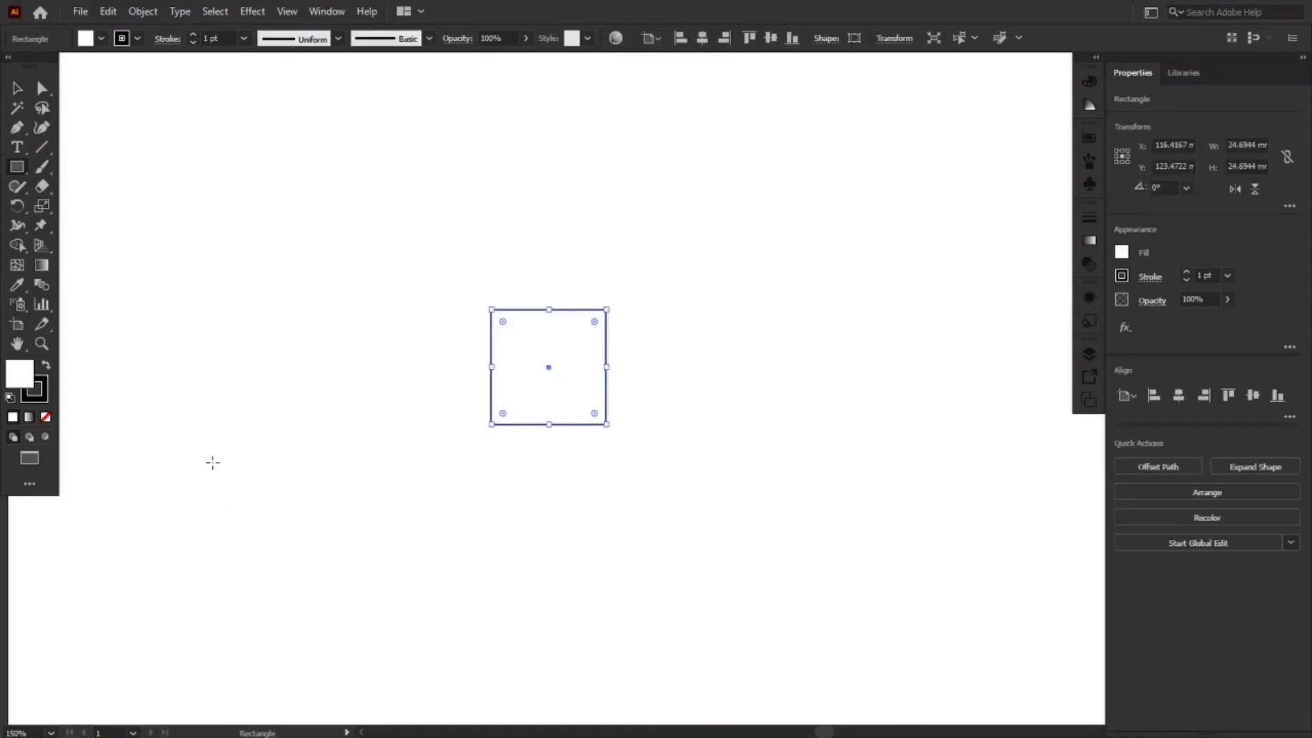
click(48, 229)
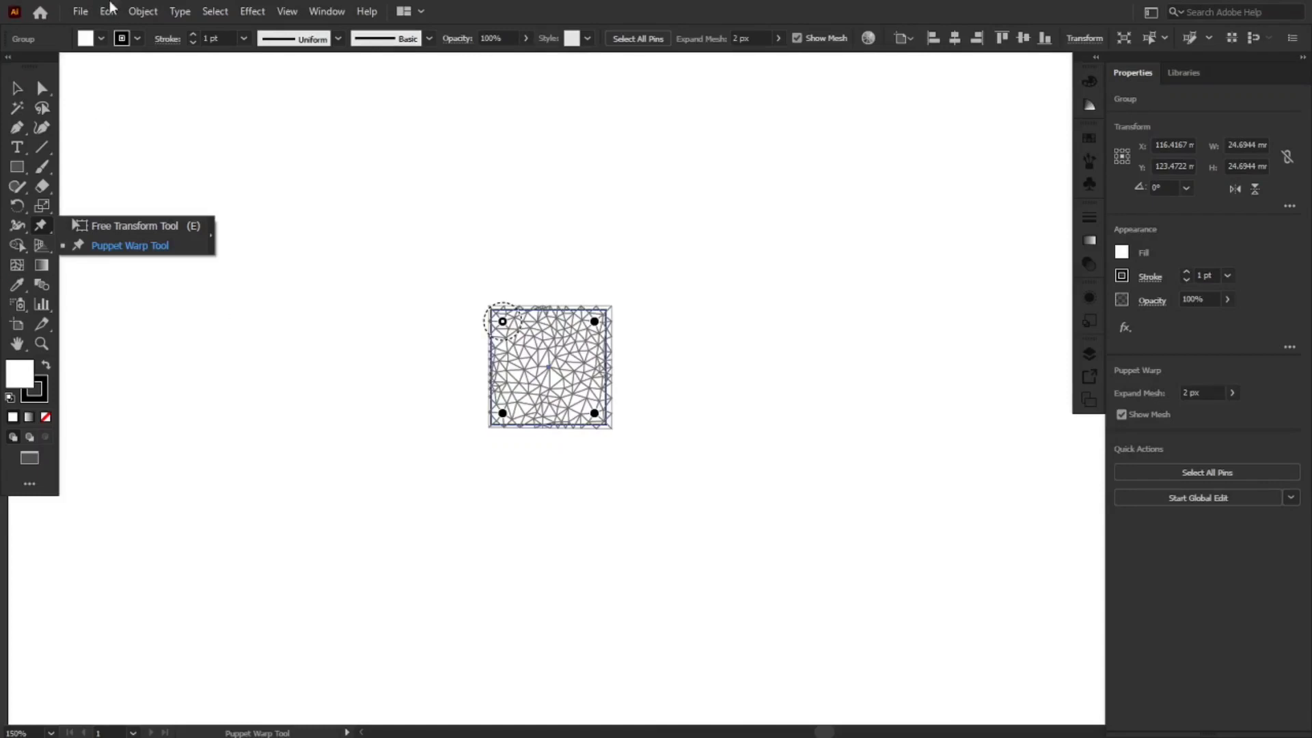
- Open the keyboard shortcut settings for review
click(154, 13)
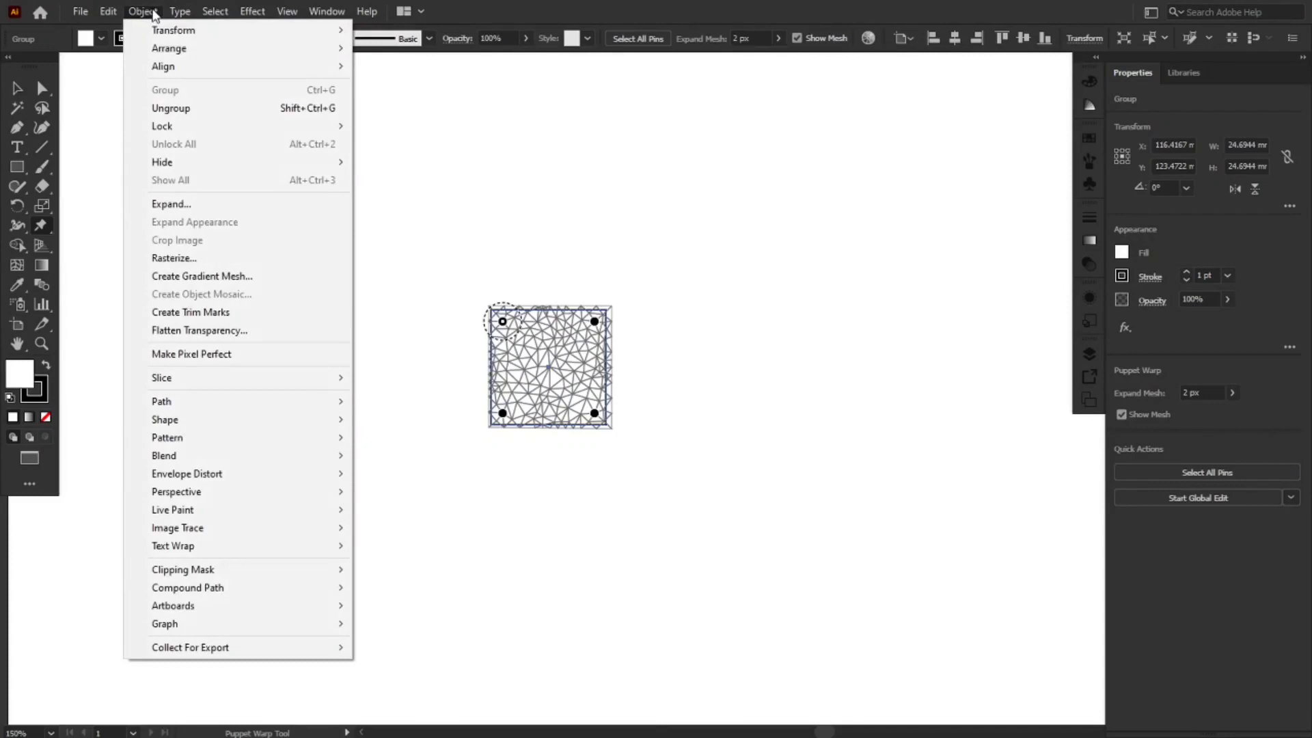
mouse_move(108, 11)
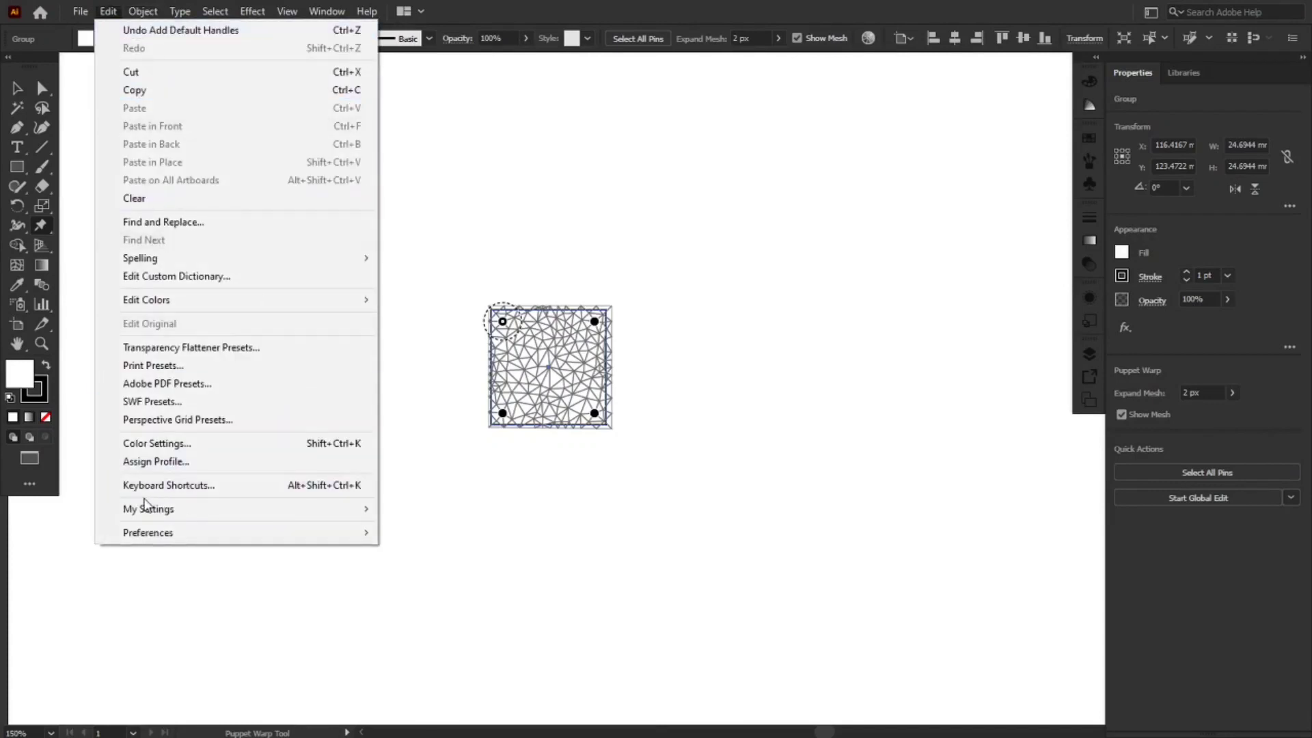
click(197, 494)
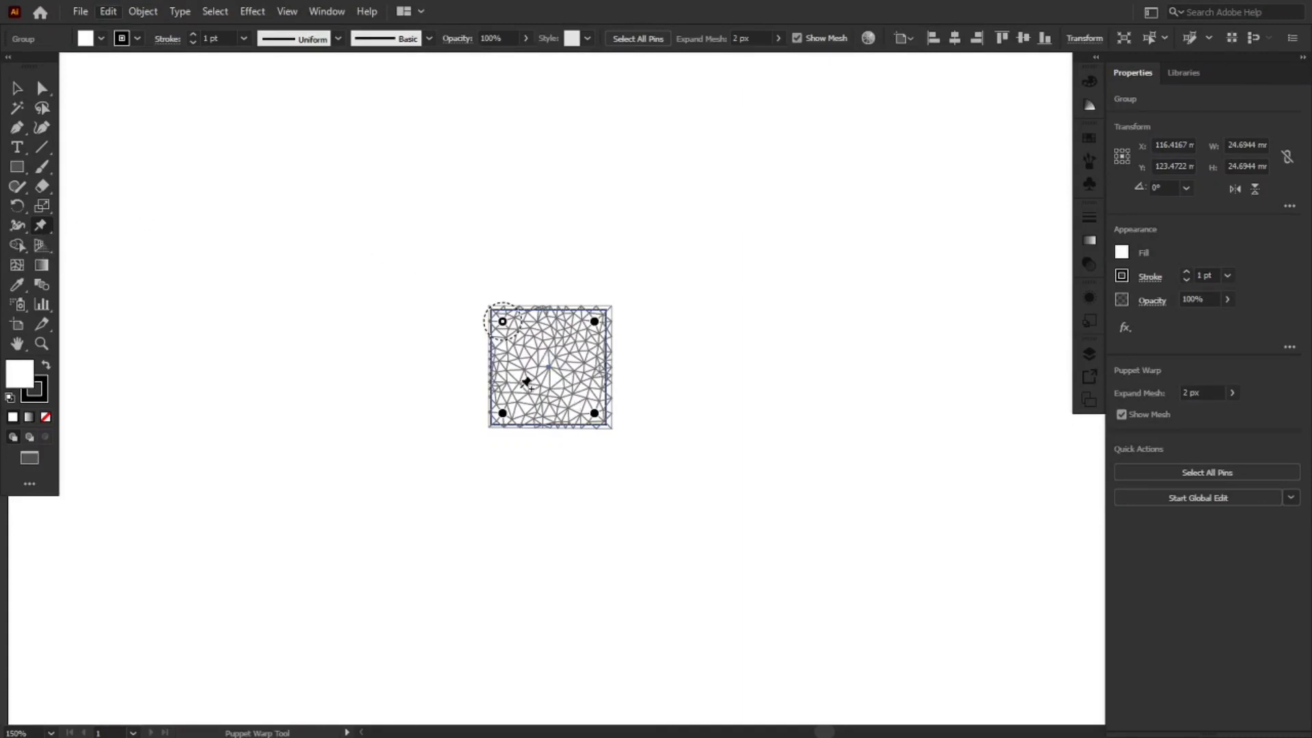
- Delete the four default Puppet Warp pins from the square's corners
click(595, 415)
key(Delete)
click(594, 321)
key(Delete)
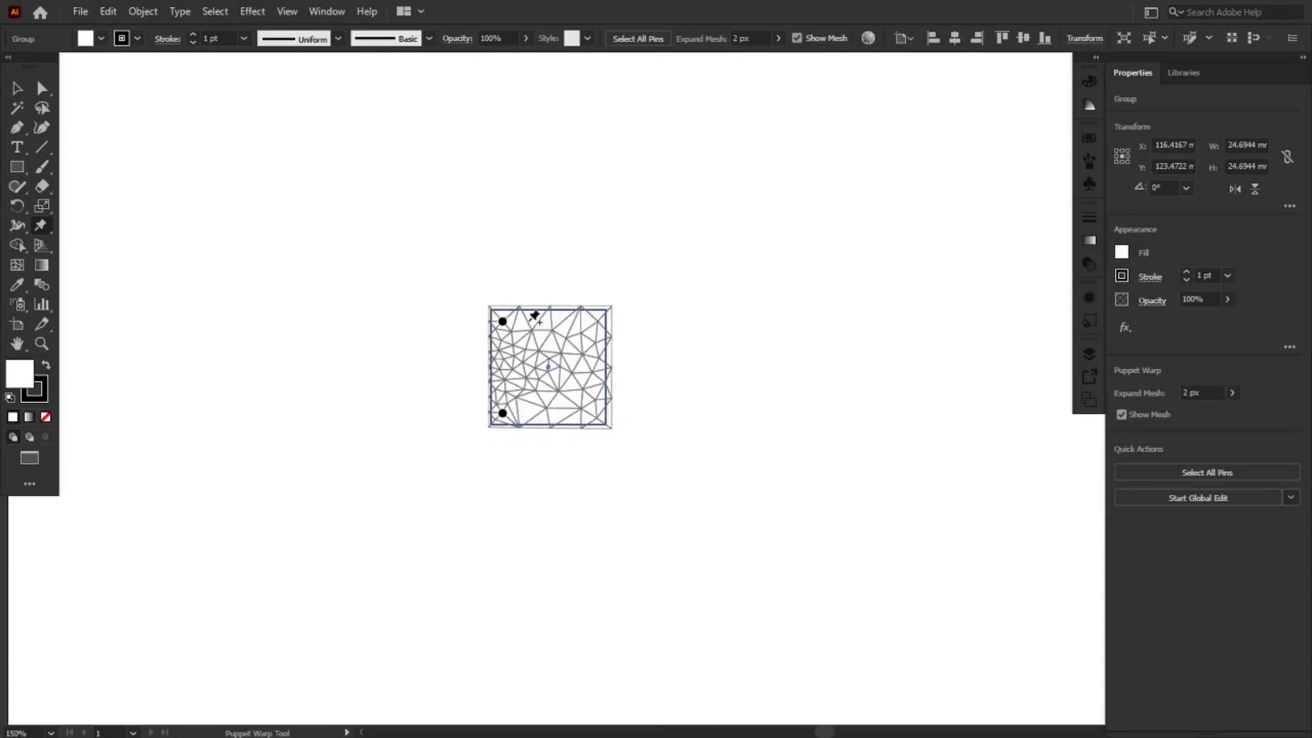
click(503, 321)
key(Delete)
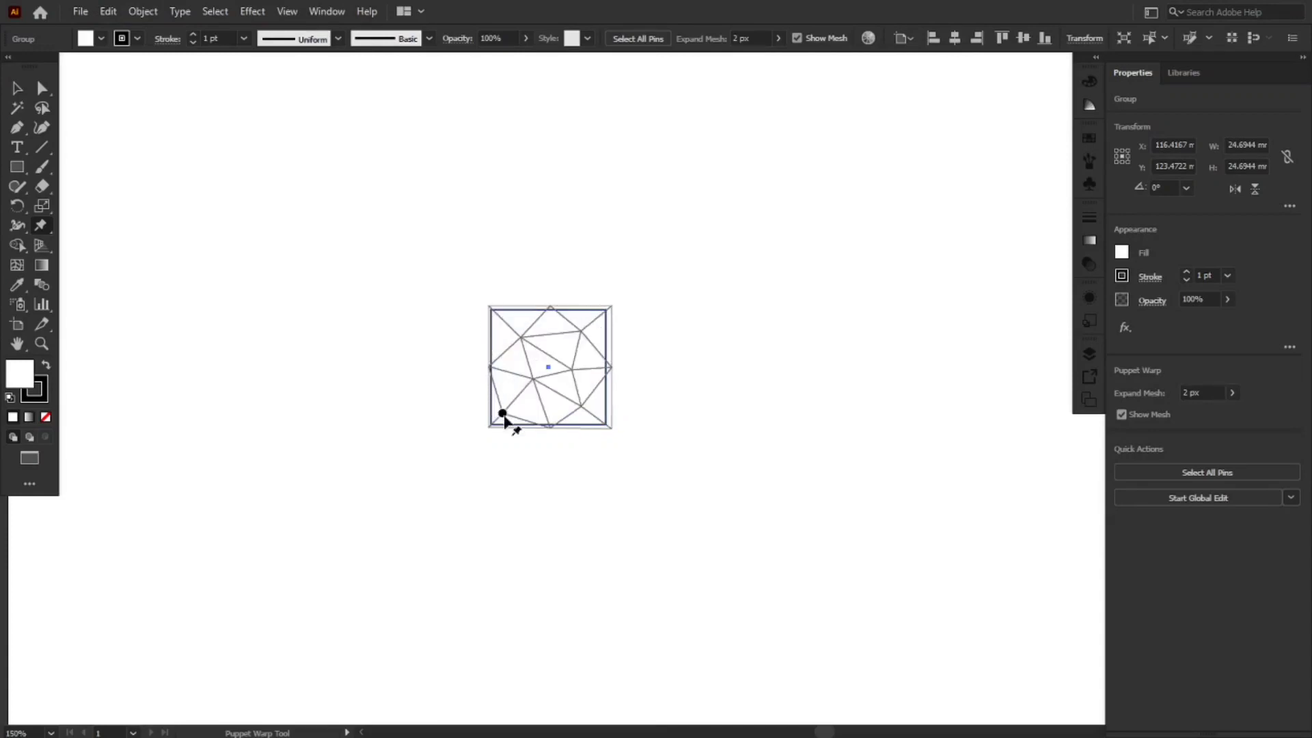
click(503, 415)
key(Delete)
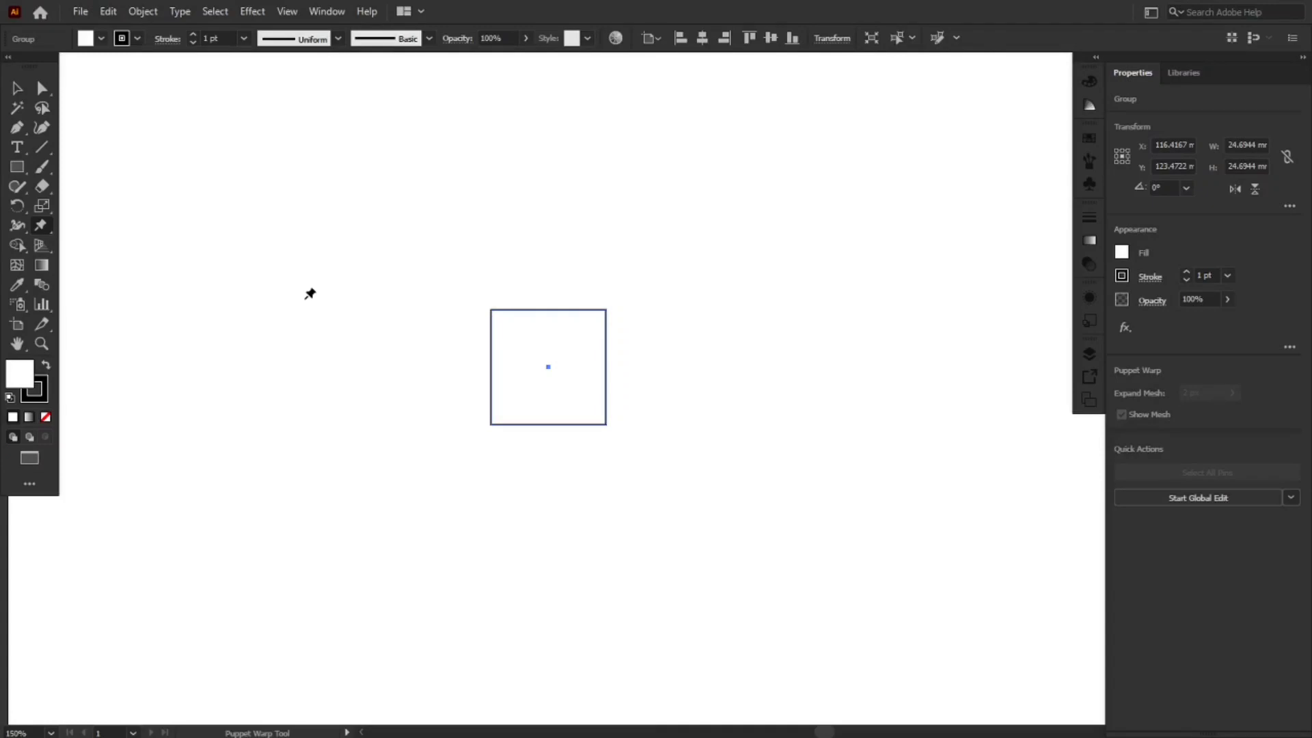
- Add one warp pin inside the square's upper-left corner and move the square up and to the left with it
key(ctrl+plus)
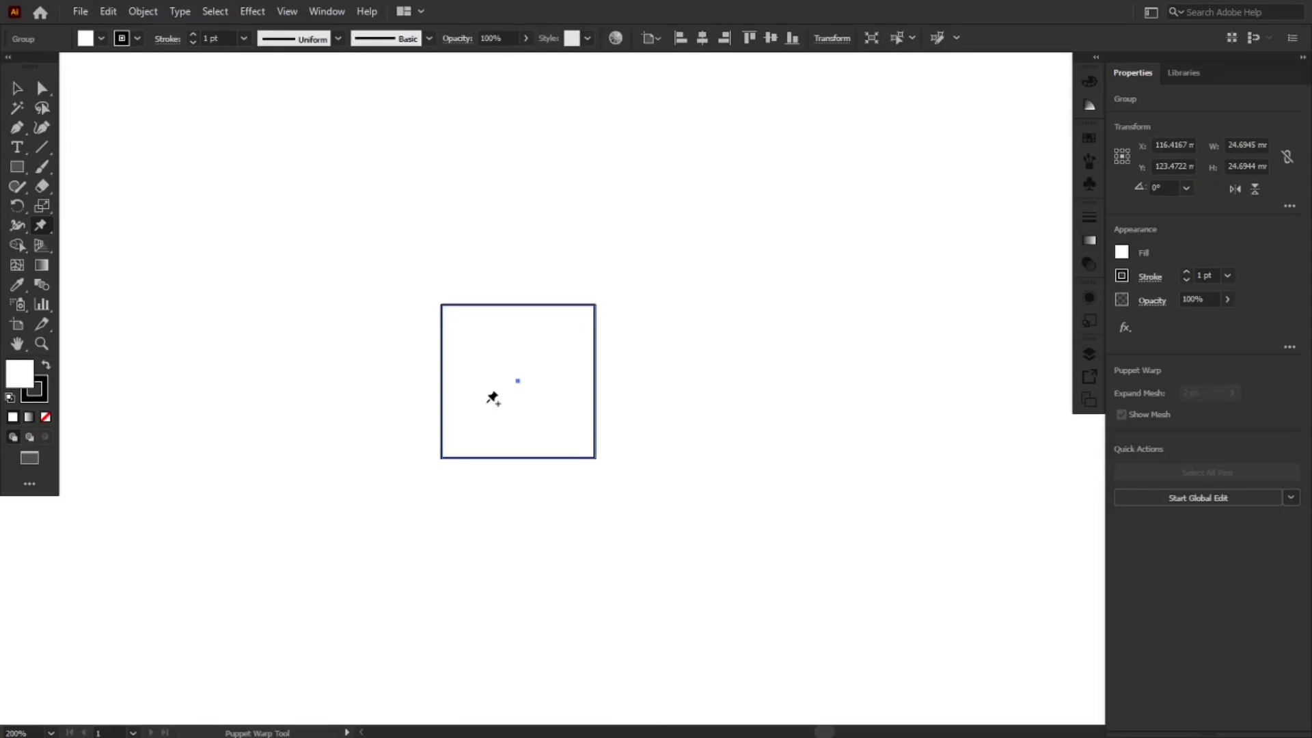
click(459, 328)
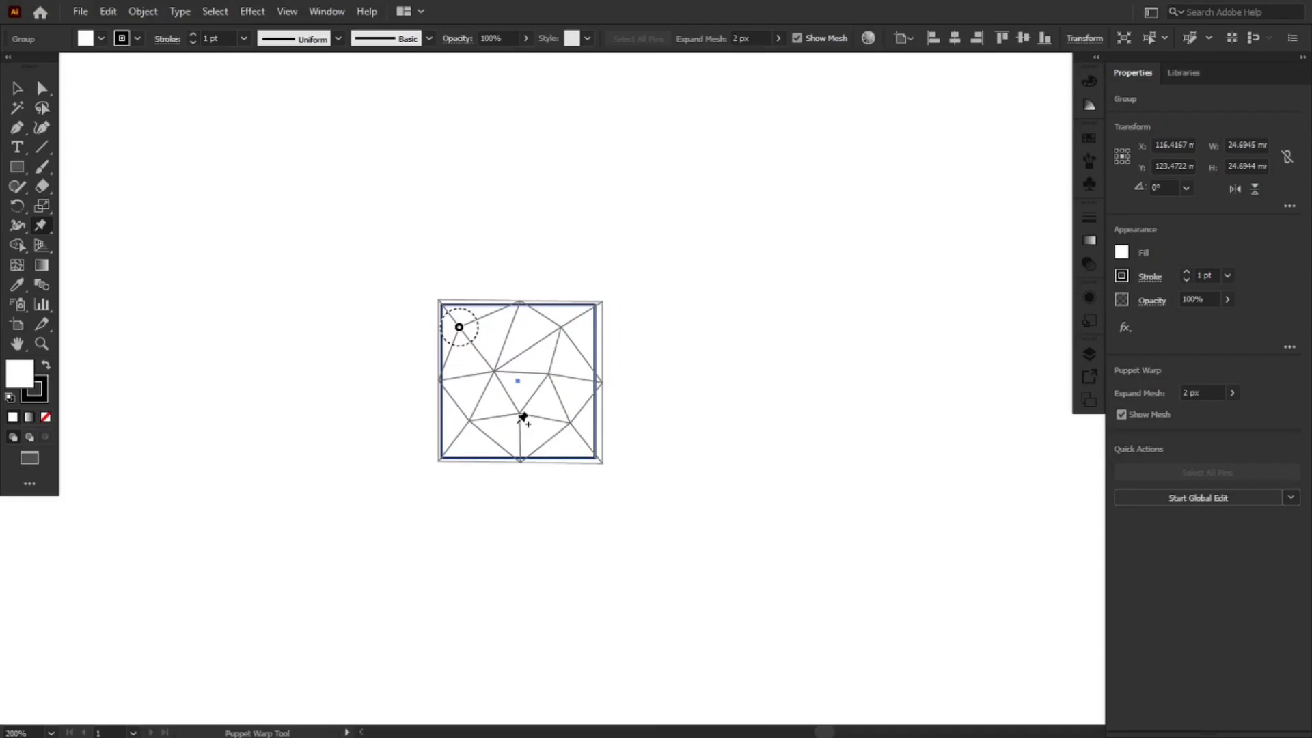
click(460, 328)
drag(459, 328, 363, 256)
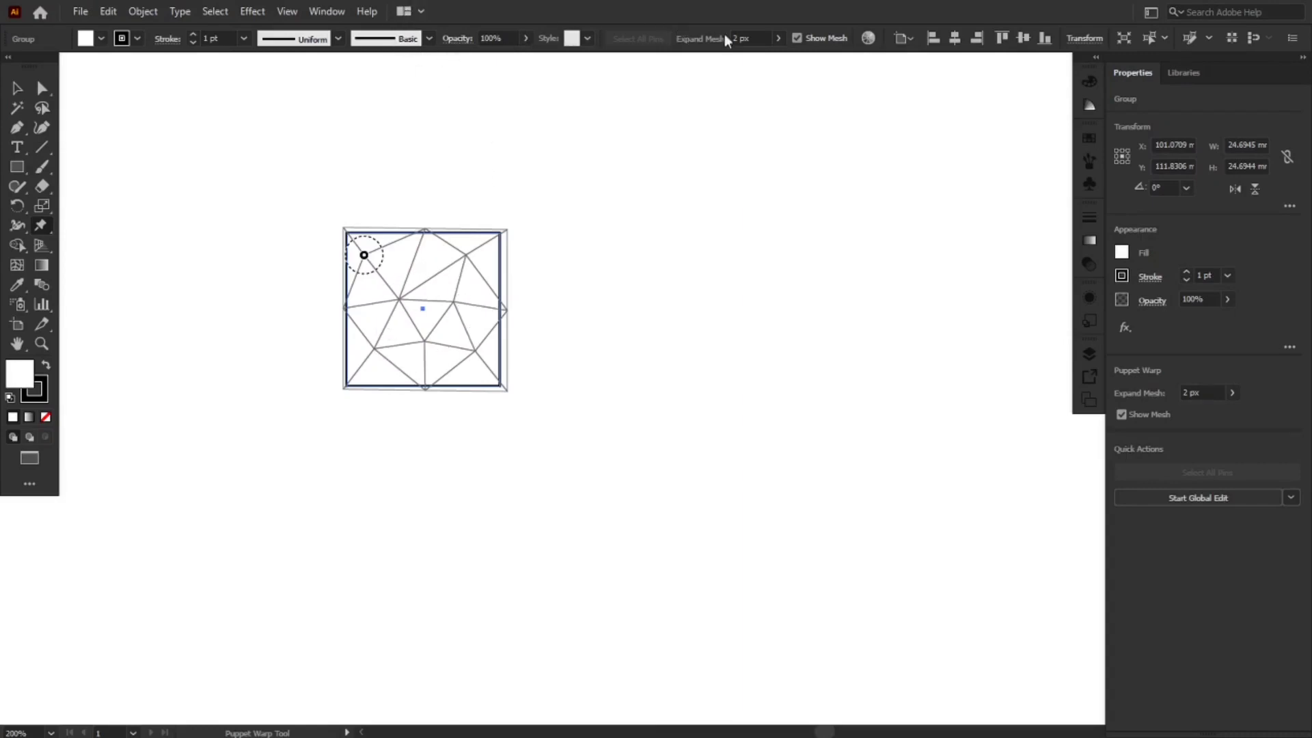
- Hide the Puppet Warp mesh on the square
click(795, 39)
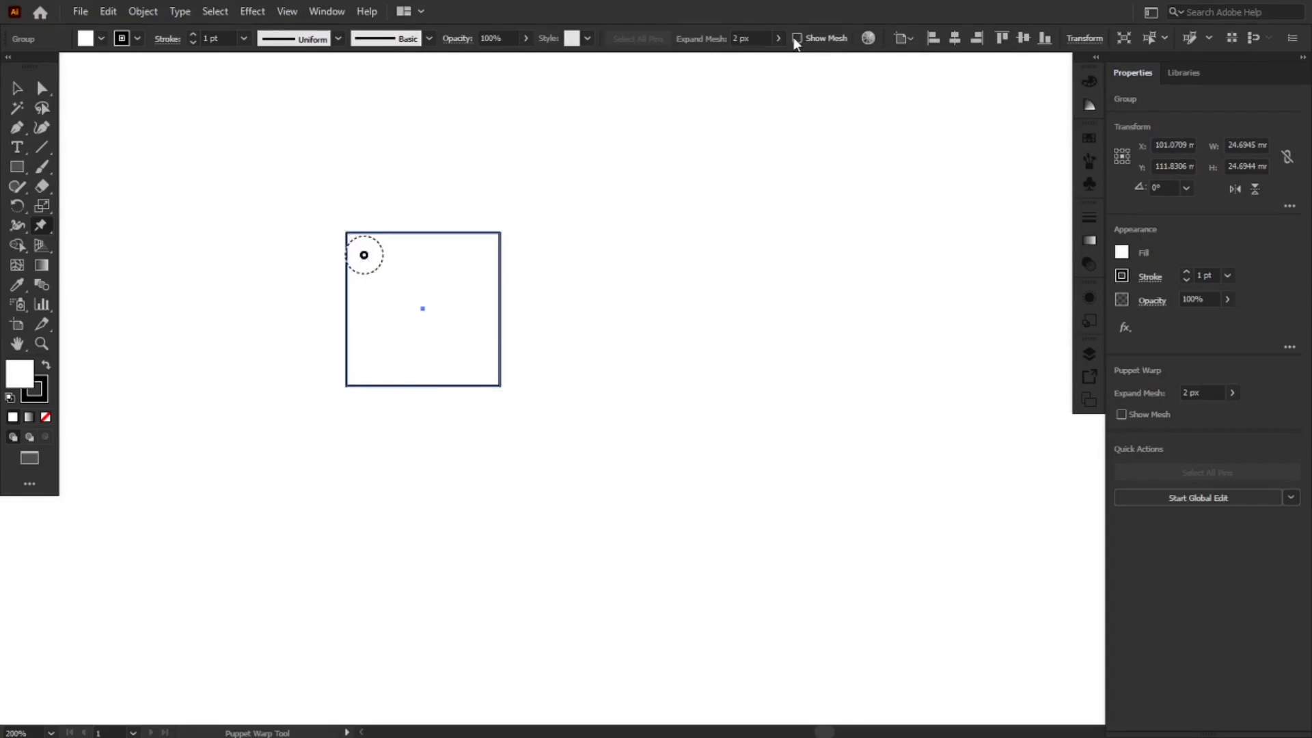
click(797, 39)
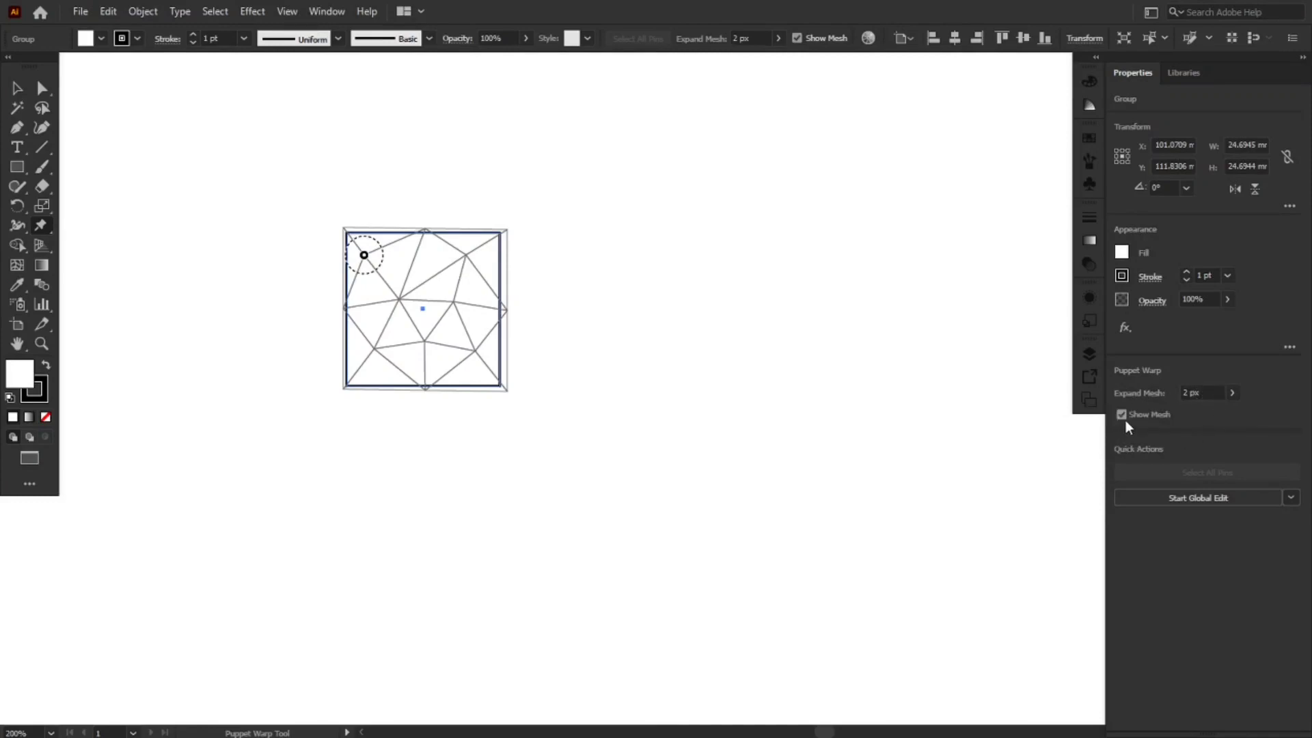
click(1123, 417)
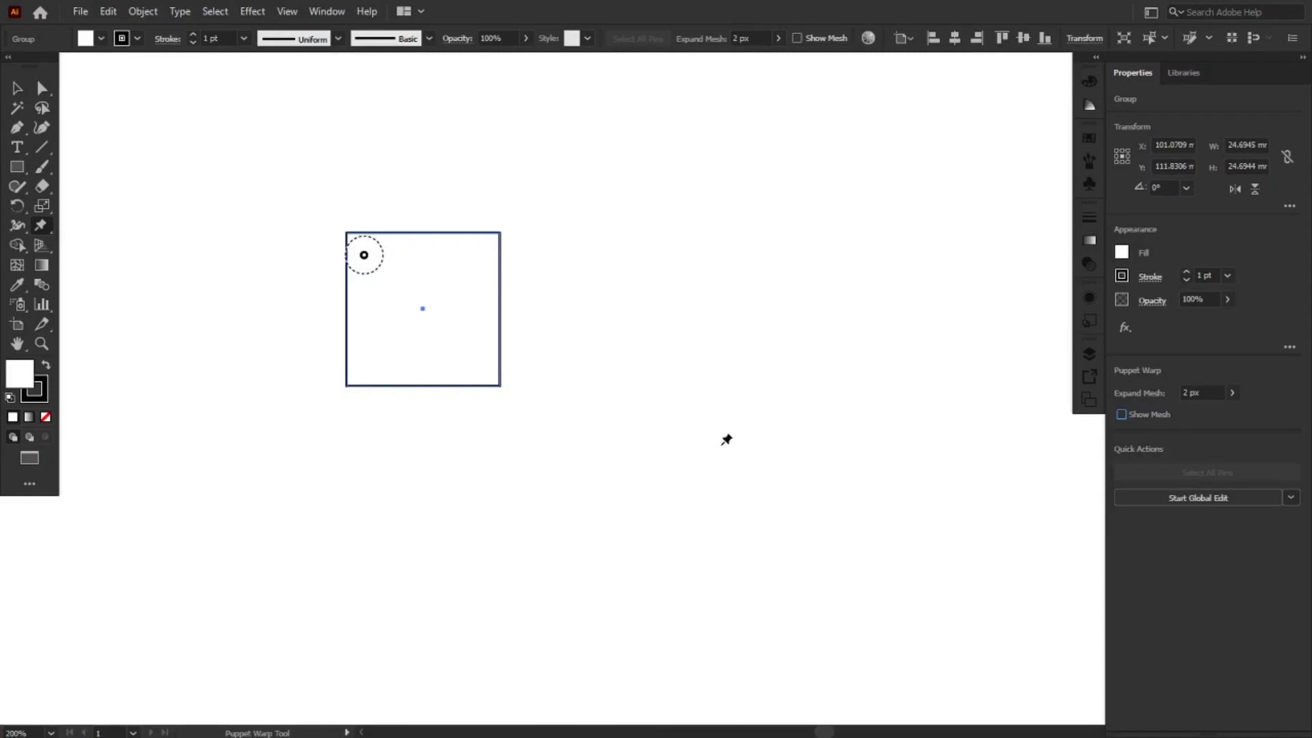
- Reposition the square farther right on the artboard by its pin and add a second pin inside its upper-right corner
drag(408, 283, 621, 384)
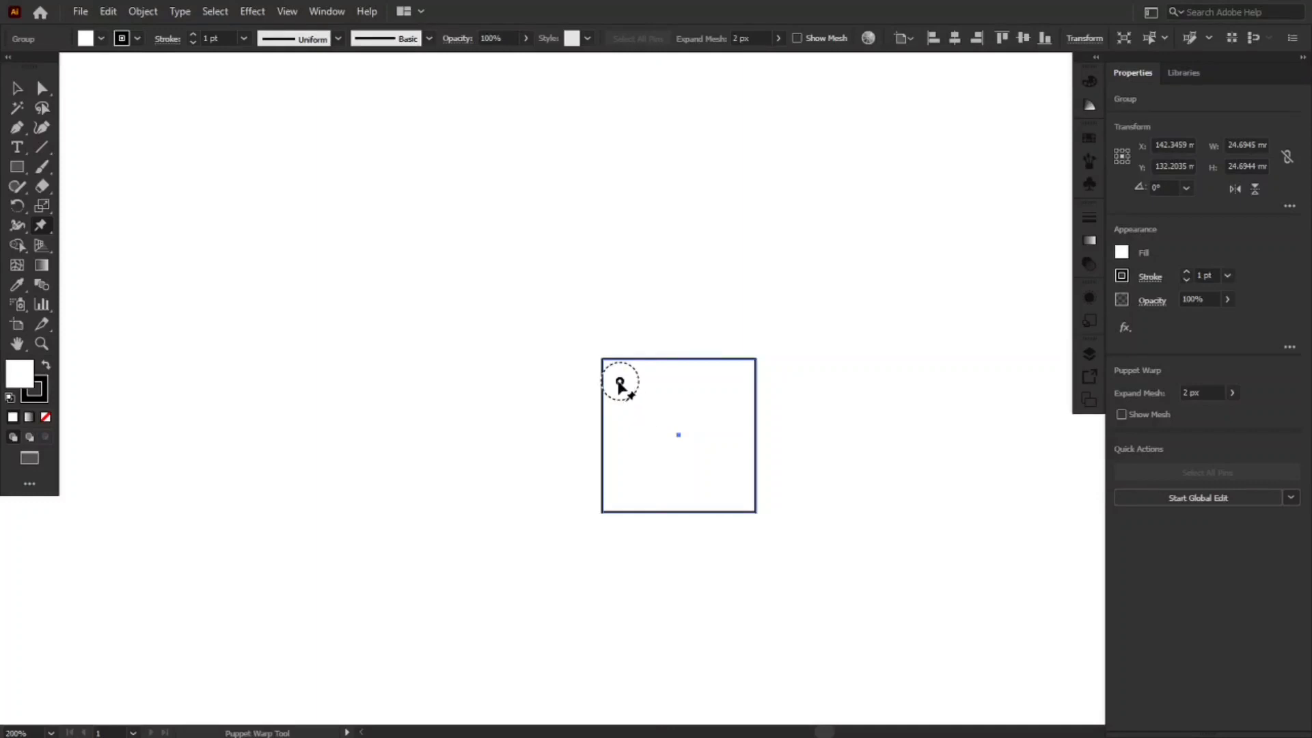
drag(620, 381, 616, 316)
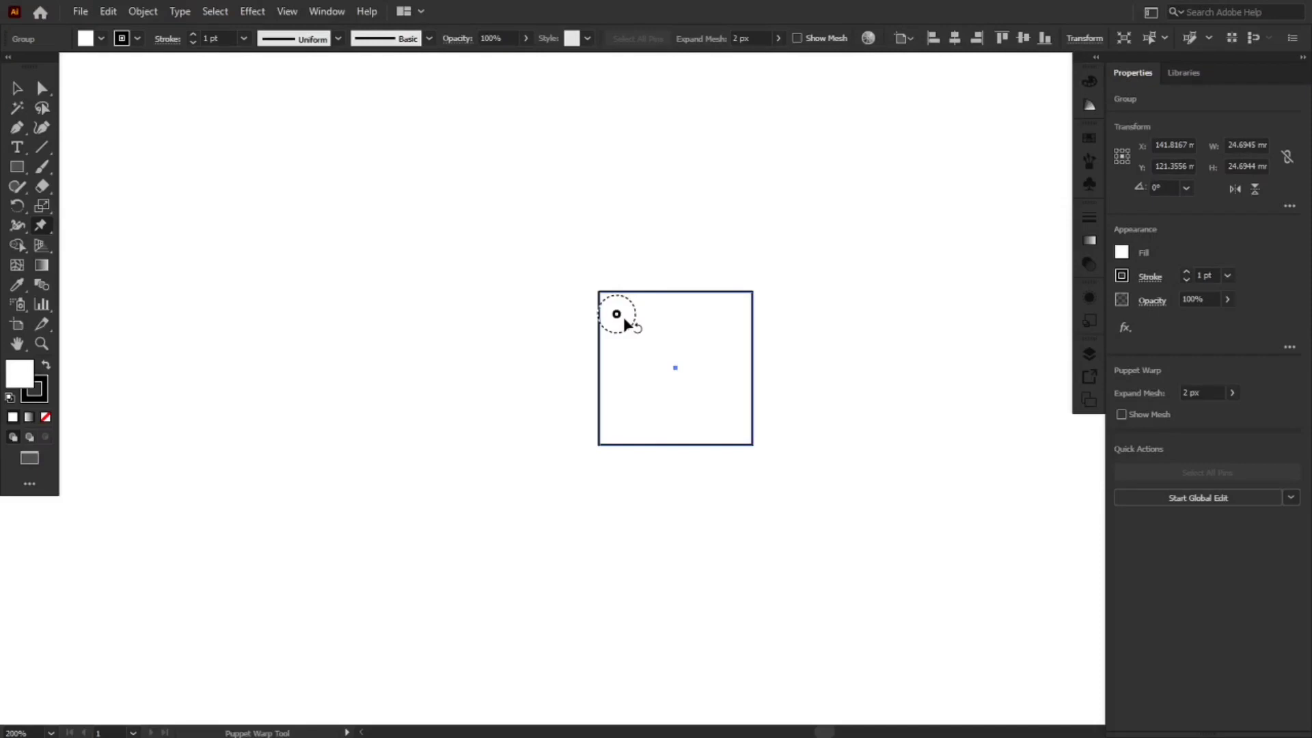
mouse_move(625, 321)
mouse_down()
mouse_move(638, 302)
mouse_move(627, 284)
mouse_move(628, 362)
mouse_move(593, 384)
mouse_move(558, 383)
mouse_move(667, 369)
mouse_move(677, 305)
mouse_move(638, 276)
mouse_move(648, 337)
mouse_move(576, 383)
mouse_move(658, 358)
mouse_move(668, 334)
mouse_up()
click(736, 318)
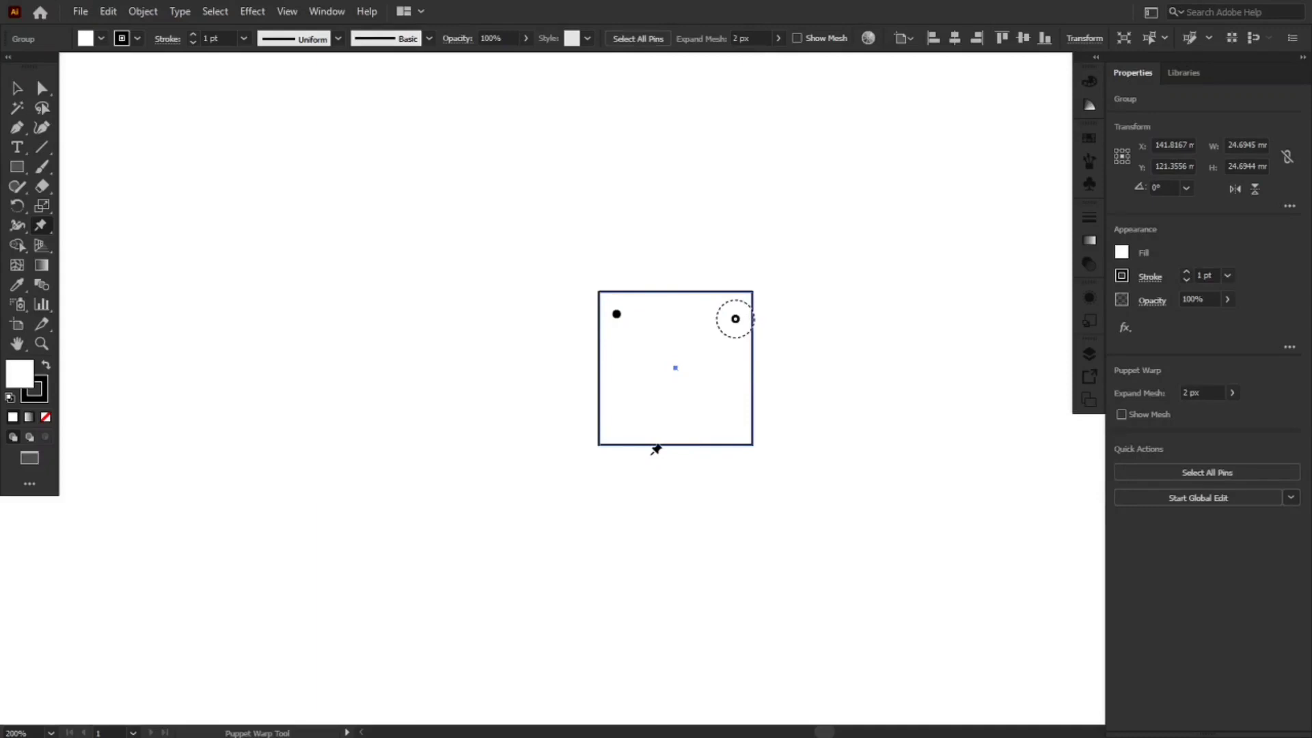
- Try distorting the square by moving its upper-left pin outward and by rotating that pin, undoing each change
click(617, 315)
drag(617, 315, 585, 269)
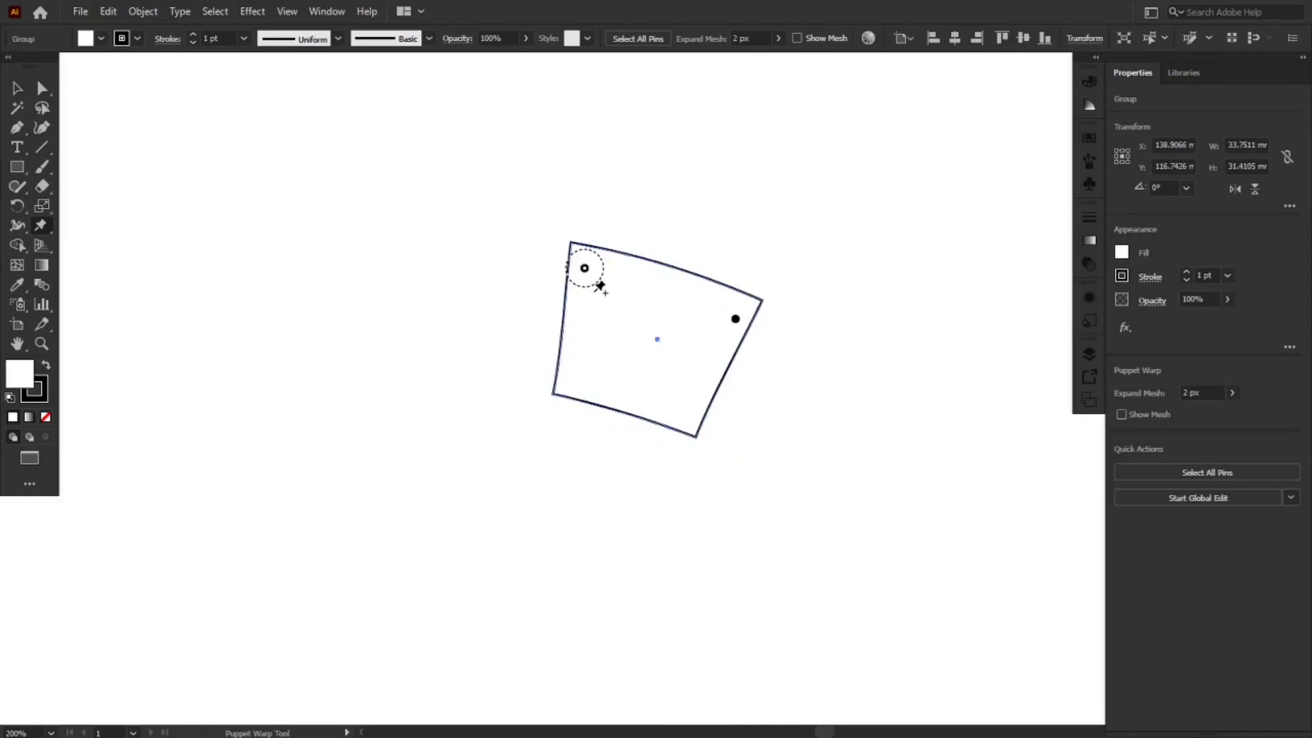
key(ctrl+z)
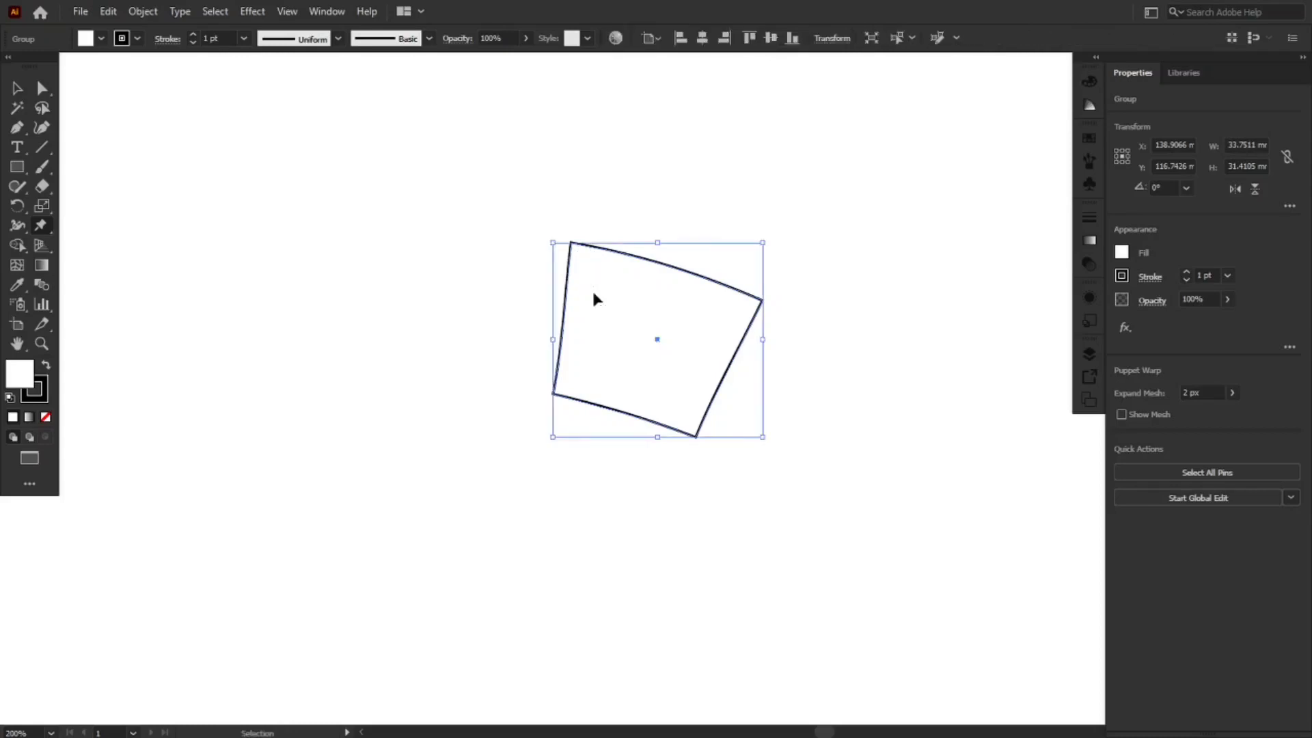
key(ctrl+z)
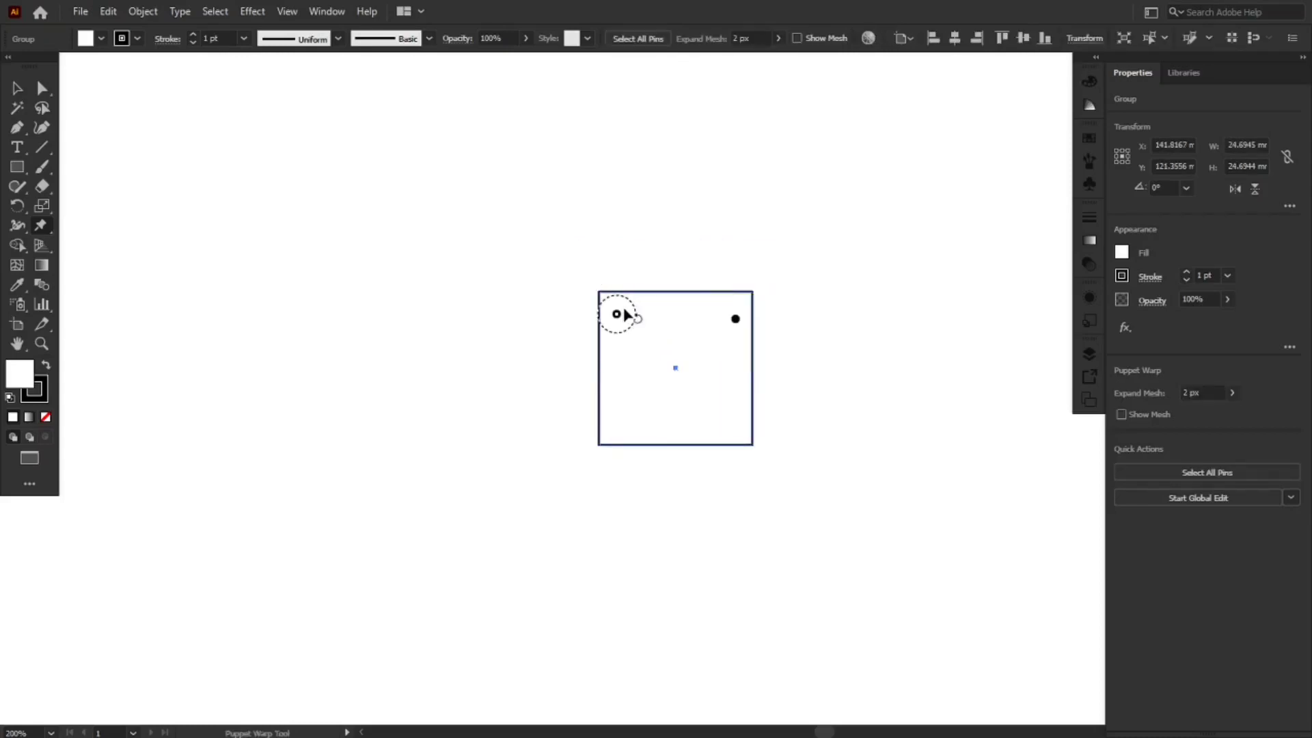
drag(625, 317, 630, 325)
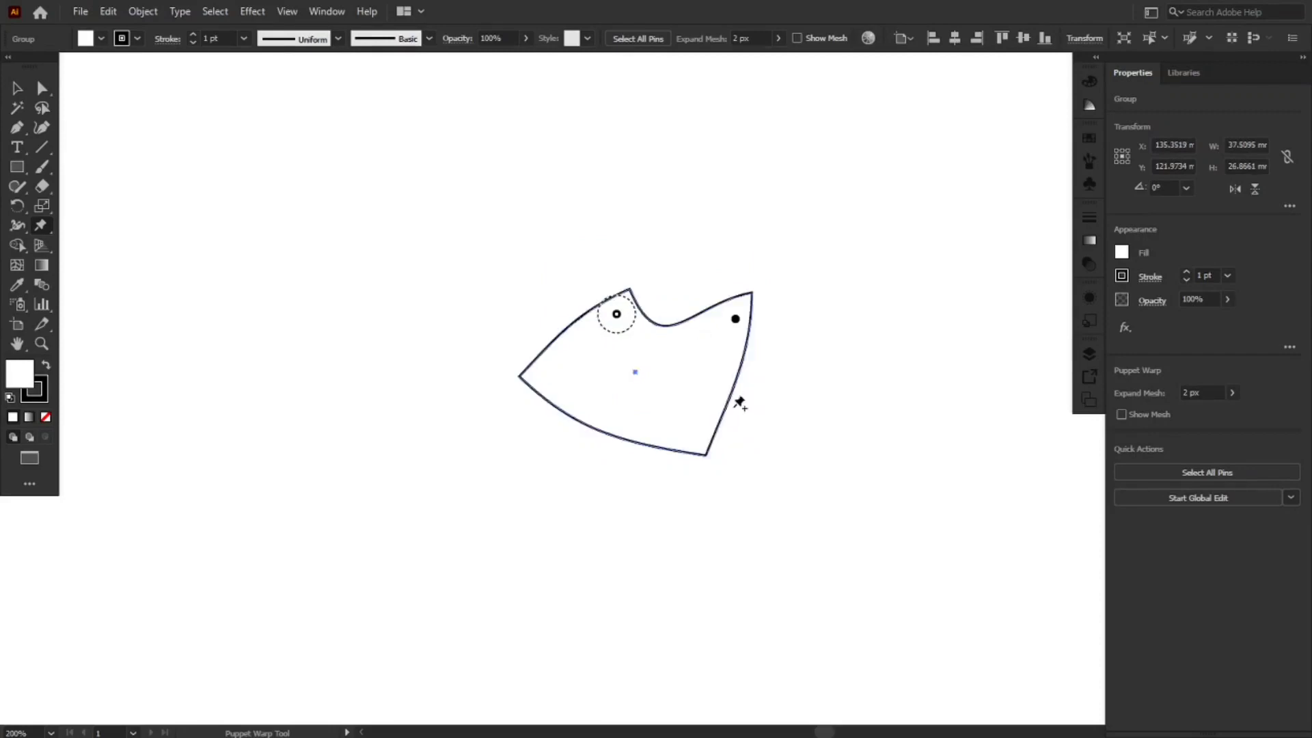
key(ctrl+z)
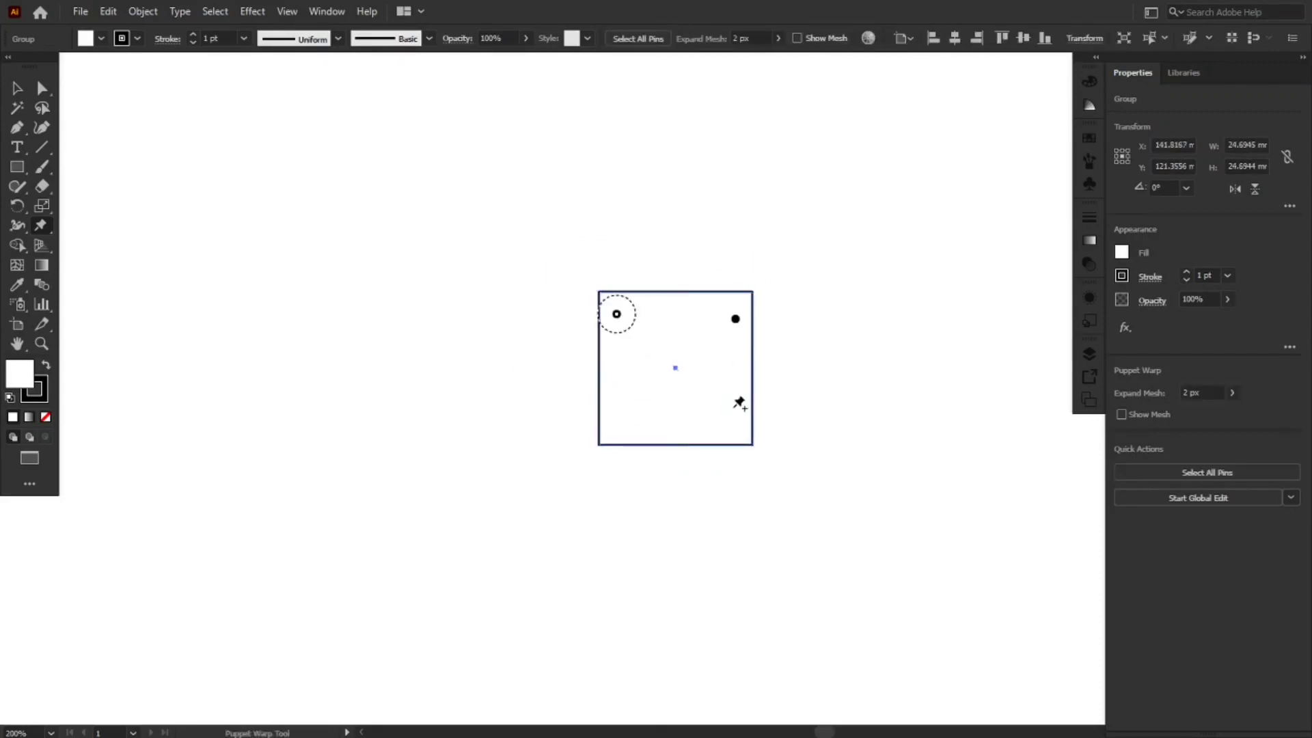
- Add warp pins inside the square's lower-right and lower-left corners and at its centre
click(735, 432)
click(624, 432)
click(676, 367)
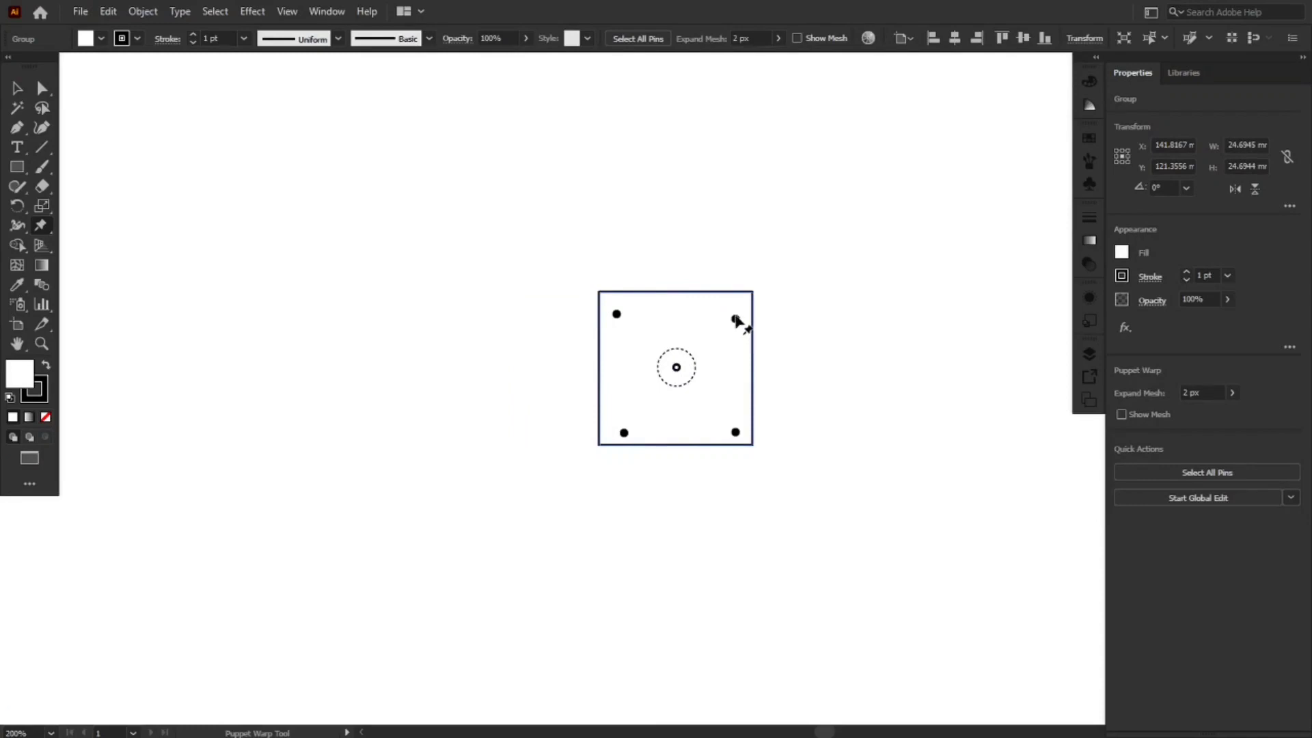
- Move the four corner pins outward to stretch the square to about 34.8 by 33.9 mm
drag(736, 320, 752, 303)
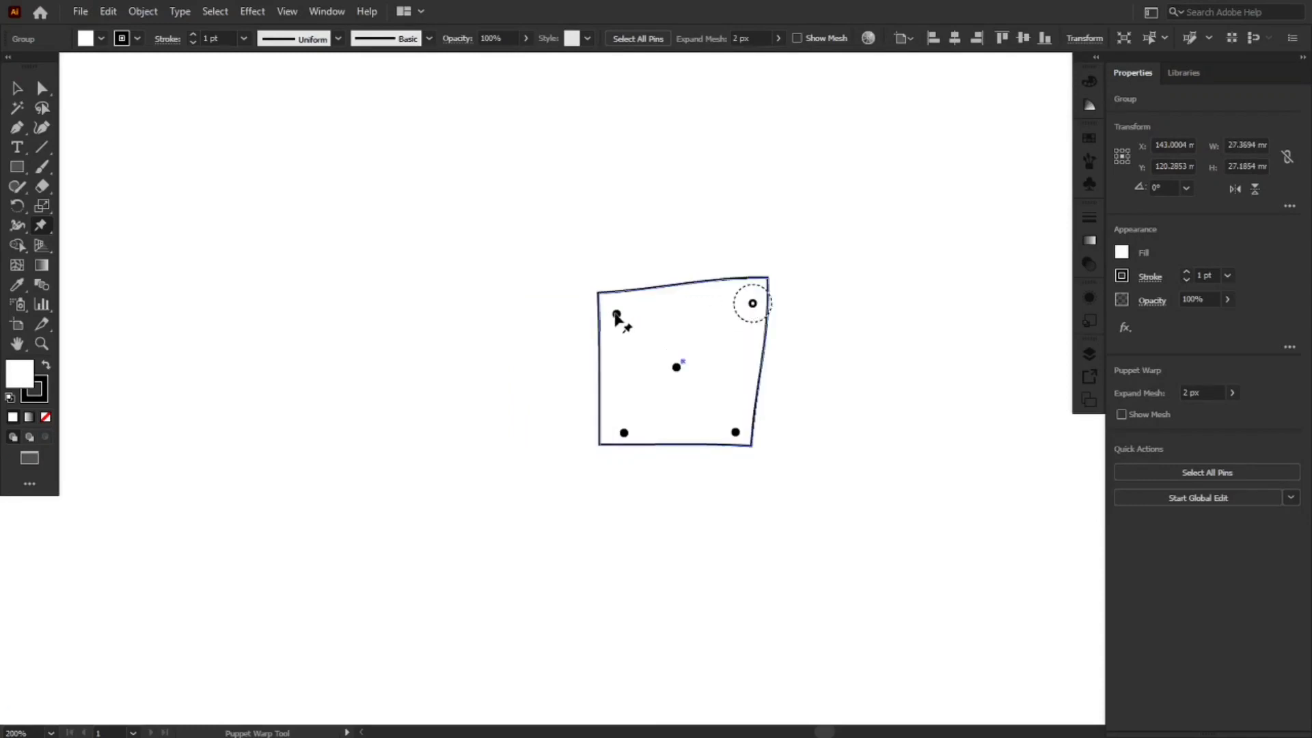
drag(617, 316, 585, 292)
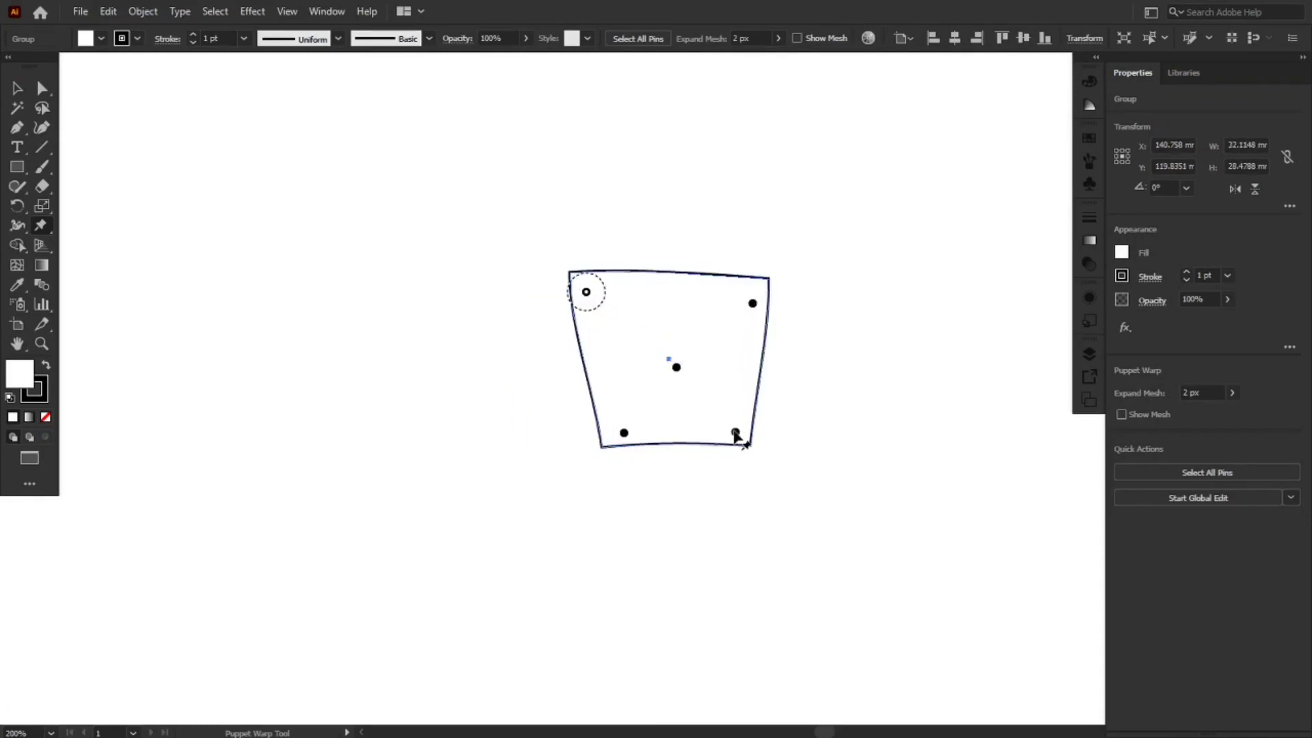
drag(735, 435, 761, 468)
drag(623, 433, 587, 448)
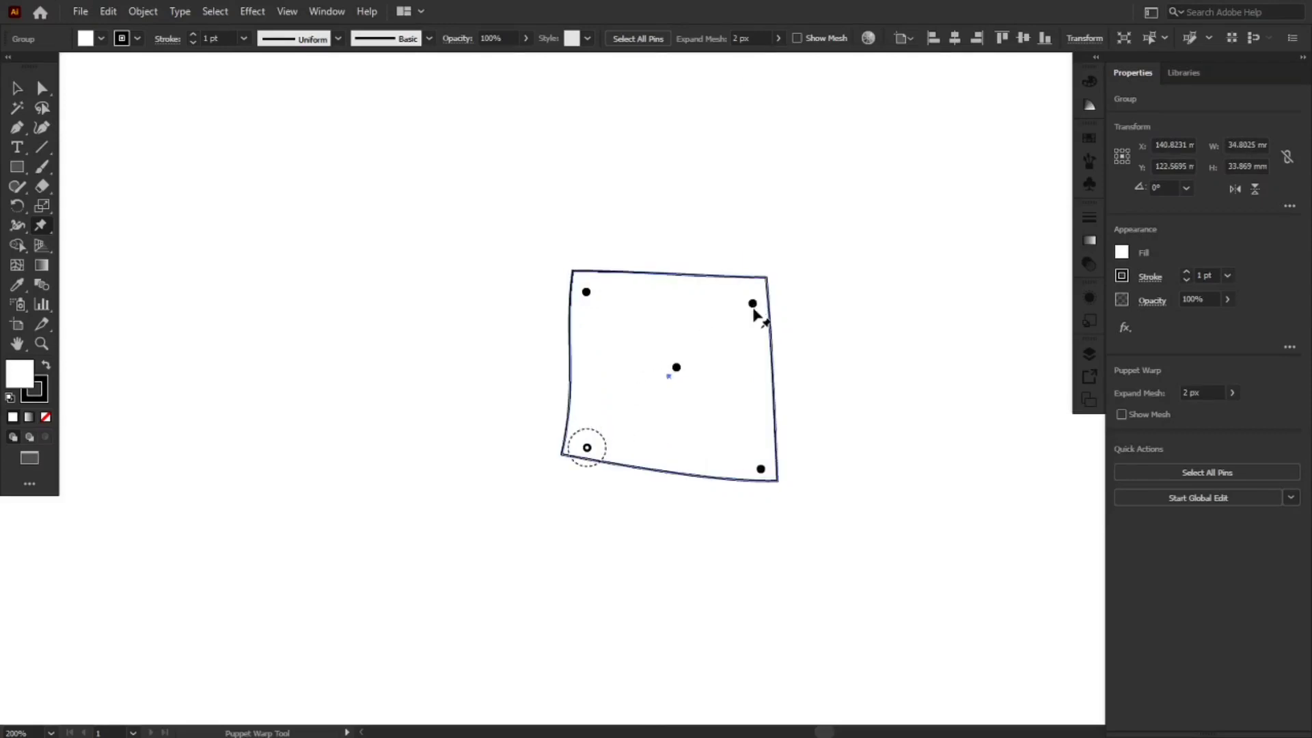
- Rotate each of the four corner pins in place to bend the shape's edges into curves
click(753, 305)
drag(768, 314, 755, 312)
click(586, 294)
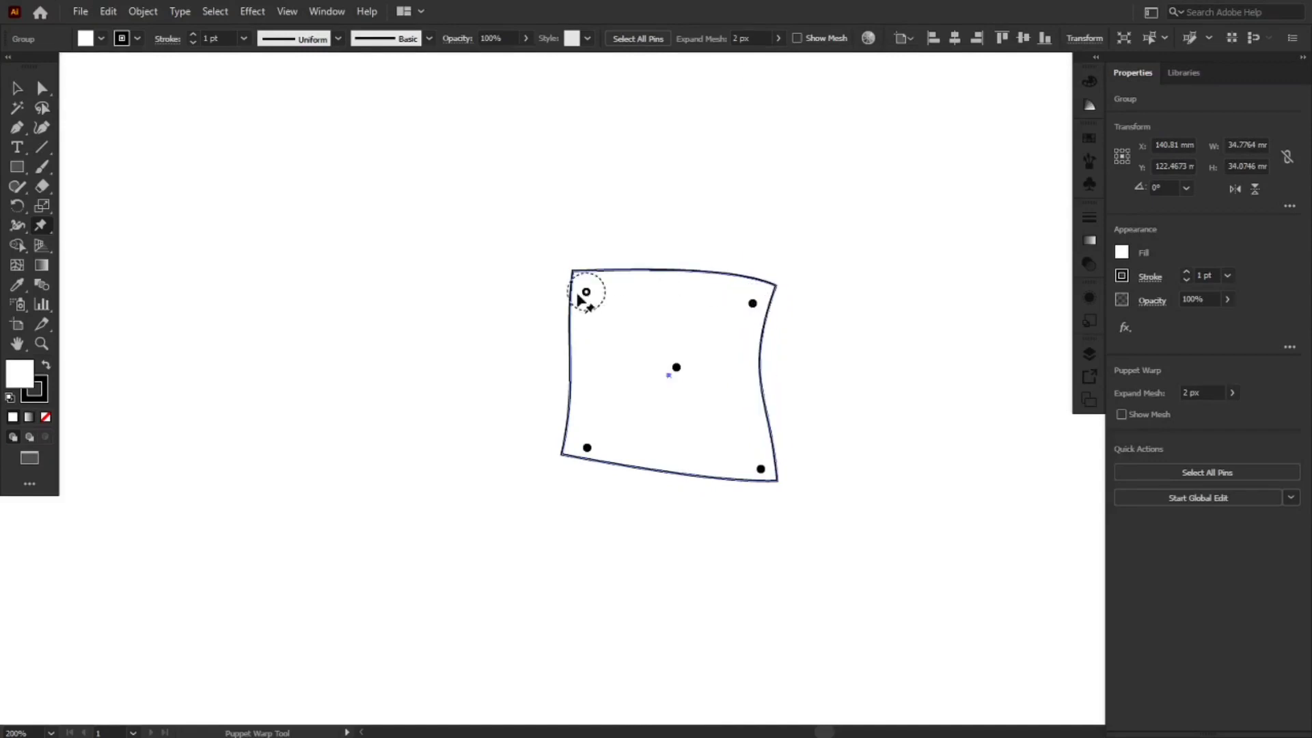
drag(573, 296, 572, 300)
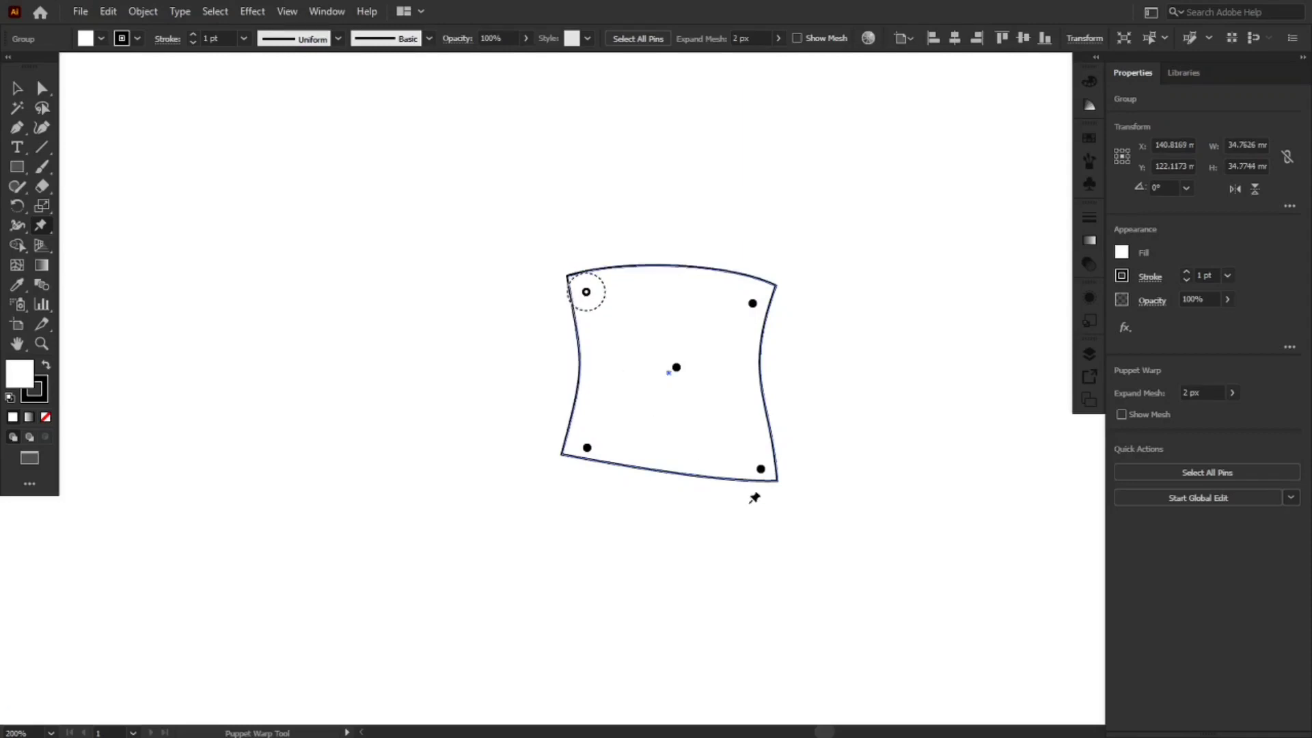
click(760, 470)
drag(770, 471, 770, 473)
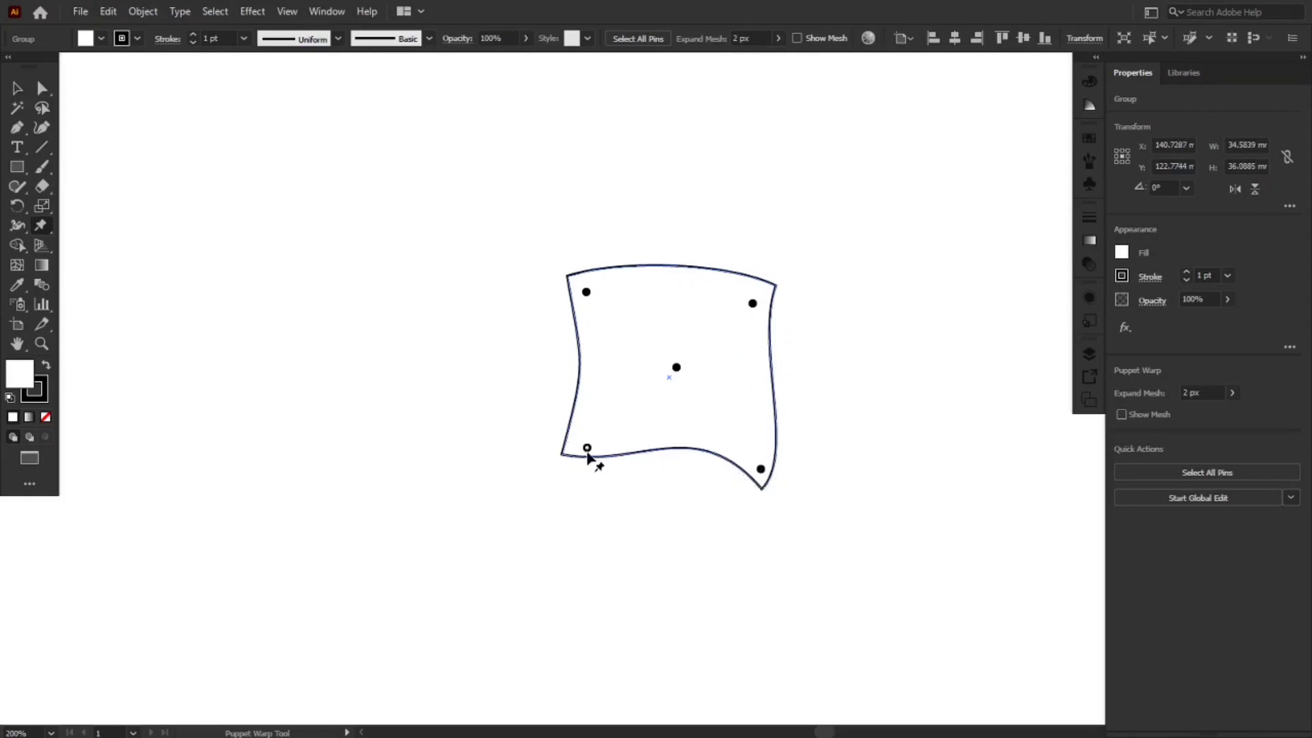
drag(604, 447, 604, 463)
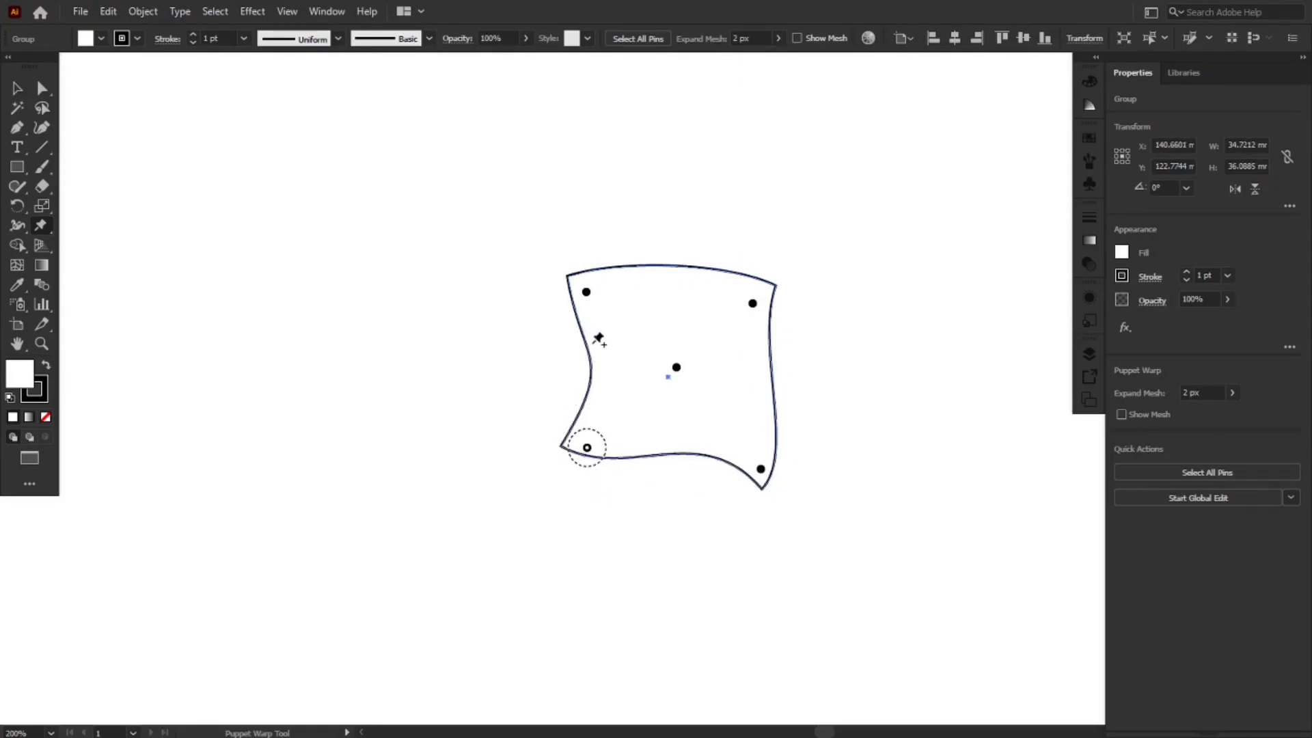
- Rotate the upper-left pin and move it upward, and shift the centre pin slightly to the left
click(586, 292)
mouse_move(595, 285)
mouse_down()
mouse_move(596, 301)
mouse_move(596, 284)
mouse_up()
drag(583, 278, 580, 267)
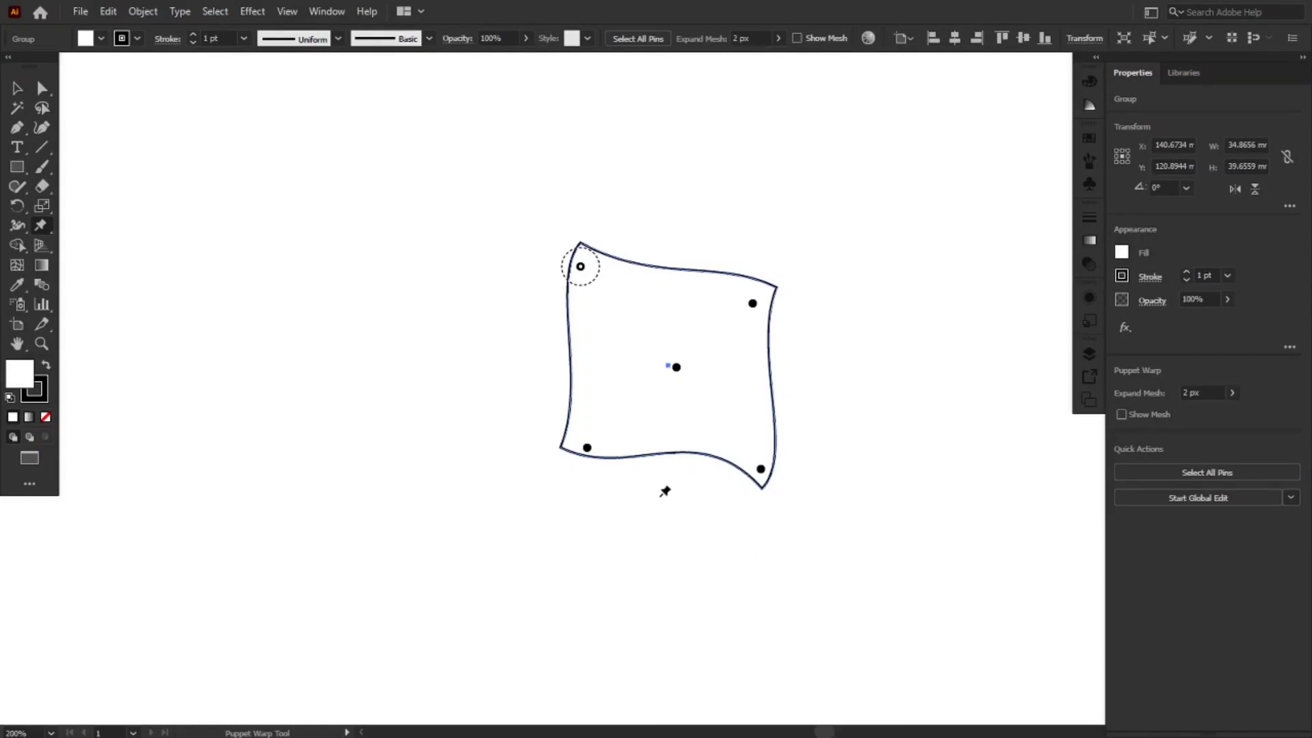
drag(677, 369, 669, 372)
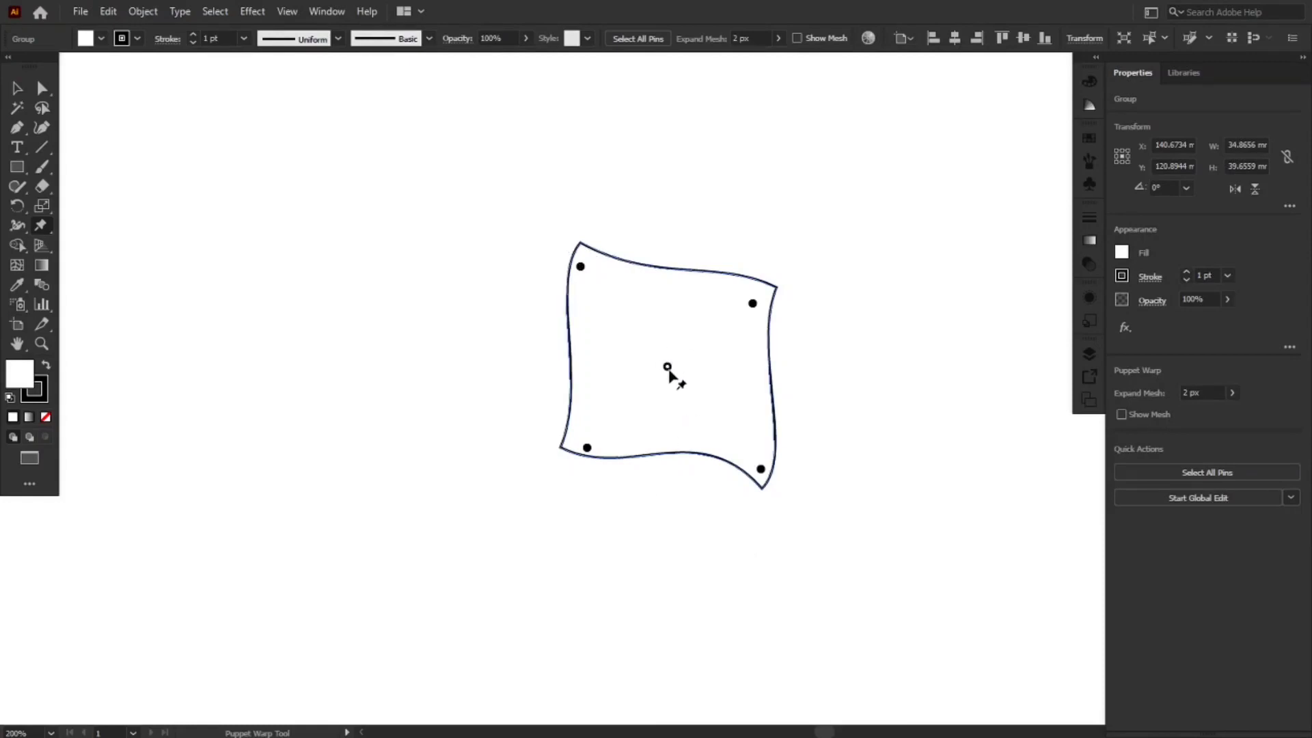
- Add a warp pin on each side of the centre pin, then shift the right one inward and the left one up and inward
click(729, 378)
click(604, 370)
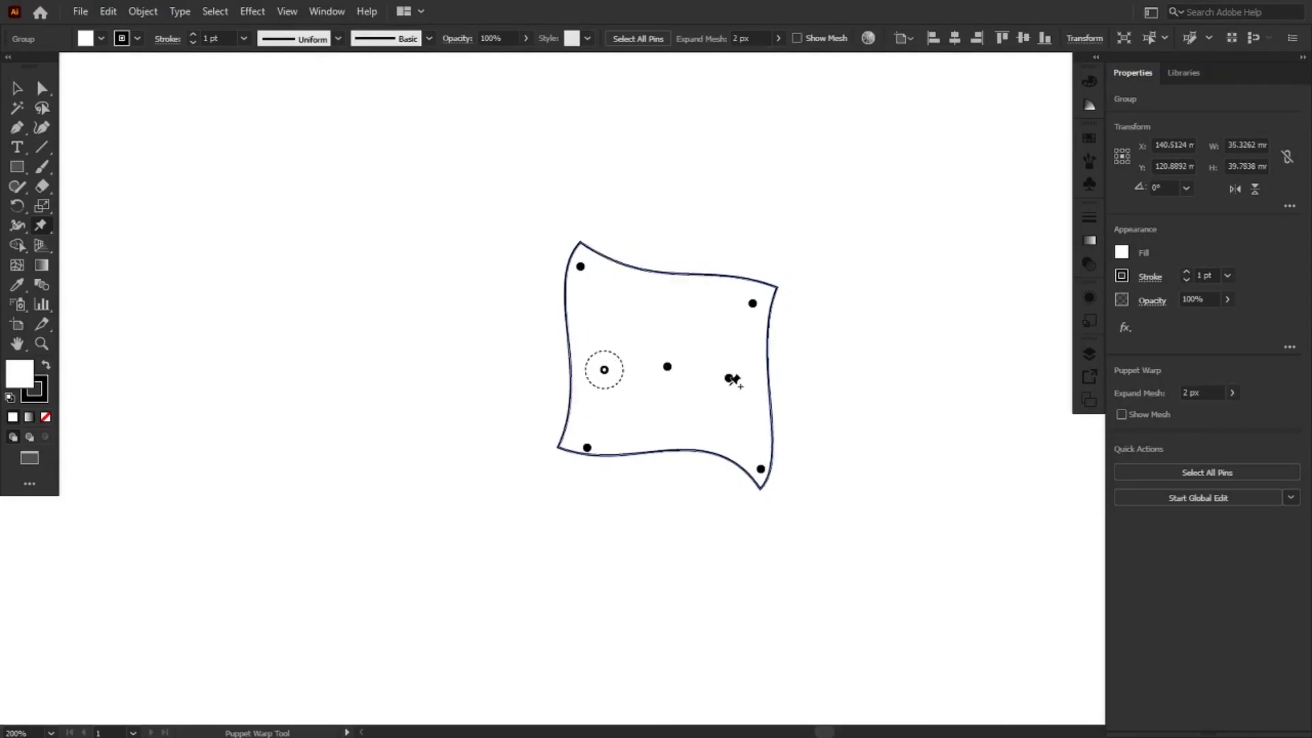
drag(728, 380, 703, 381)
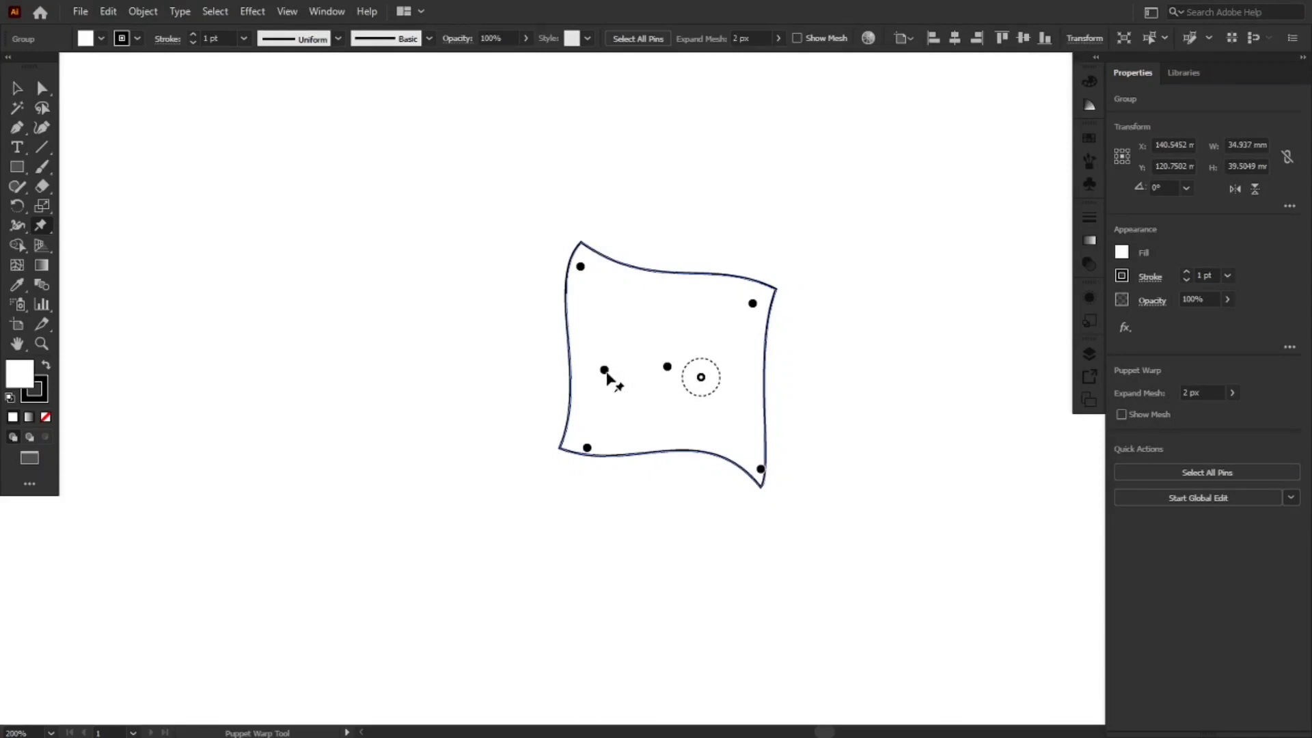
drag(605, 371, 627, 329)
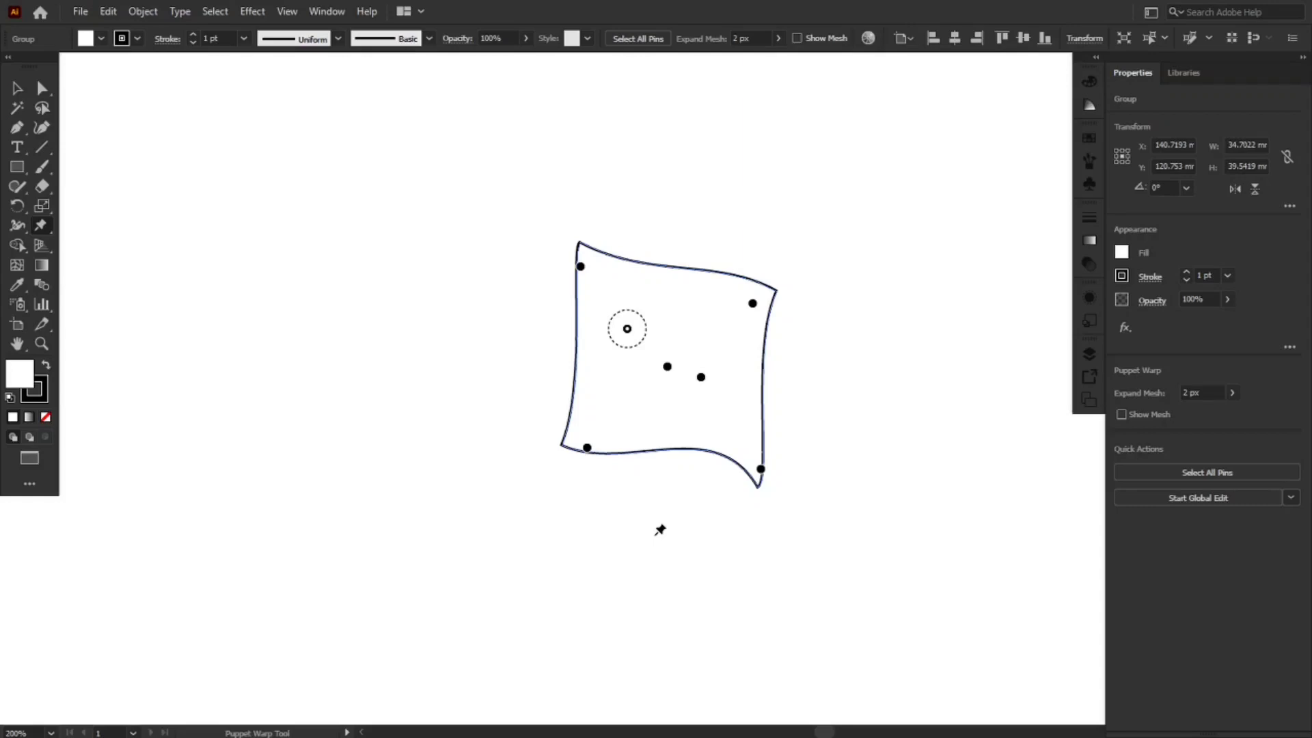
- Delete the selected pin above and left of the centre, then commit the warp and deselect the shape
key(ctrl)
key(Delete)
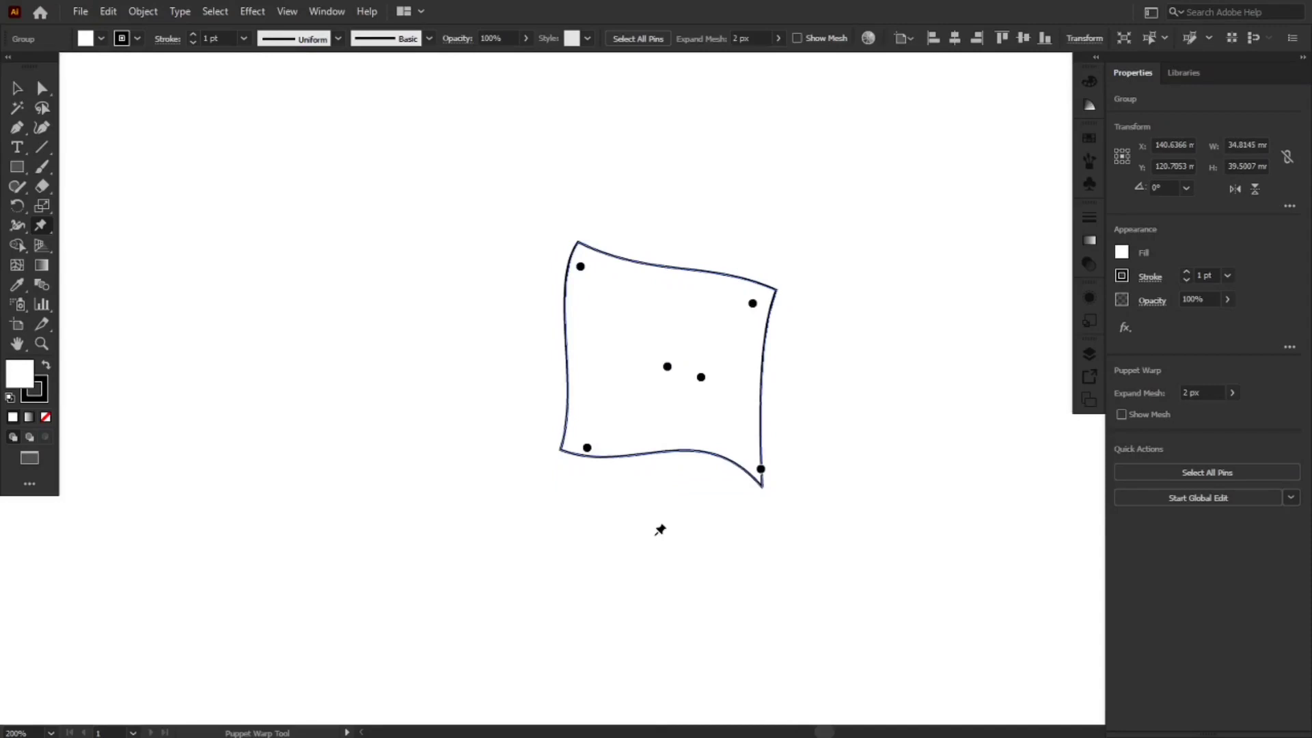
key(v)
click(648, 530)
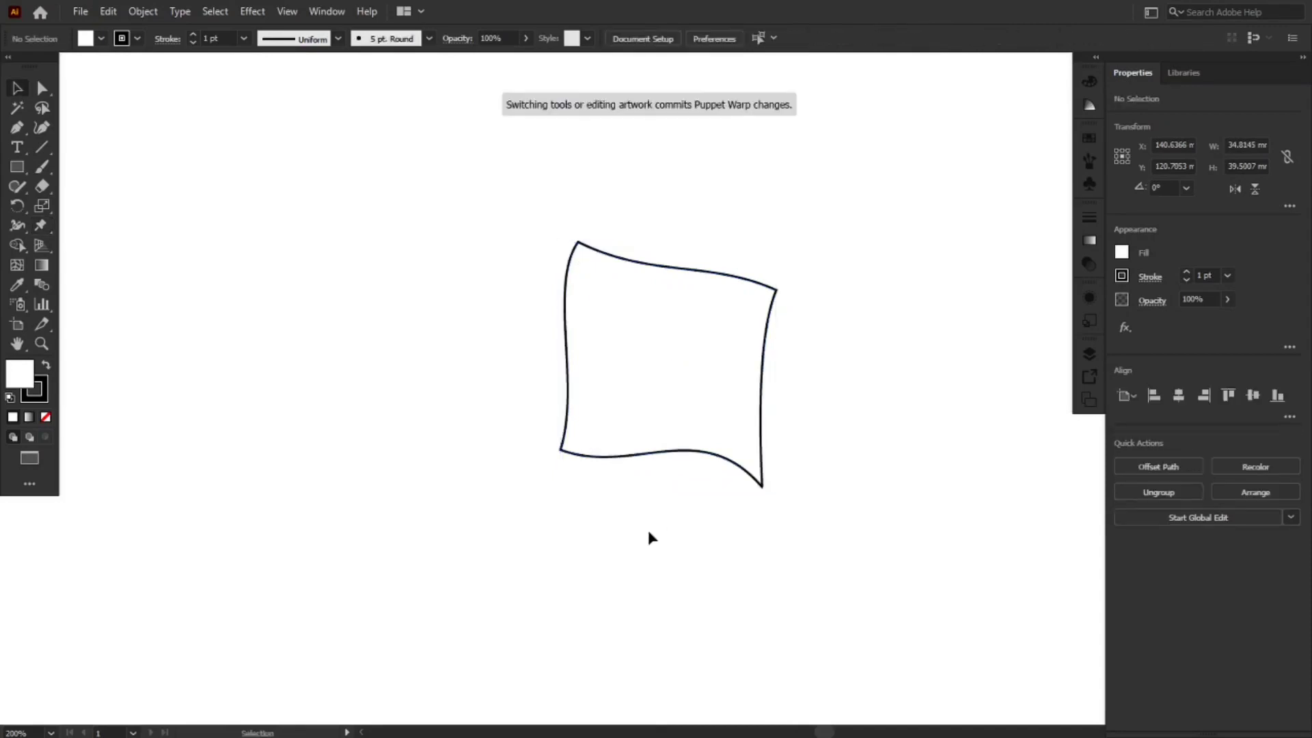
- Delete the warped square and draw a tall, narrow rectangle about 10.5 by 34.3 mm
click(679, 384)
key(Delete)
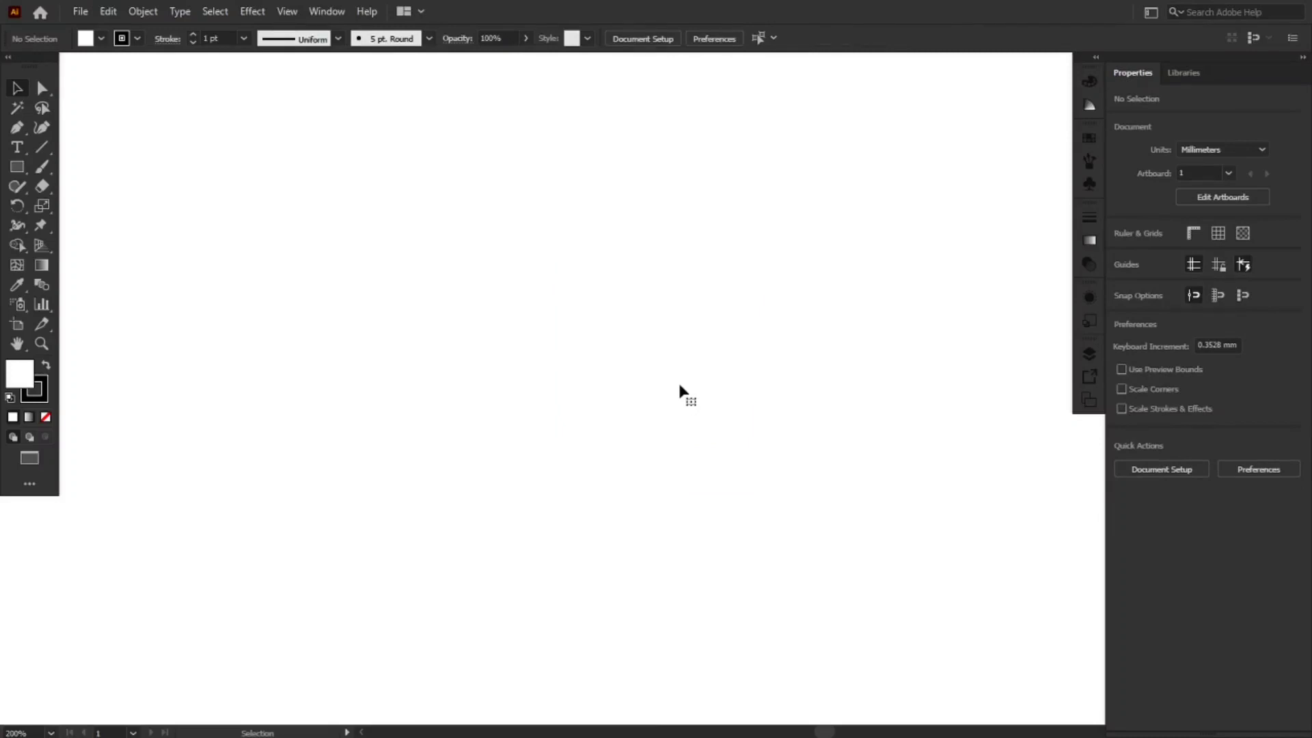
key(m)
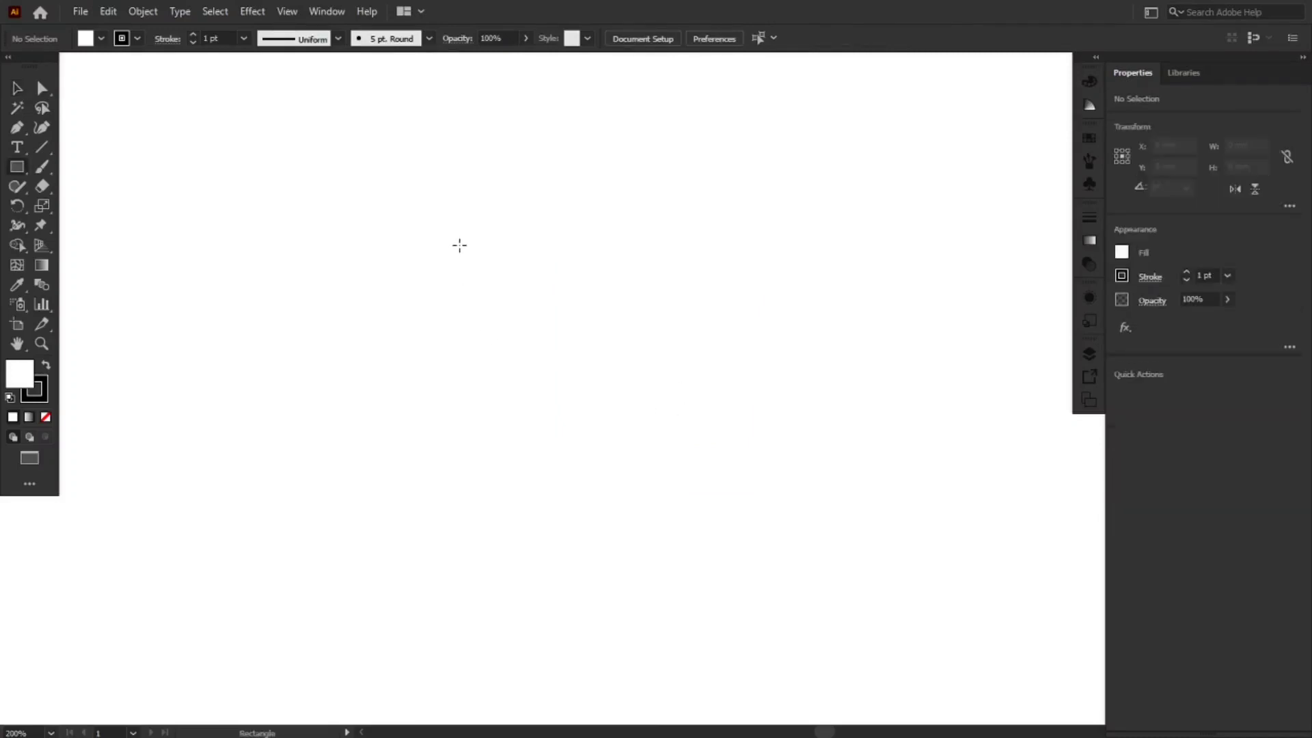
drag(459, 245, 525, 458)
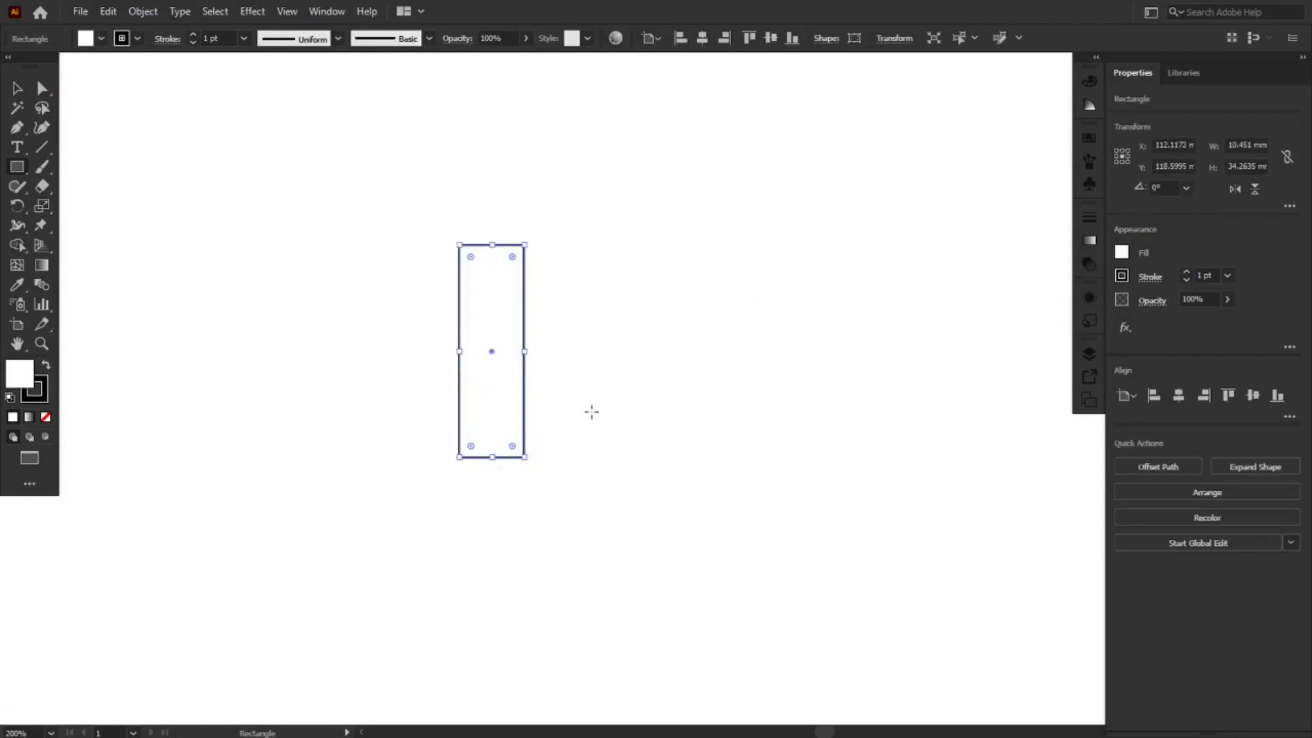
- Remove the rectangle's stroke and fill it with the light blue swatch
click(24, 398)
click(45, 416)
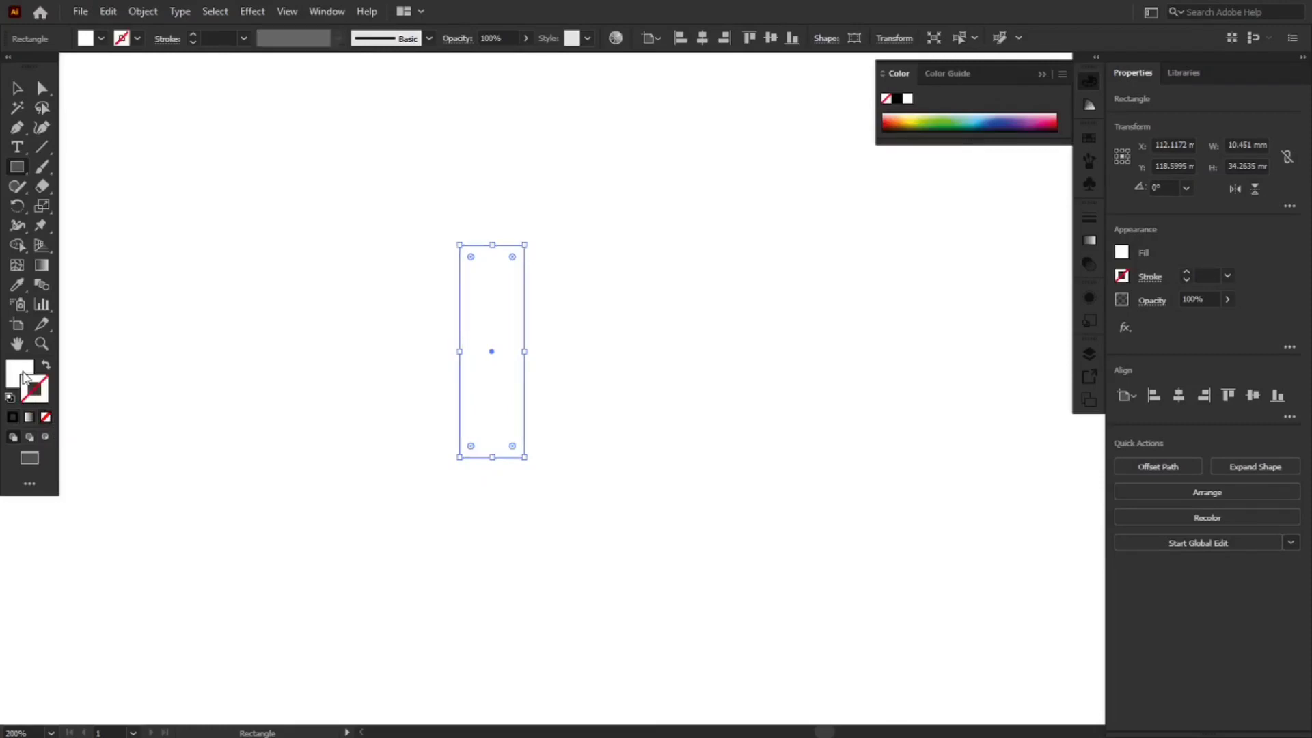
click(21, 372)
click(1122, 252)
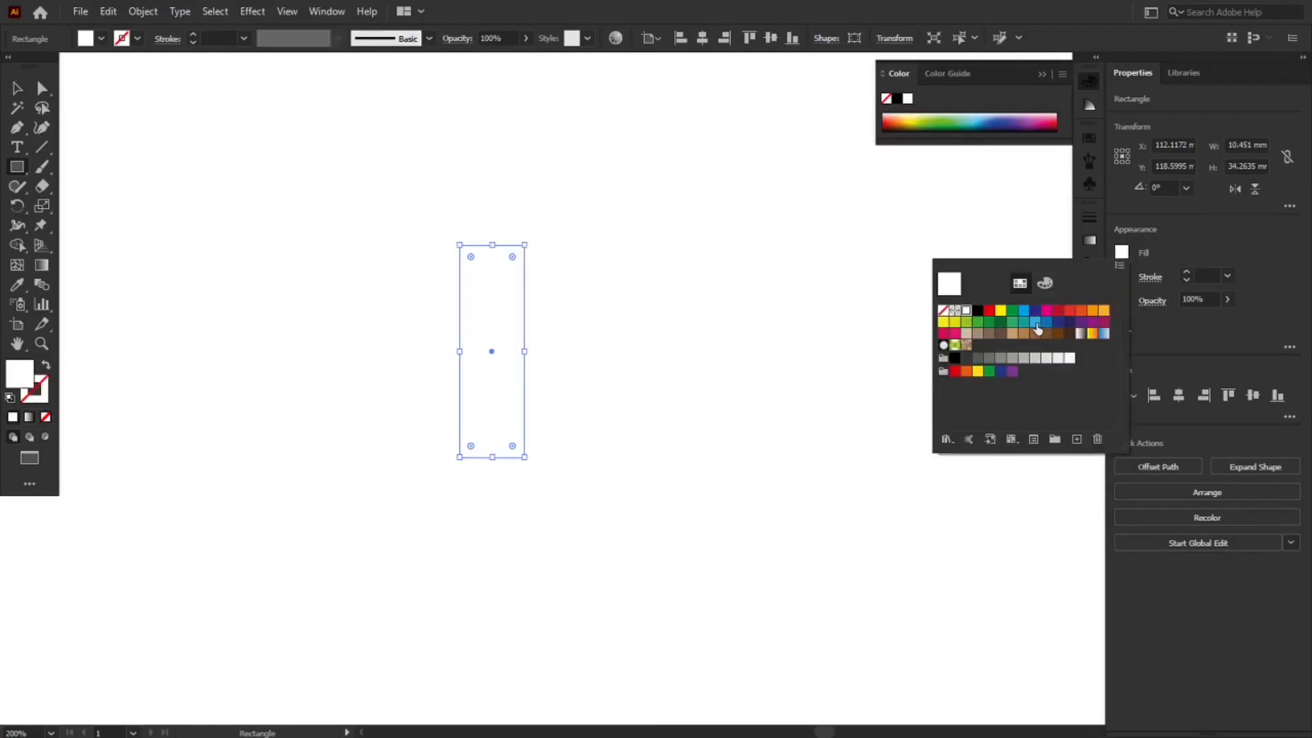
click(1035, 322)
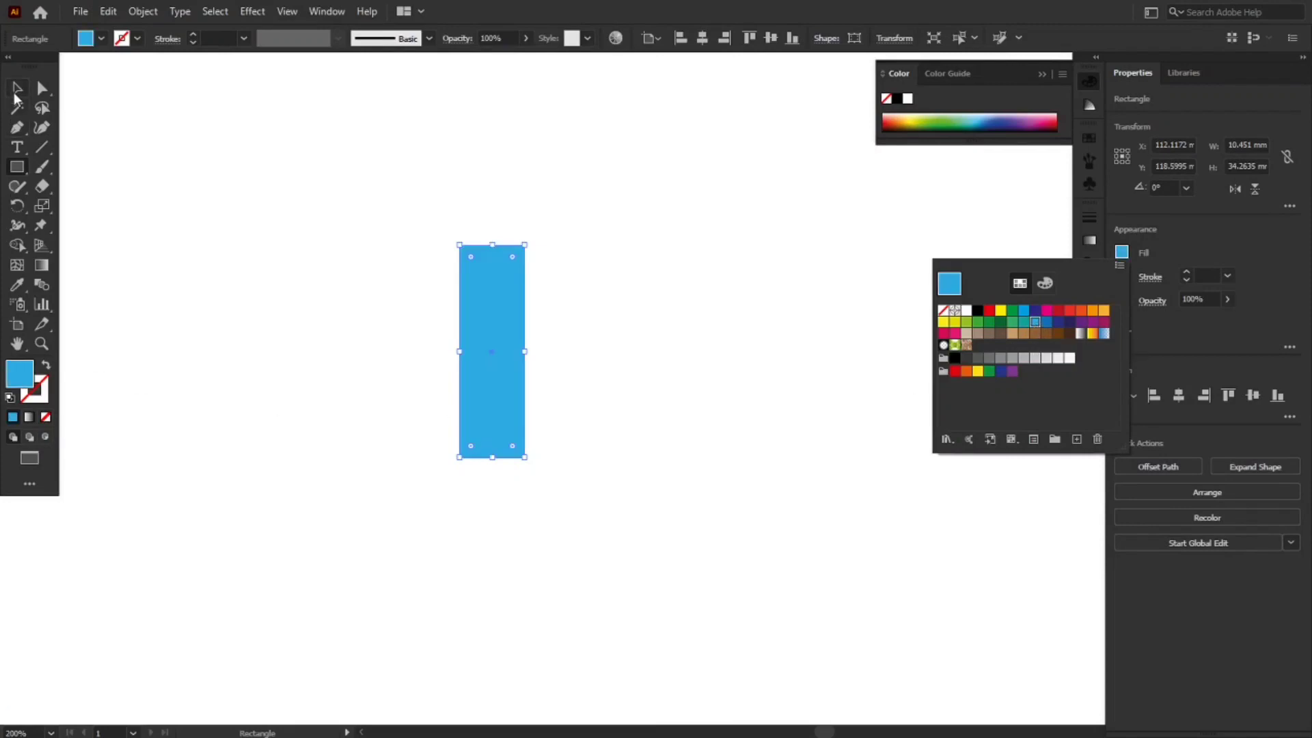
key(Escape)
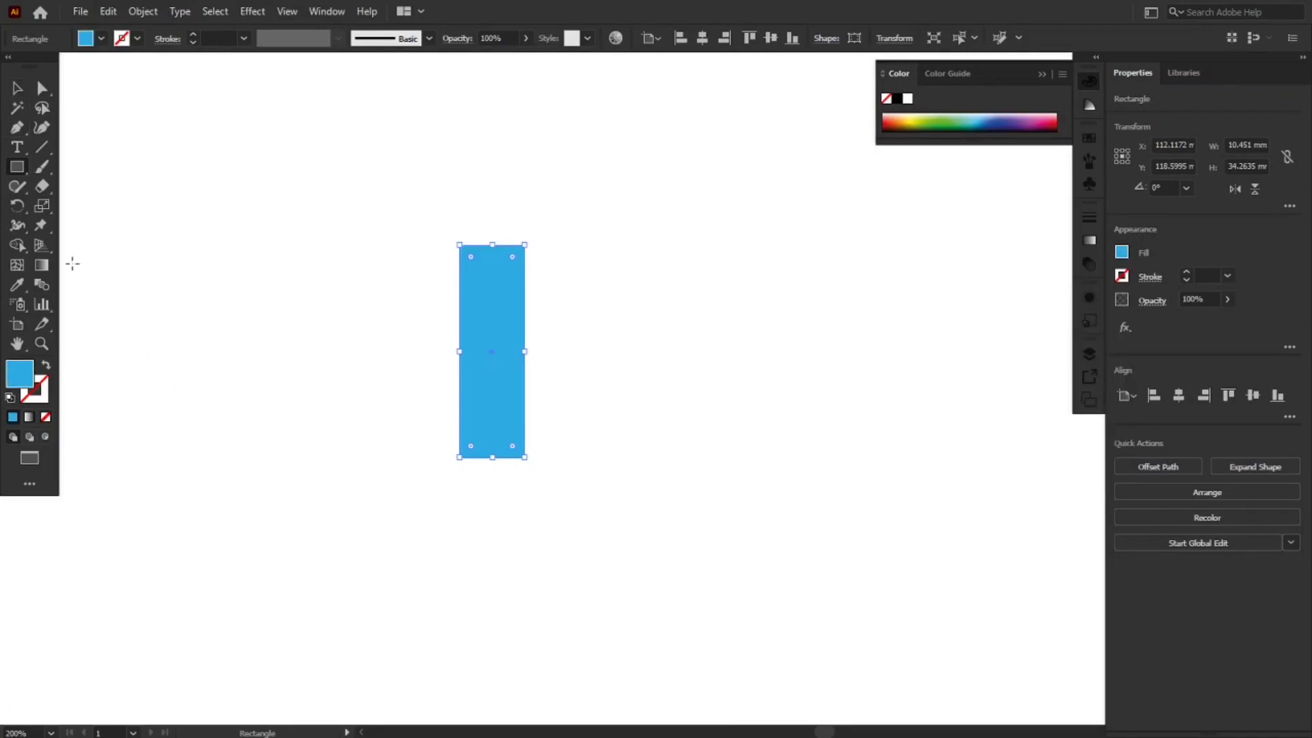
- Start Puppet Warp on the rectangle and delete all four of its corner pins
click(46, 228)
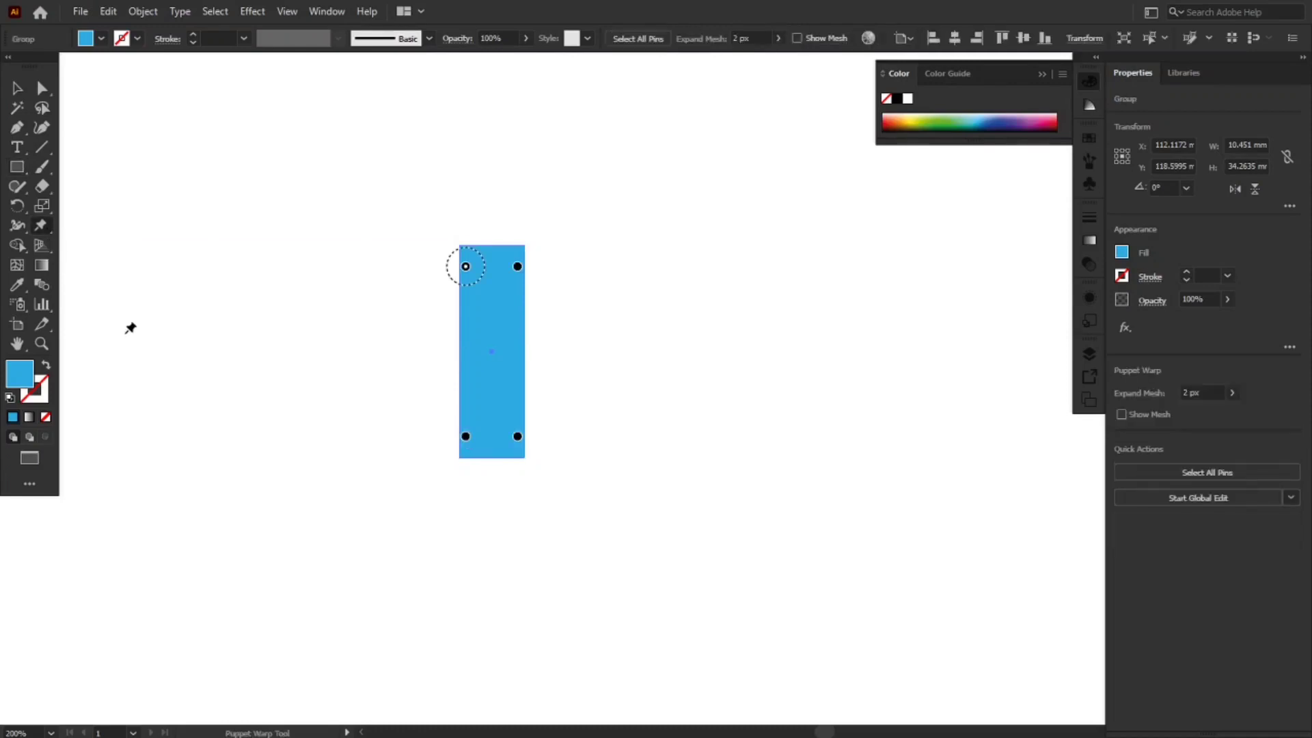
click(466, 438)
key(Delete)
click(518, 438)
key(Delete)
click(519, 269)
key(Delete)
click(466, 267)
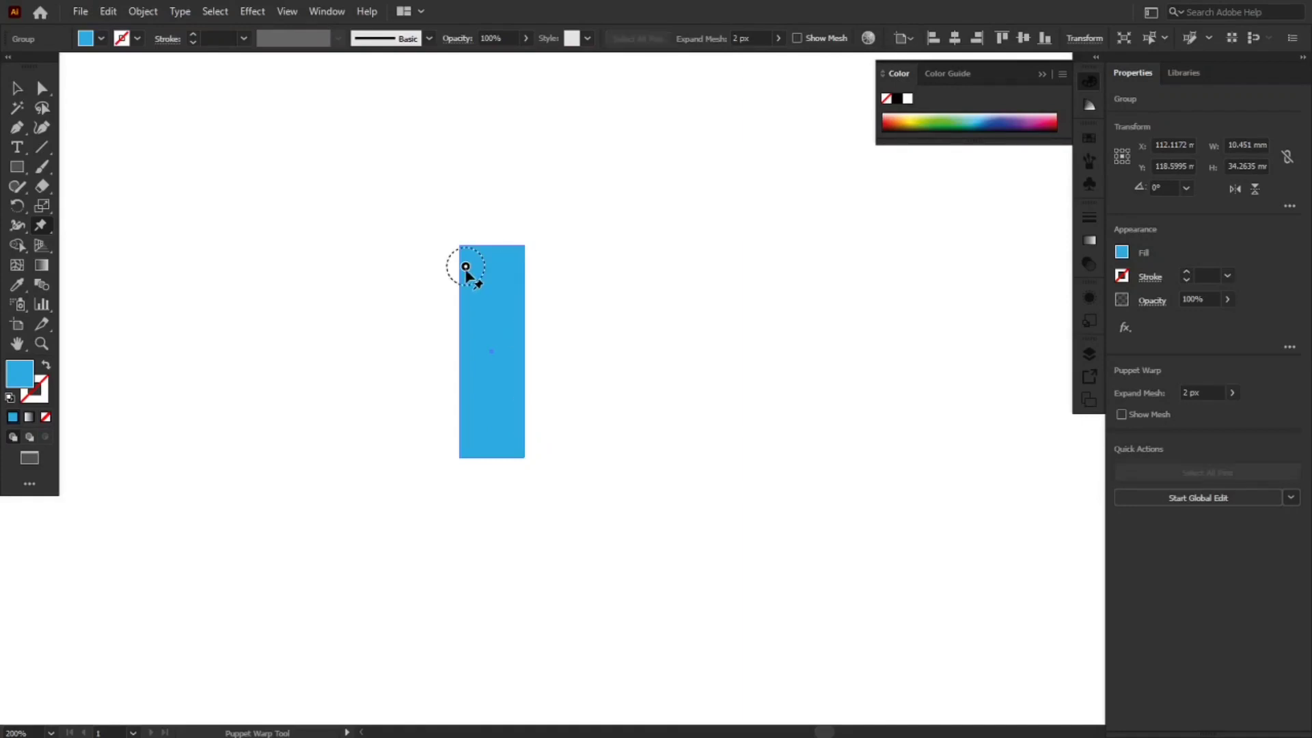
key(Delete)
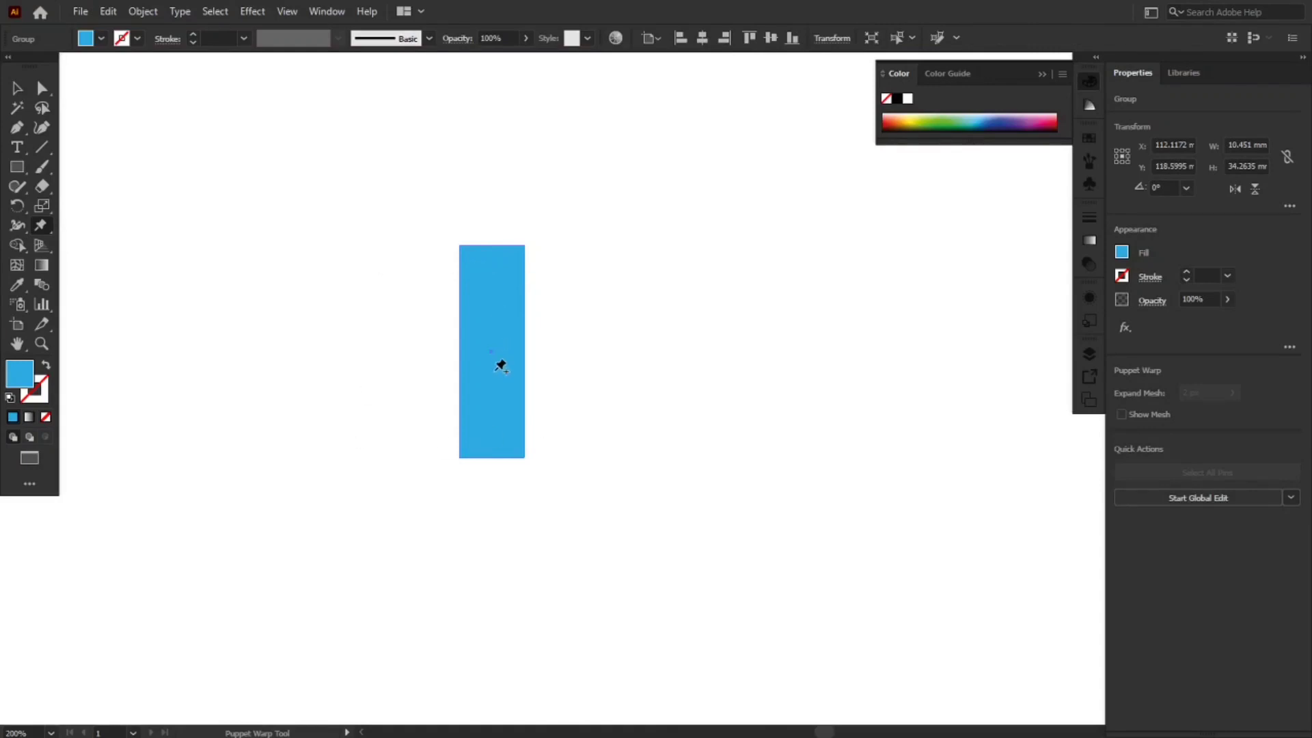
- Add warp pins at the middle of the rectangle's top edge and at its centre, and rotate the top pin clockwise
click(490, 251)
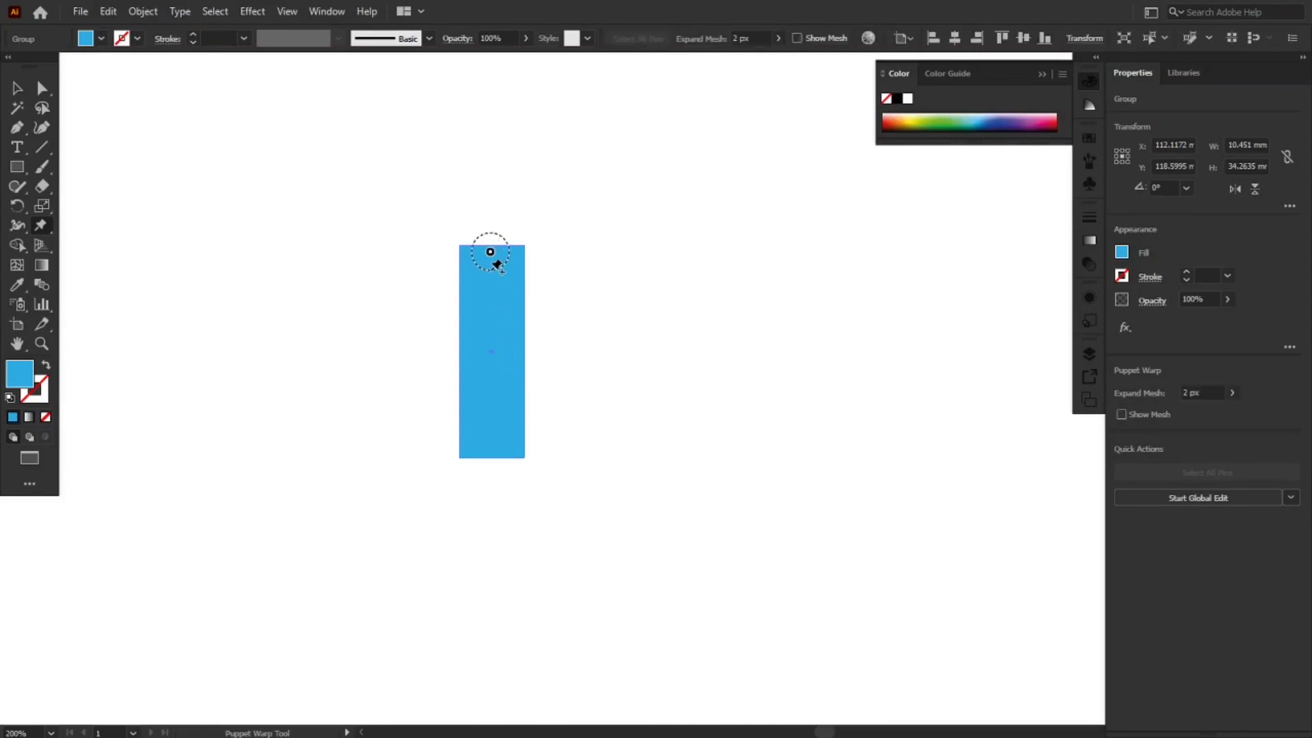
mouse_move(507, 266)
mouse_down()
mouse_move(491, 276)
mouse_move(523, 266)
mouse_up()
click(493, 353)
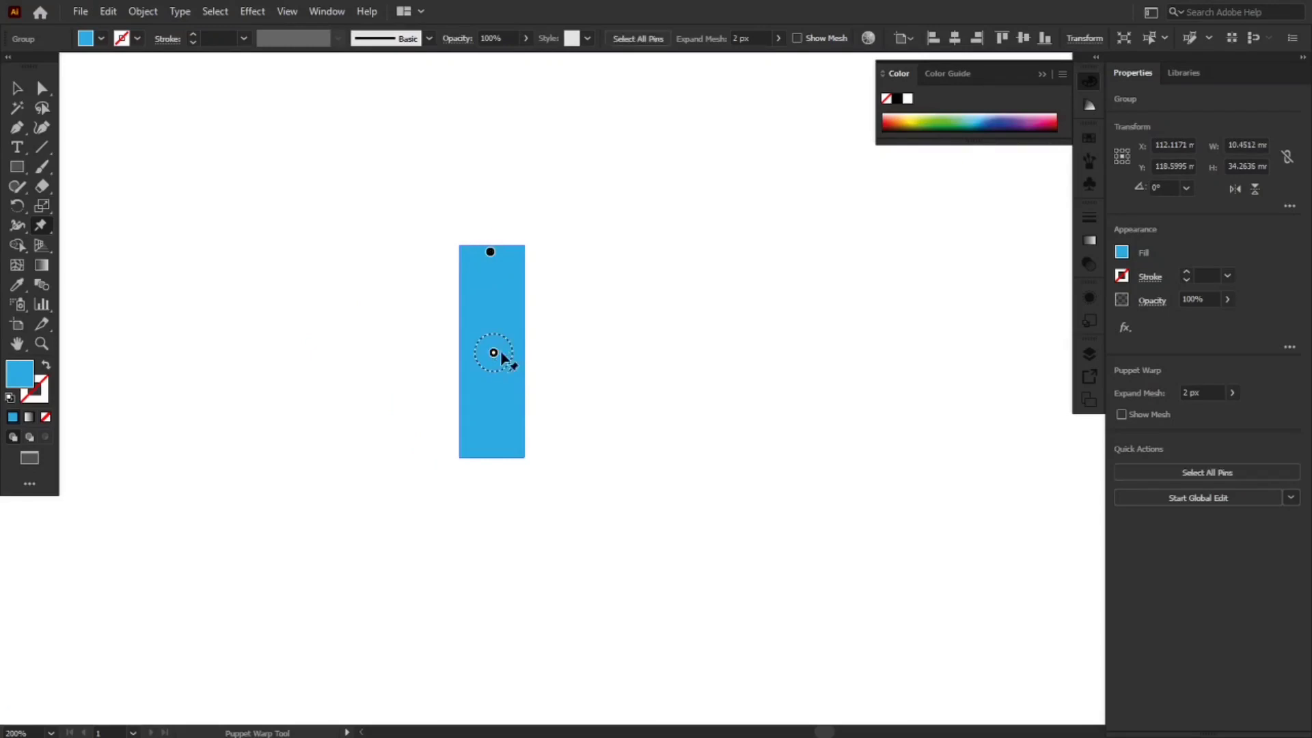
click(492, 252)
drag(504, 254, 504, 267)
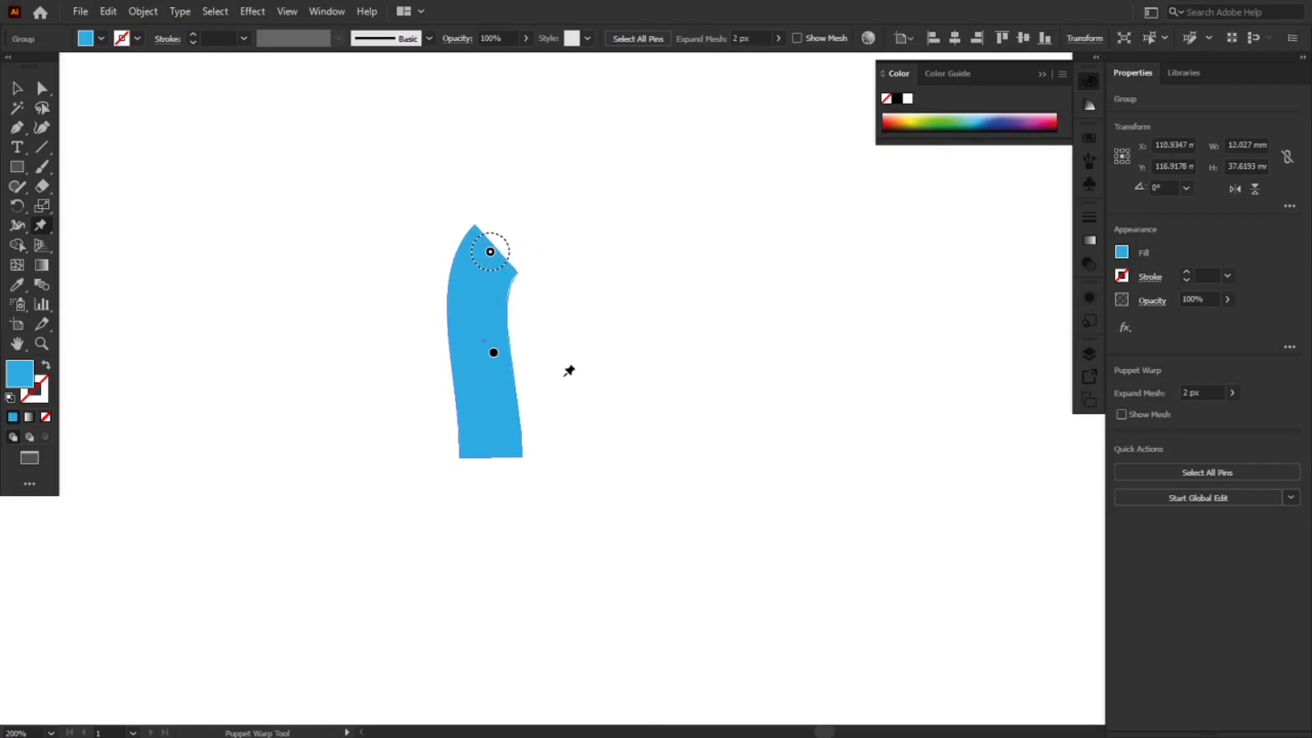
- Add a pin at the middle of the bottom edge, rotate it clockwise to form an S-curve, and commit the warp
click(490, 455)
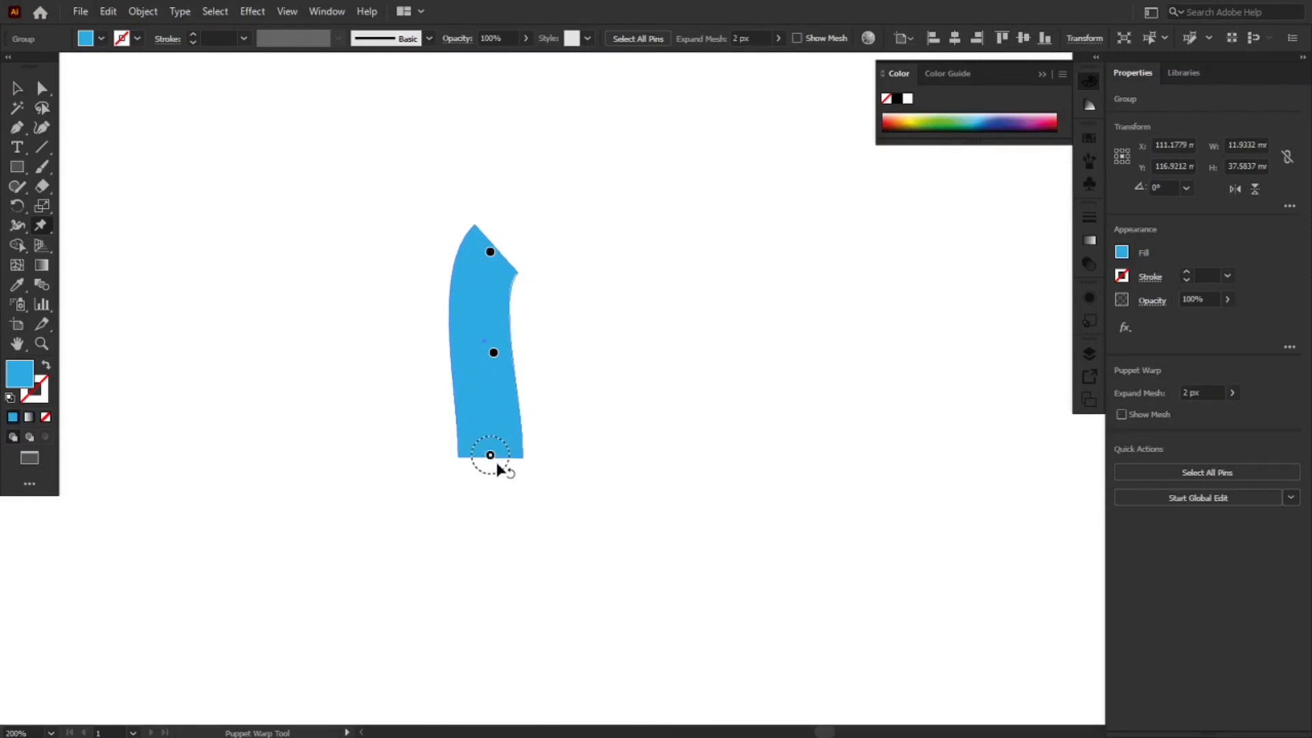
mouse_move(497, 462)
mouse_down()
mouse_move(510, 464)
mouse_move(494, 473)
mouse_up()
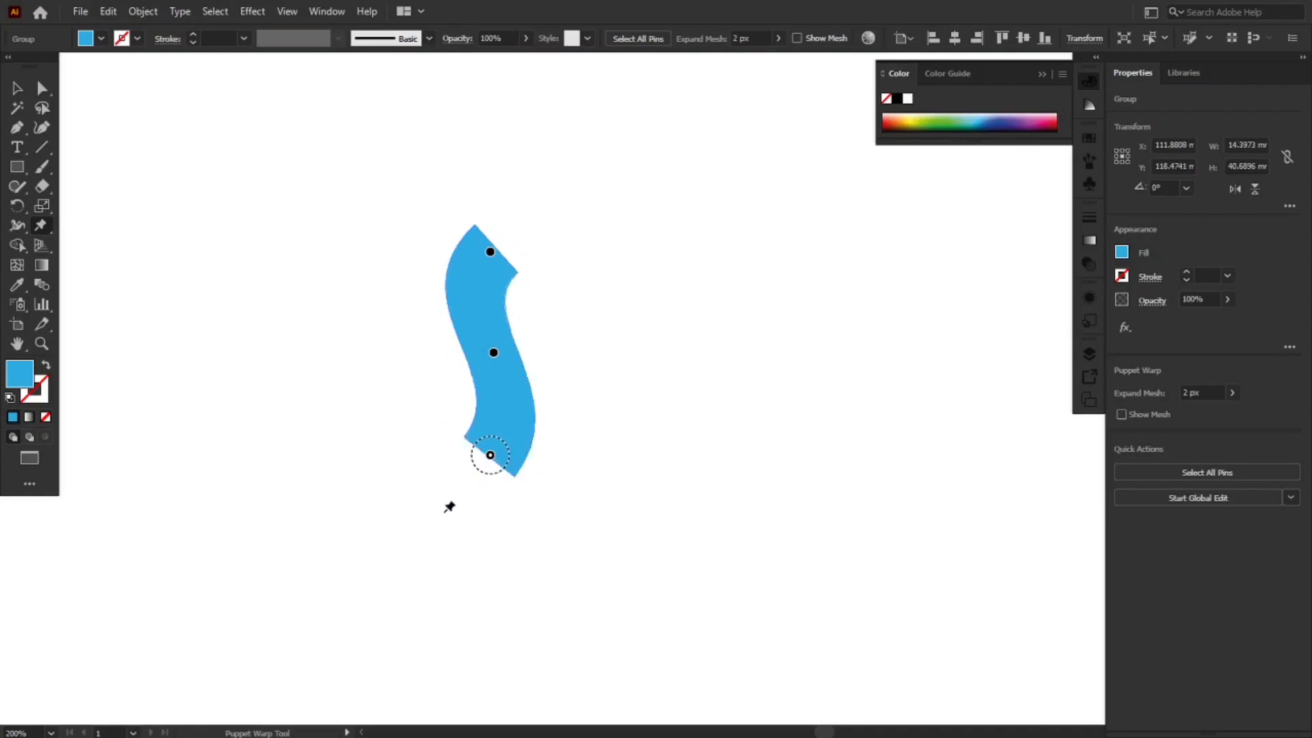
key(v)
click(435, 515)
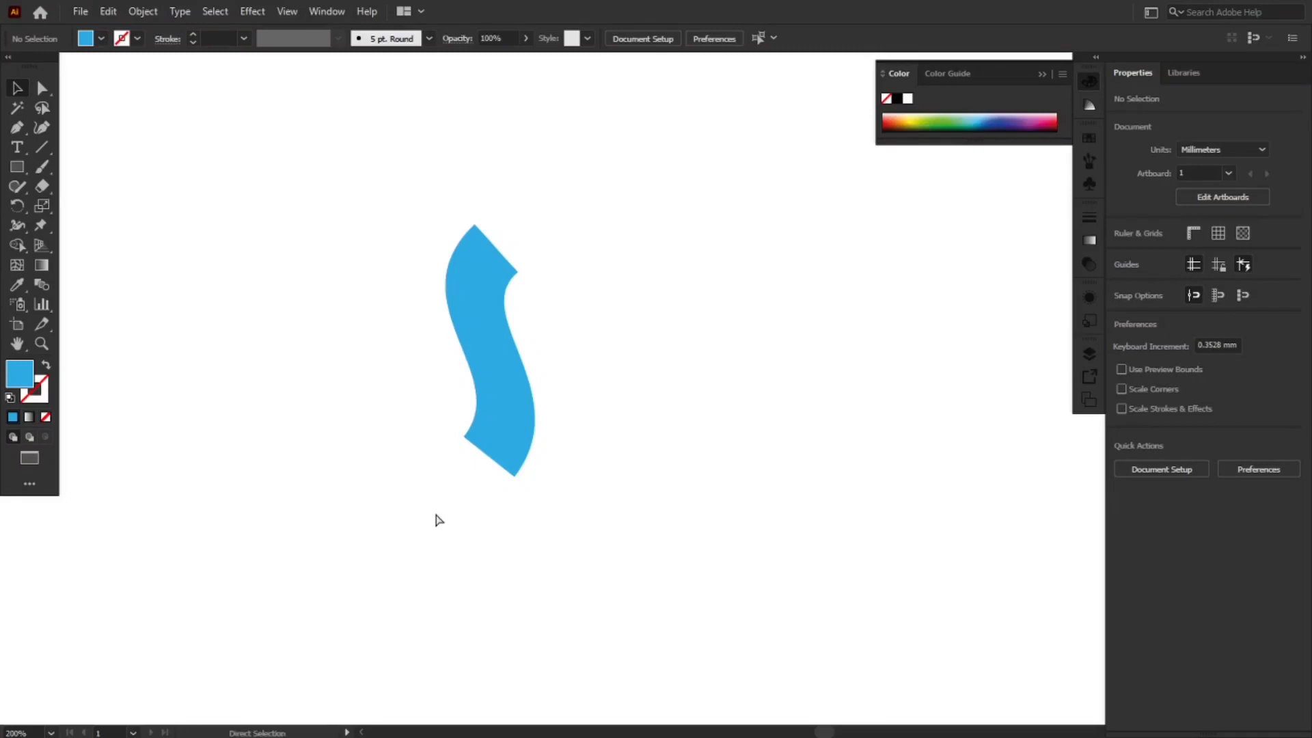
- Delete the S-shaped rectangle and add a text object reading "A"
key(ctrl+a)
key(Delete)
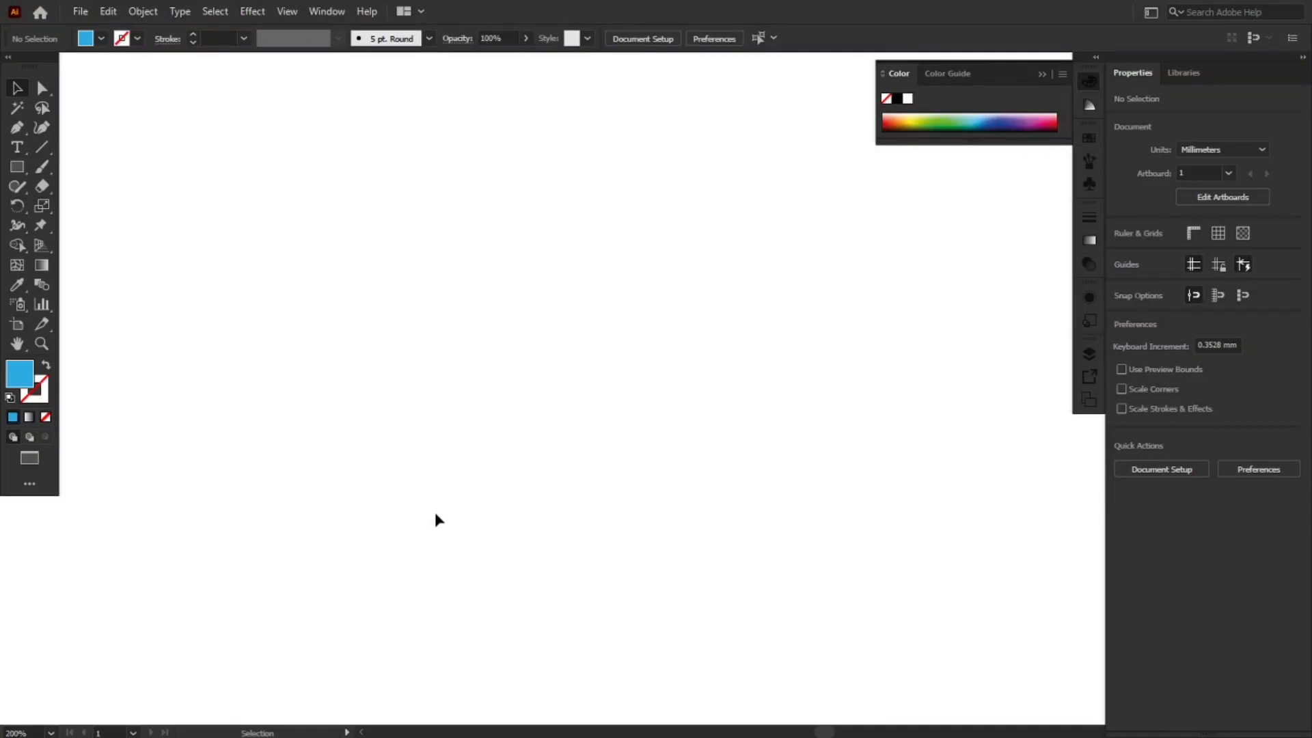
key(t)
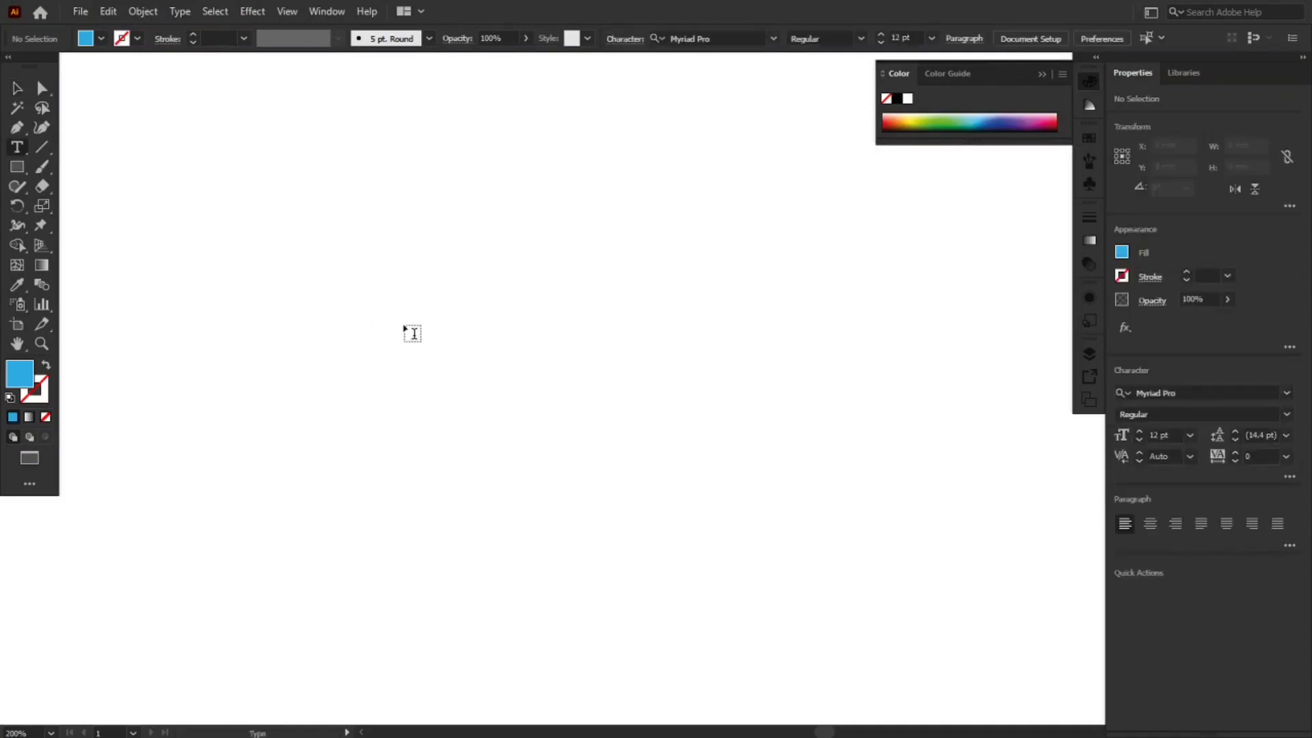
click(396, 308)
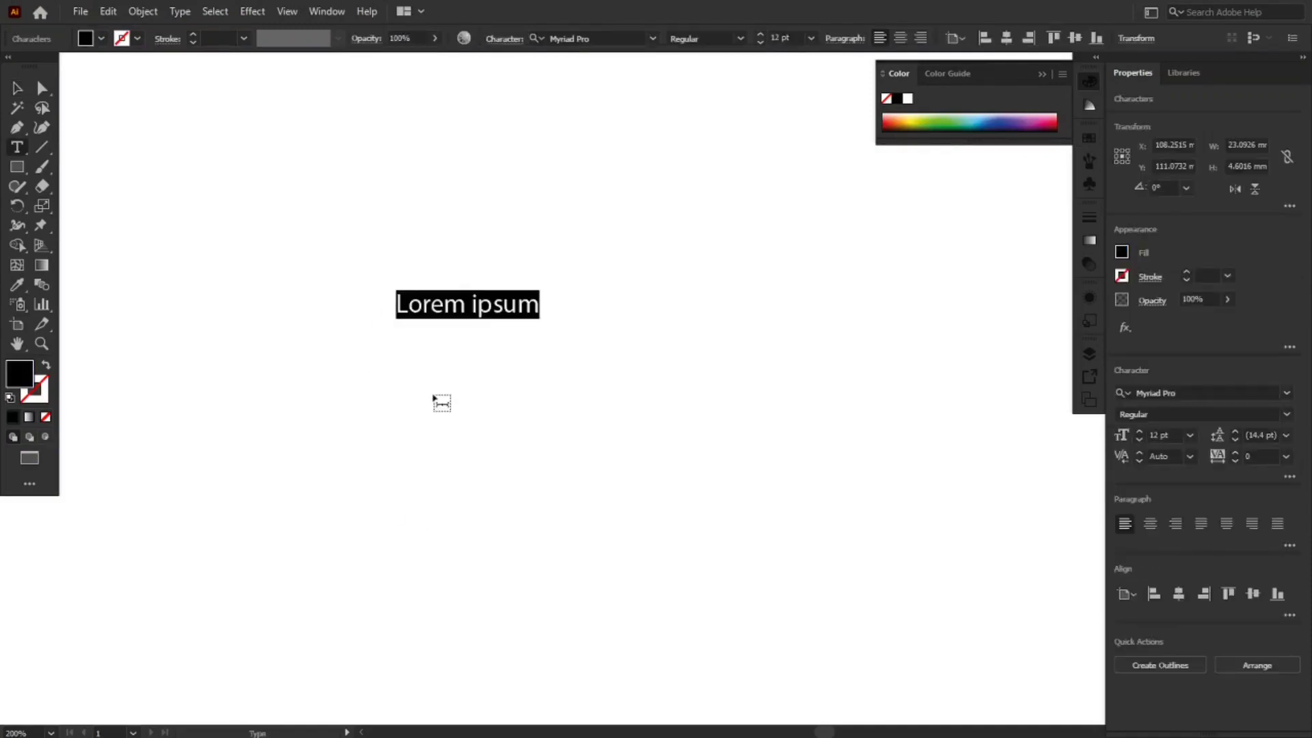
text(A)
key(Escape)
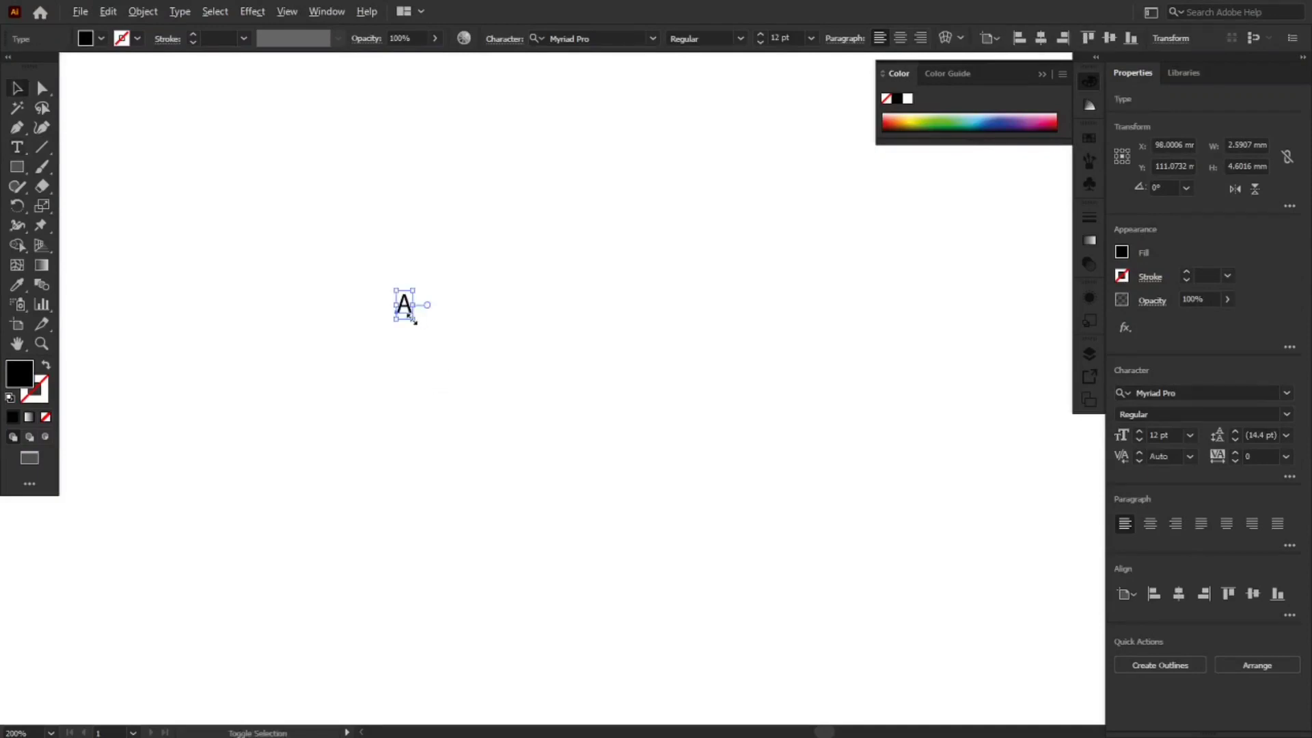
- Enlarge the letter A to about 207 pt, shifting it slightly down and right, and fill it with the light blue swatch
drag(413, 319, 664, 551)
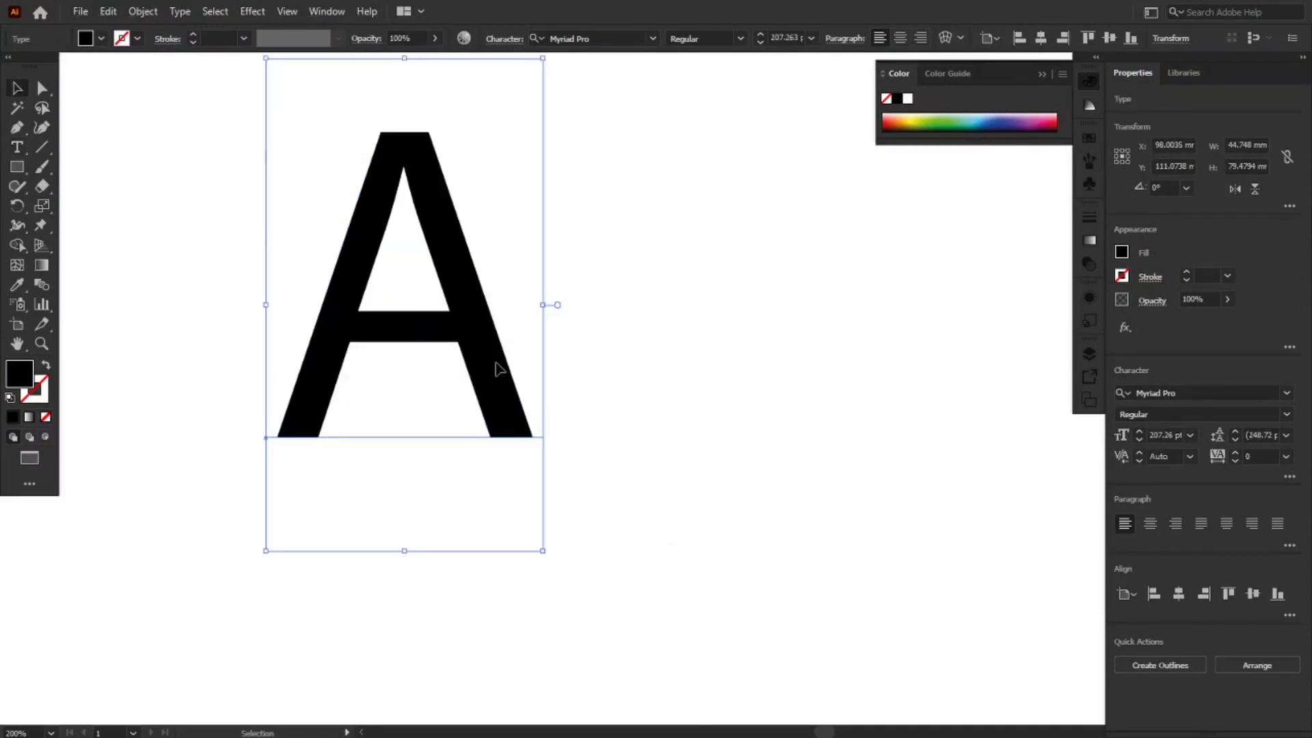
drag(497, 369, 548, 418)
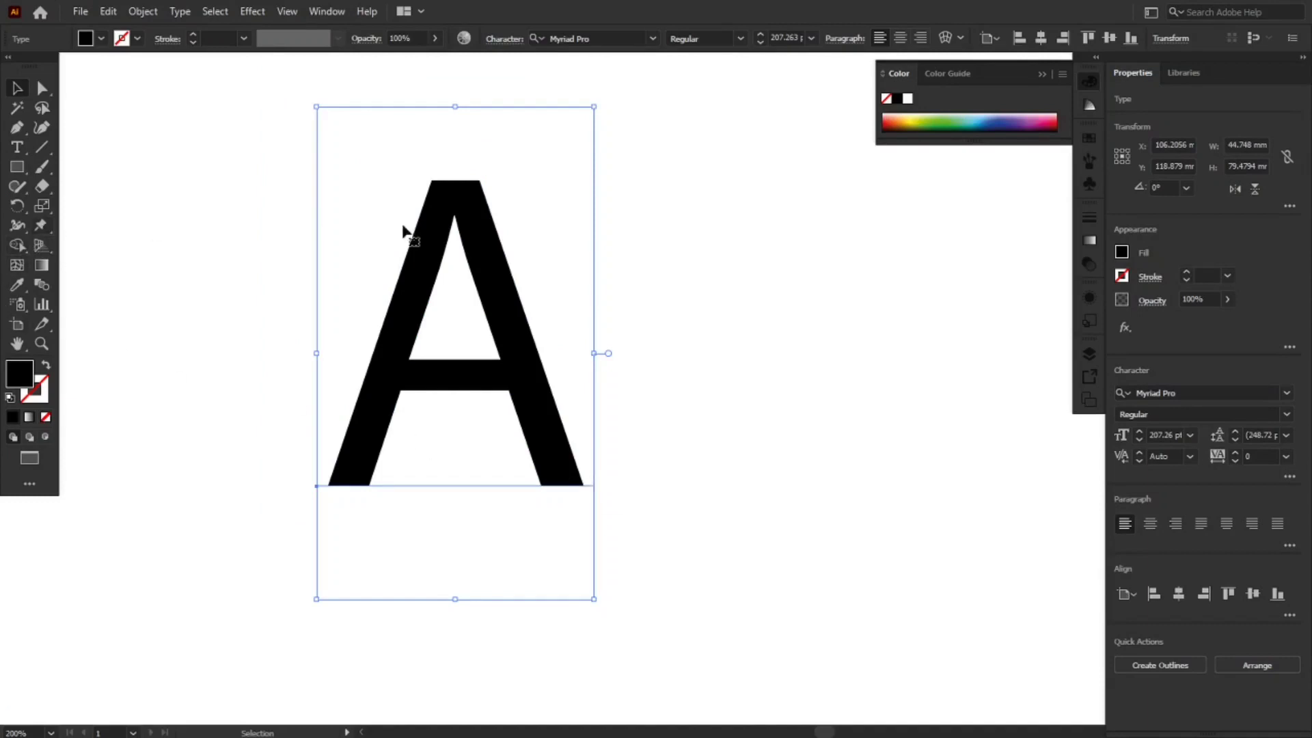
click(1121, 250)
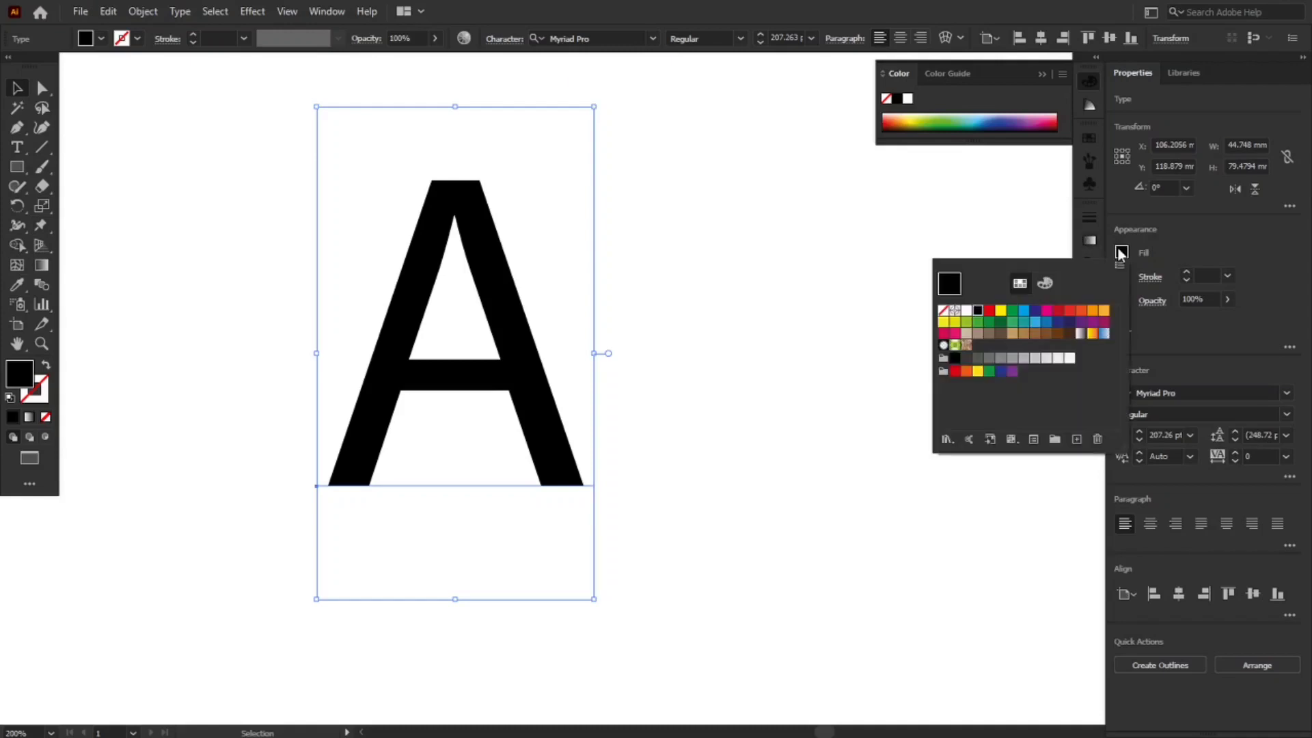
click(1035, 322)
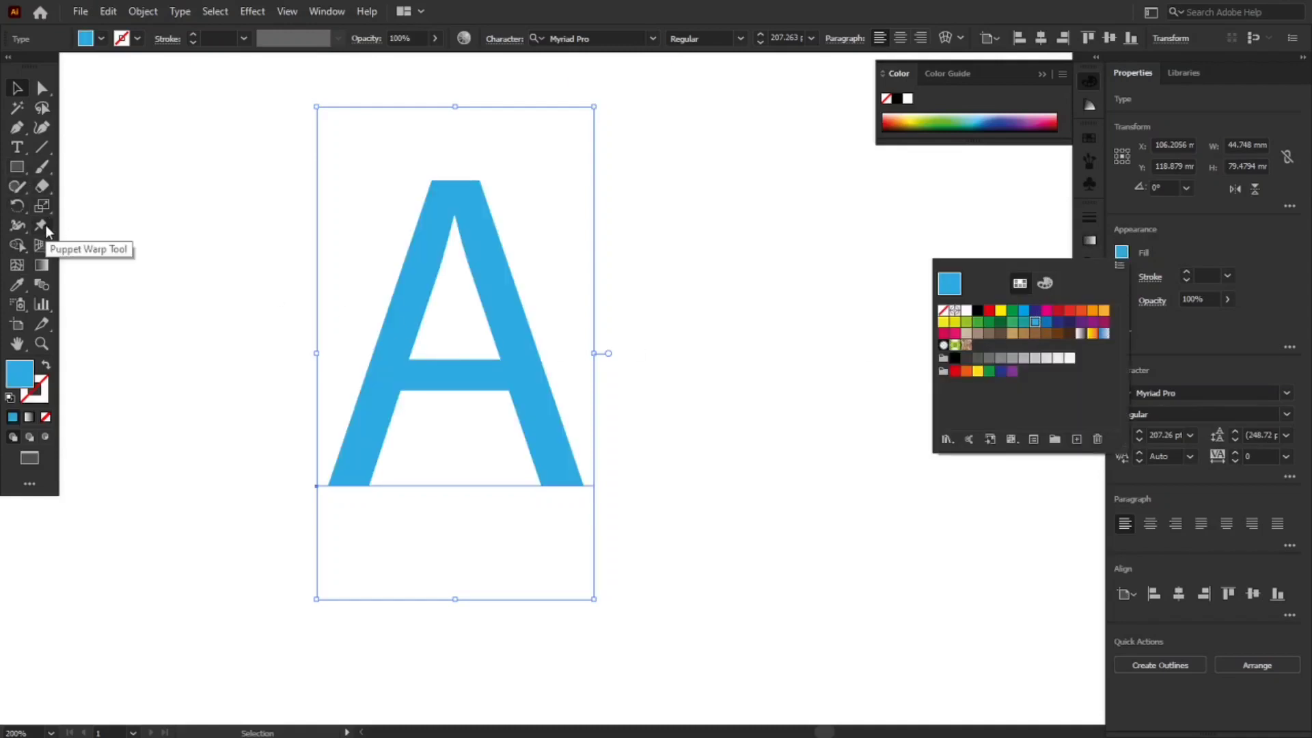
key(Escape)
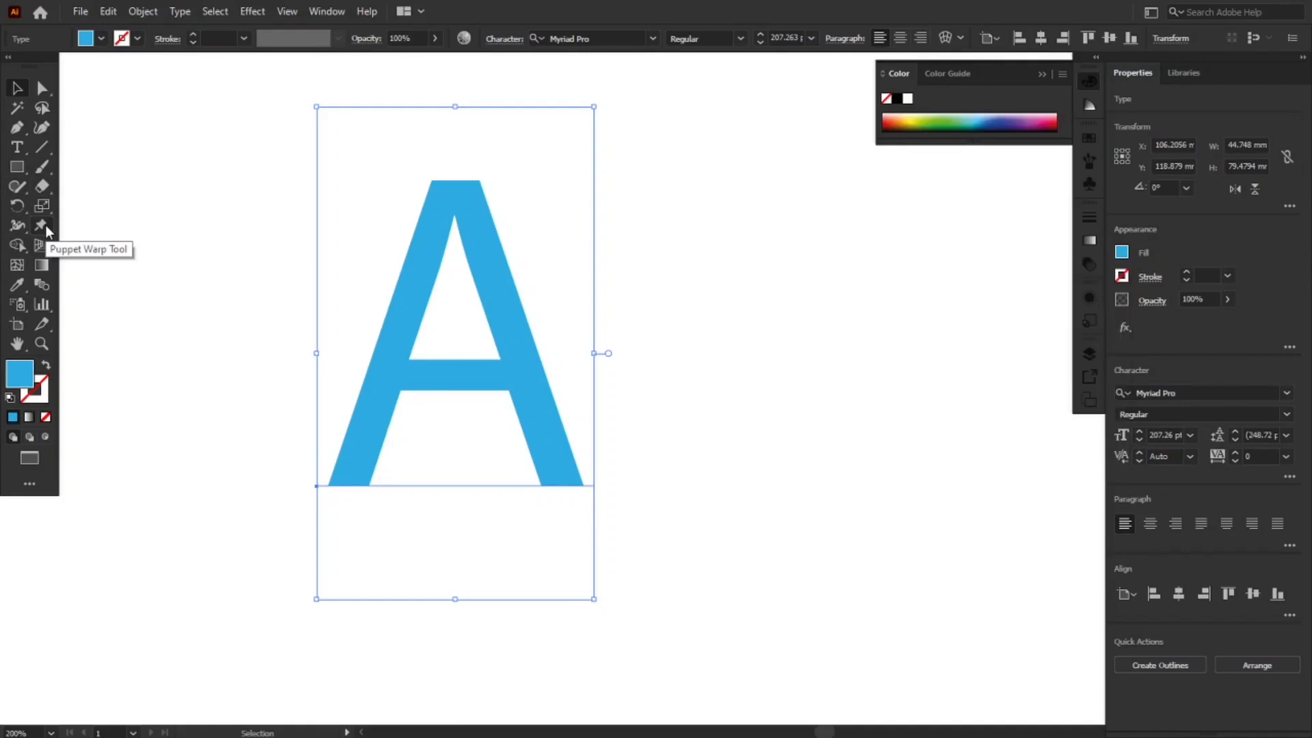
- With Puppet Warp, delete the letter's crossbar pin, move the apex pin up and left while rotating it clockwise, and commit the warp
click(41, 226)
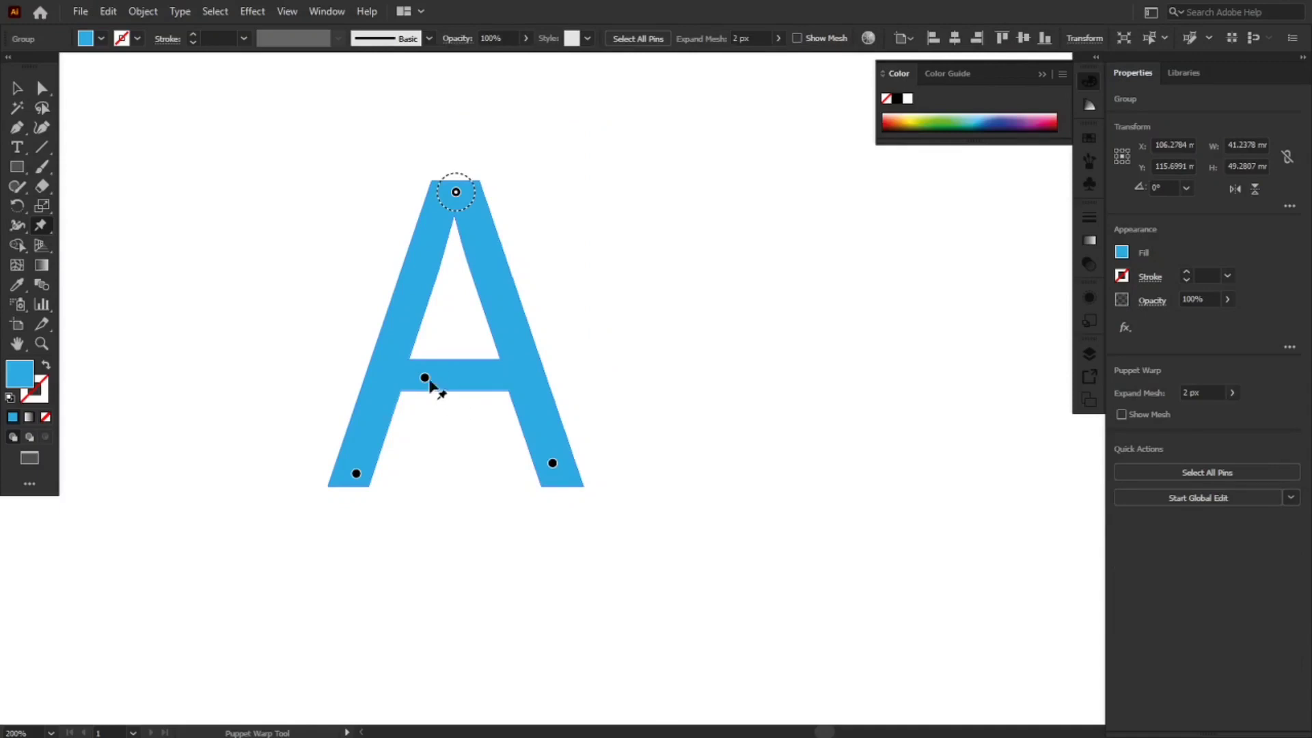
click(425, 378)
key(Delete)
mouse_move(454, 193)
mouse_down()
mouse_move(431, 177)
mouse_move(436, 200)
mouse_up()
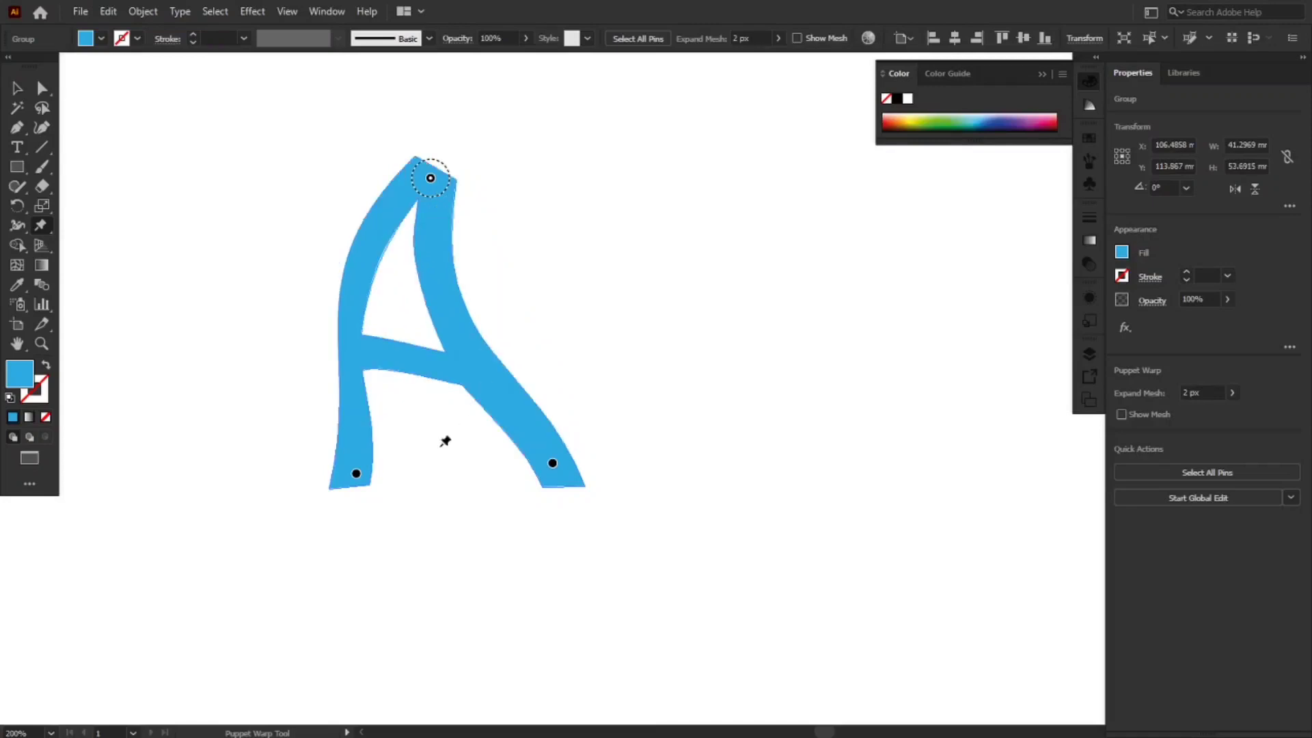
click(17, 87)
click(160, 336)
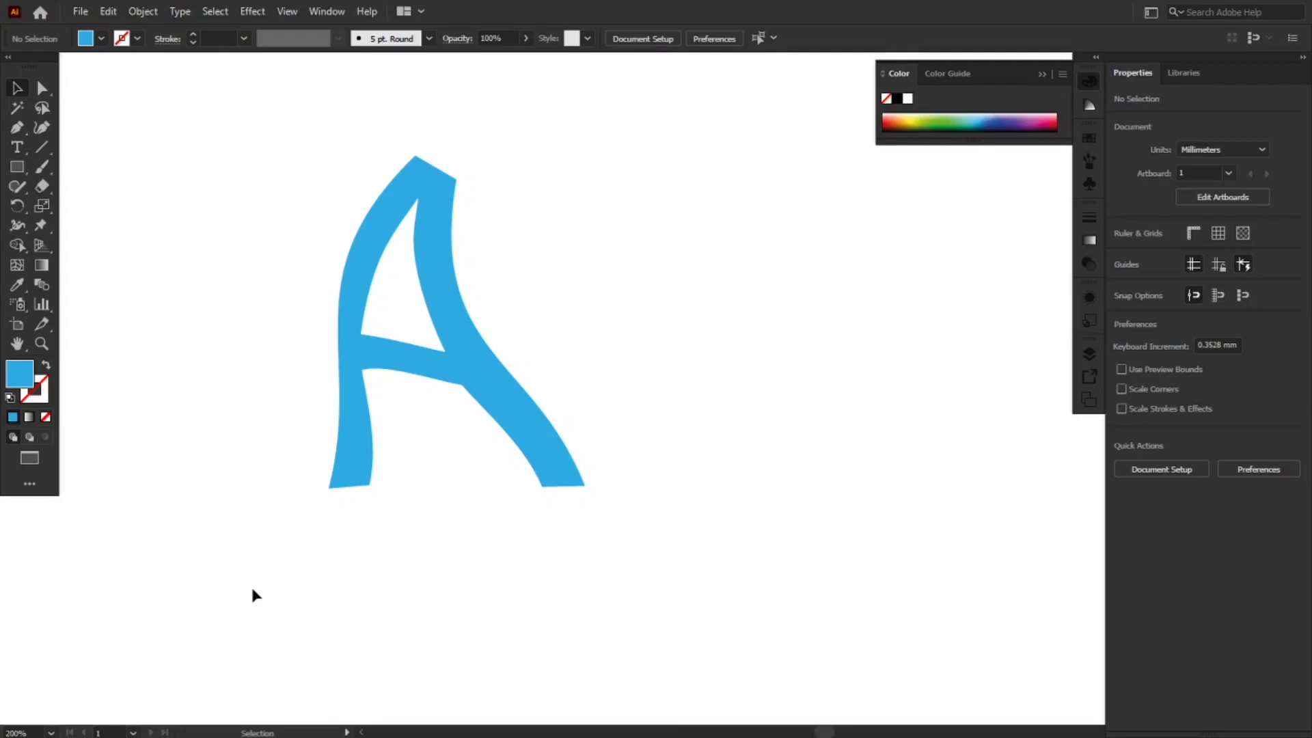
- Reopen the letter's Puppet Warp, move the left foot's pin slightly left and rotate it counterclockwise
click(467, 369)
click(46, 227)
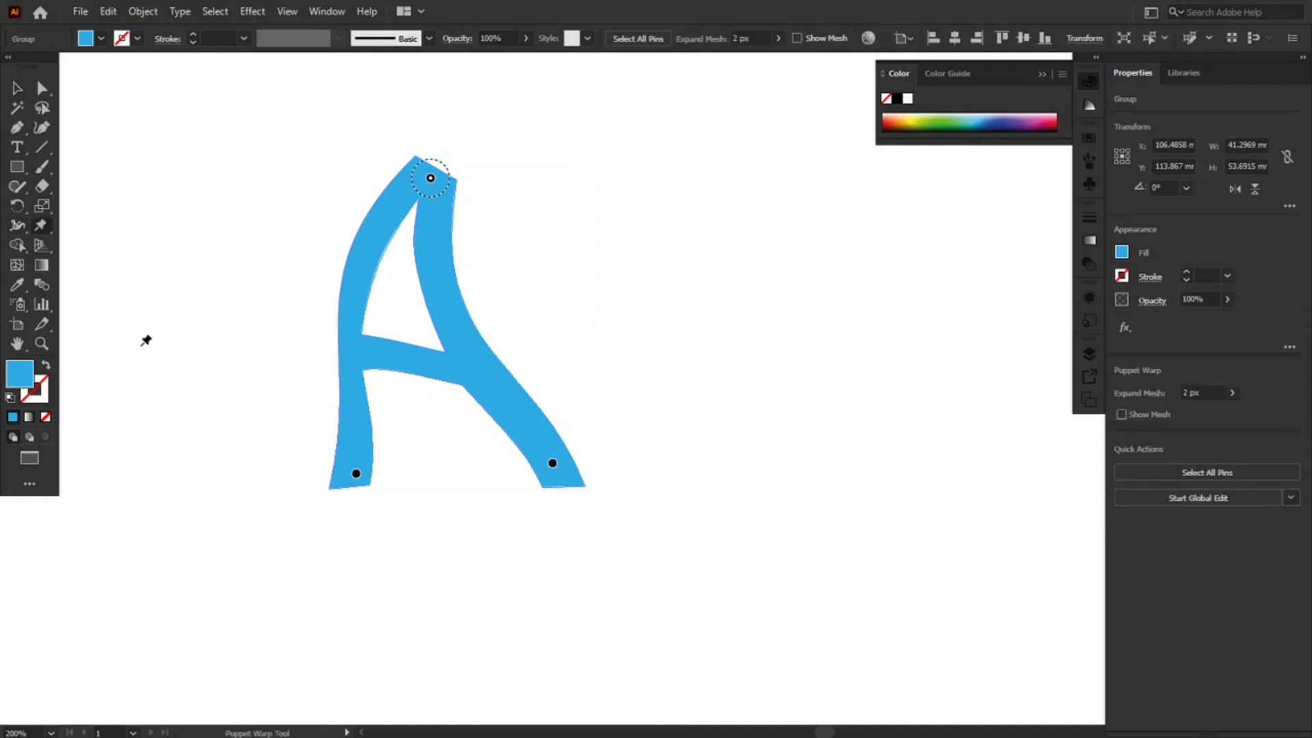
mouse_move(356, 476)
mouse_down()
mouse_move(334, 478)
mouse_move(360, 479)
mouse_up()
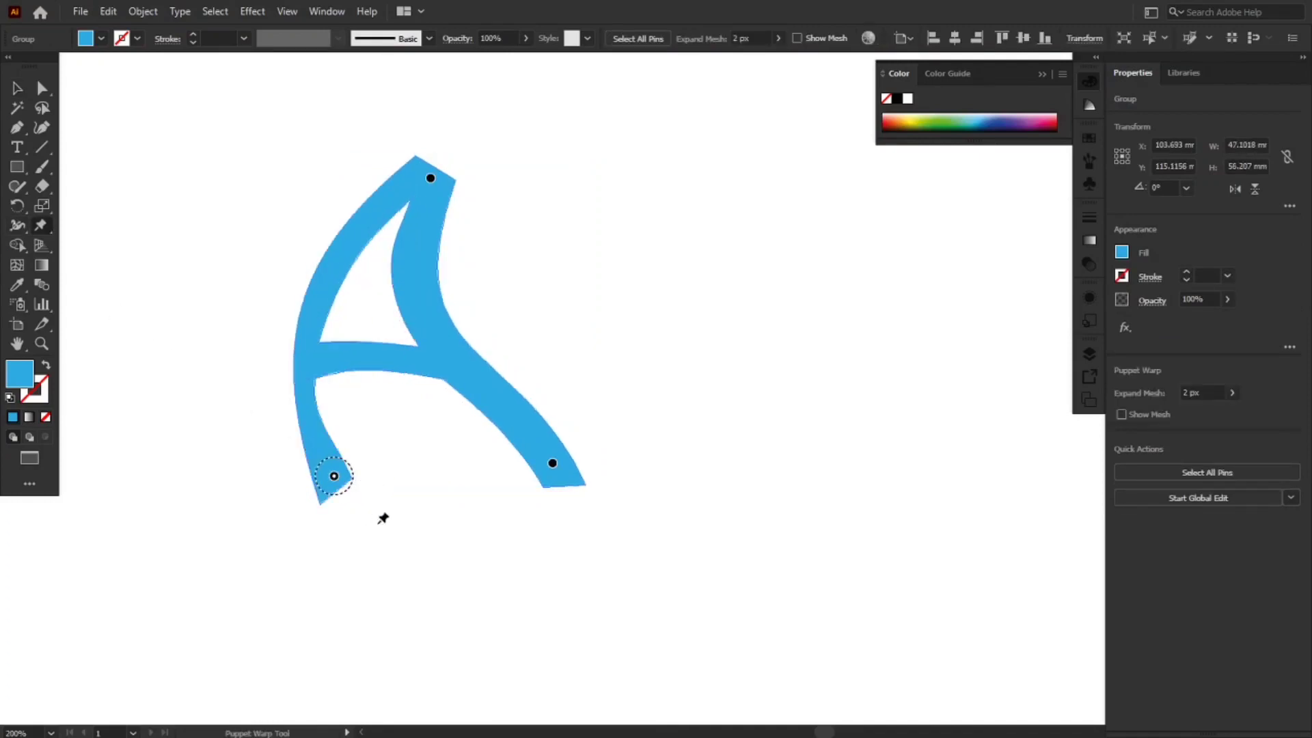
- Move the letter's right foot pin down and left while rotating it clockwise, and delete that pin
click(552, 463)
drag(552, 464, 503, 483)
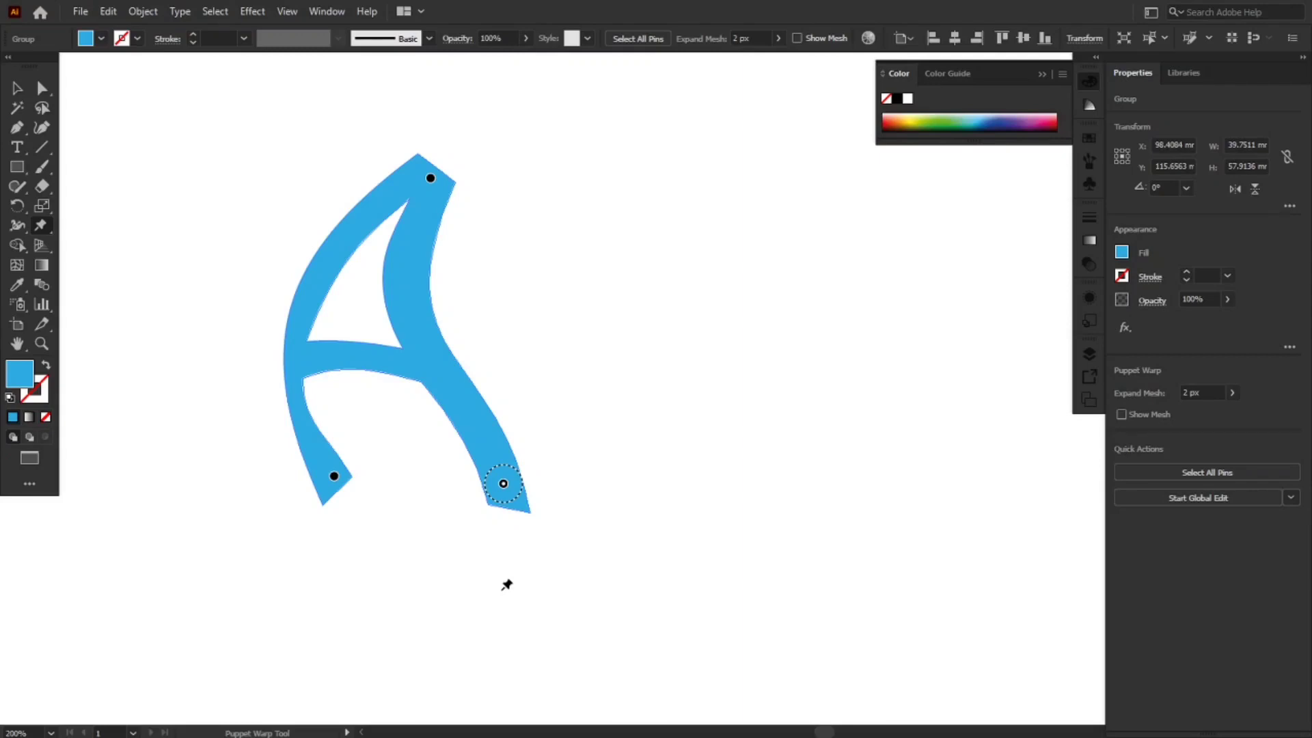
key(ctrl)
key(Delete)
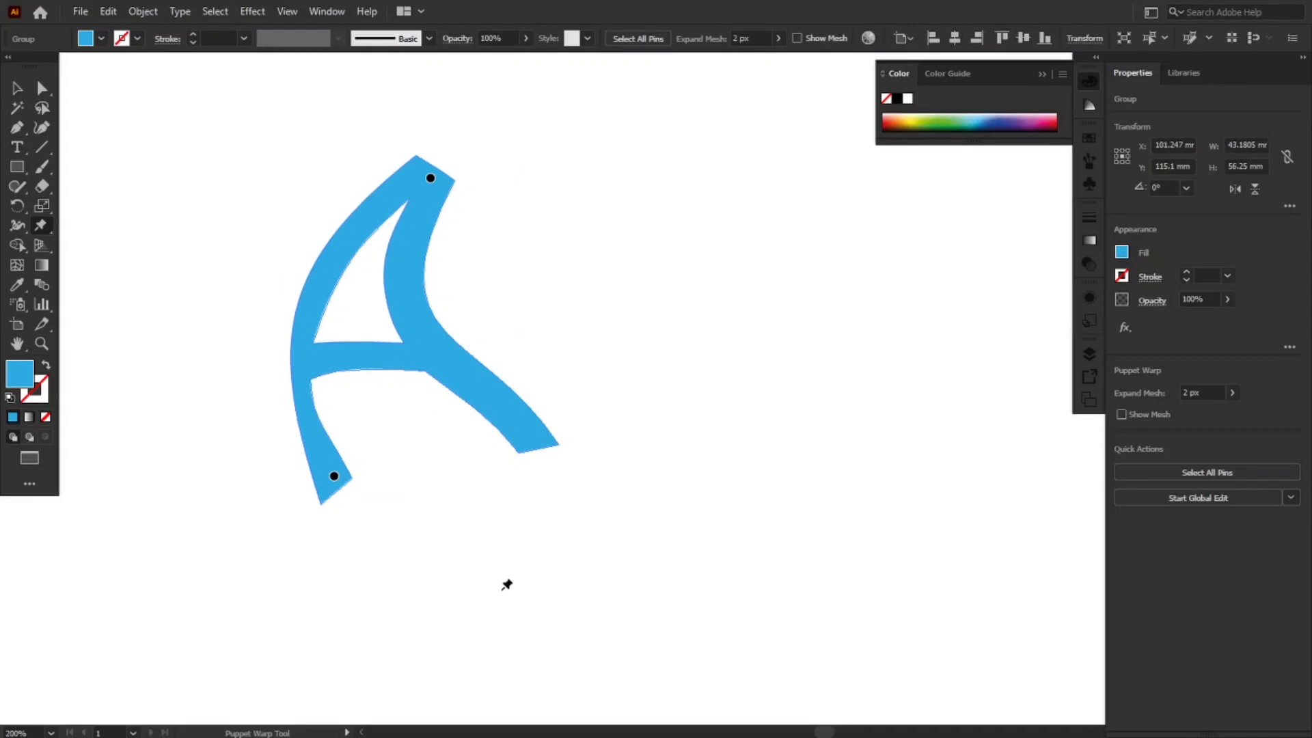
- Delete the warped letter A and draw a light blue square about 15.7 mm wide
key(v)
key(Delete)
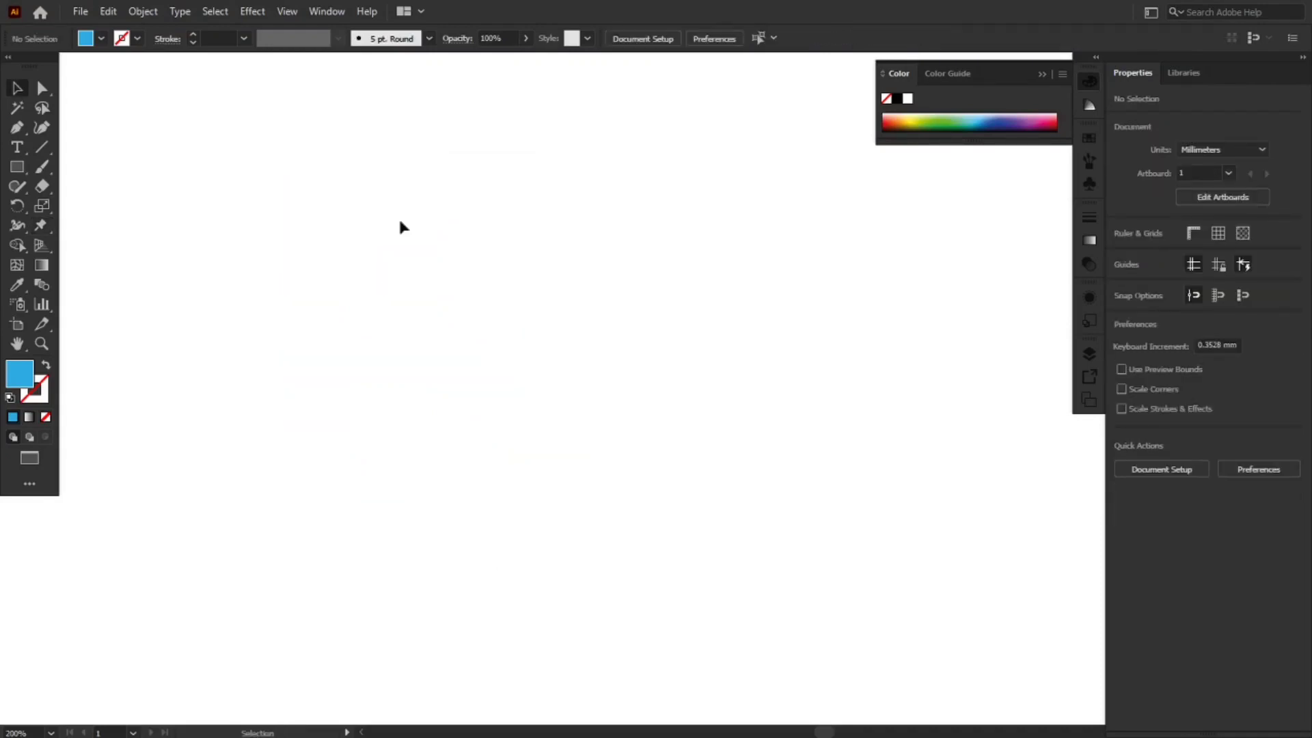
click(17, 166)
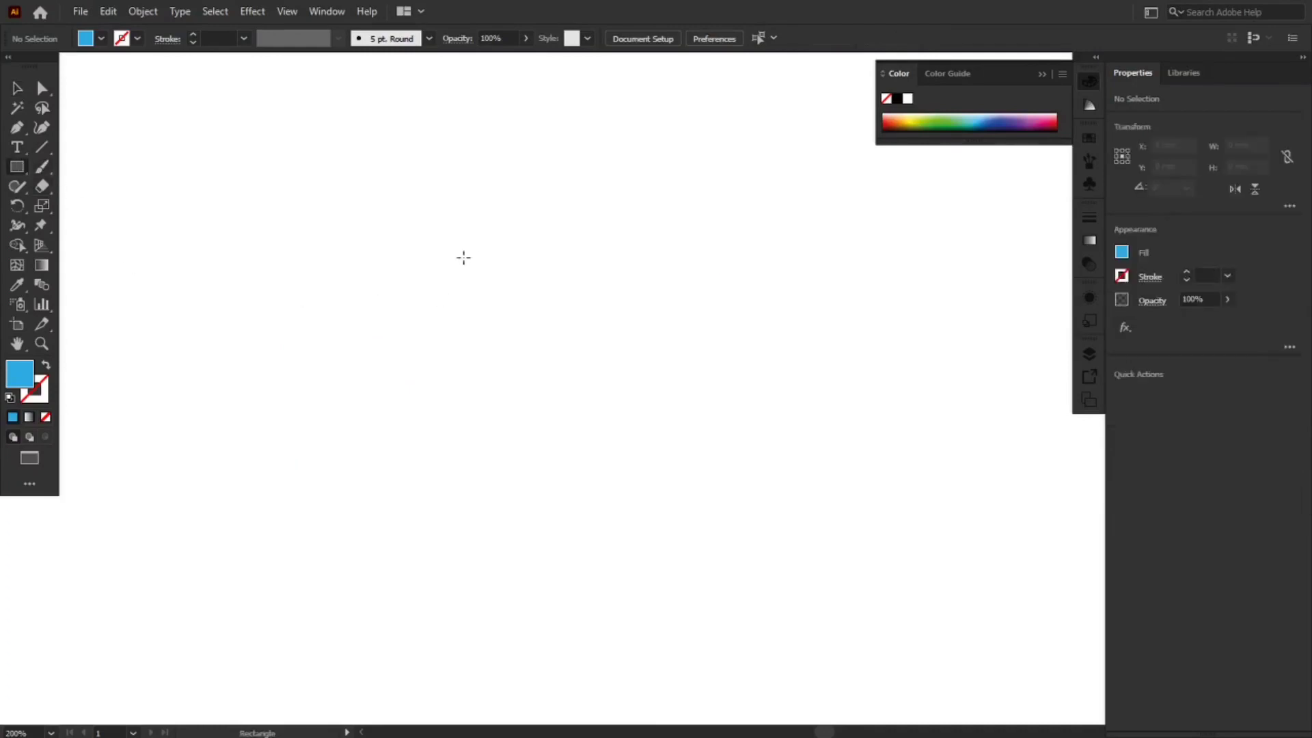
drag(464, 258, 562, 354)
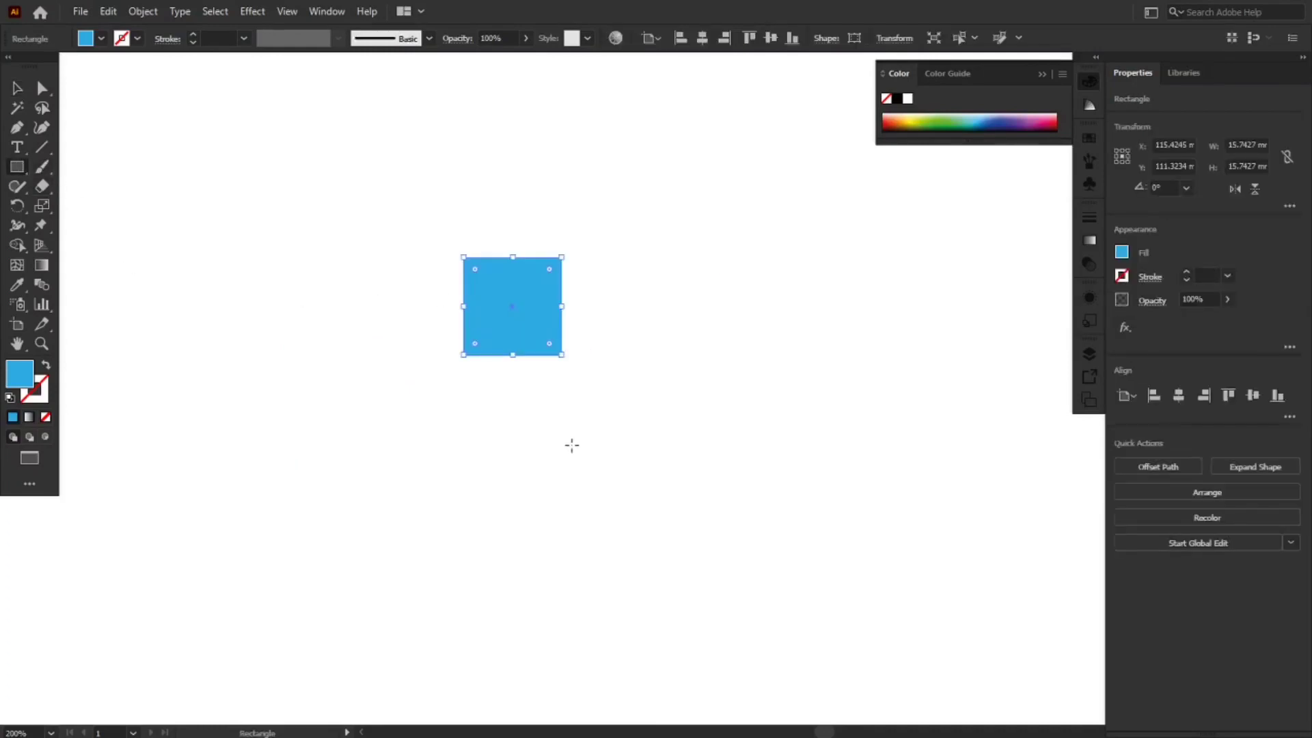
key(v)
key(ctrl+shift+a)
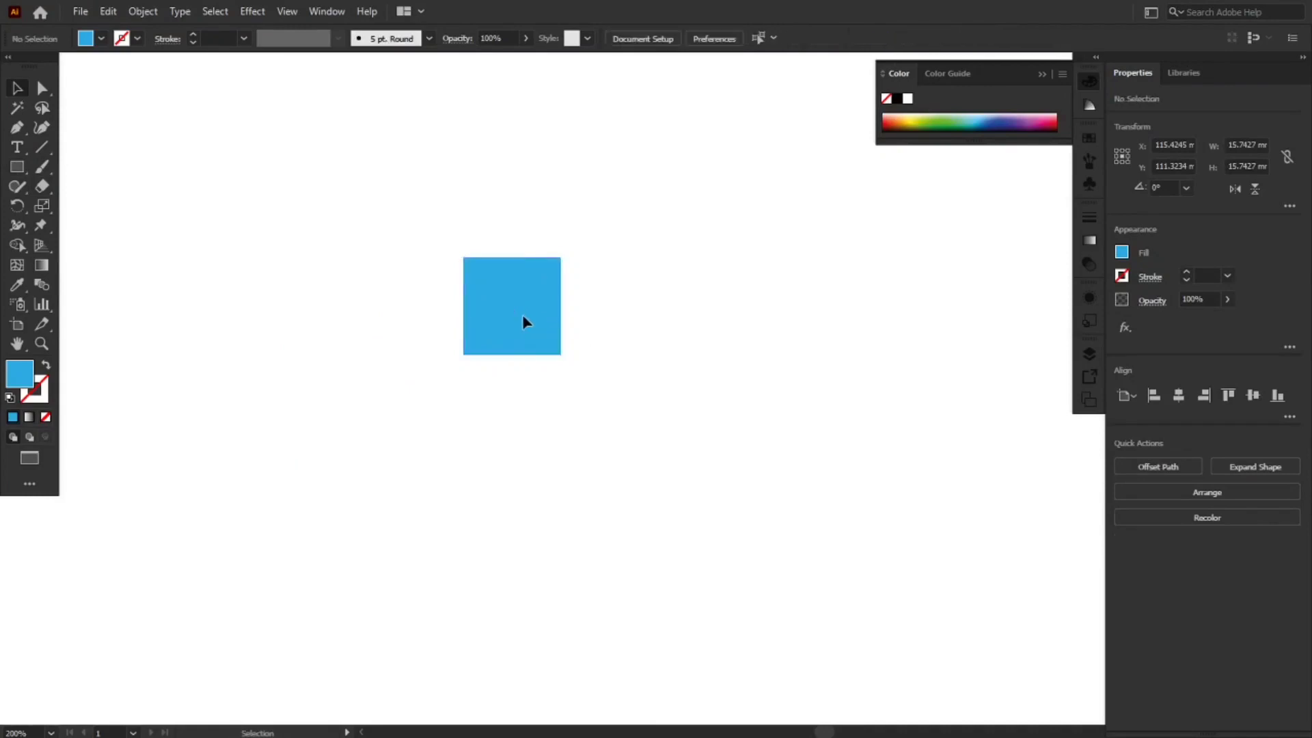
click(528, 332)
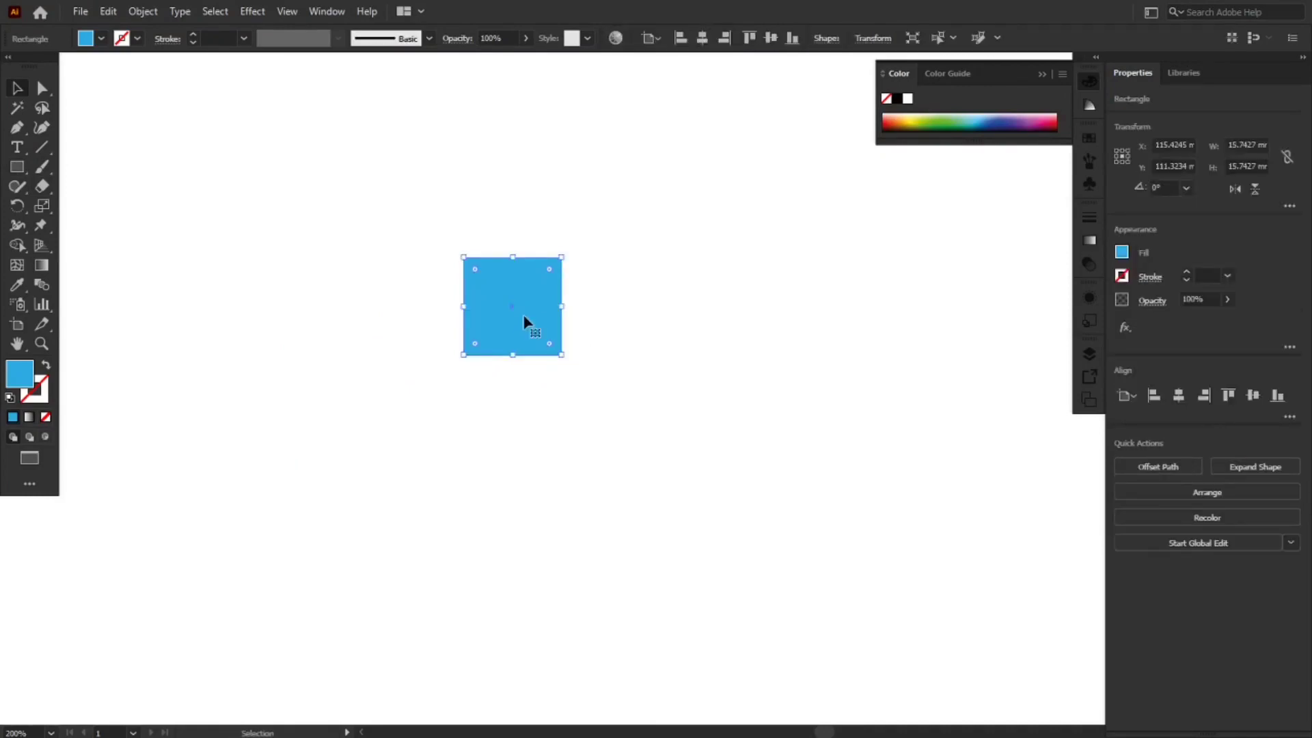
drag(524, 322, 518, 433)
key(shift)
key(Delete)
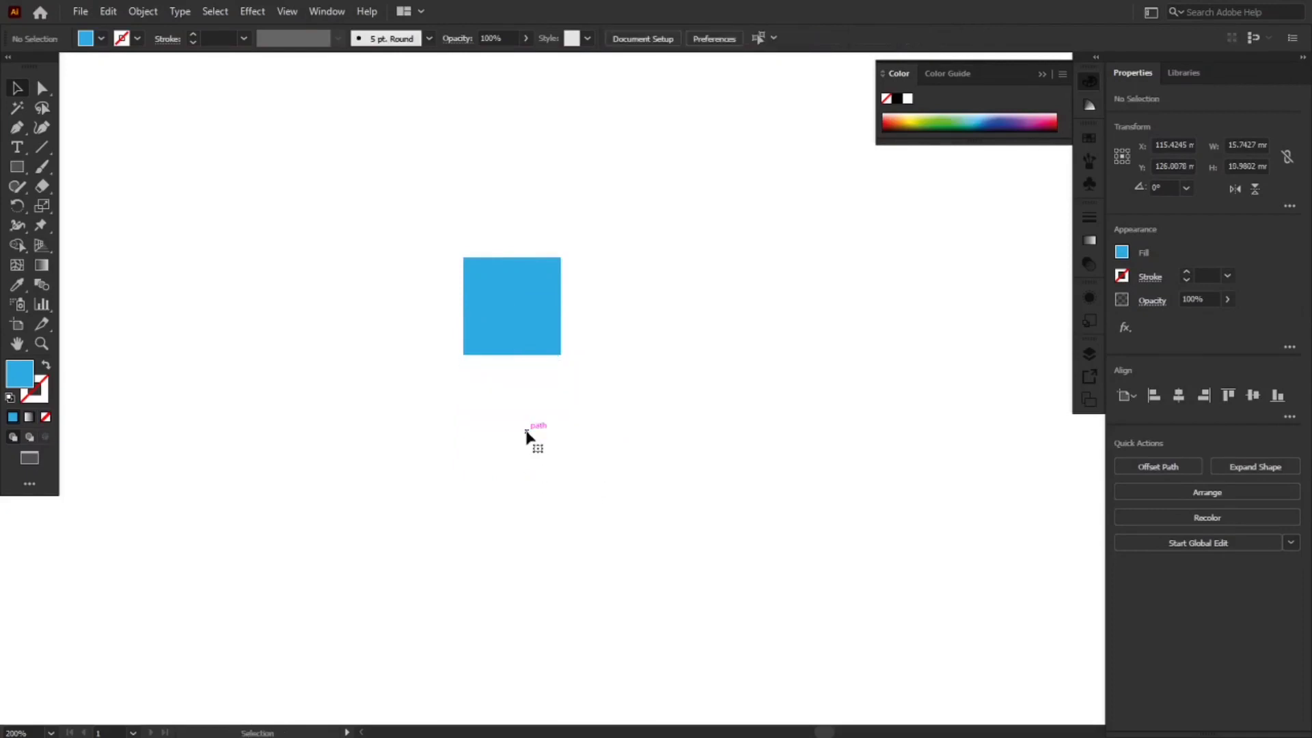
- Widen the square's top edge symmetrically to about 23.4 mm with Free Transform's Perspective Distort, forming a trapezoid
click(527, 339)
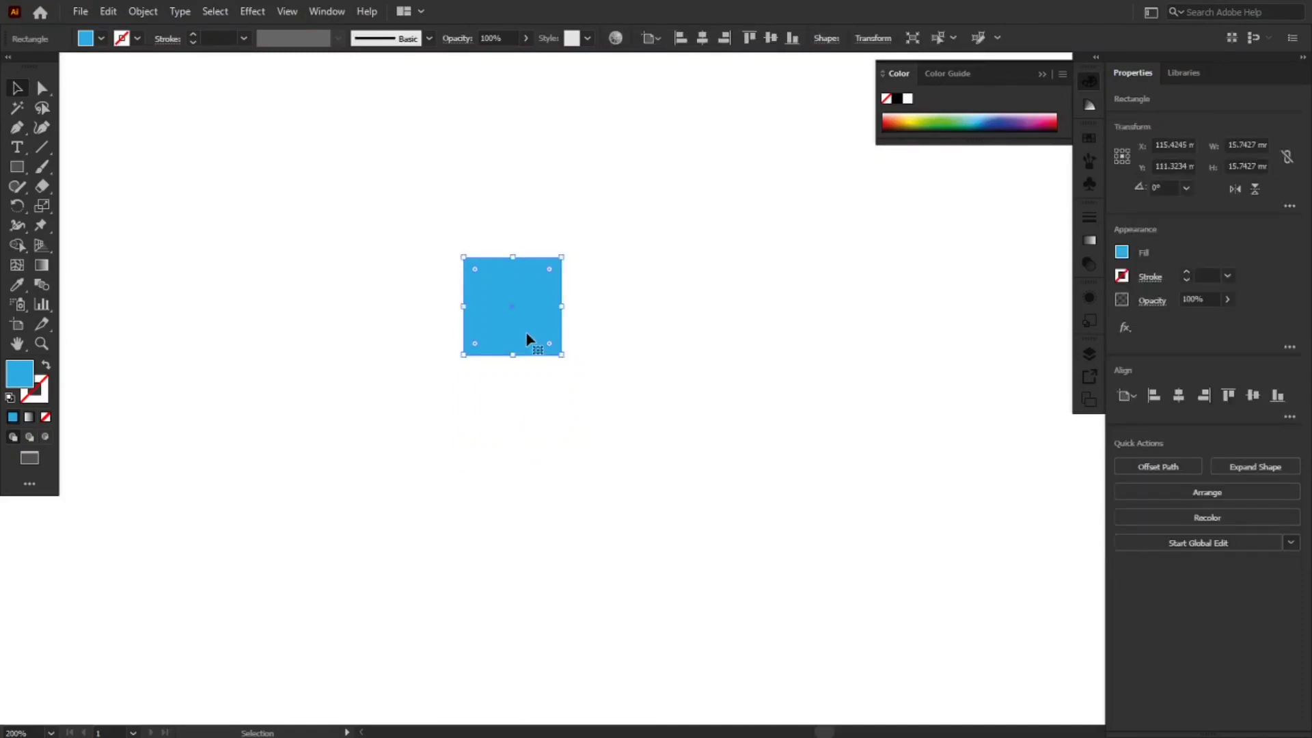
key(e)
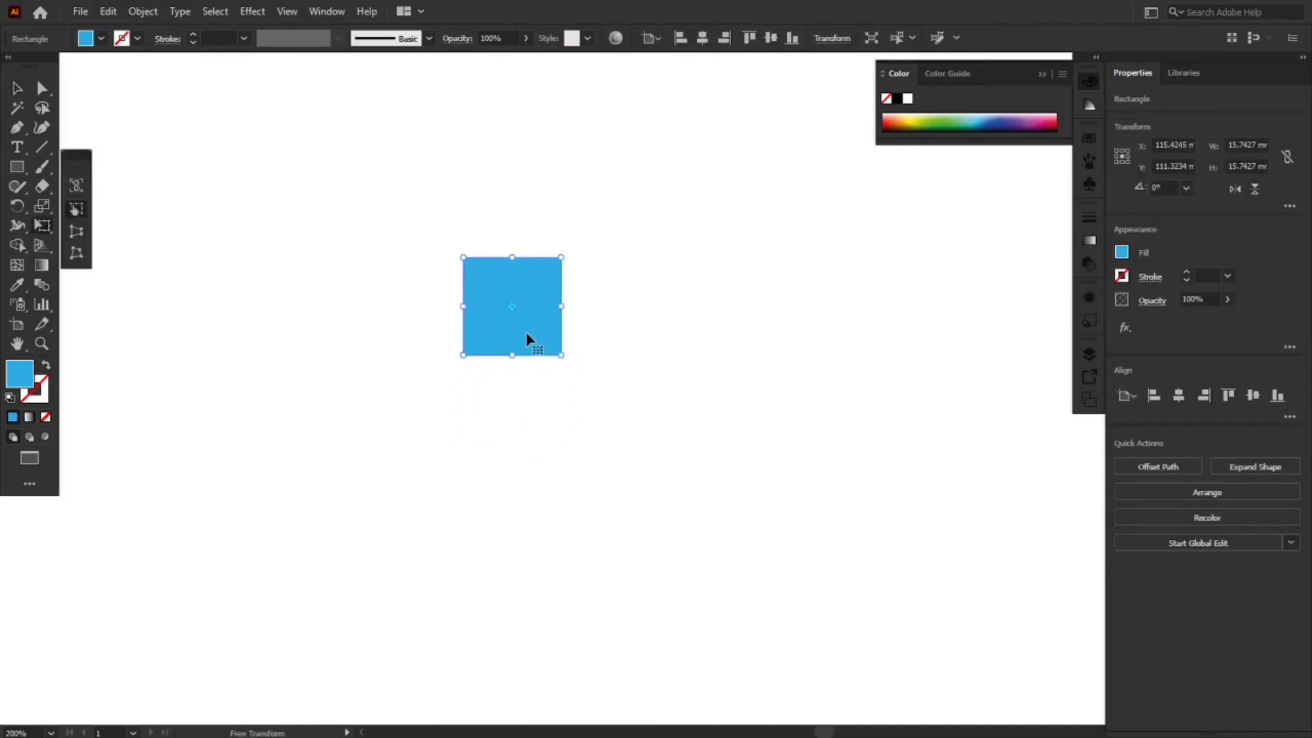
click(79, 240)
drag(463, 258, 440, 258)
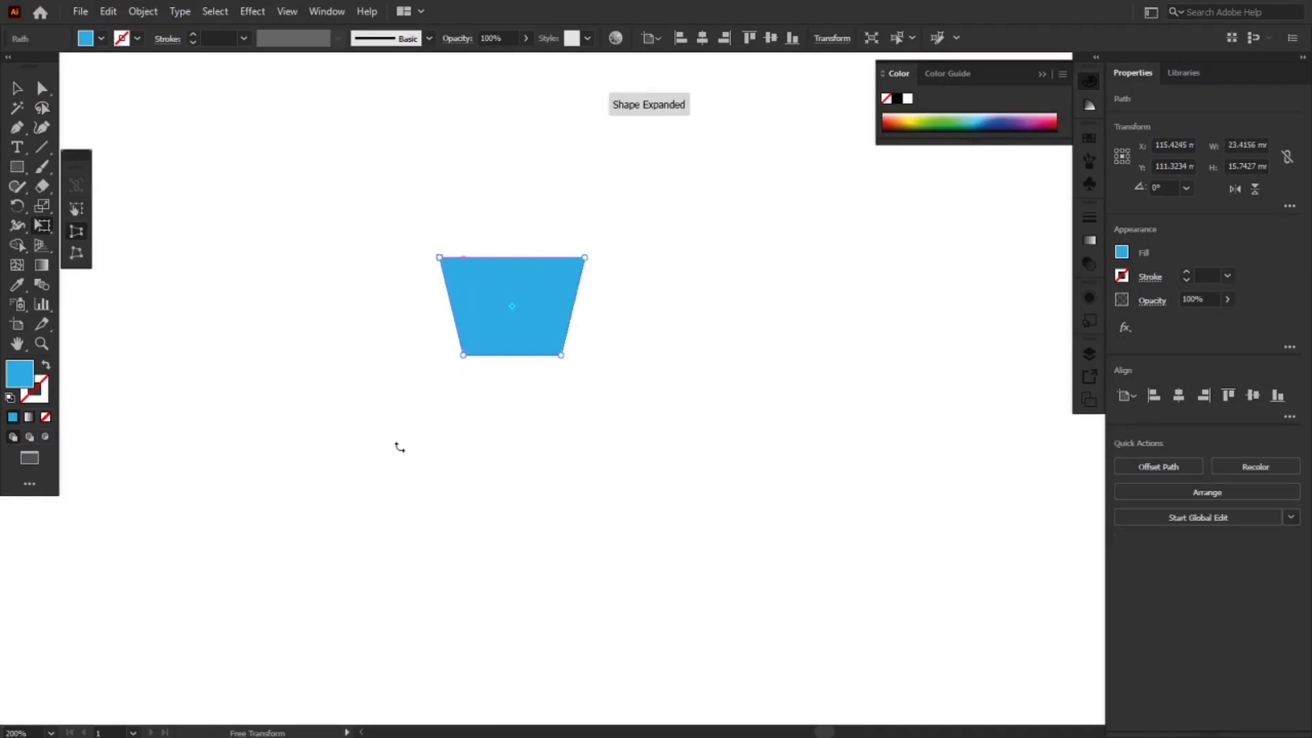
click(24, 91)
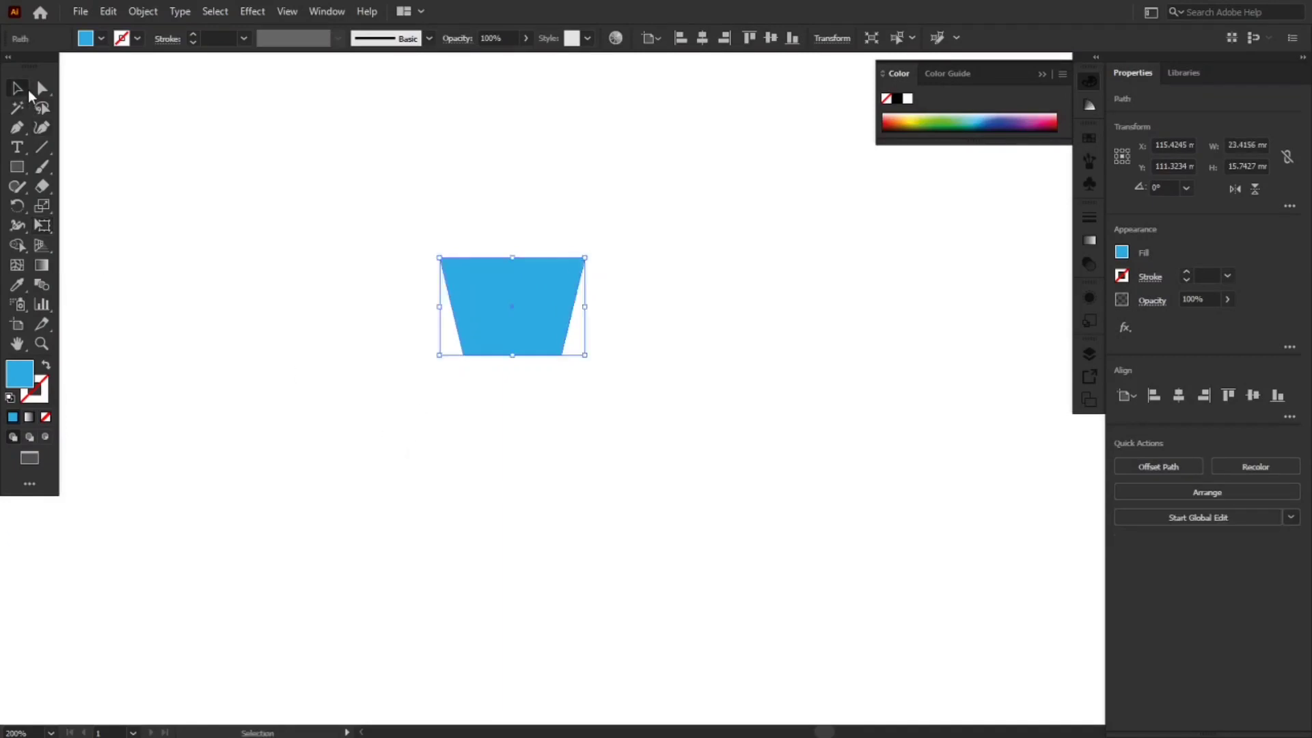
- Reflect a copy of the trapezoid across the horizontal axis and place it directly below the original
right_click(498, 317)
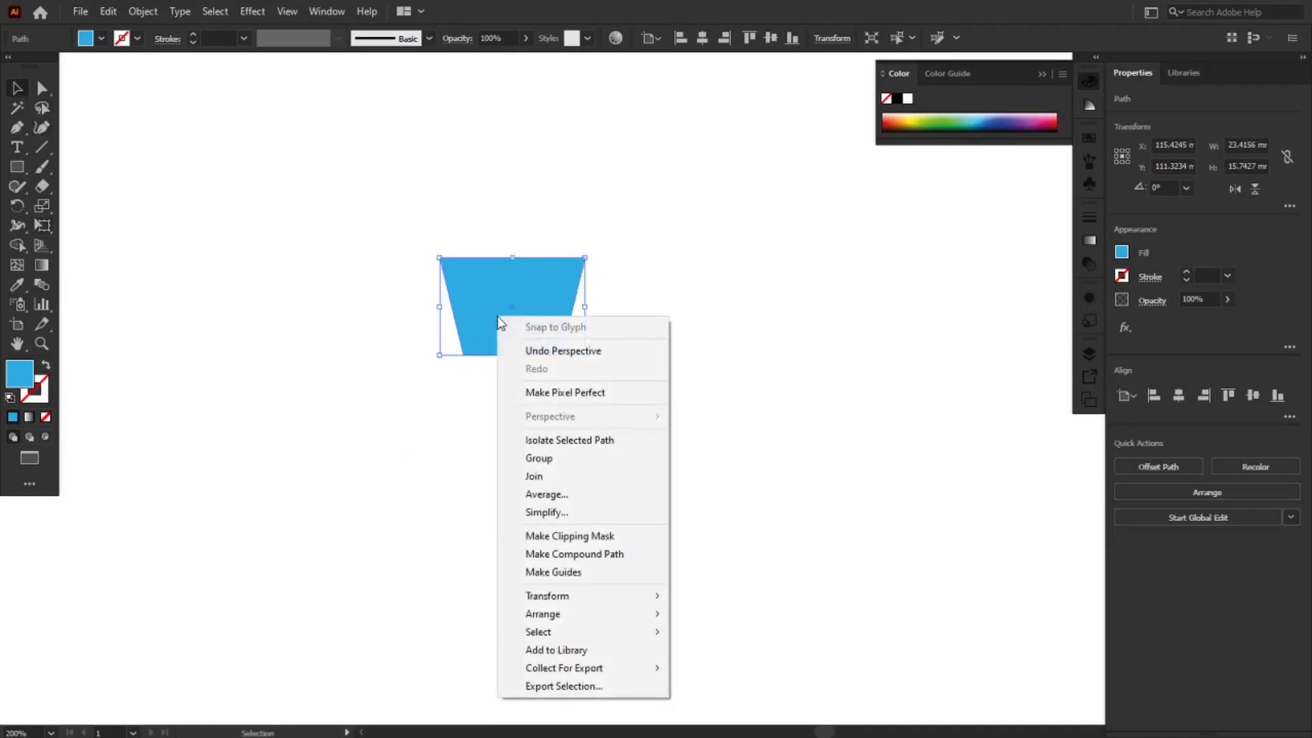
mouse_move(676, 613)
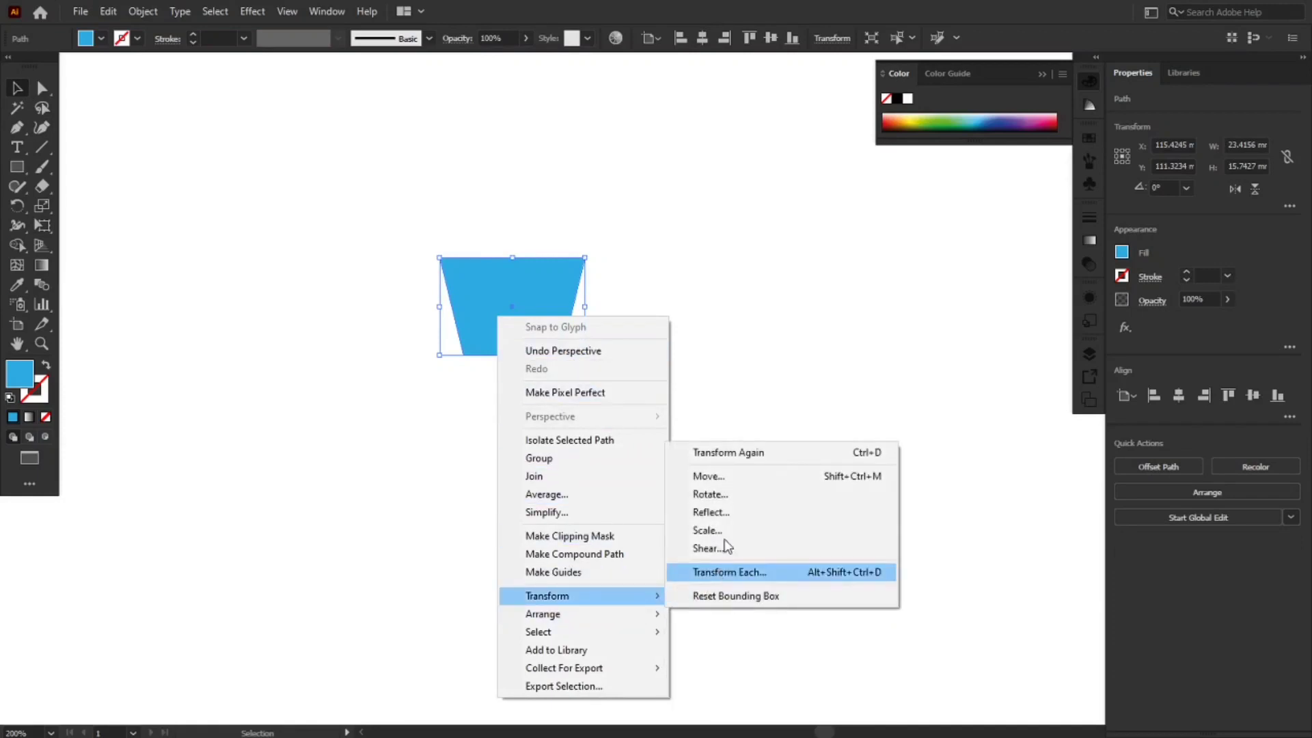
click(714, 512)
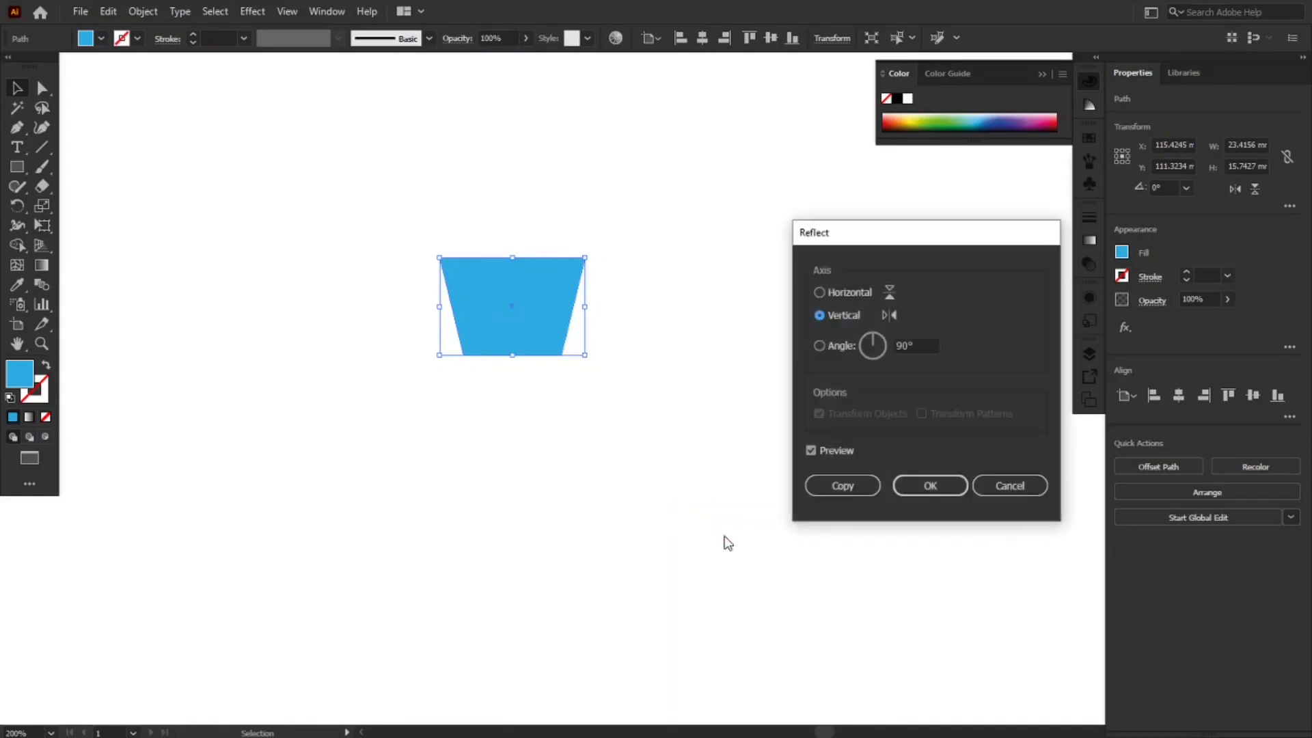
click(846, 292)
click(851, 488)
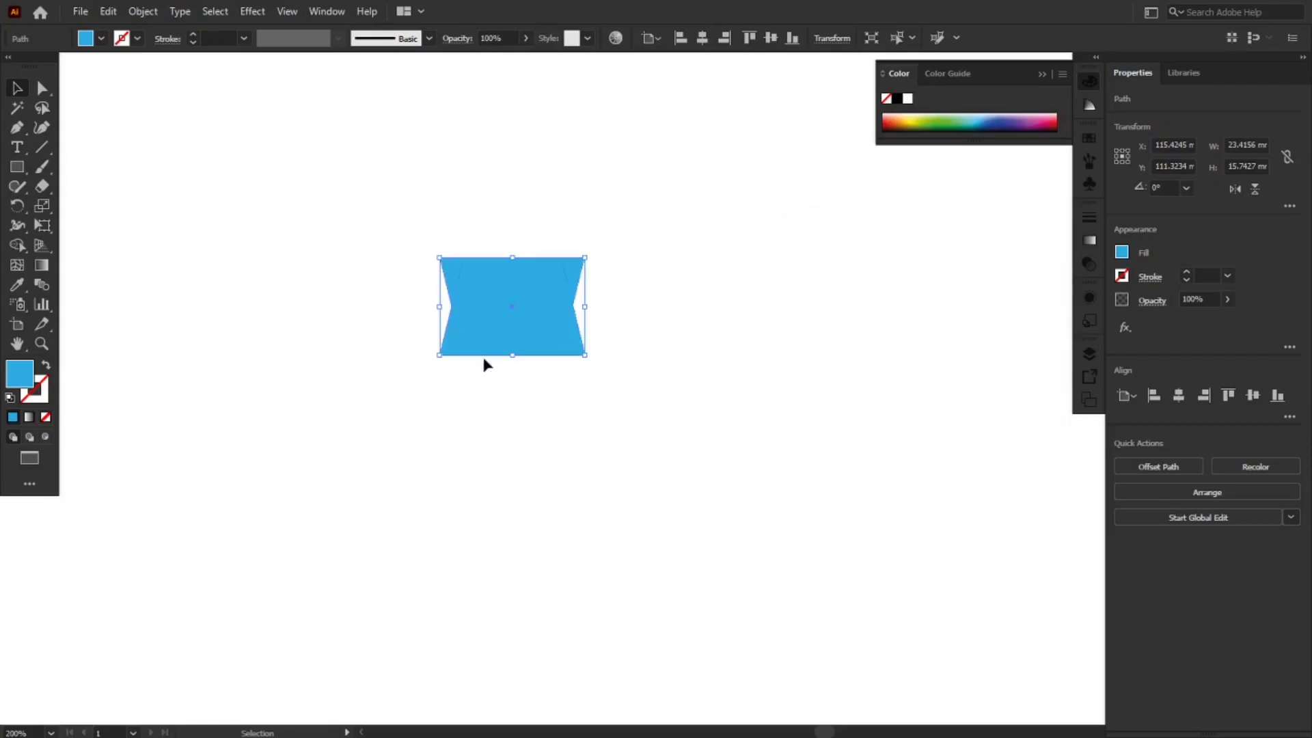
drag(501, 322, 496, 423)
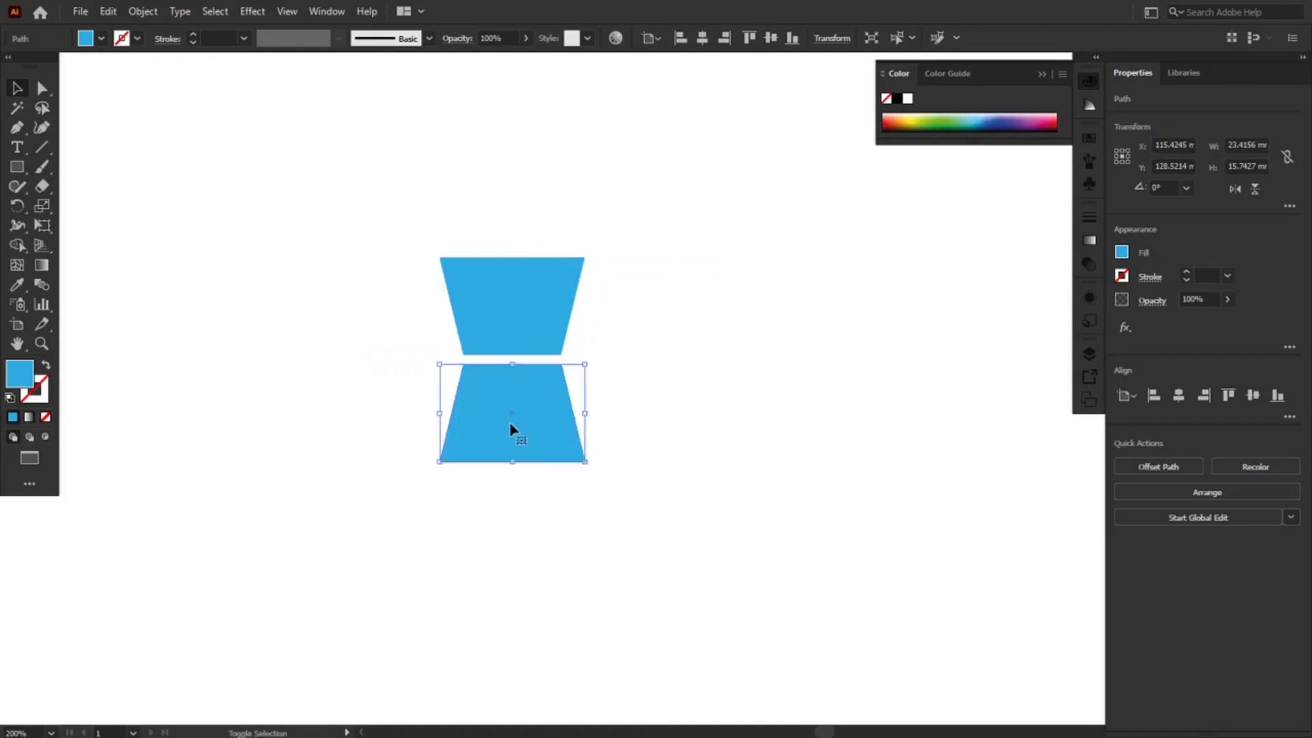
- Nudge the lower trapezoid up two increments to narrow the gap and shorten it to about two-thirds of its height
click(723, 431)
click(573, 431)
key(Up)
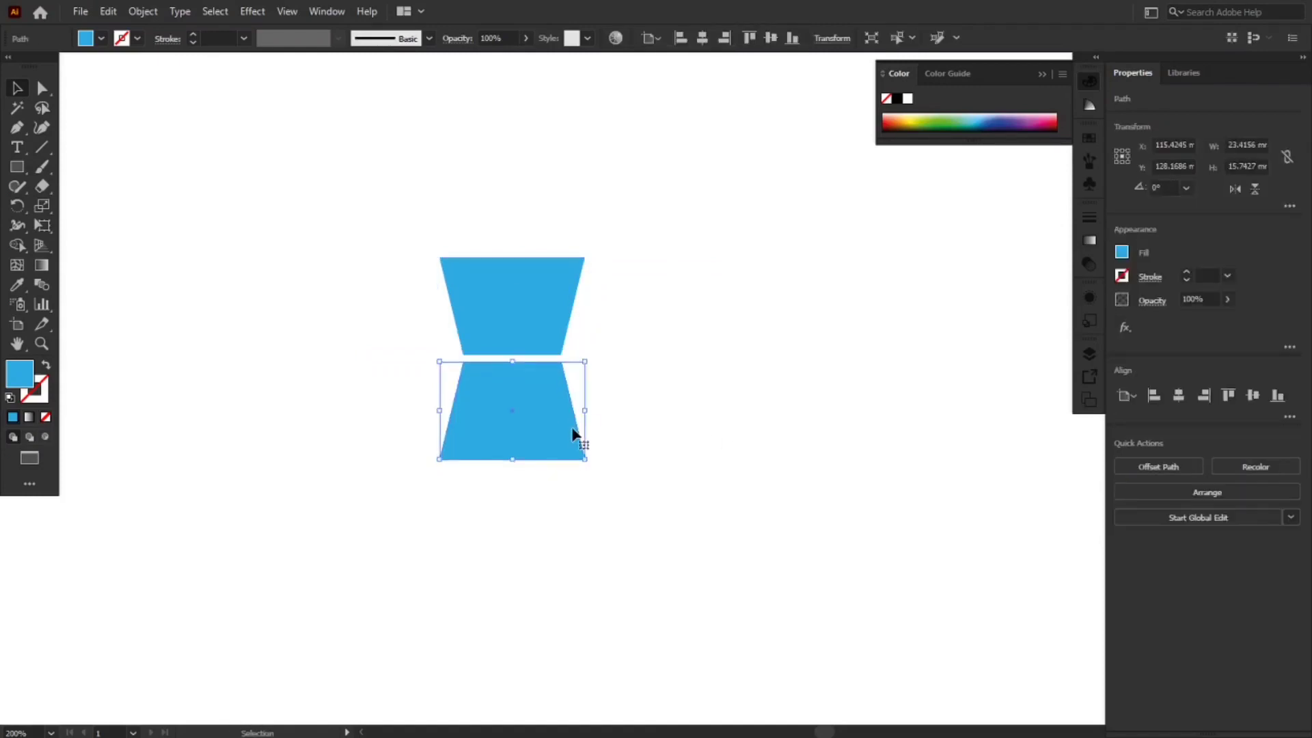
key(Up)
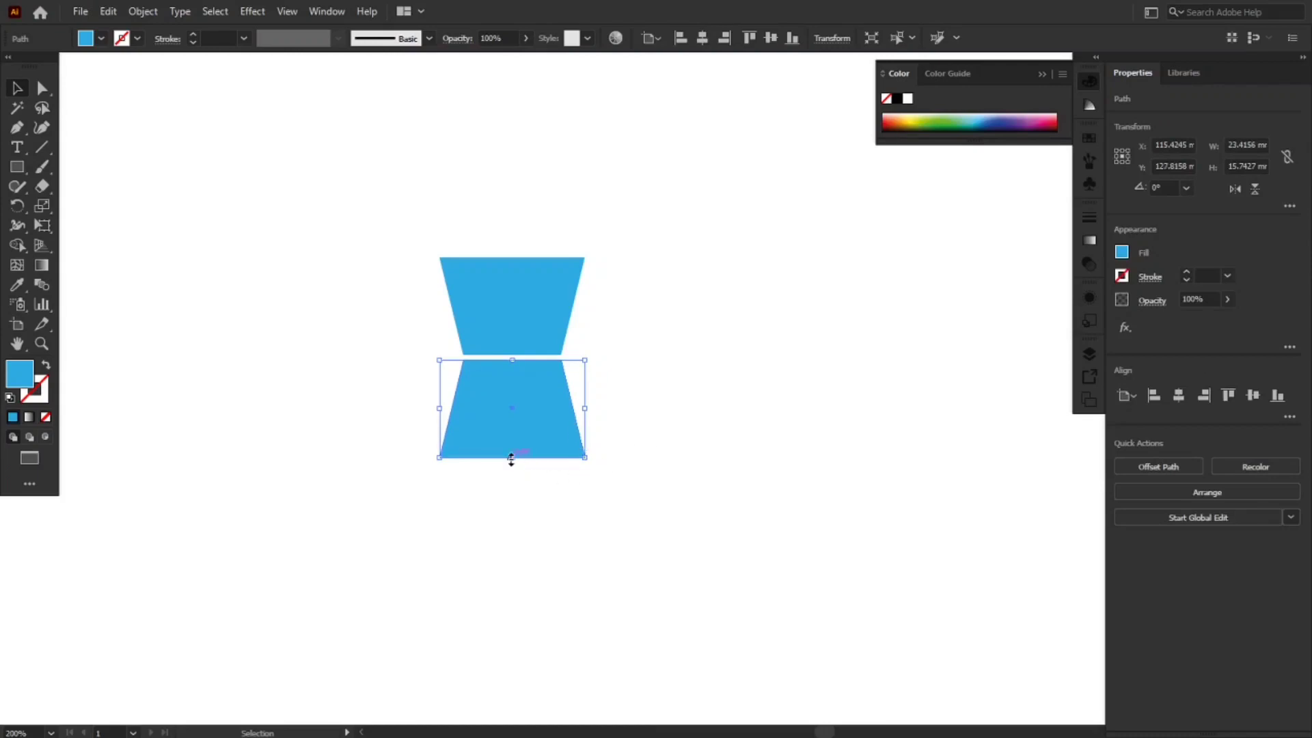
drag(511, 457, 512, 425)
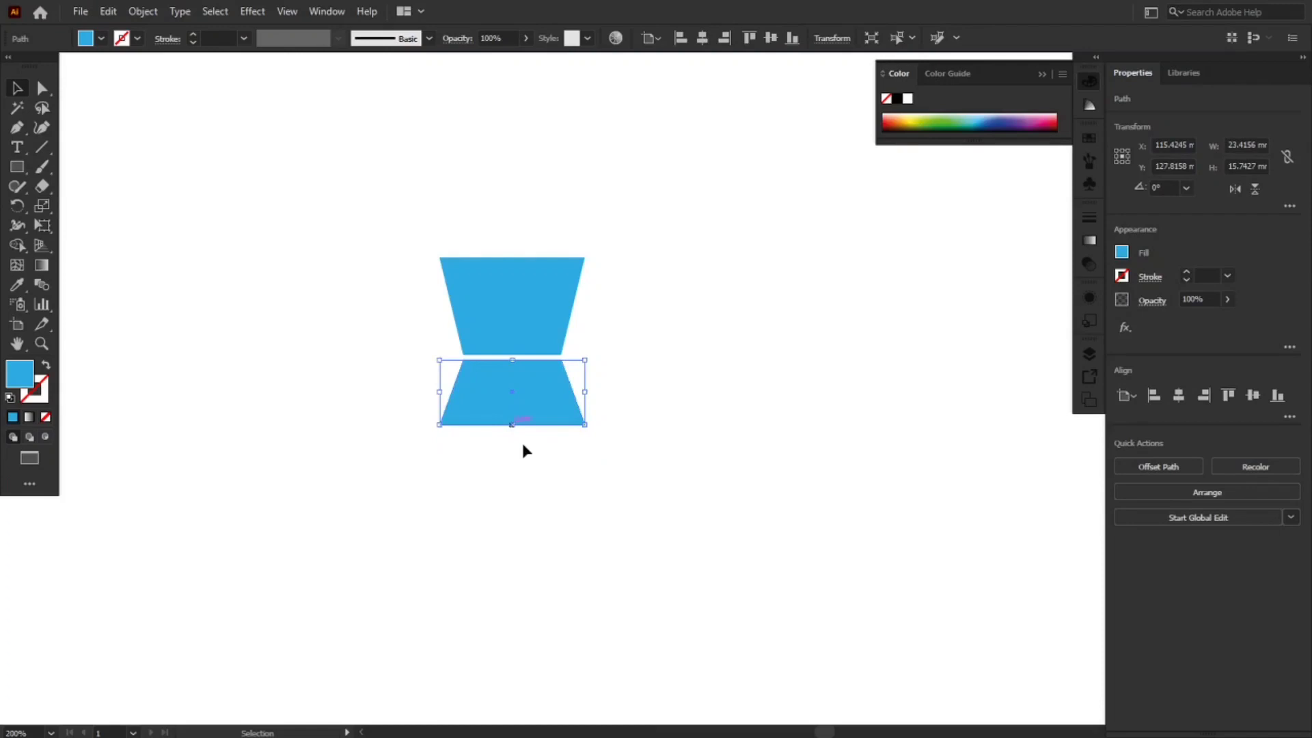
- Move both trapezoids straight down together, keeping the small gap between them
click(545, 487)
drag(394, 208, 617, 401)
drag(533, 369, 533, 444)
click(664, 497)
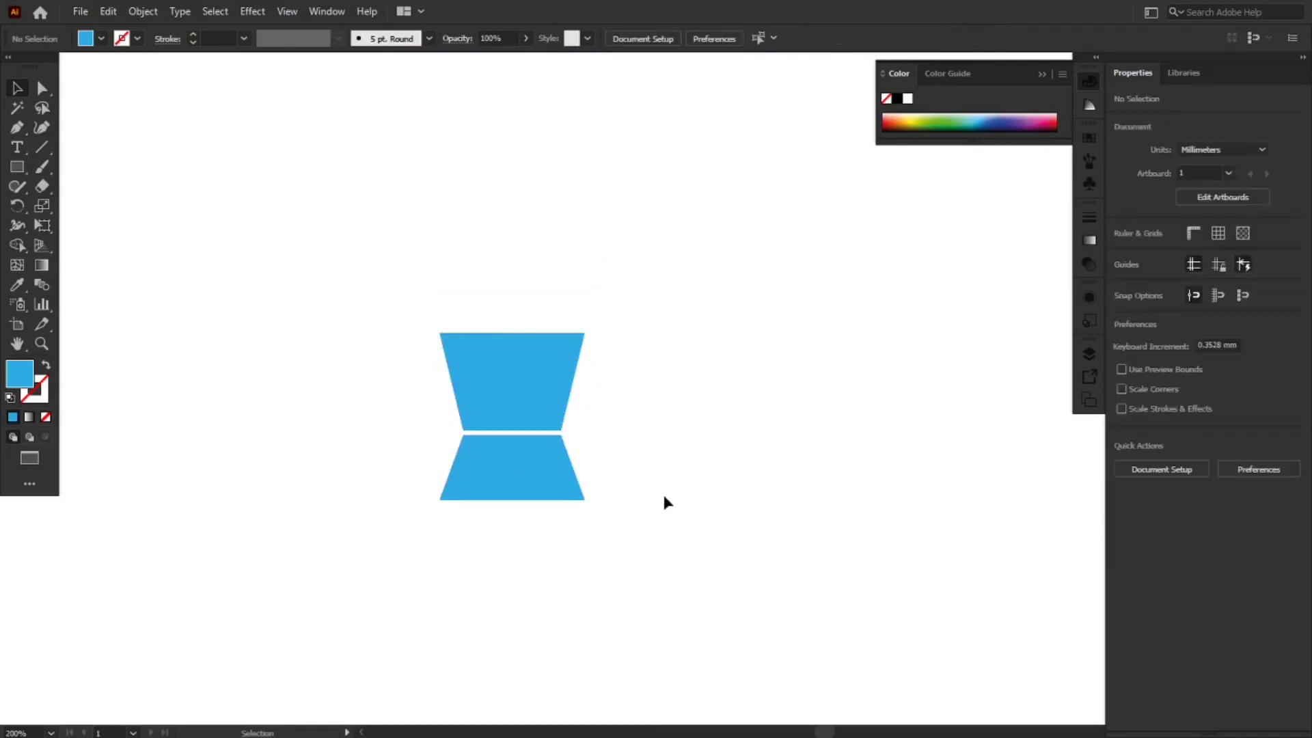
- Draw a rectangle about 4.1 by 21.7 mm as the right arm, and copy it to form two legs and the left arm
key(m)
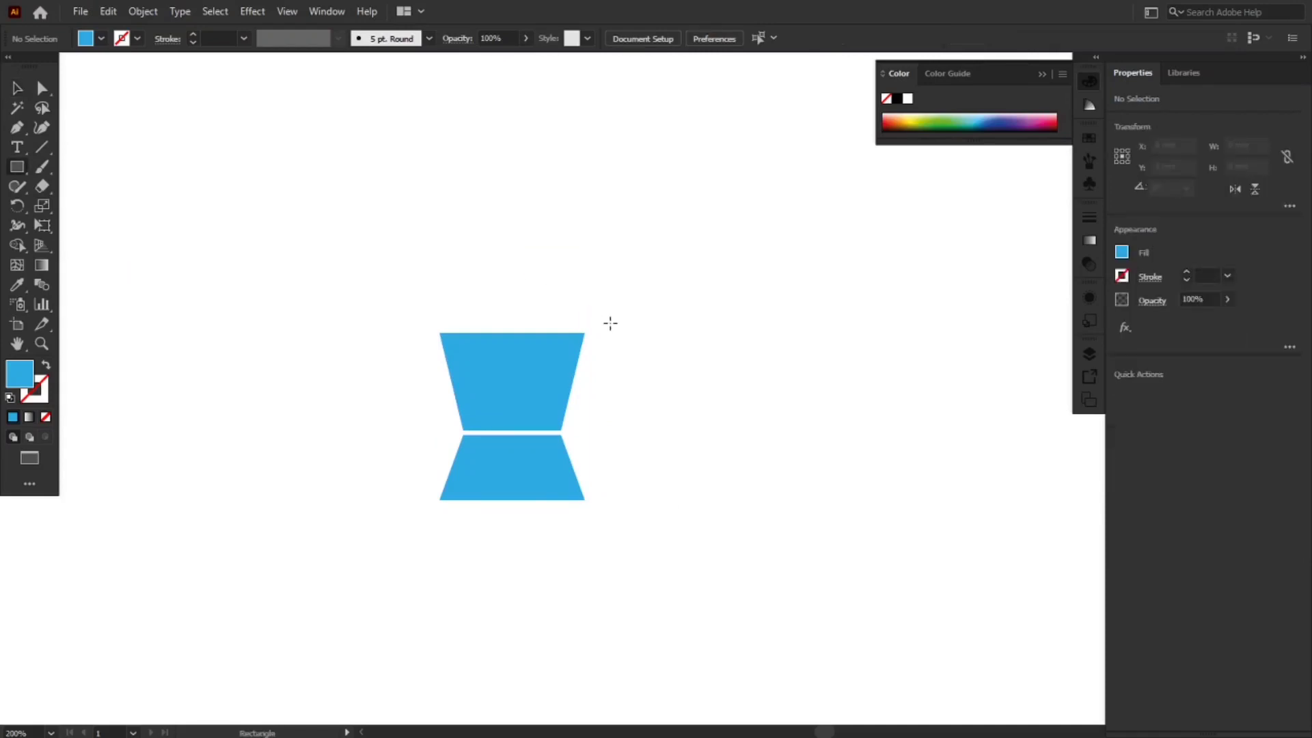
drag(585, 333, 610, 468)
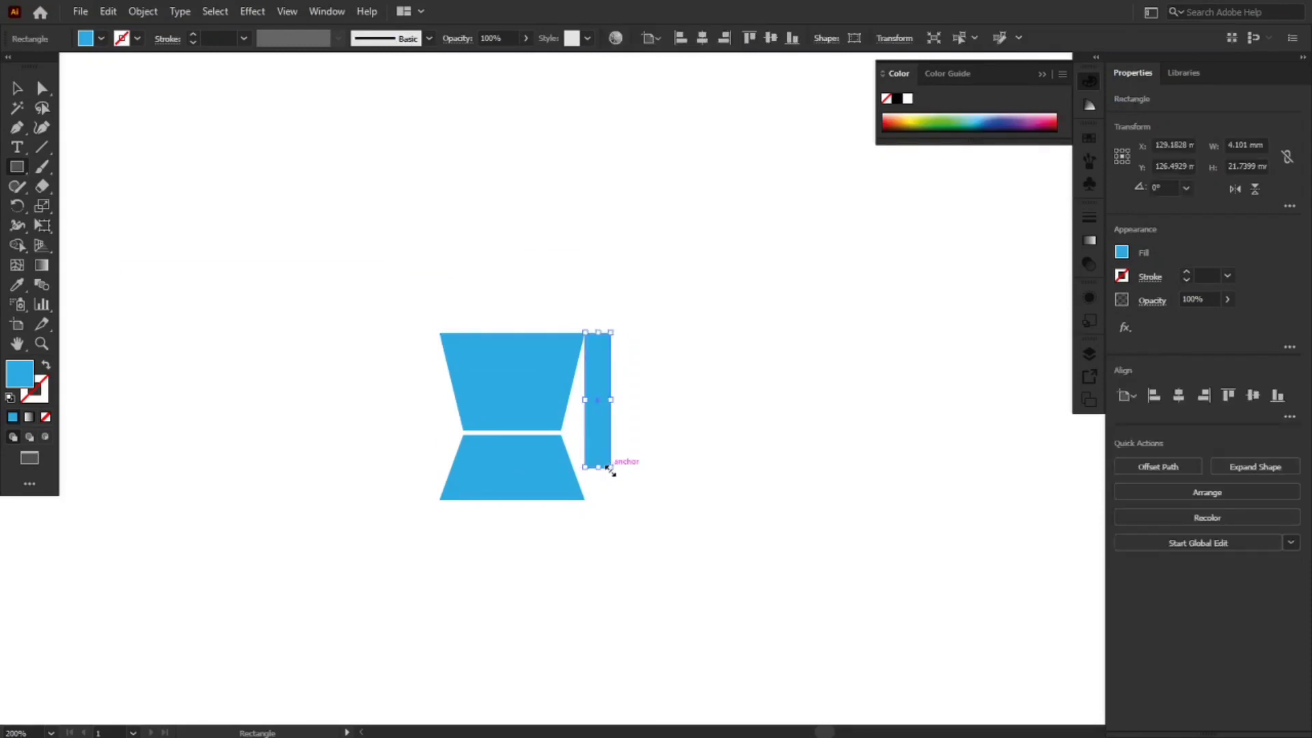
key(v)
drag(593, 401, 482, 576)
click(588, 567)
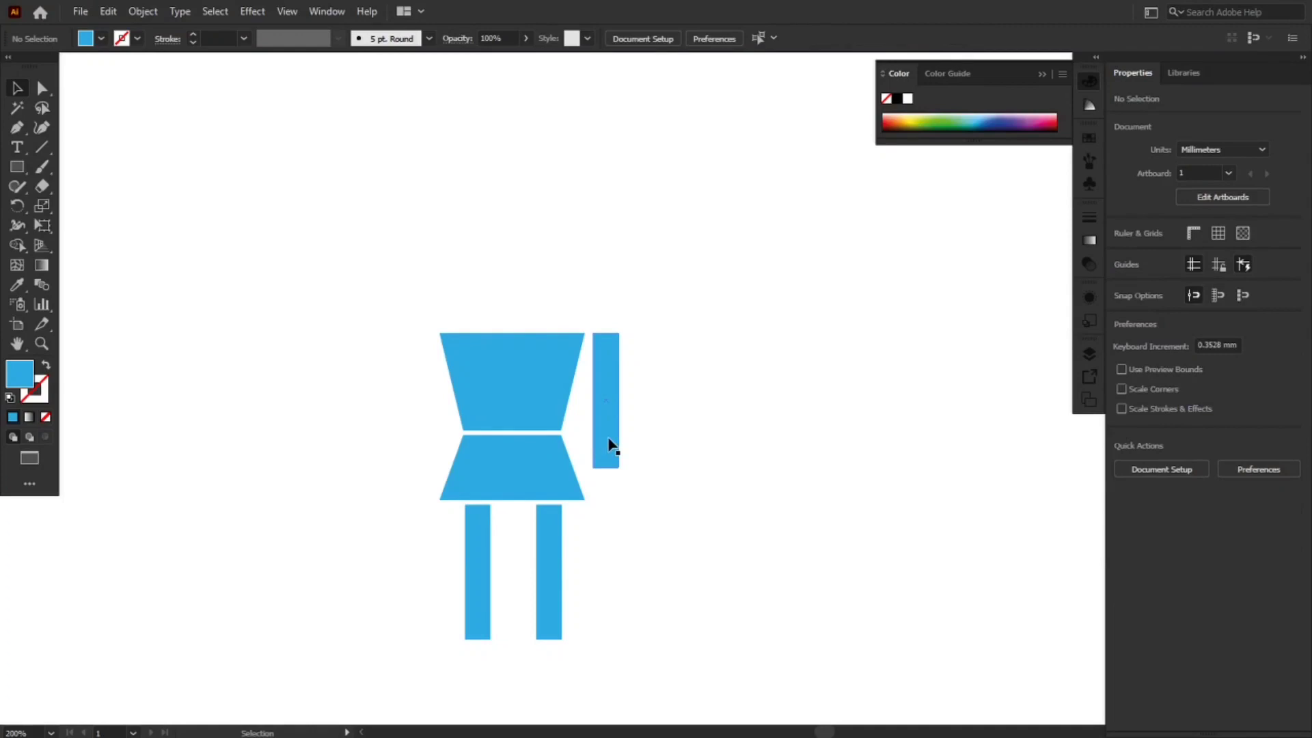
drag(610, 446, 421, 444)
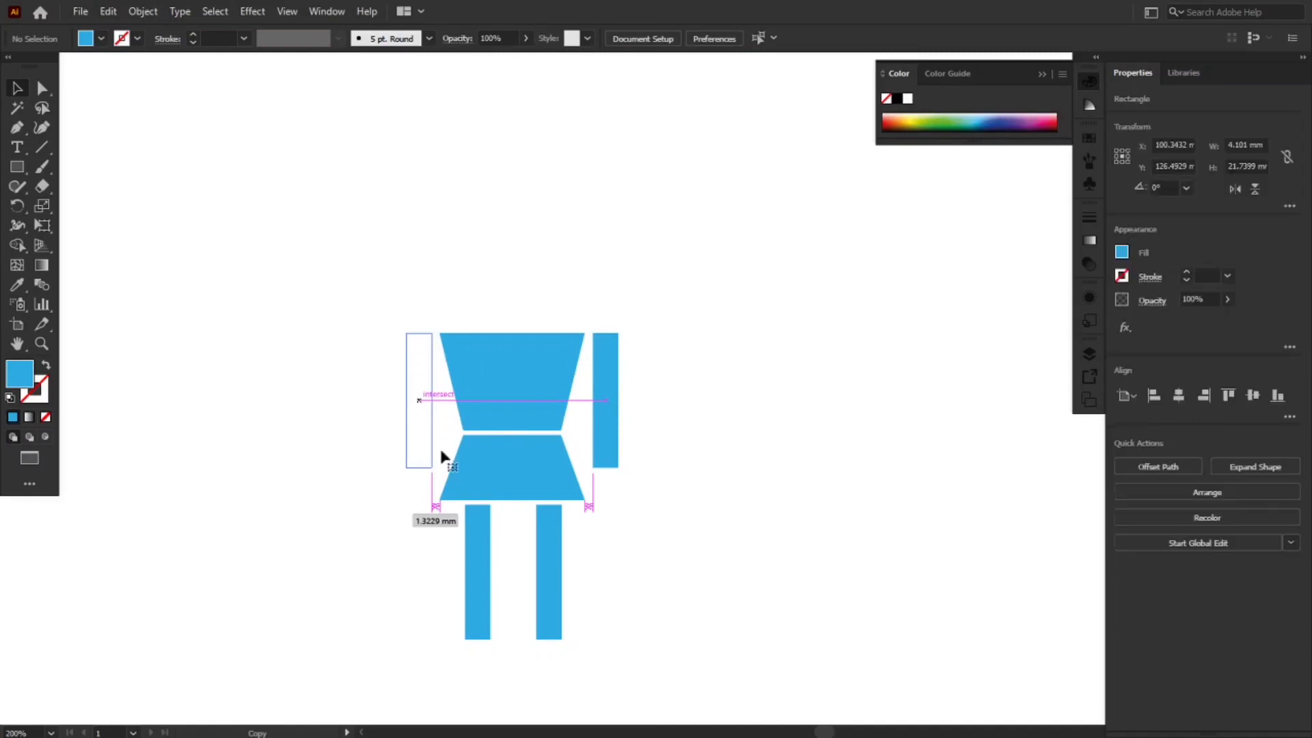
click(690, 518)
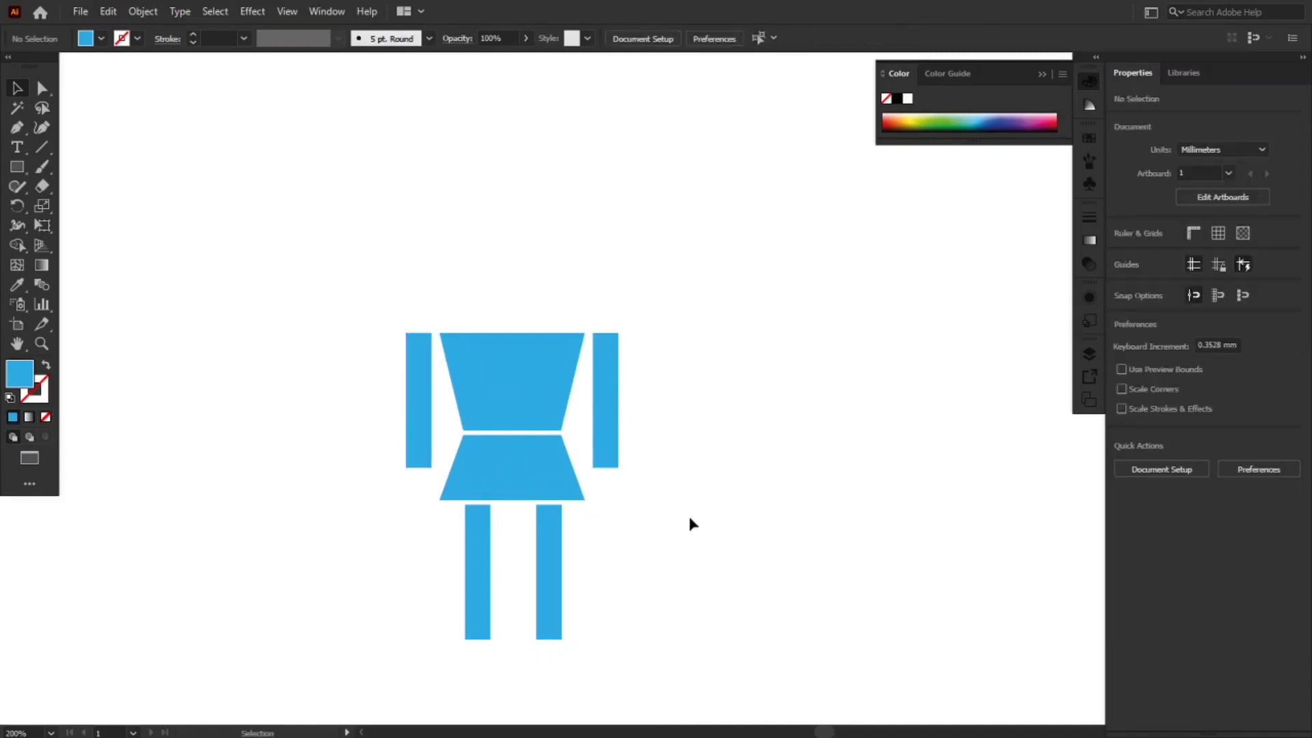
- Round the top corners of both arm rectangles to a radius of about 2.05 mm
click(425, 433)
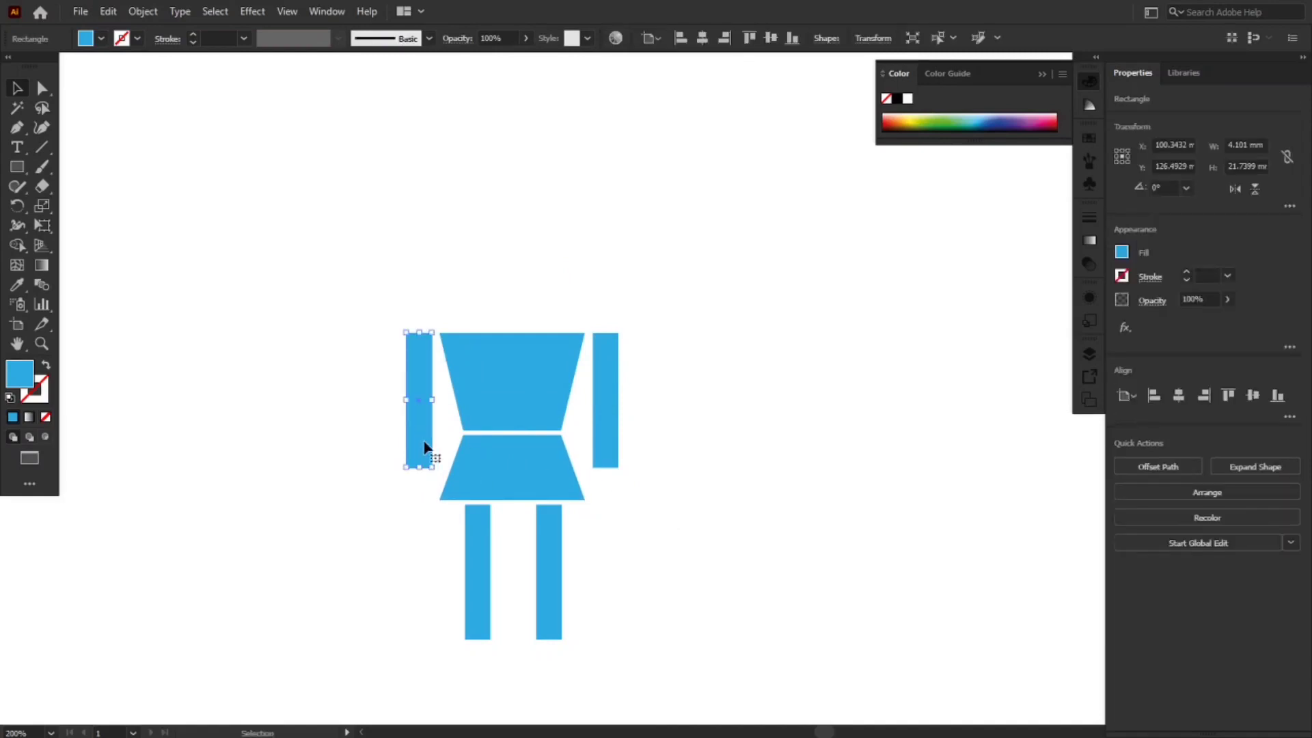
click(384, 395)
key(a)
drag(395, 314, 428, 361)
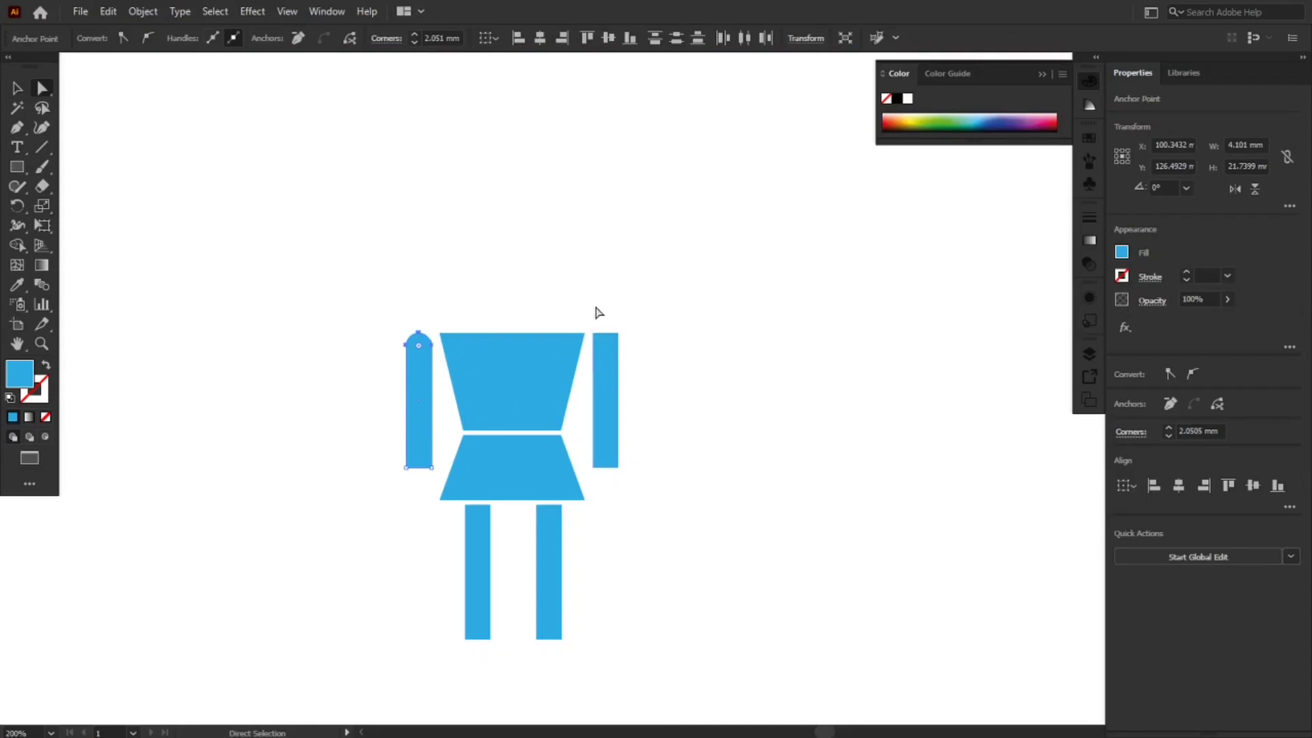
drag(589, 314, 615, 360)
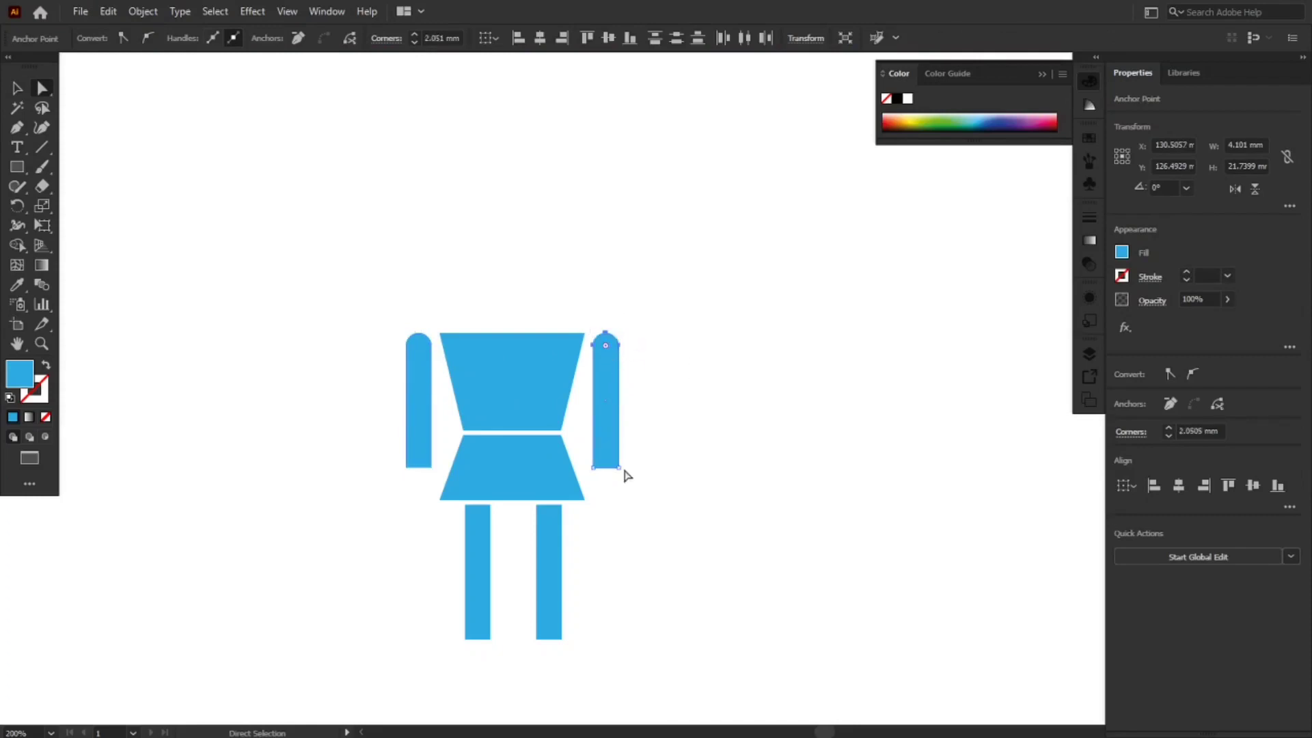
- Taper the left arm symmetrically toward its lower end with Free Transform's Perspective Distort
key(e)
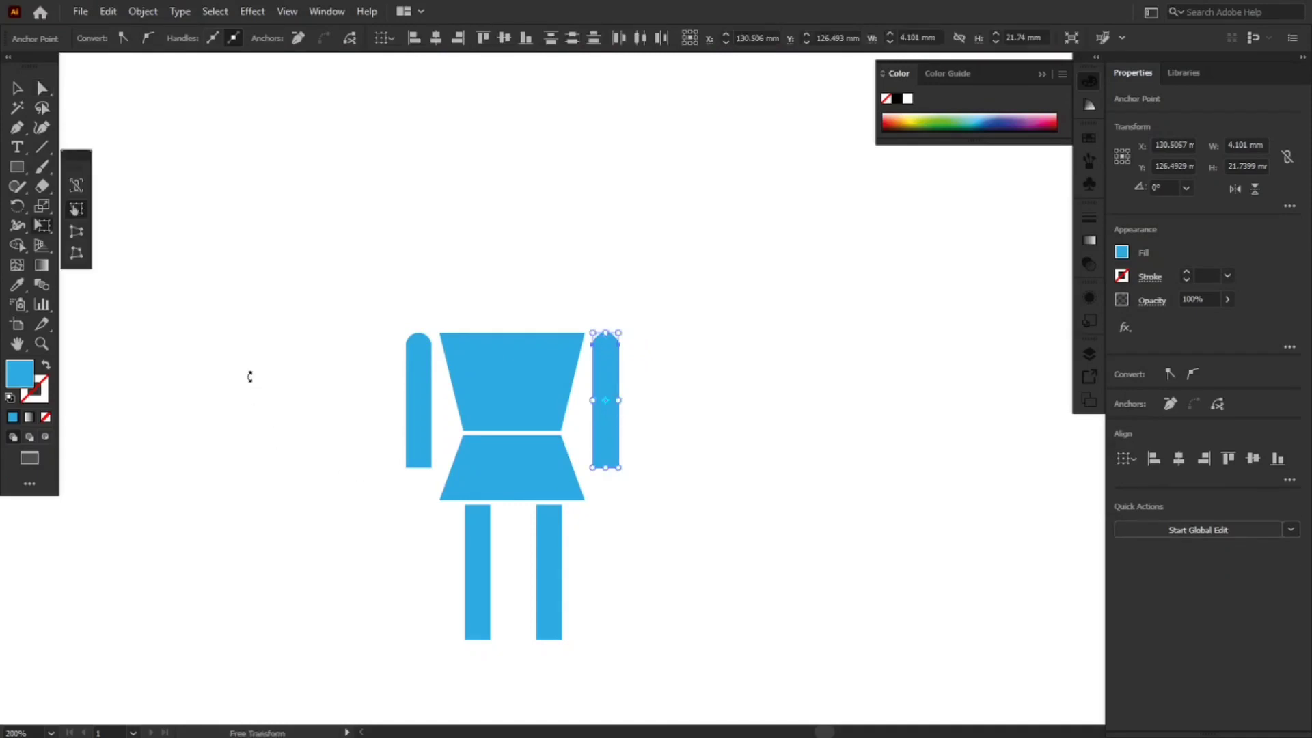
click(79, 235)
key(v)
click(342, 420)
click(422, 435)
key(e)
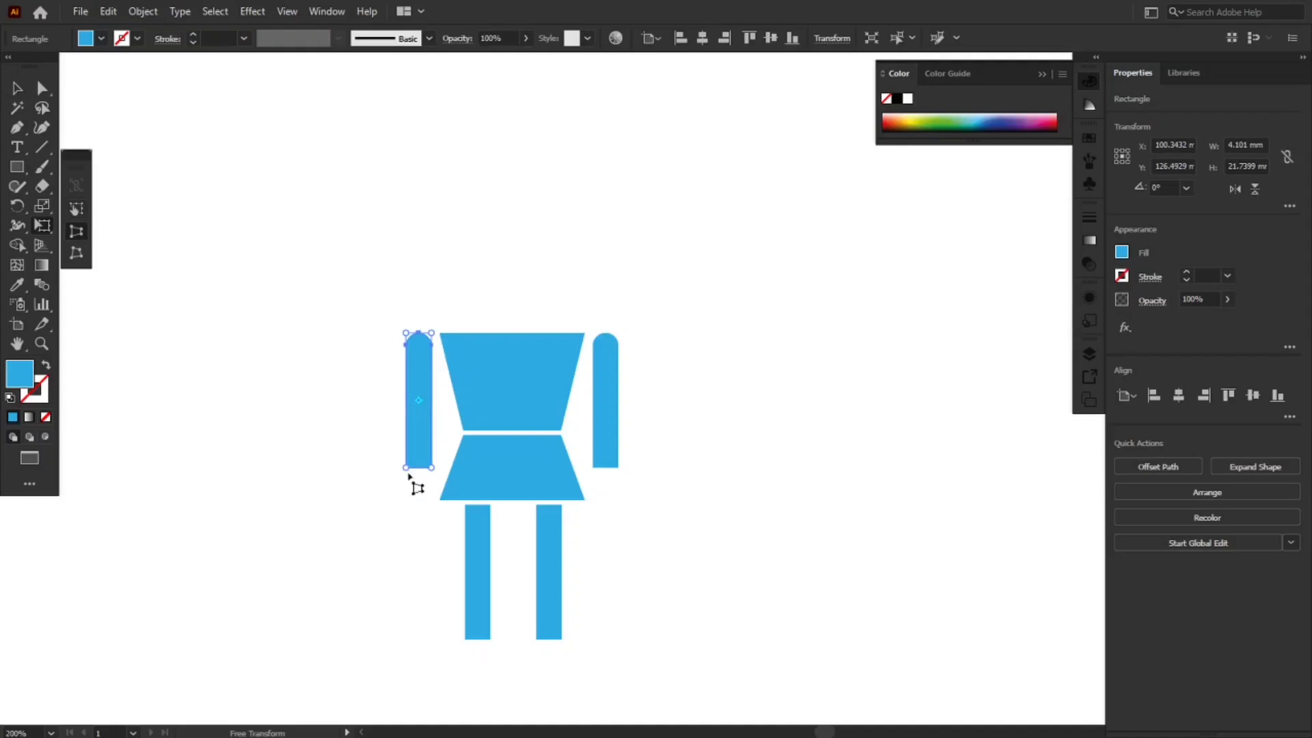
drag(406, 469, 412, 468)
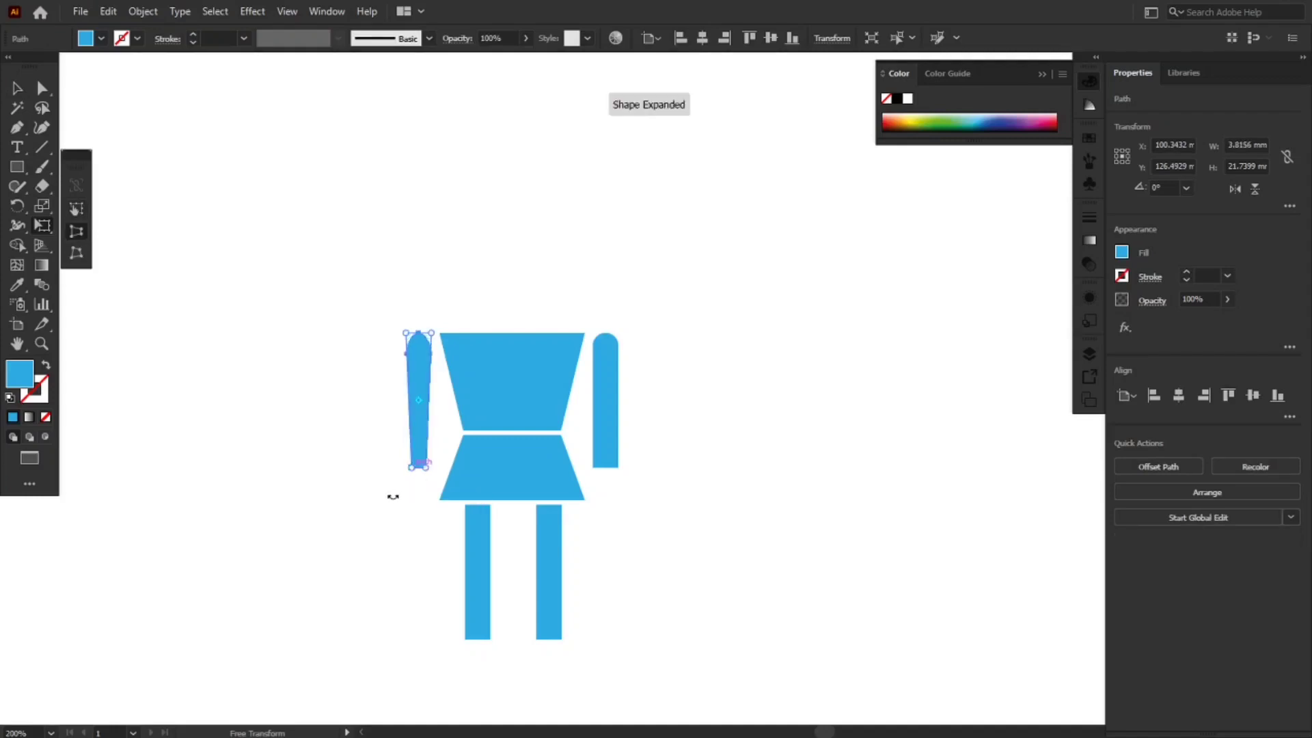
- Delete the untapered right arm and replace it with a copy of the tapered left arm beside the torso
click(17, 87)
click(609, 404)
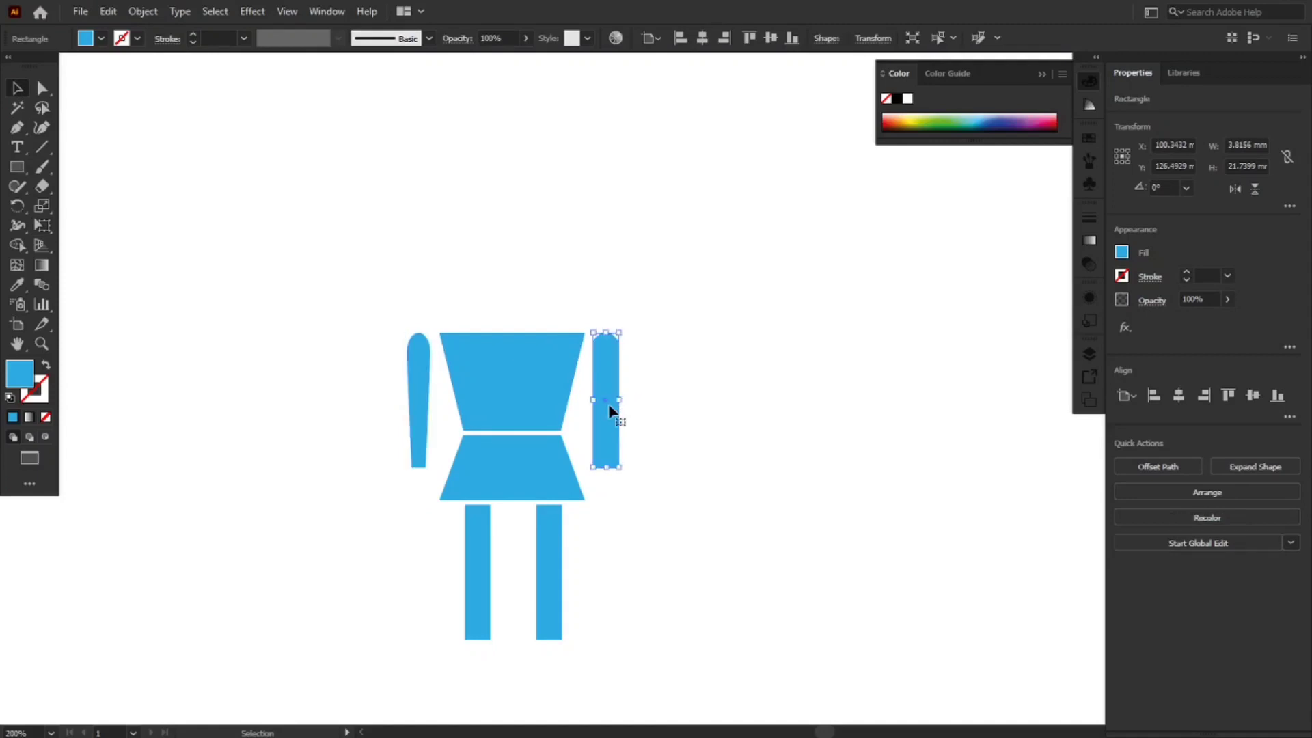
key(Delete)
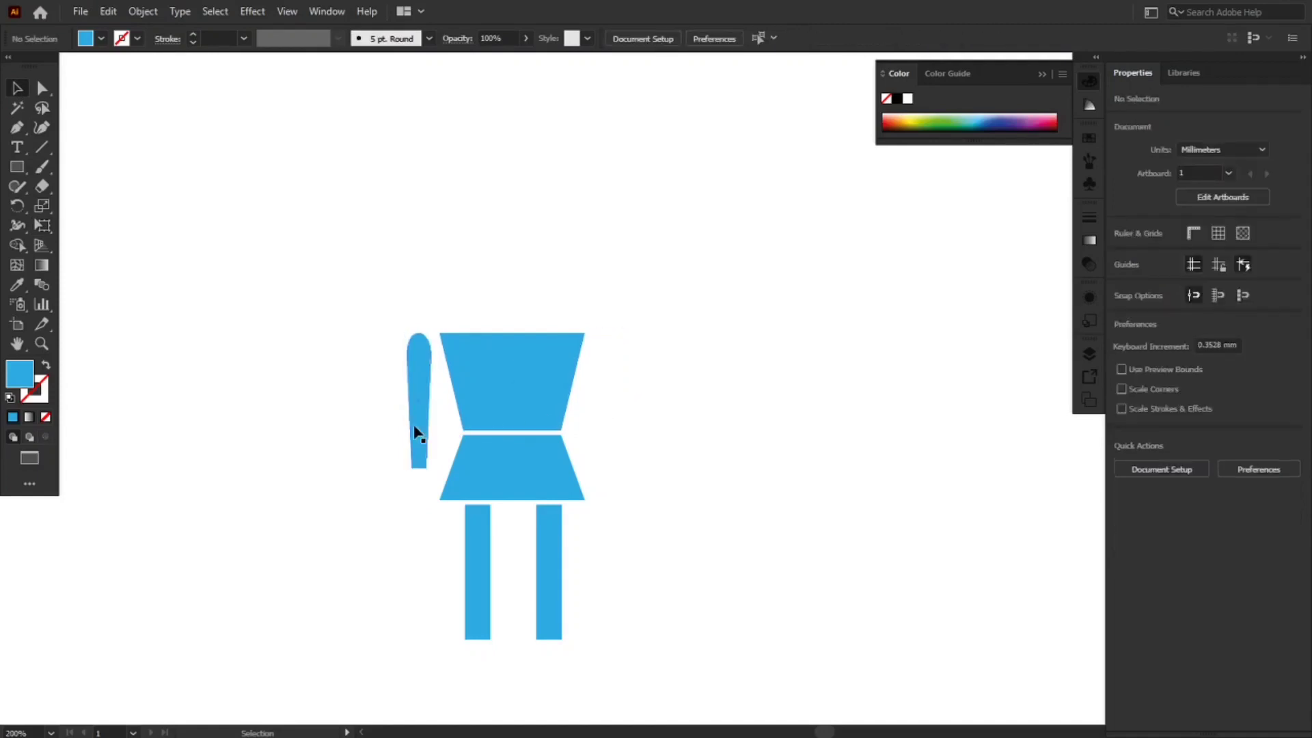
drag(413, 433, 600, 428)
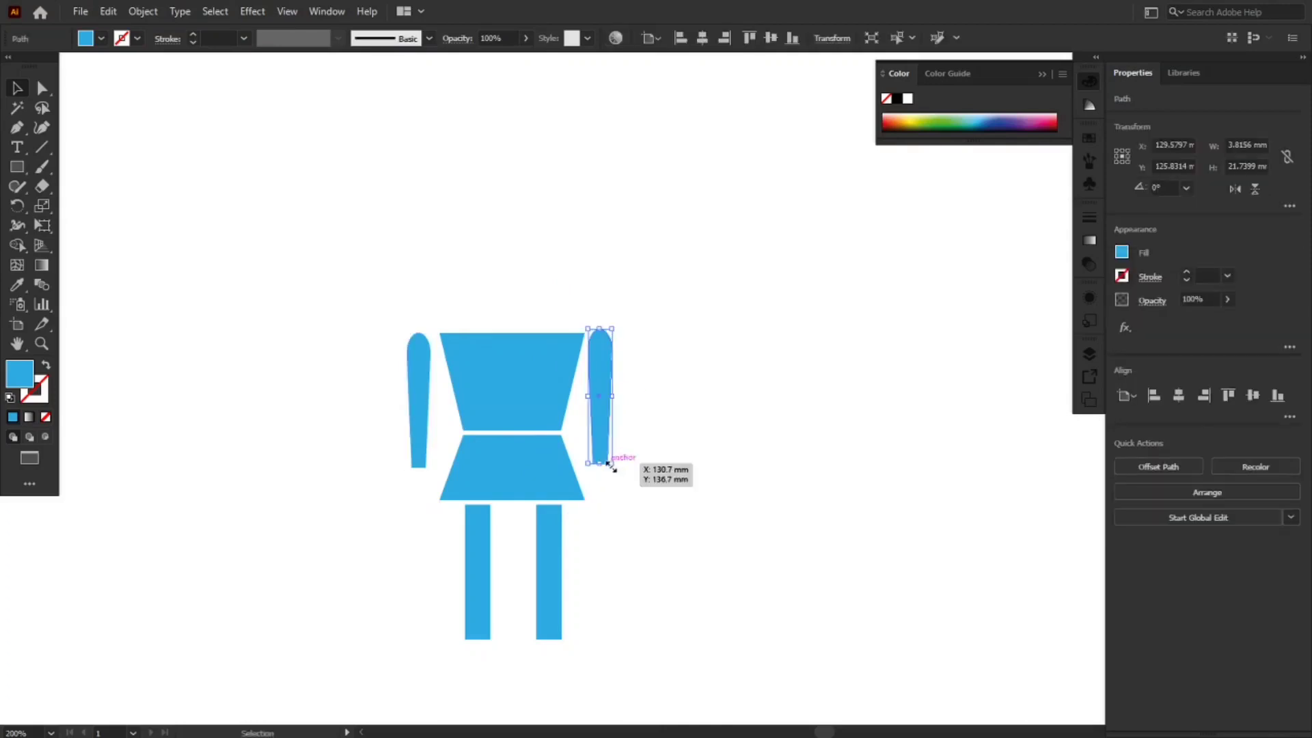
- Round the lower corners of both tapered arms so their ends match the rounded shoulders
click(318, 519)
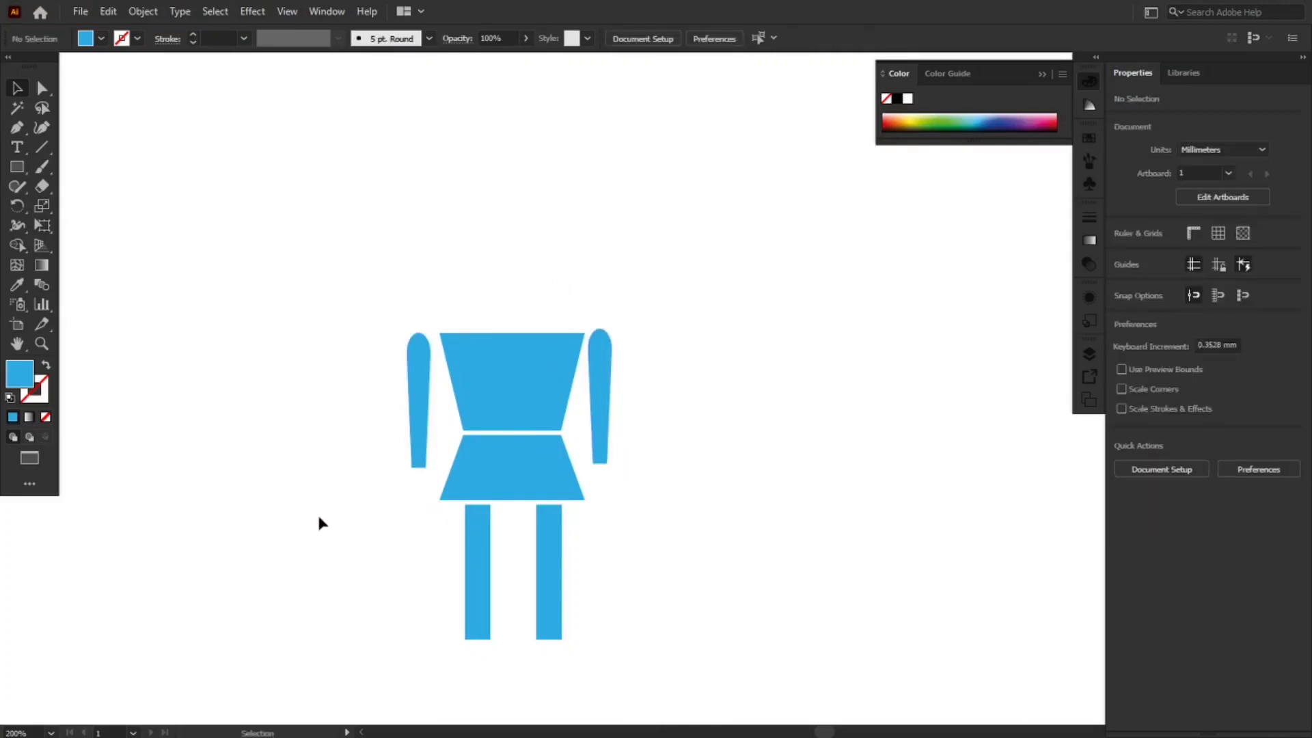
click(604, 435)
click(418, 479)
key(a)
click(424, 458)
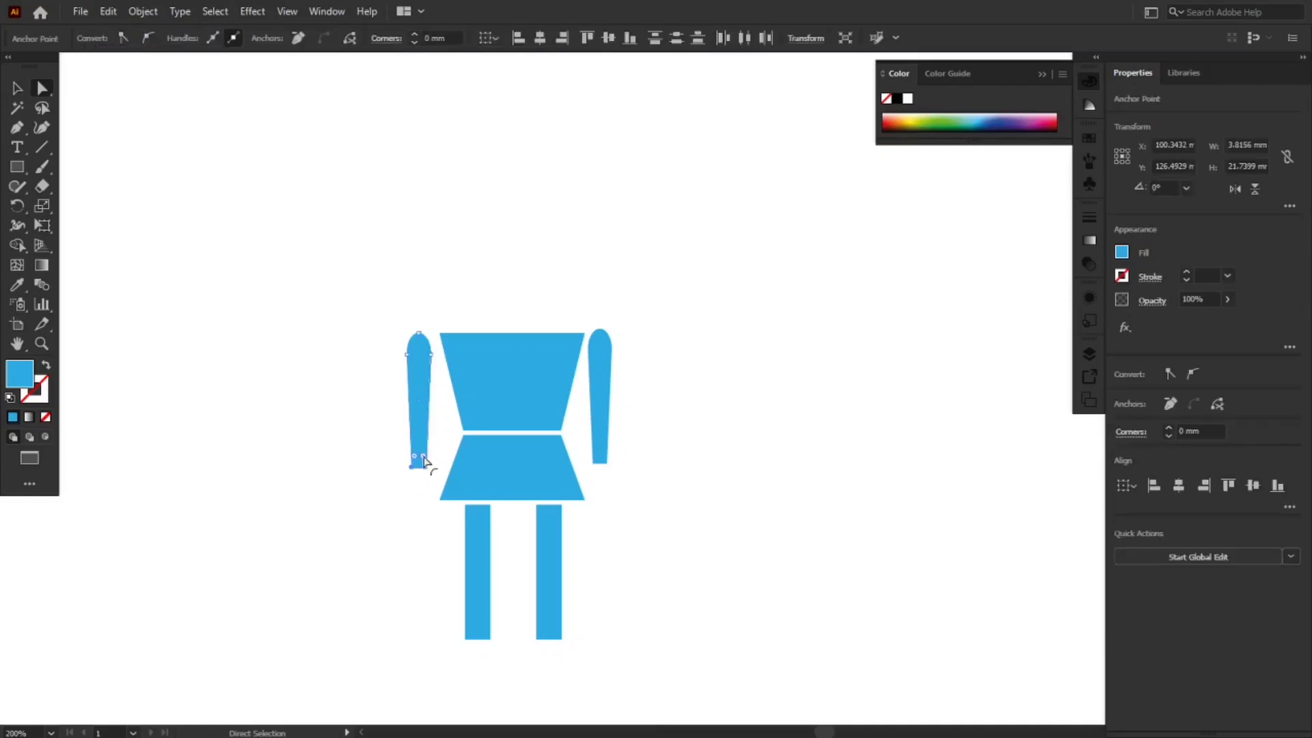
drag(424, 458, 420, 454)
drag(632, 471, 601, 460)
click(624, 486)
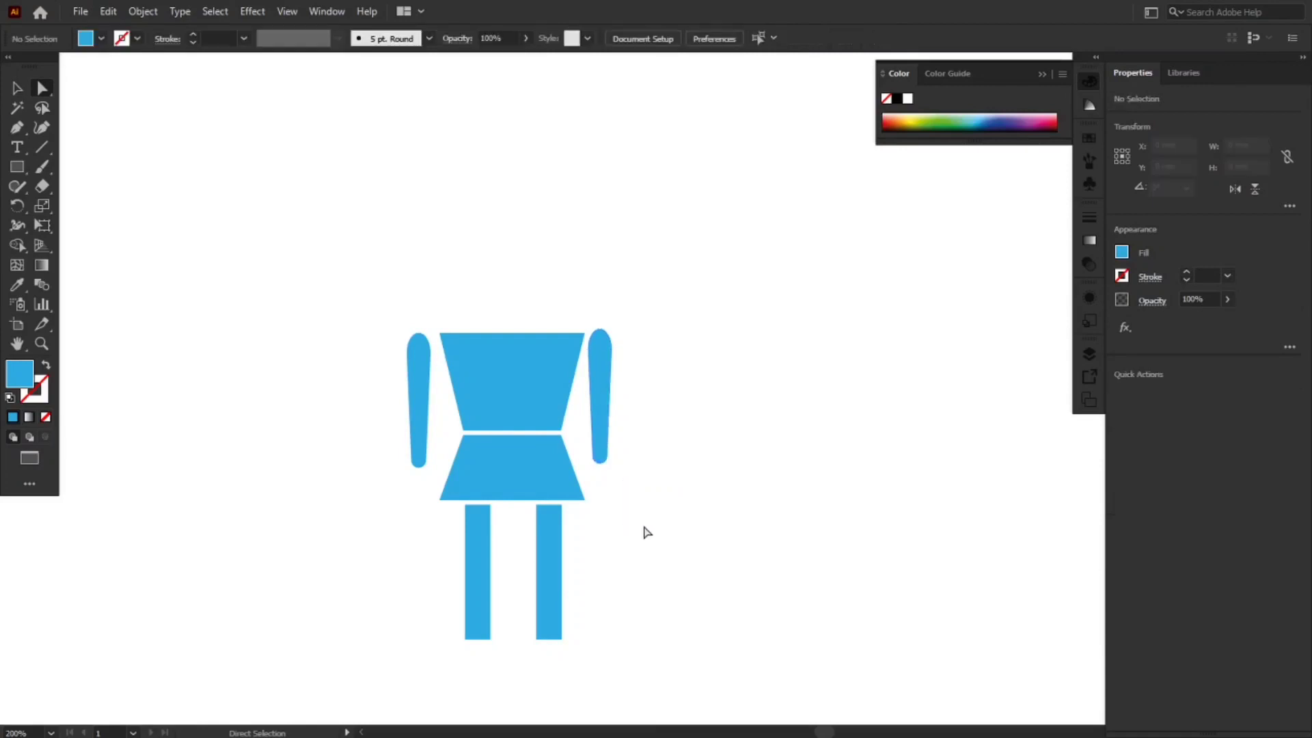
click(262, 12)
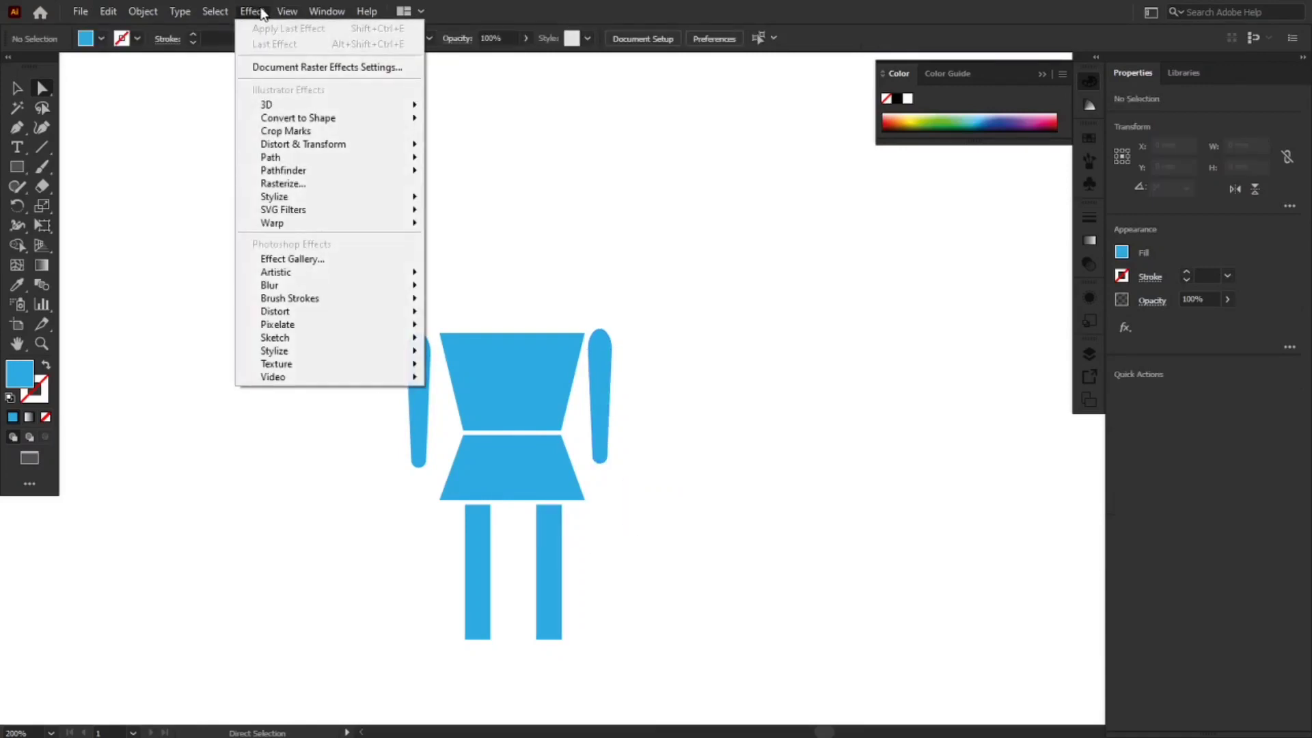
mouse_move(314, 202)
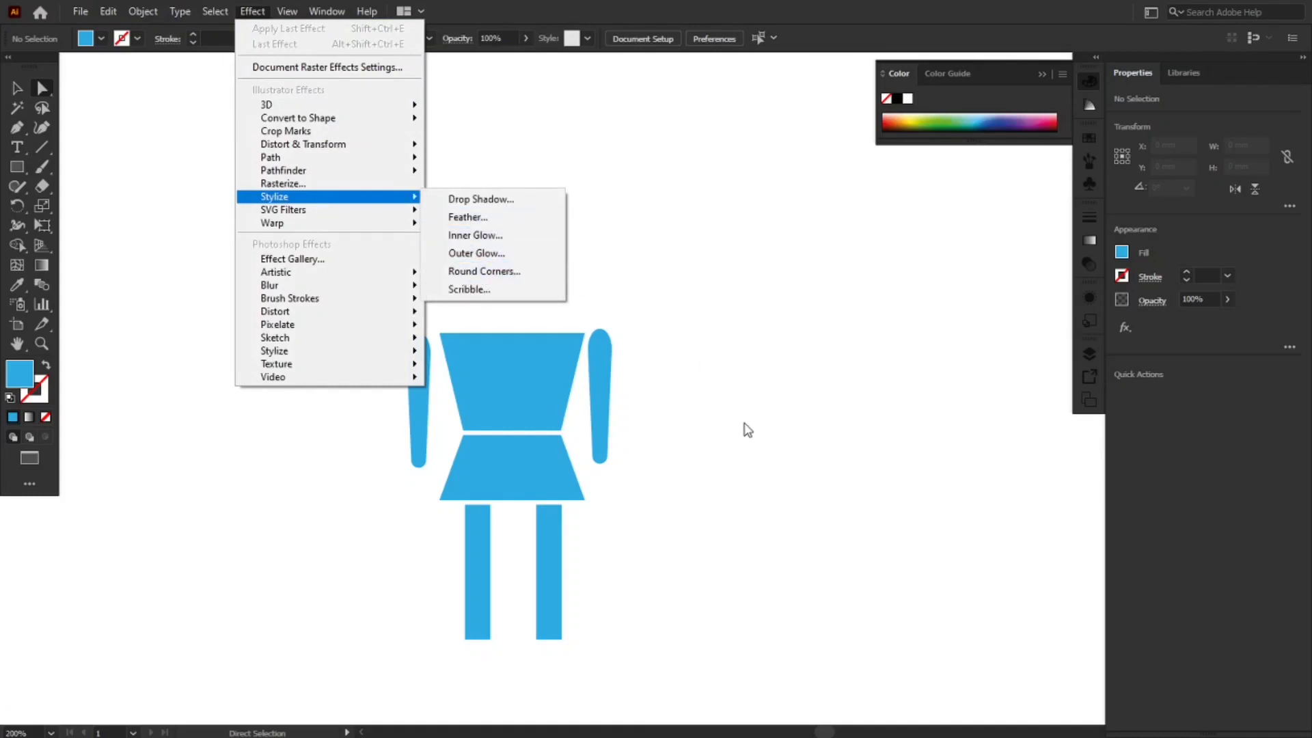
click(724, 436)
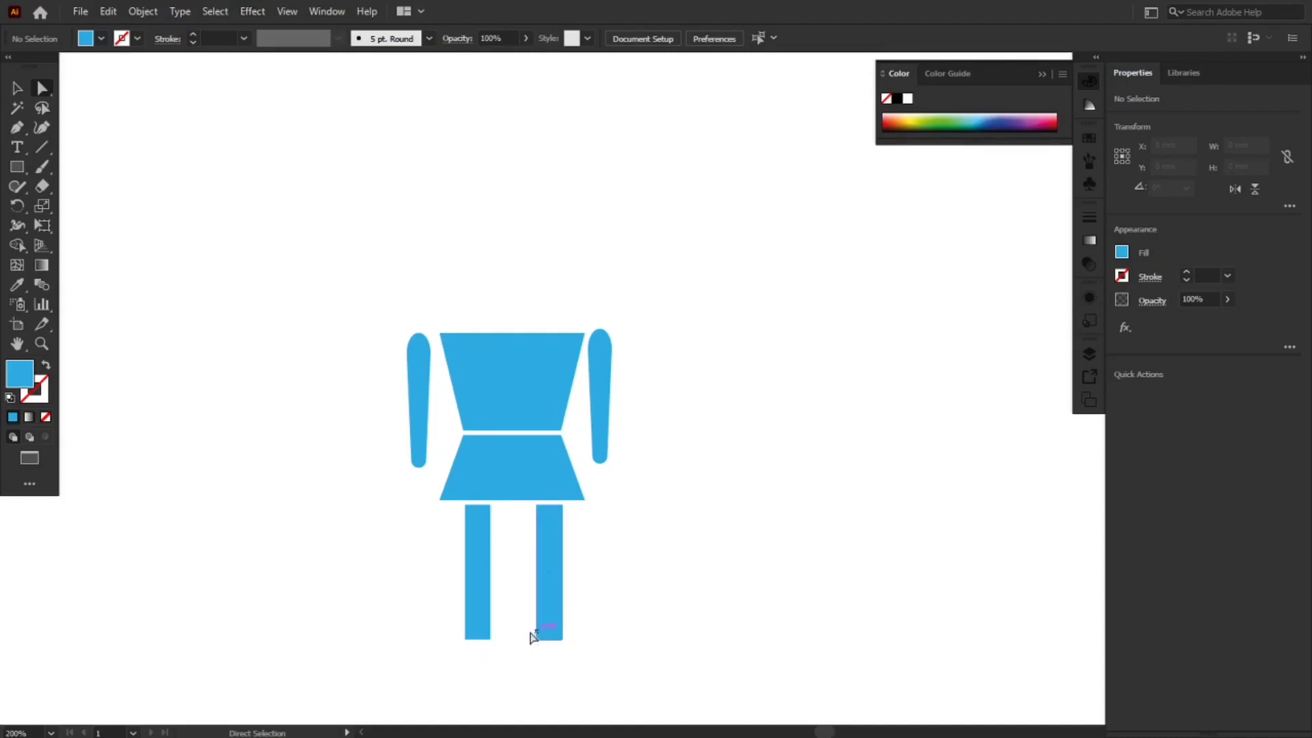
- Taper the left leg symmetrically toward its lower end with Free Transform's Perspective Distort
click(479, 622)
key(v)
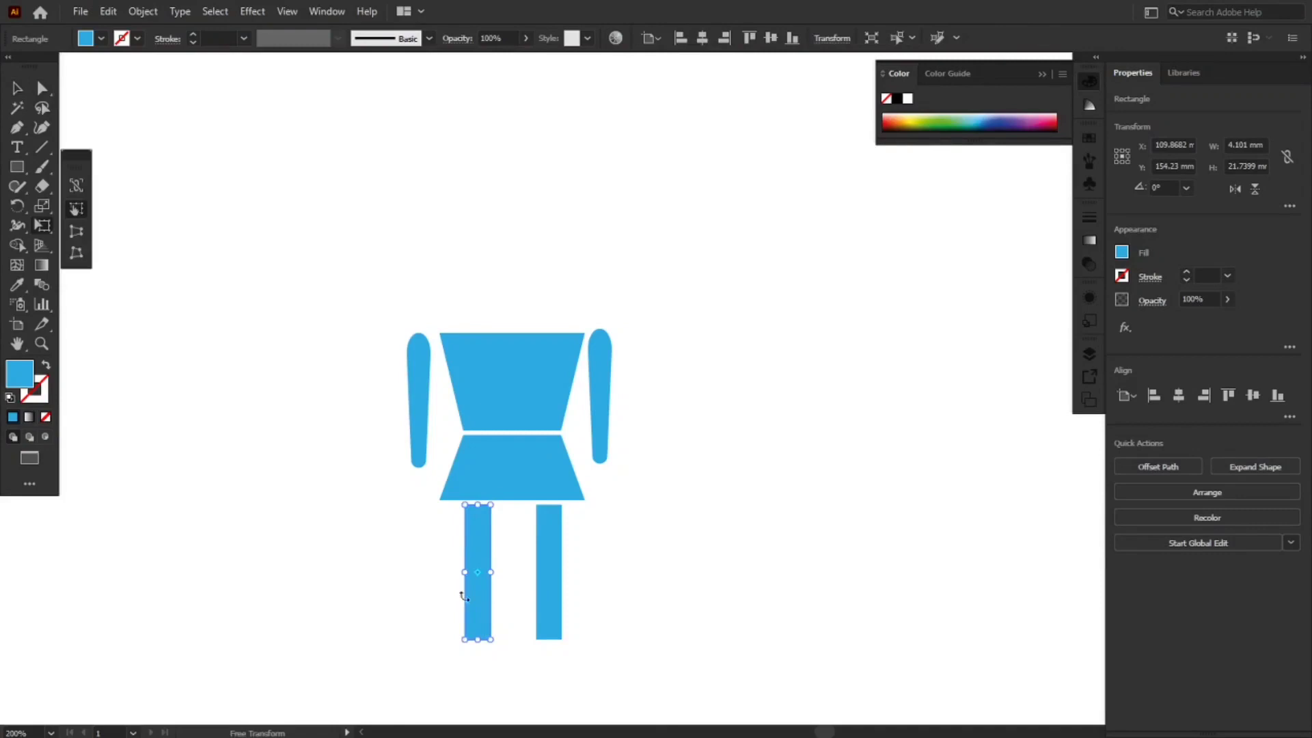
click(77, 230)
drag(490, 640, 486, 643)
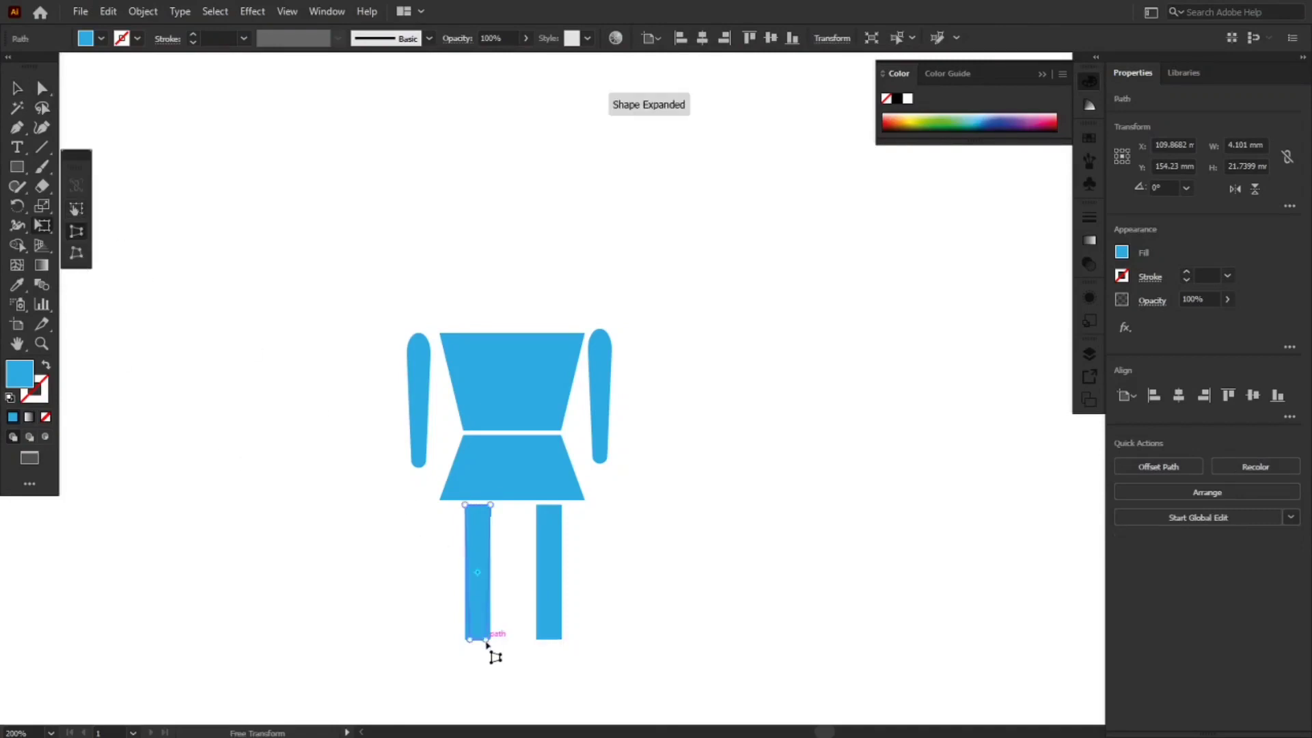
key(v)
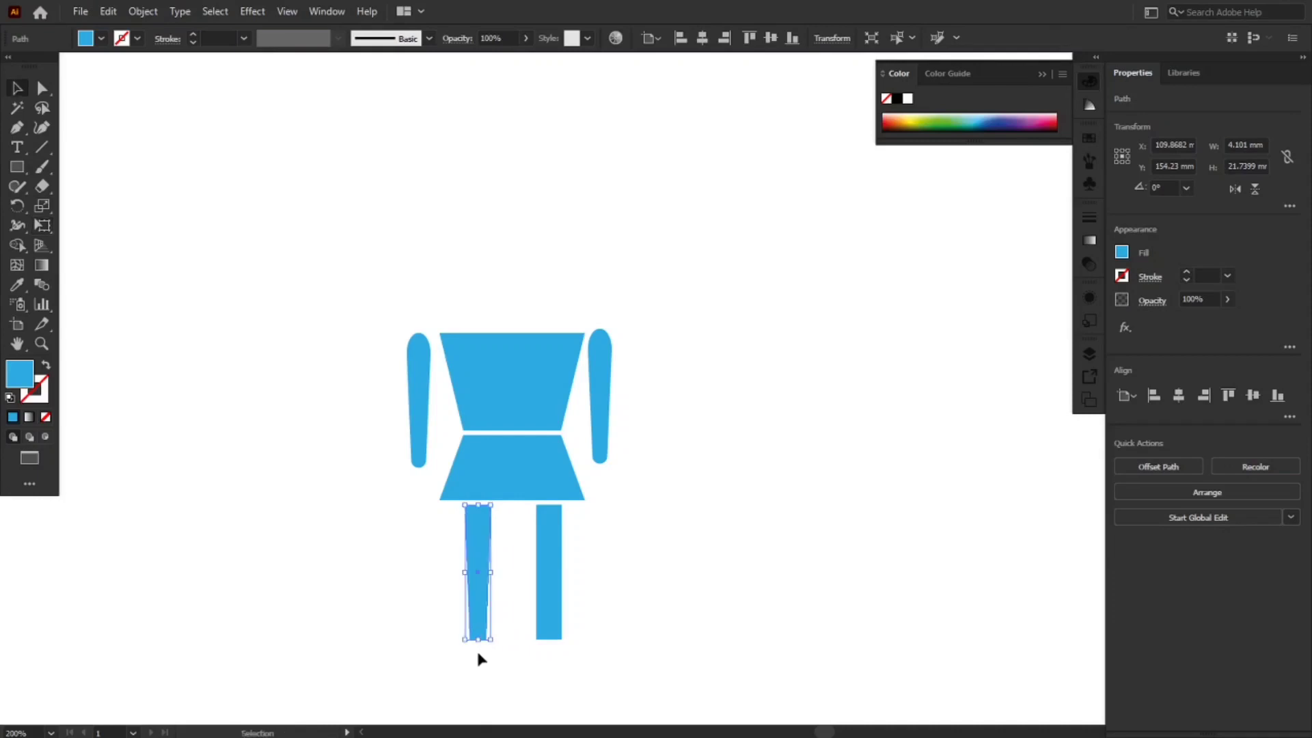
- Round the lower corners of the tapered left leg to a radius of about 1.3 mm
key(a)
drag(464, 650, 493, 633)
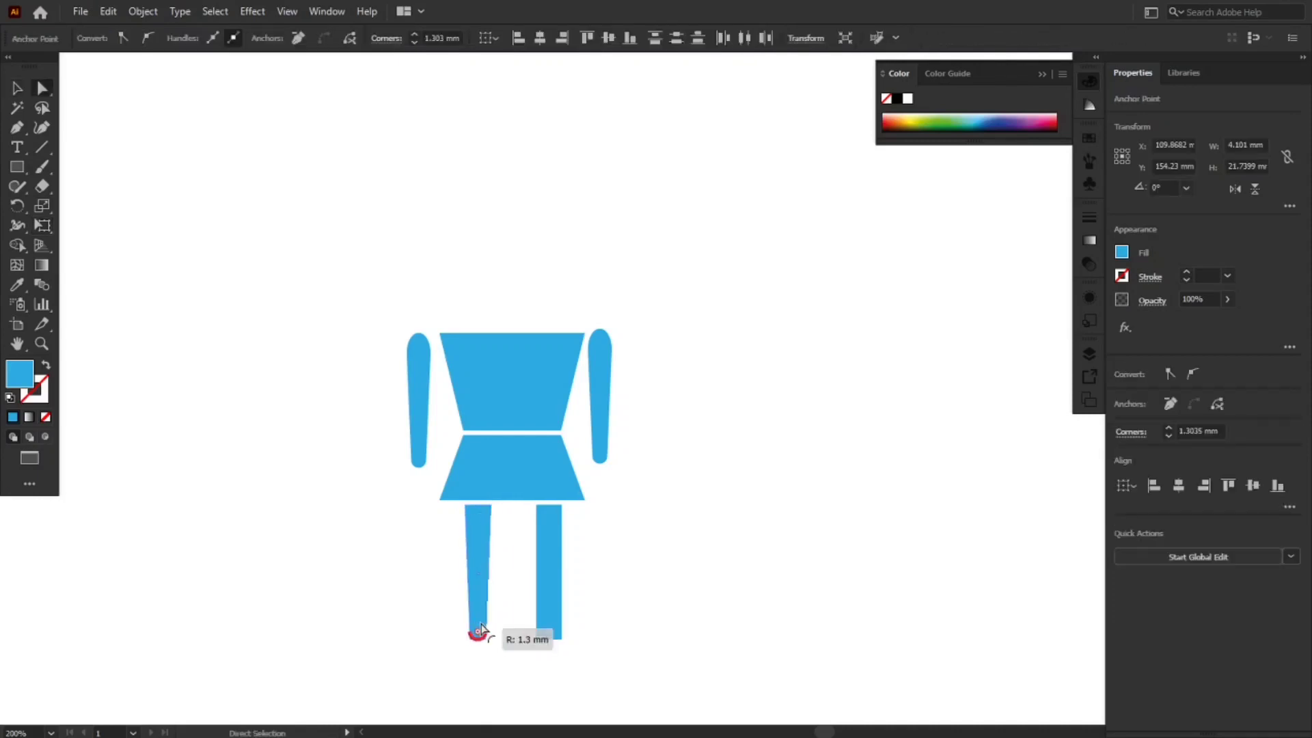
click(492, 667)
- Delete the untapered right leg, replace it with a copy of the tapered one, and space both legs evenly under the skirt
click(549, 613)
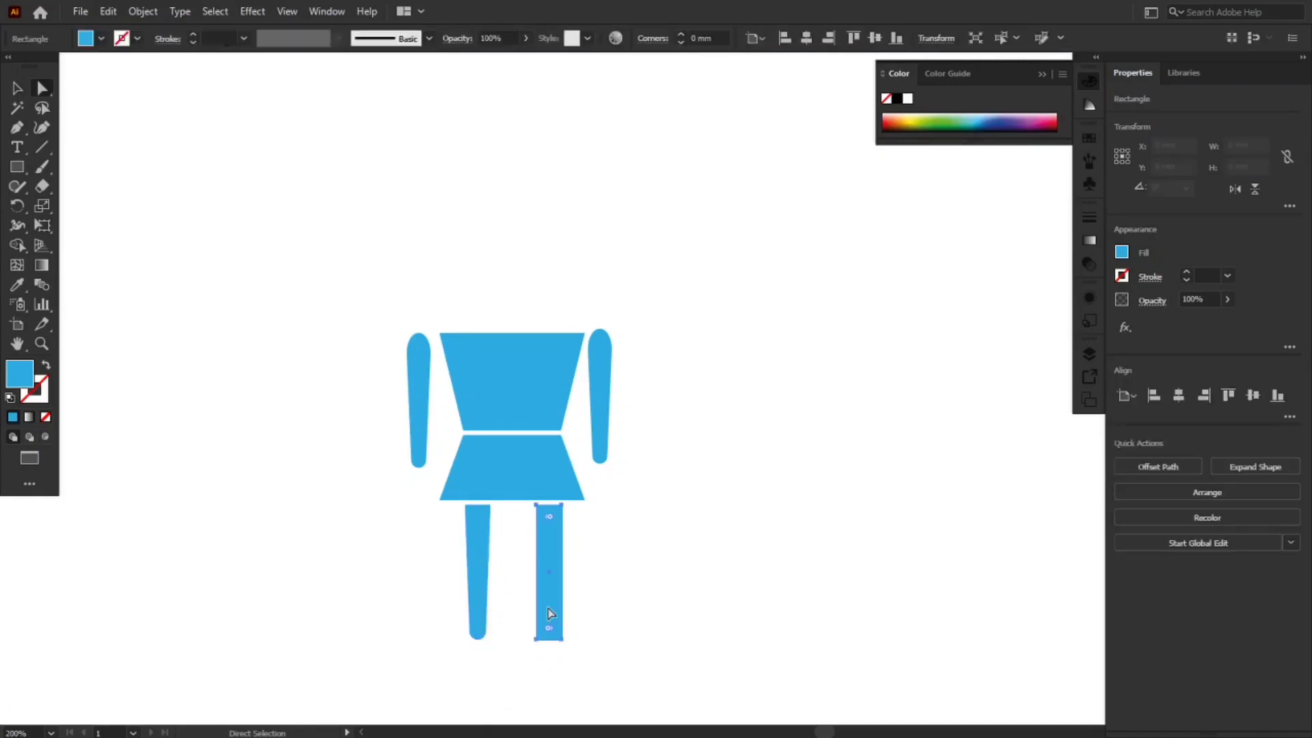
key(Delete)
alt+click(485, 605)
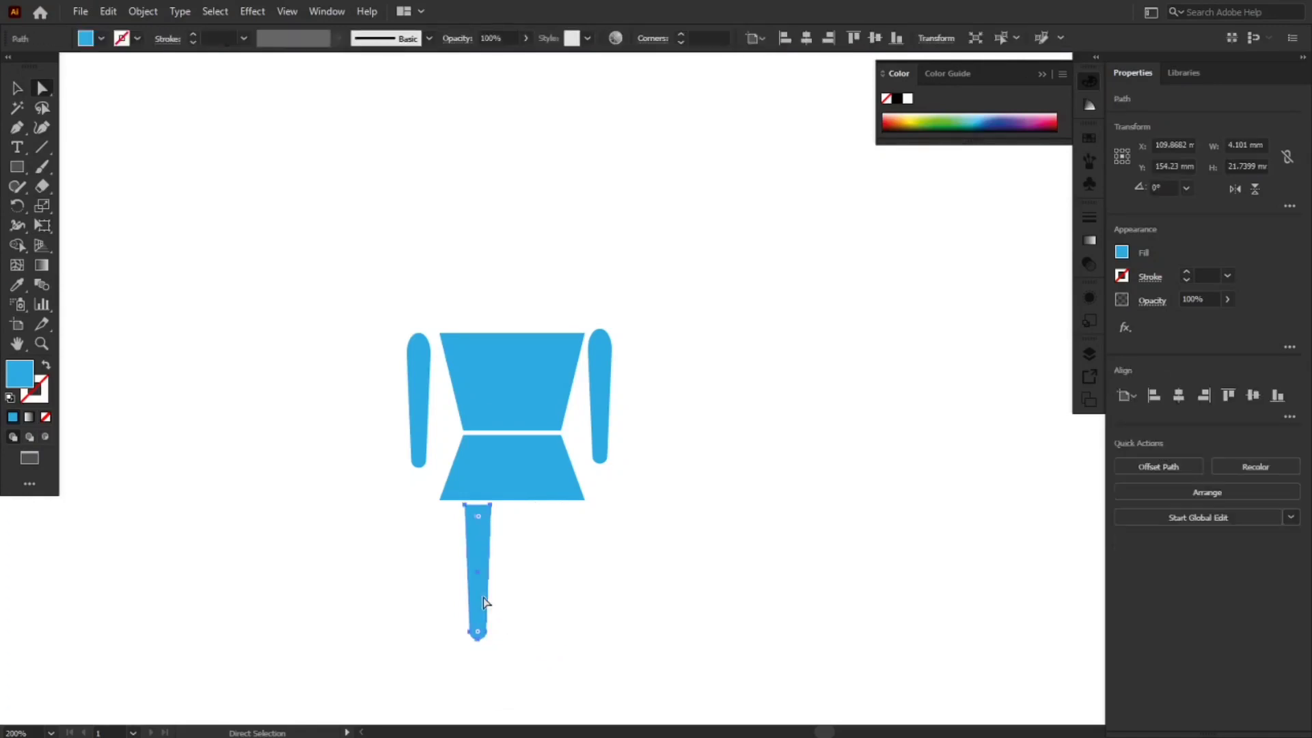
mouse_move(483, 602)
mouse_down()
mouse_move(559, 603)
mouse_move(487, 607)
mouse_up()
click(596, 596)
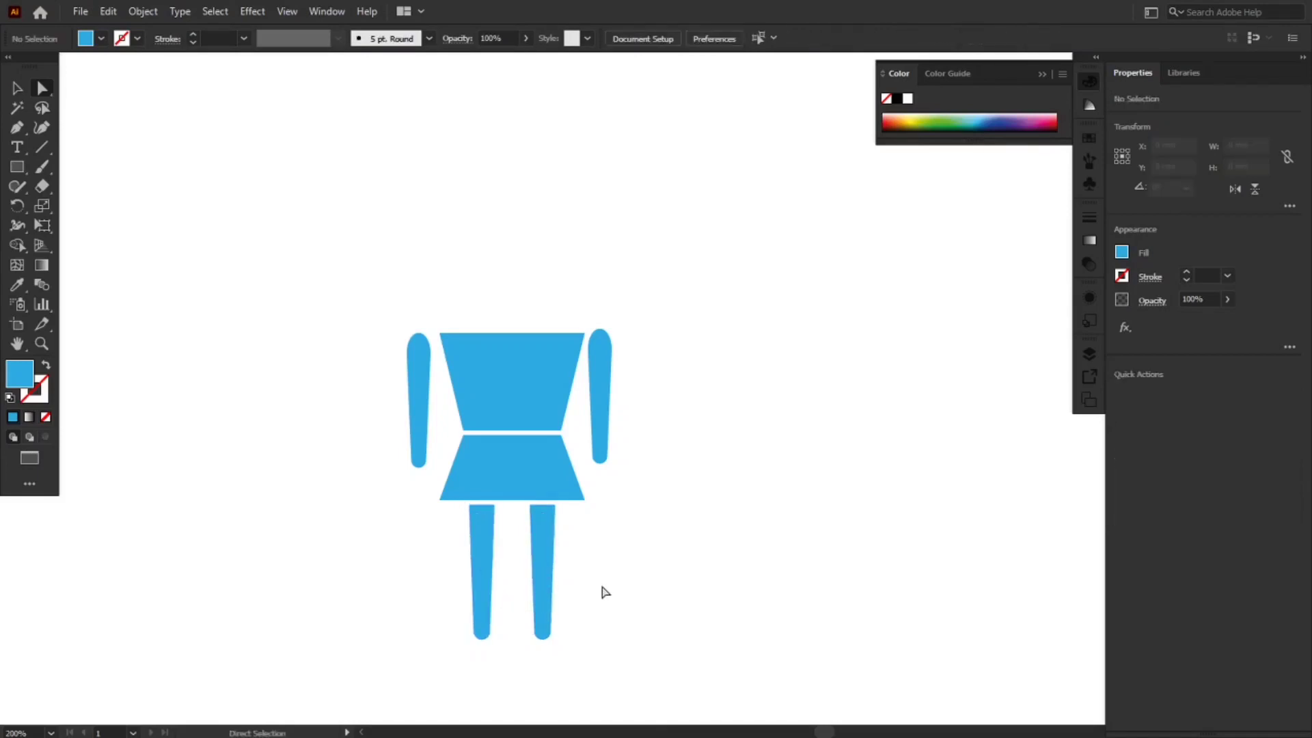
- Draw a circle about 12.5 mm in diameter as the head and centre it just above the torso
key(l)
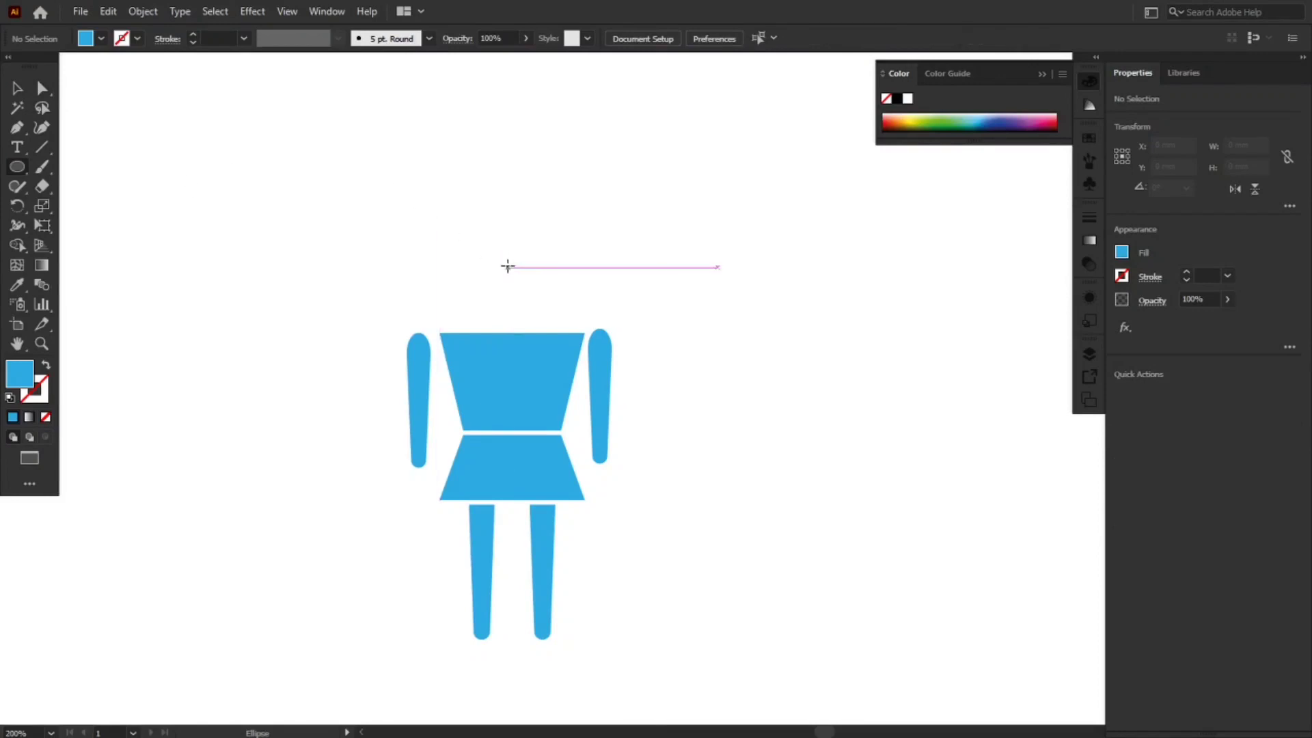
drag(508, 266, 546, 306)
click(17, 87)
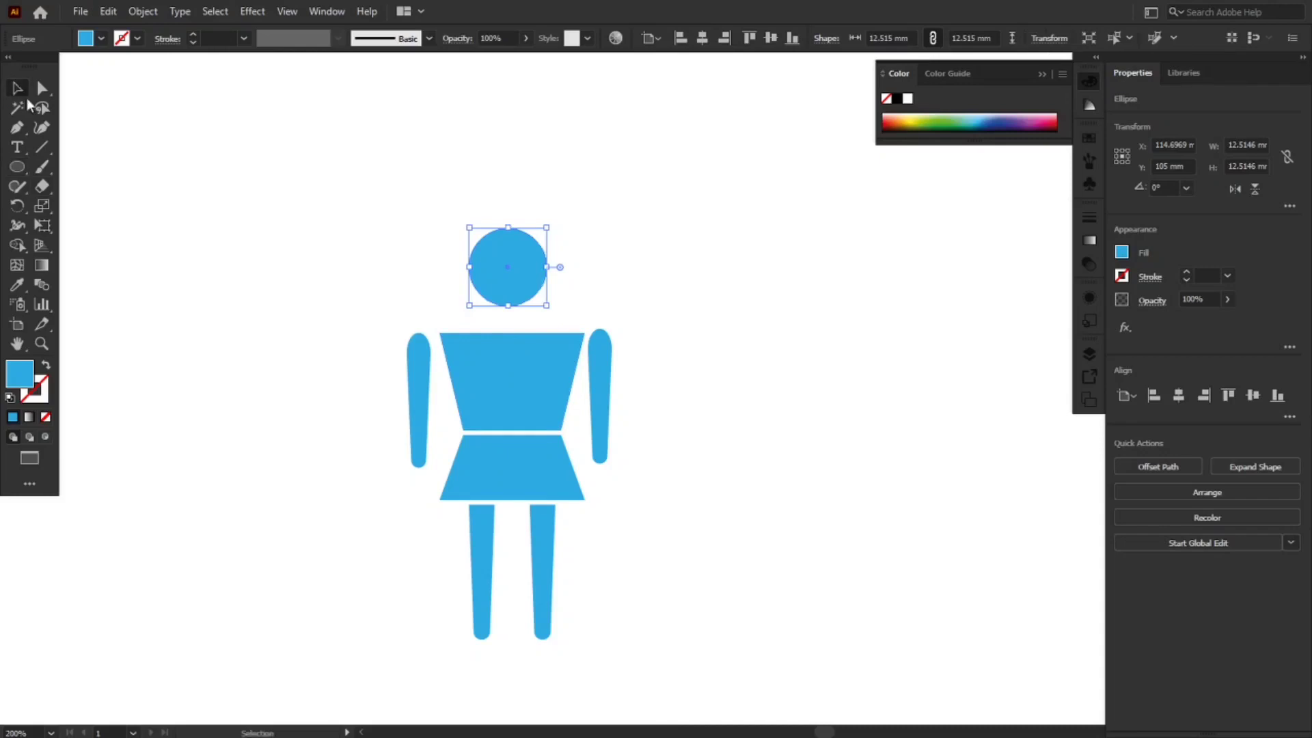
click(386, 246)
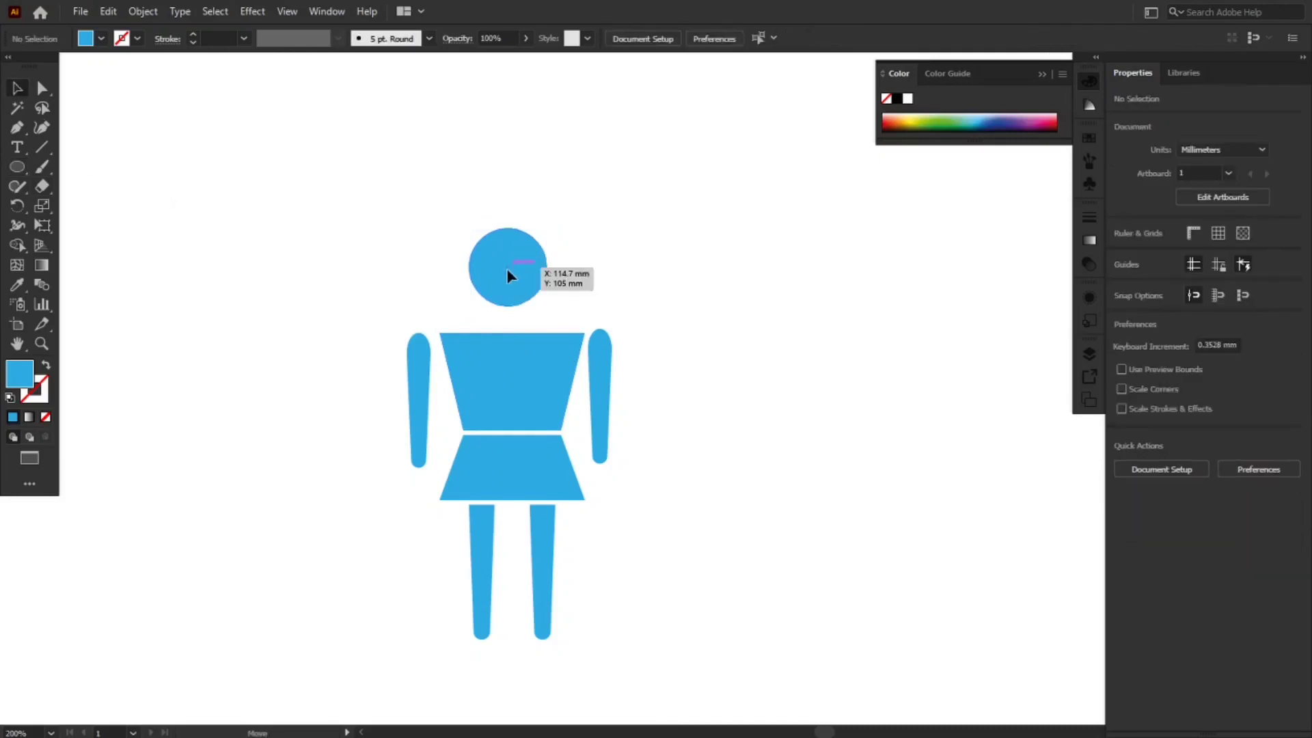
drag(508, 264, 512, 278)
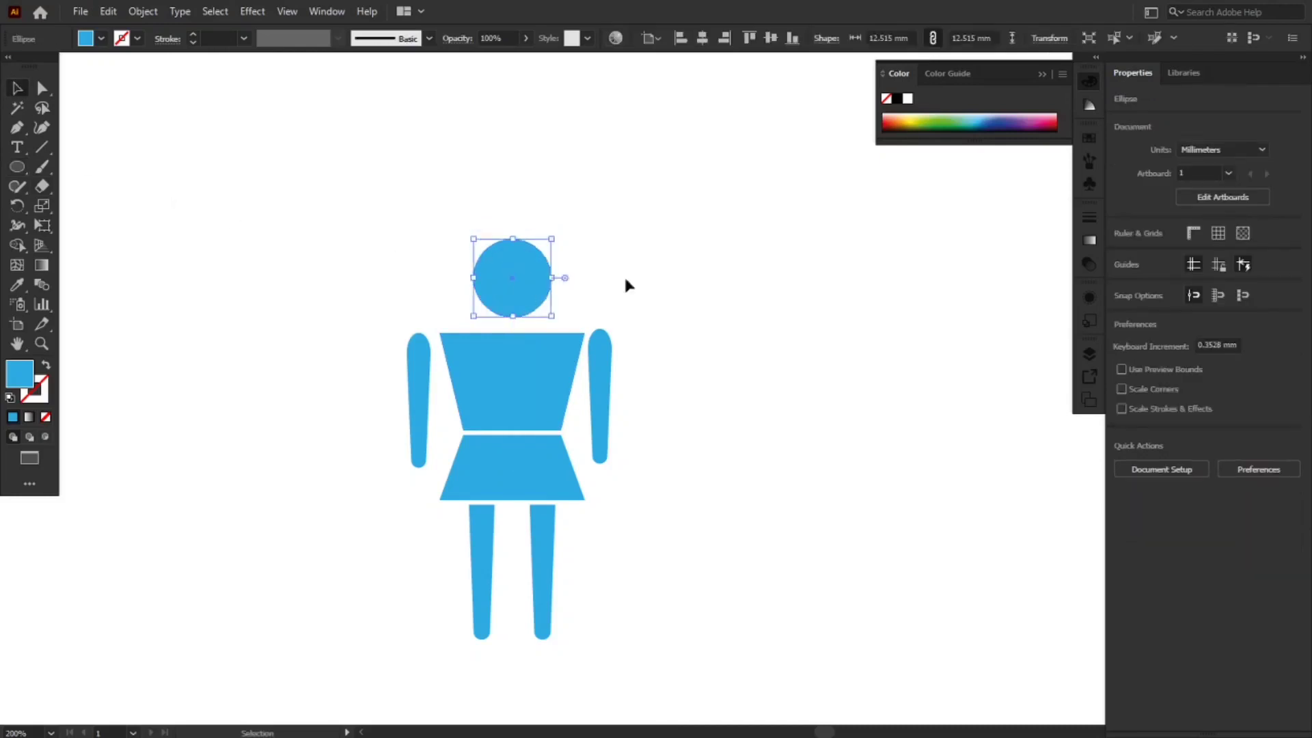
click(714, 280)
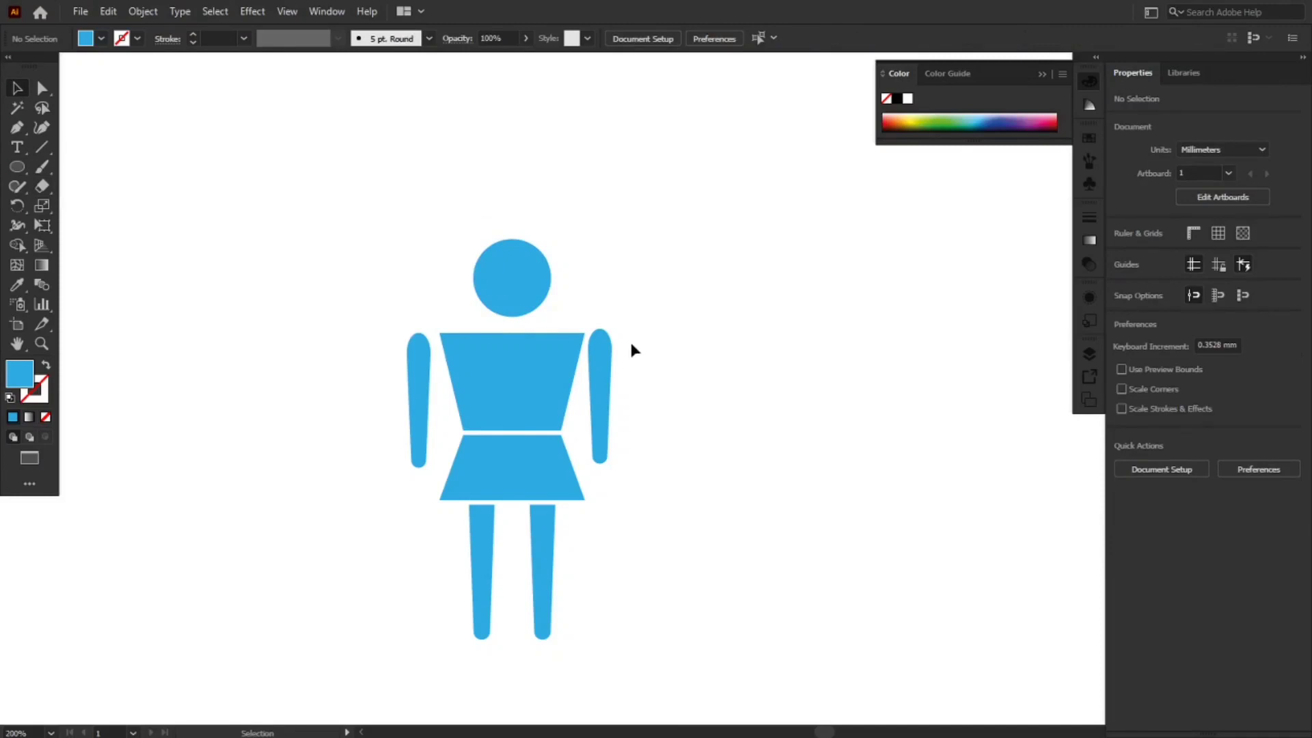
- Move the right arm level with the left arm and the same distance from the torso
drag(611, 373, 615, 374)
click(669, 387)
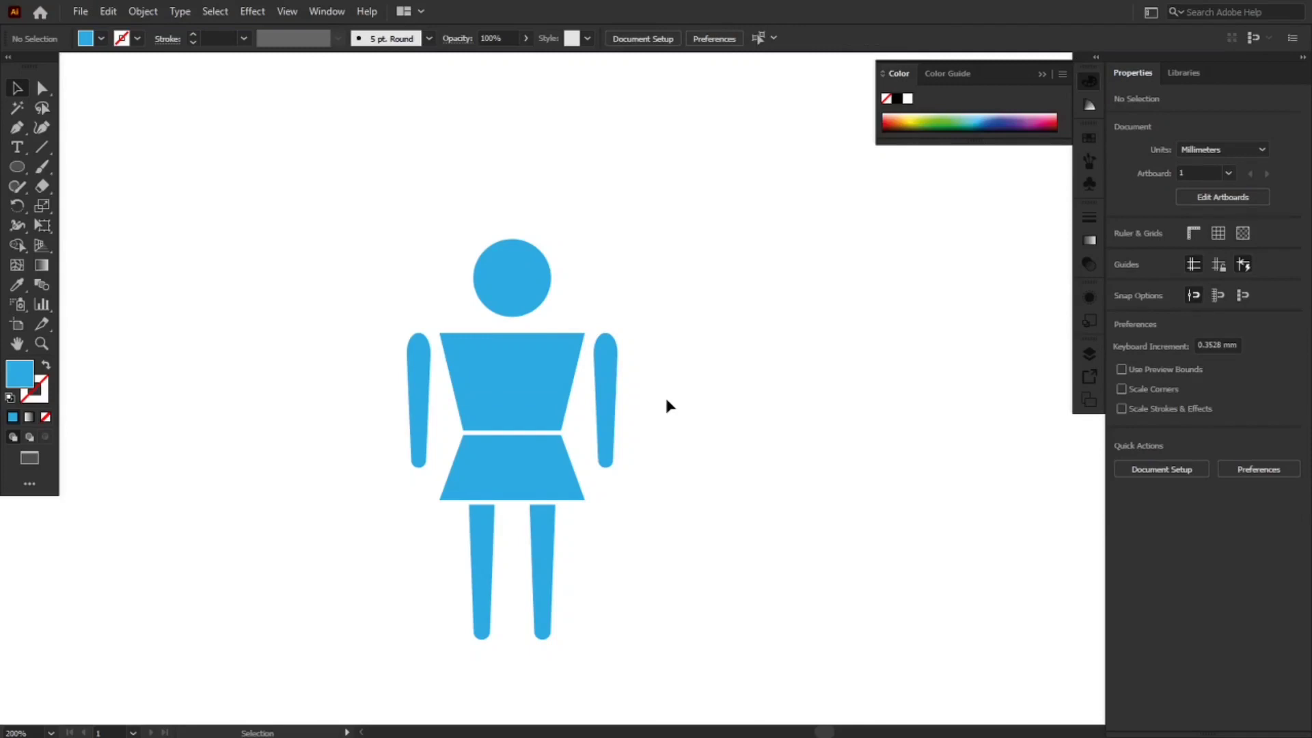
click(533, 301)
click(634, 319)
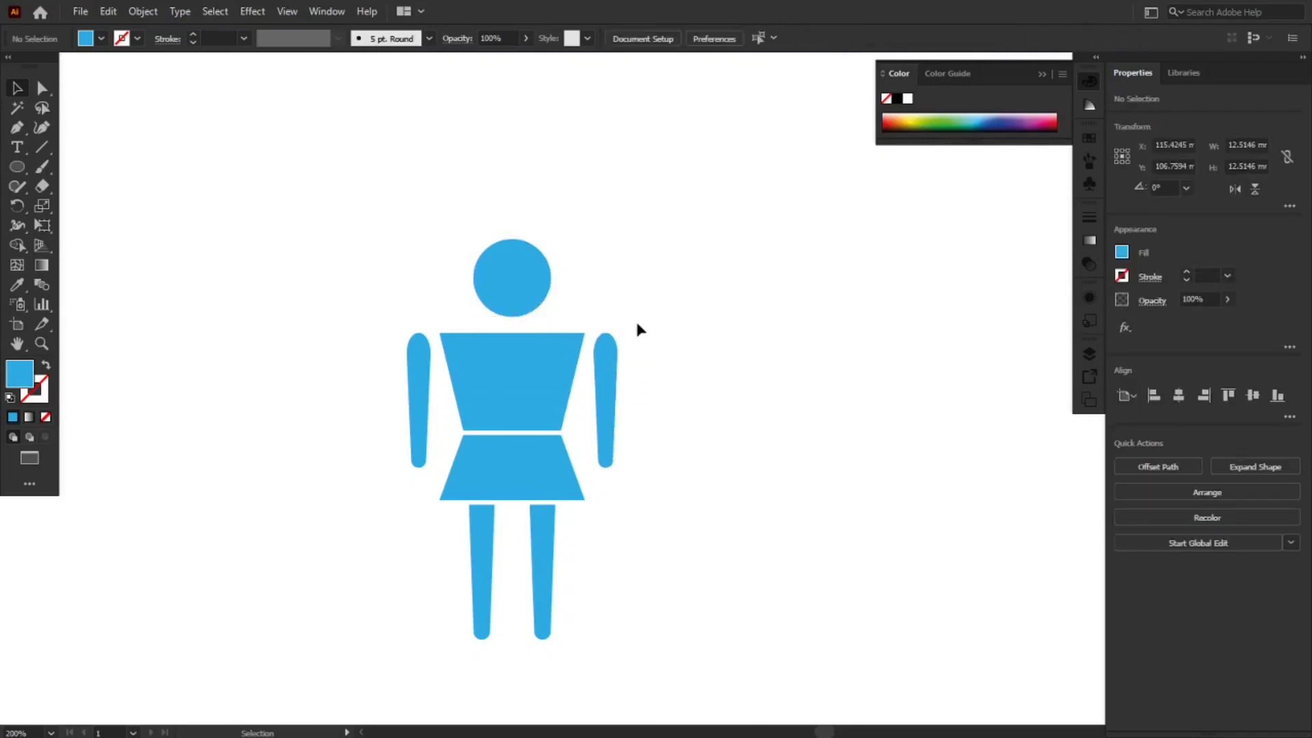
- Round the torso's upper corners and the skirt's lower corners together to a radius of about 1.65 mm
click(440, 334)
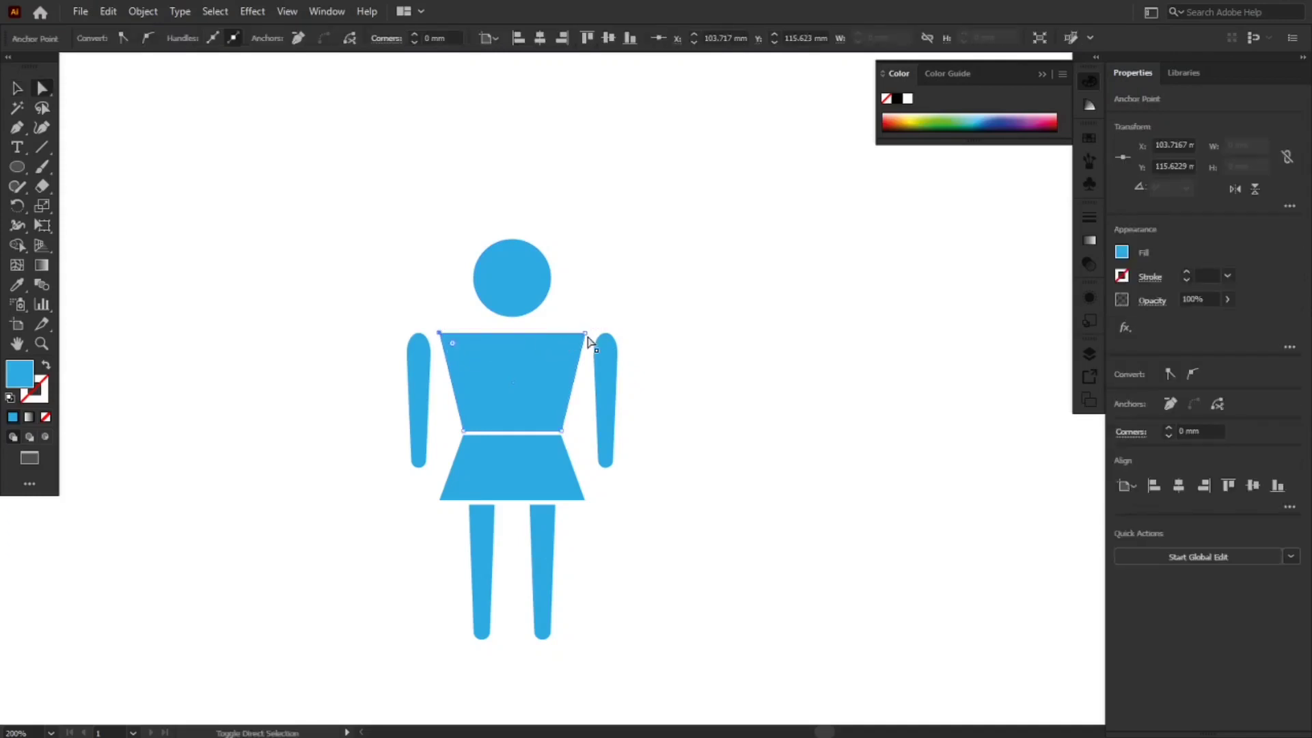
shift+click(585, 334)
shift+click(585, 501)
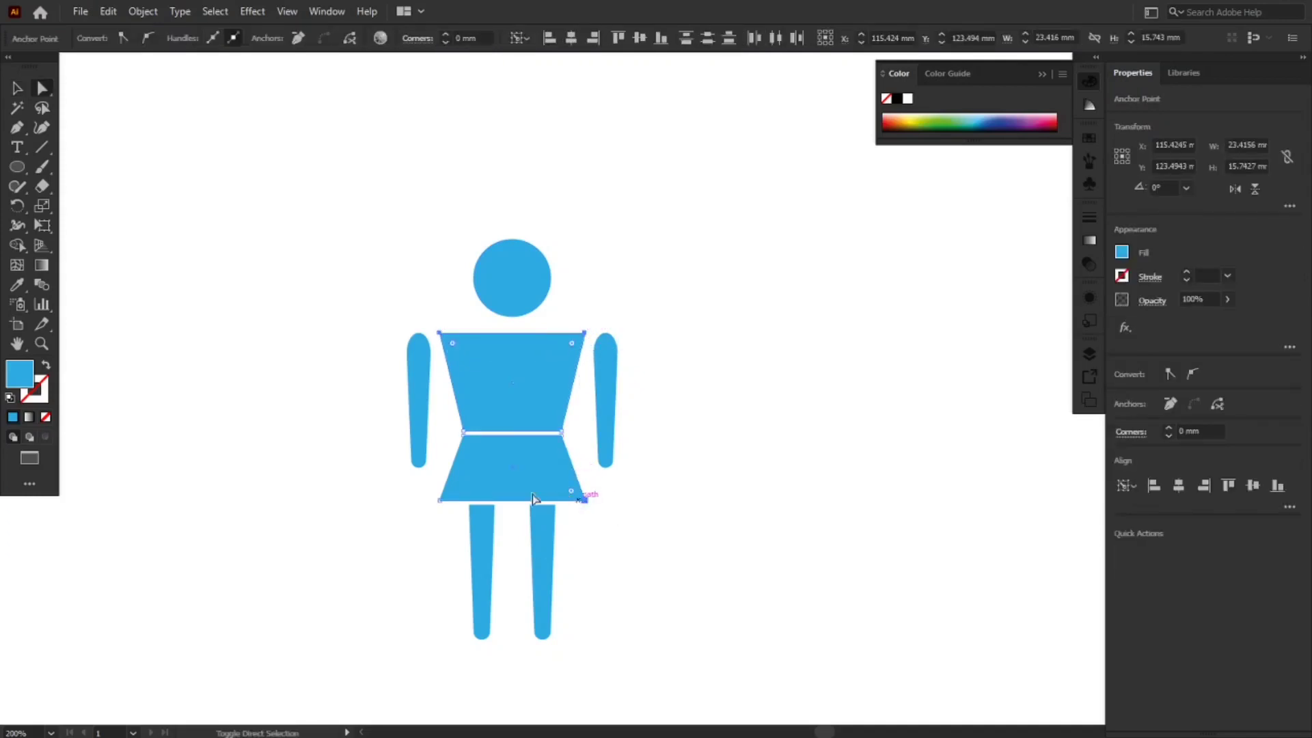
shift+click(440, 500)
drag(453, 492, 457, 498)
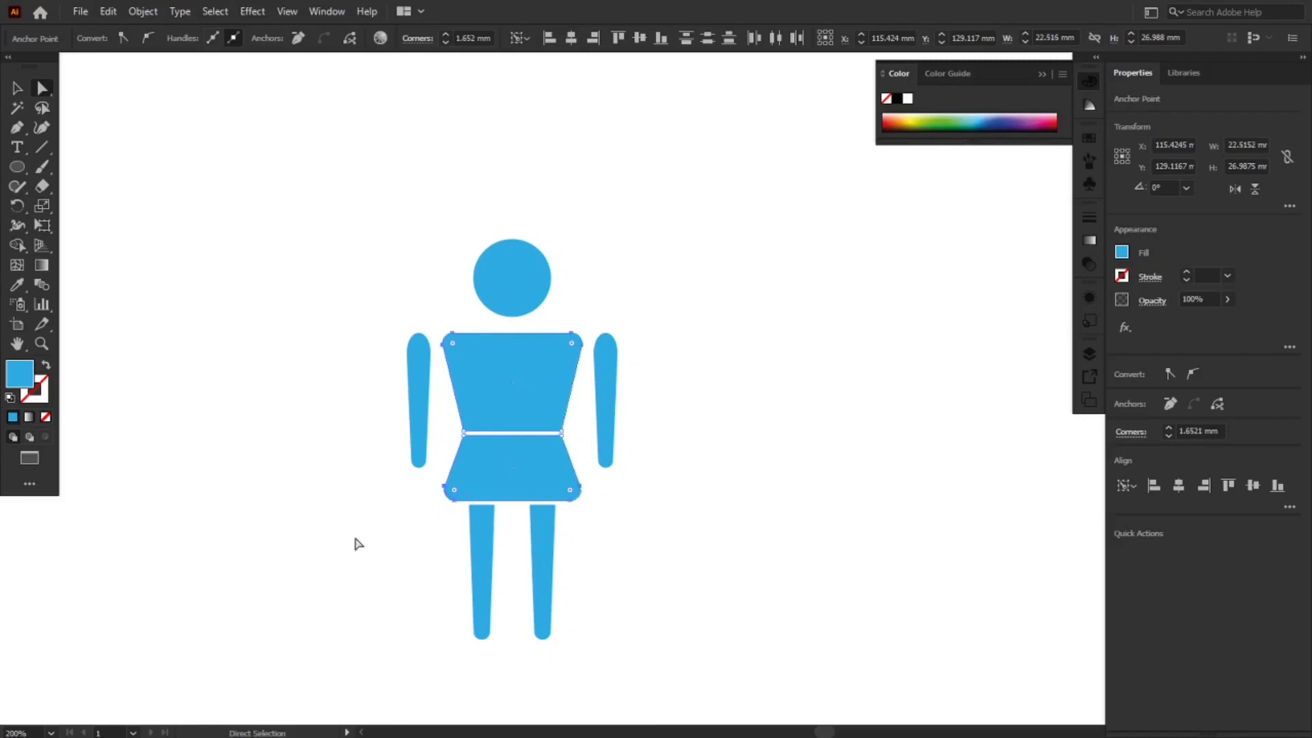
key(v)
click(311, 451)
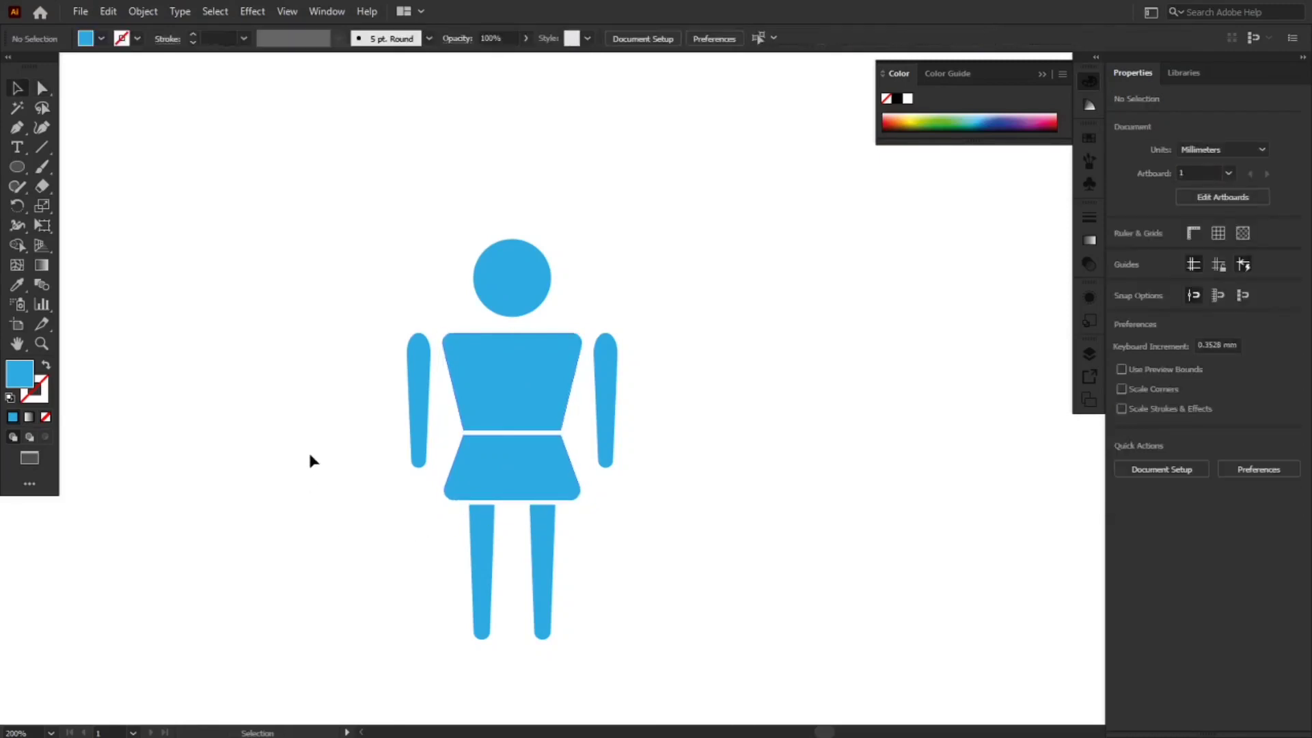
- Apply Puppet Warp to the left arm, hide the mesh, and keep only the shoulder pin by removing the pin near the hand
key(m)
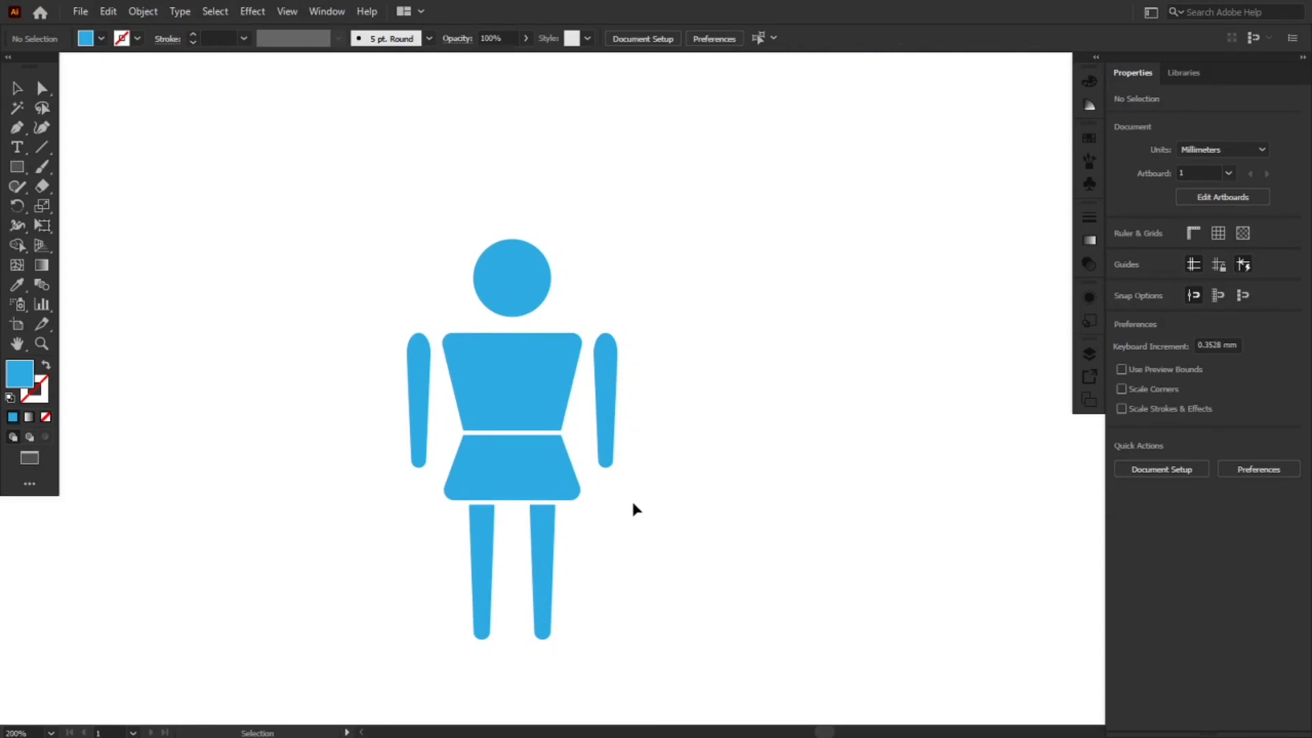
click(425, 407)
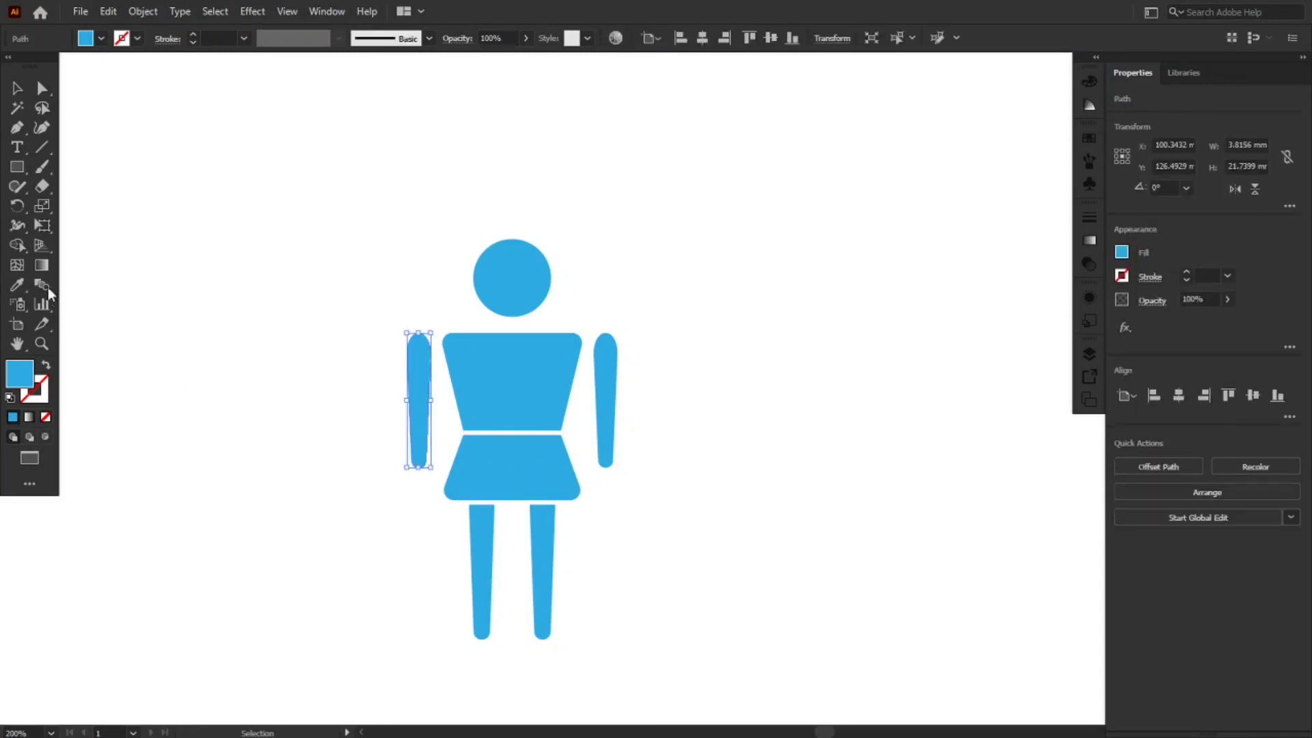
click(51, 220)
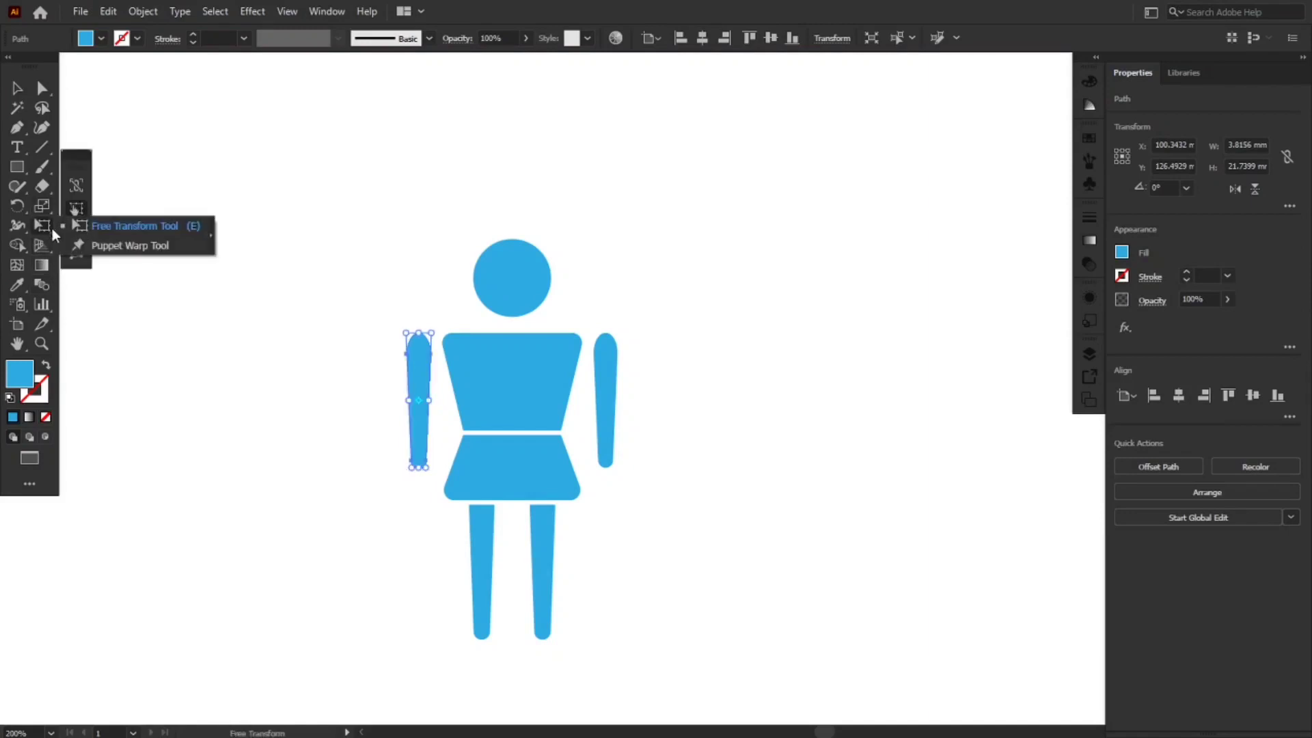
click(94, 247)
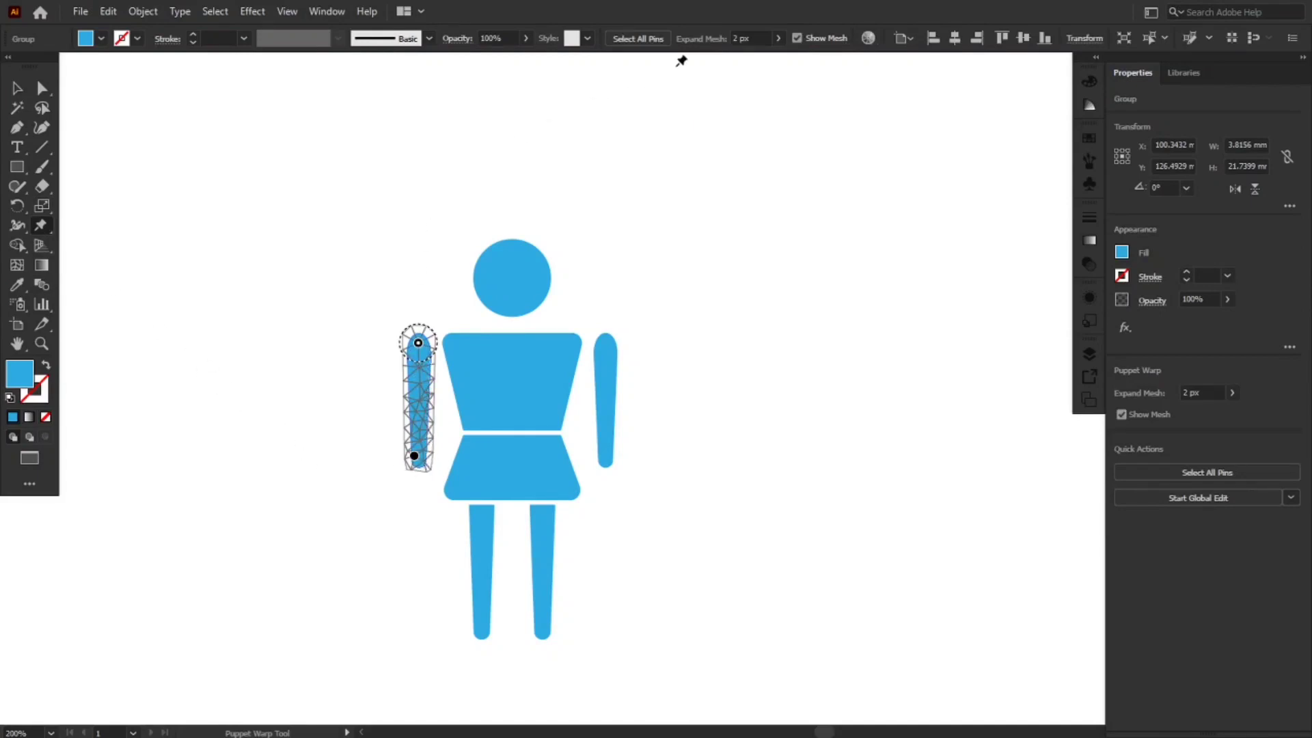
click(825, 38)
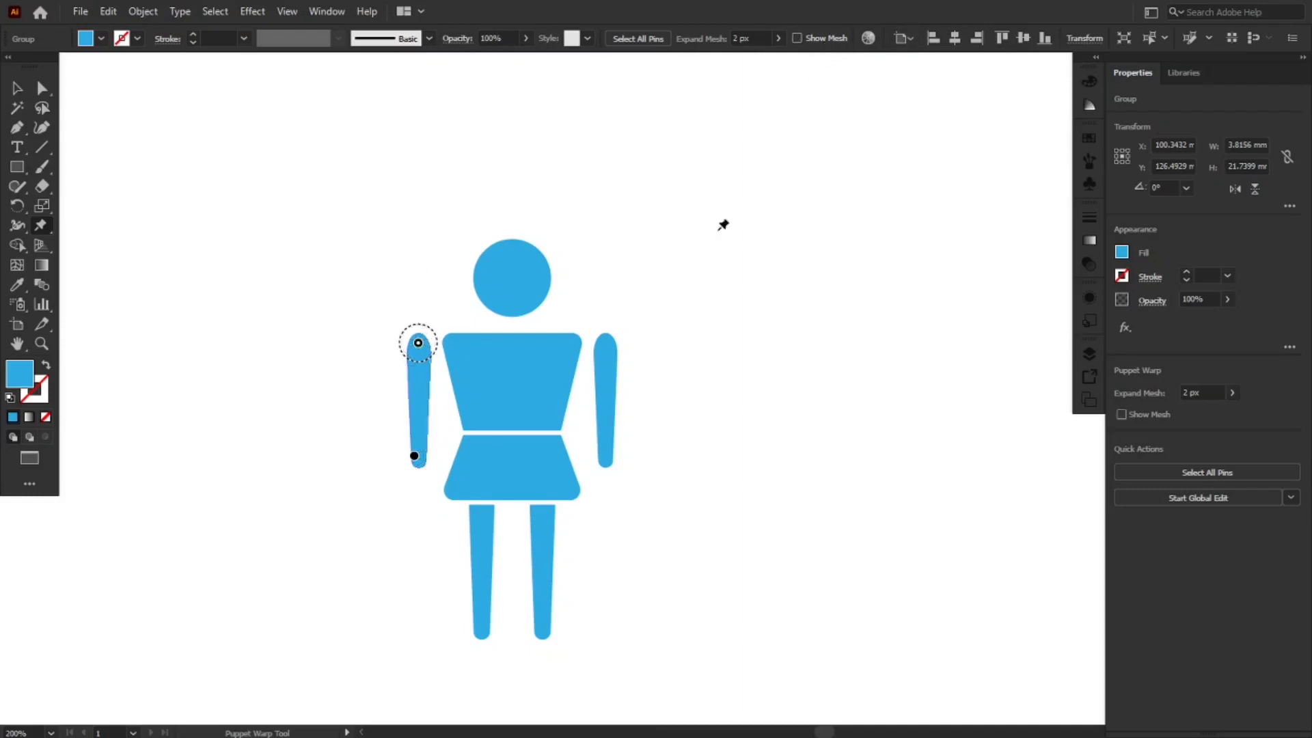
click(413, 456)
click(421, 349)
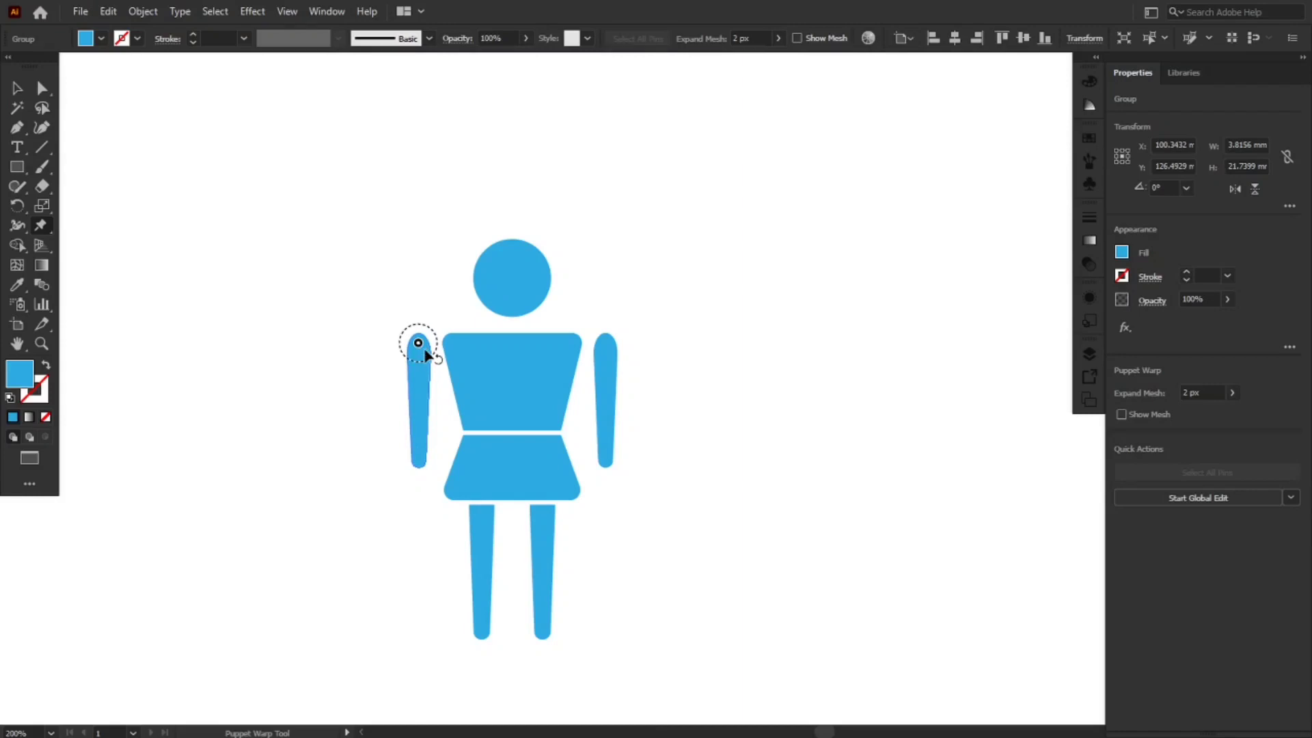
- Shift the left arm closer to the torso by its shoulder pin, try rotating it outward, and undo the rotation
drag(419, 345, 412, 360)
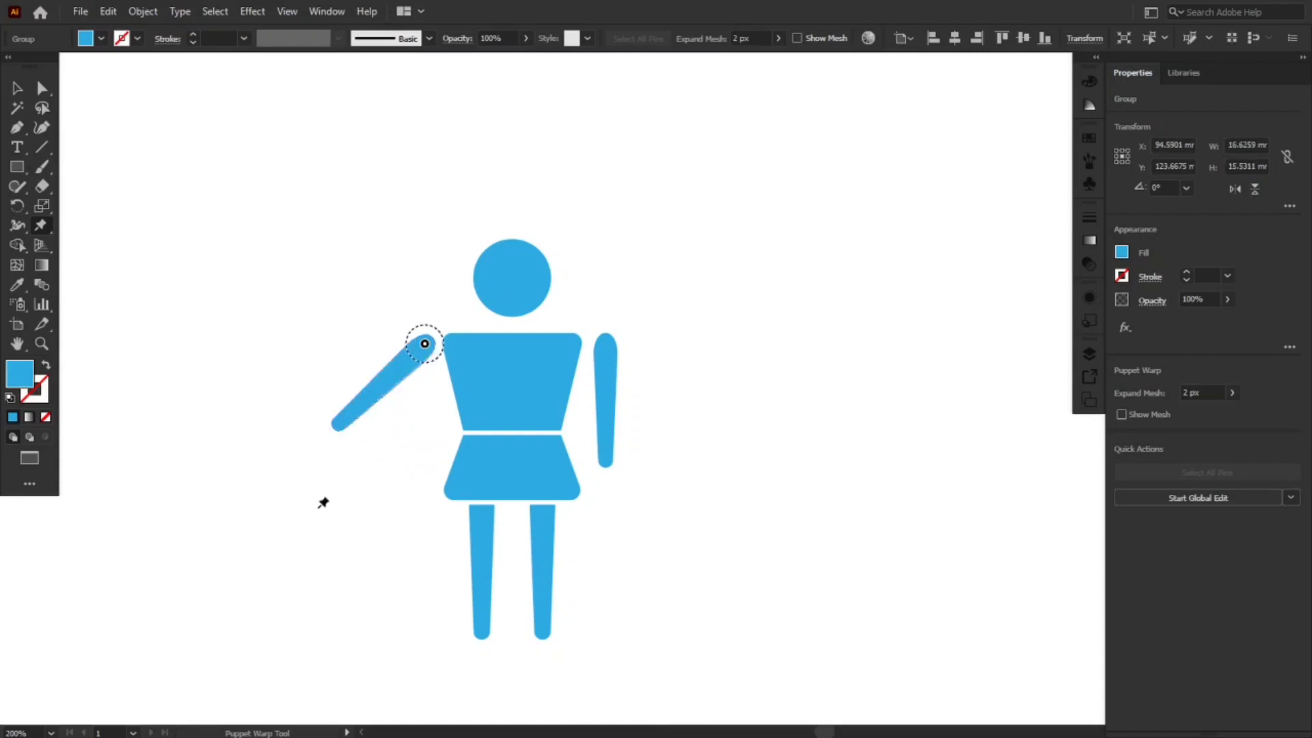
key(ctrl+z)
key(ctrl+z)
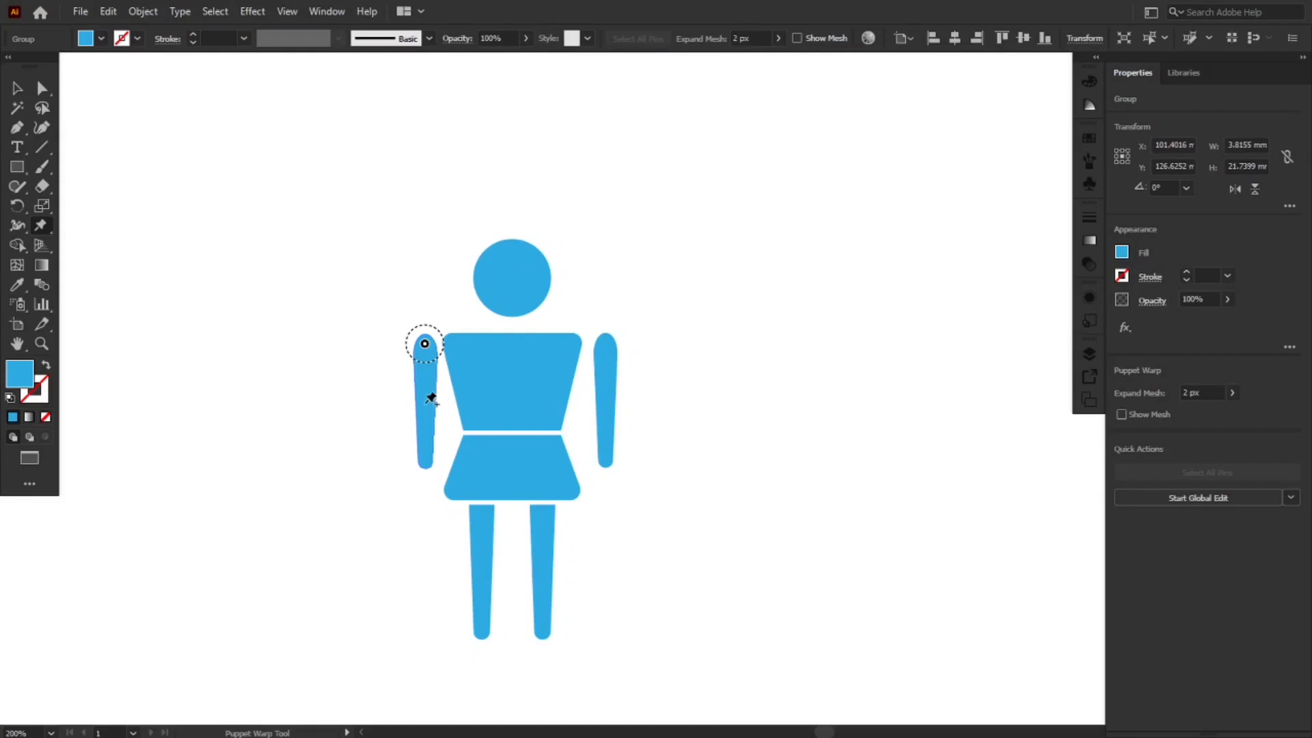
- Add elbow and hand pins to the left arm, bend the hand in to the waist, and pull the elbow outward
click(419, 404)
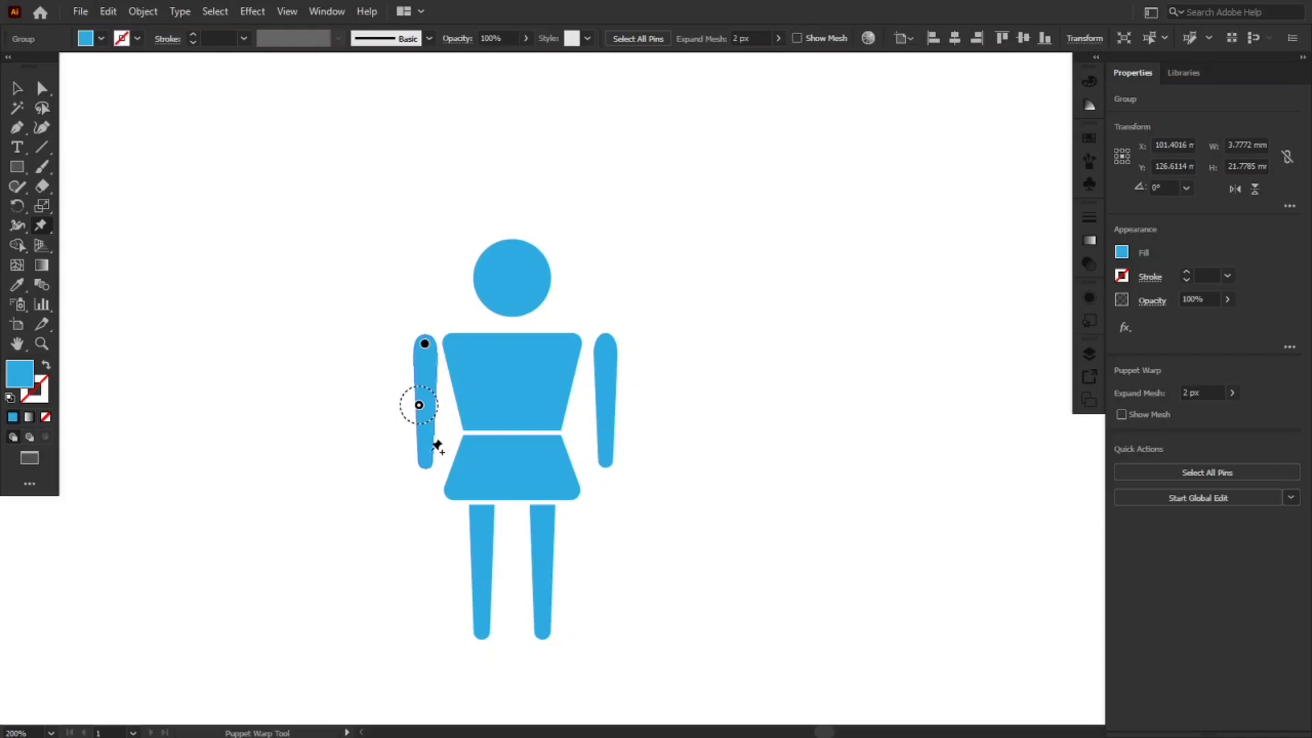
click(427, 458)
drag(426, 458, 452, 424)
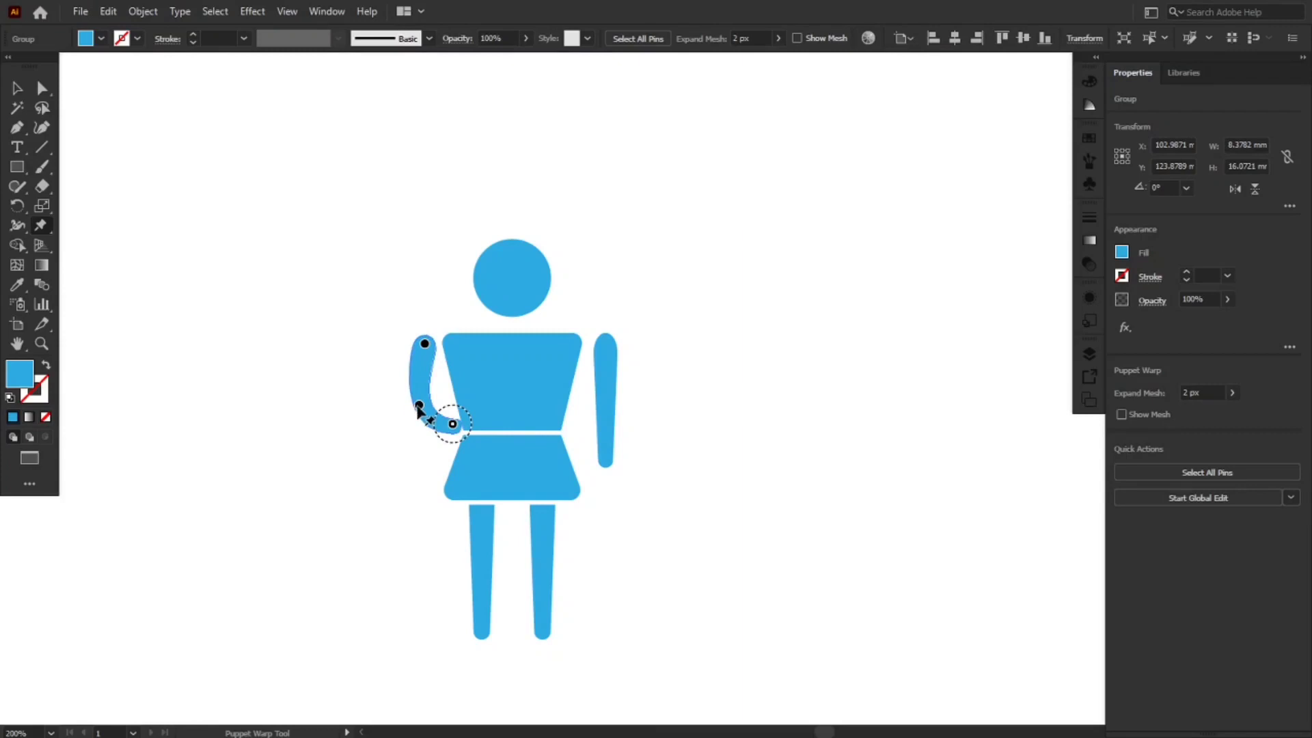
drag(419, 411, 408, 406)
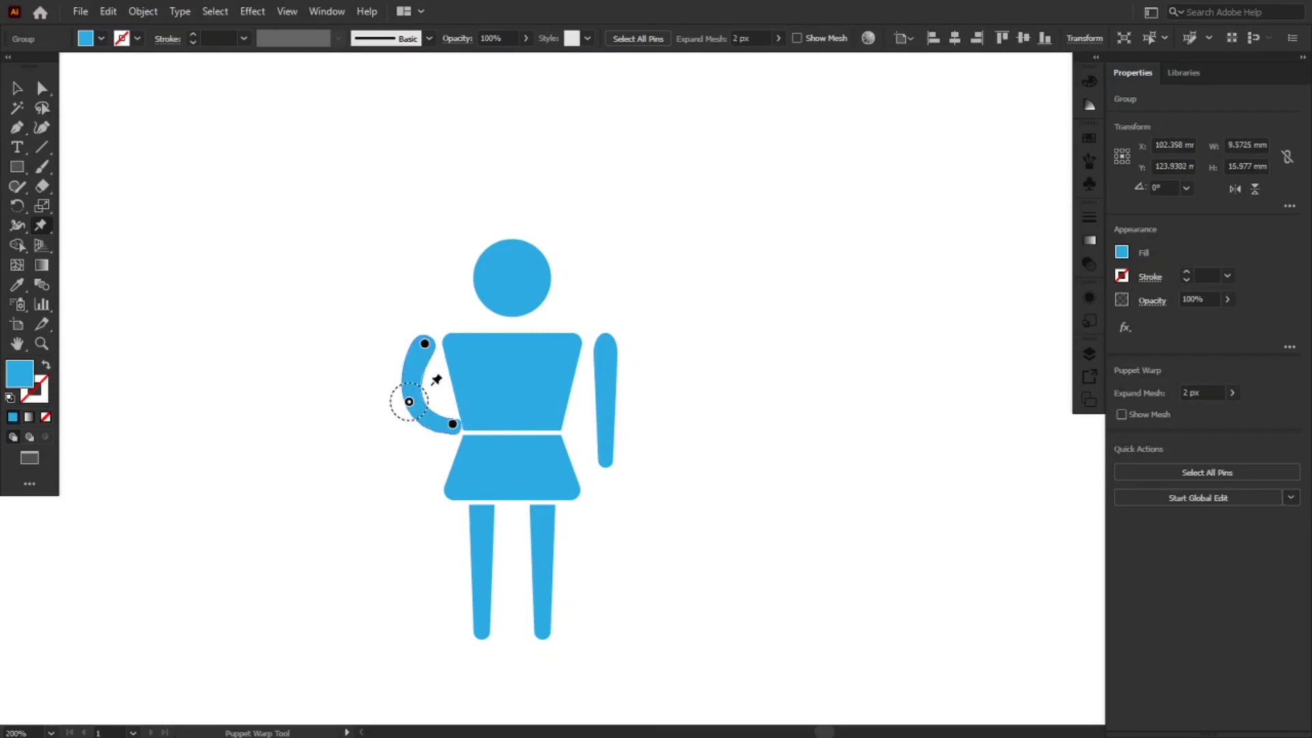
- Move the left arm's shoulder pin onto the torso's upper corner, then fine-tune its elbow and hand pins so the hand meets the waist
click(425, 344)
drag(425, 344, 449, 344)
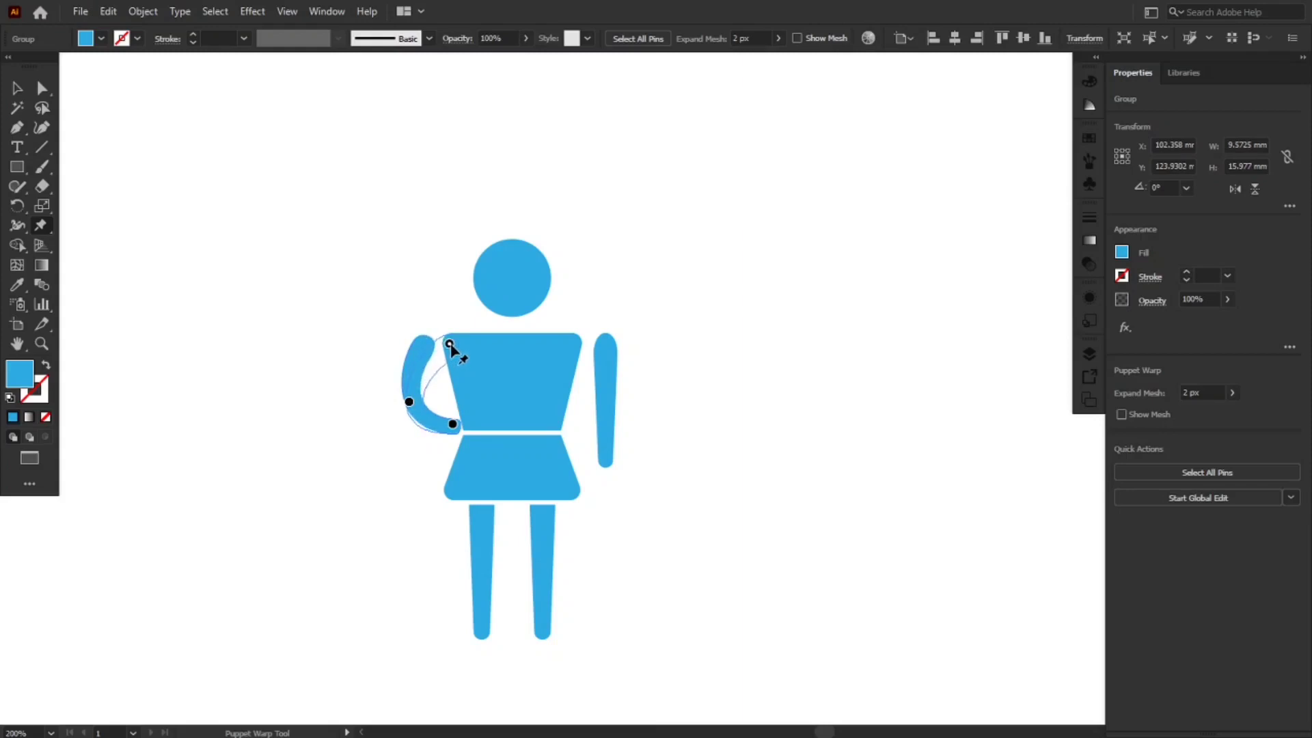
drag(449, 343, 449, 344)
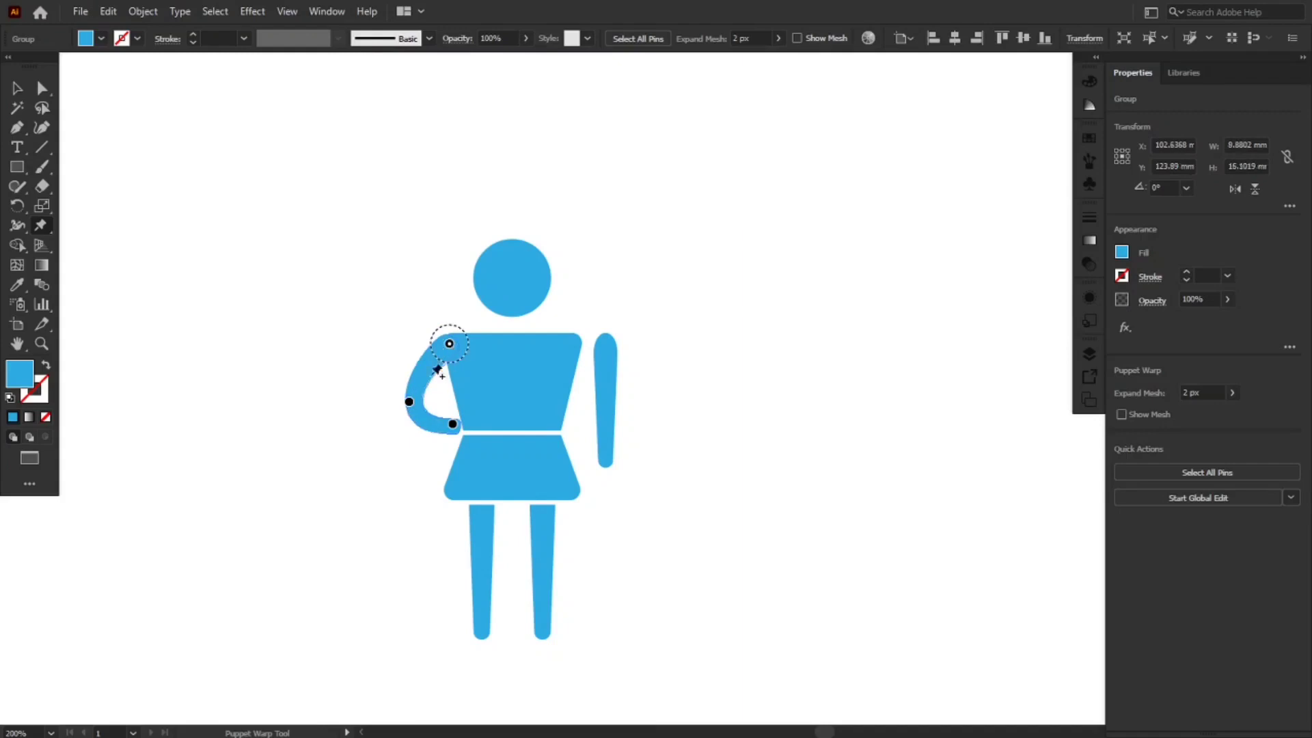
click(409, 403)
drag(419, 404, 410, 410)
click(455, 425)
drag(455, 425, 458, 419)
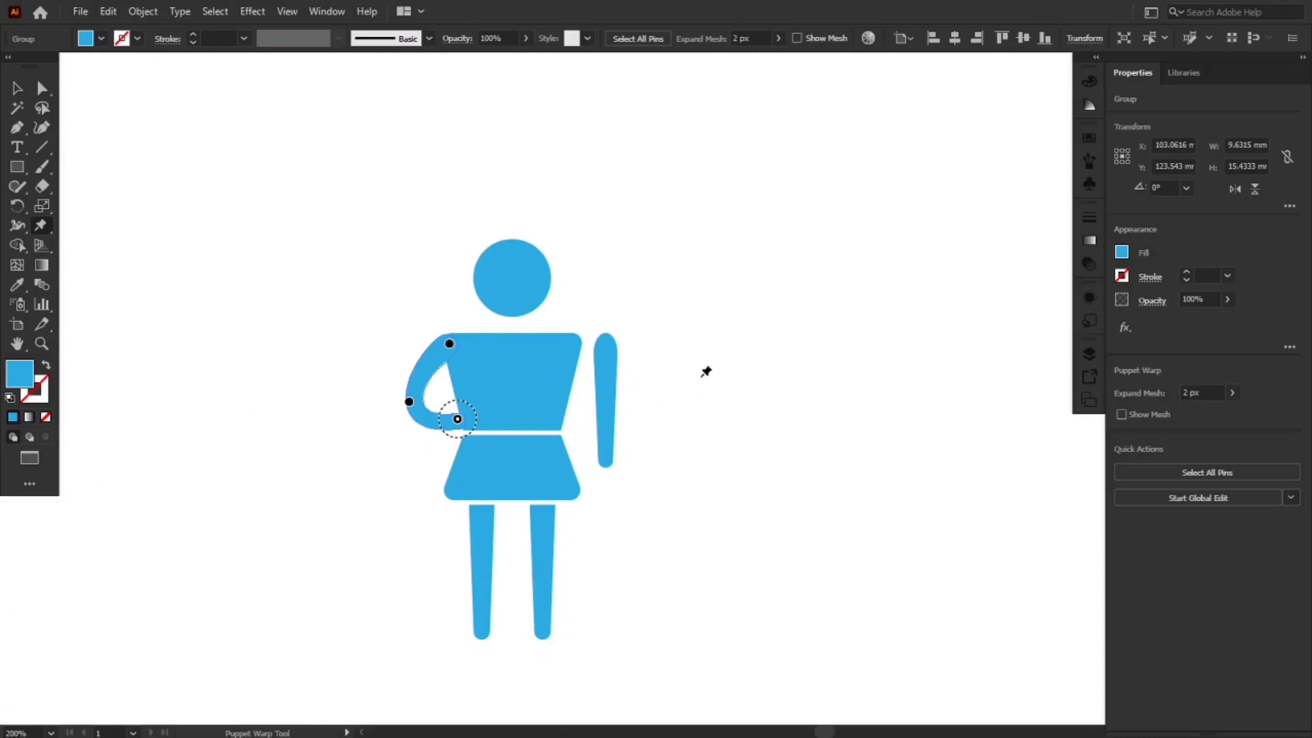
- Reopen the left arm's Puppet Warp, pull the hand pin back outside the waist, and shift the arm slightly toward the torso
key(v)
click(615, 374)
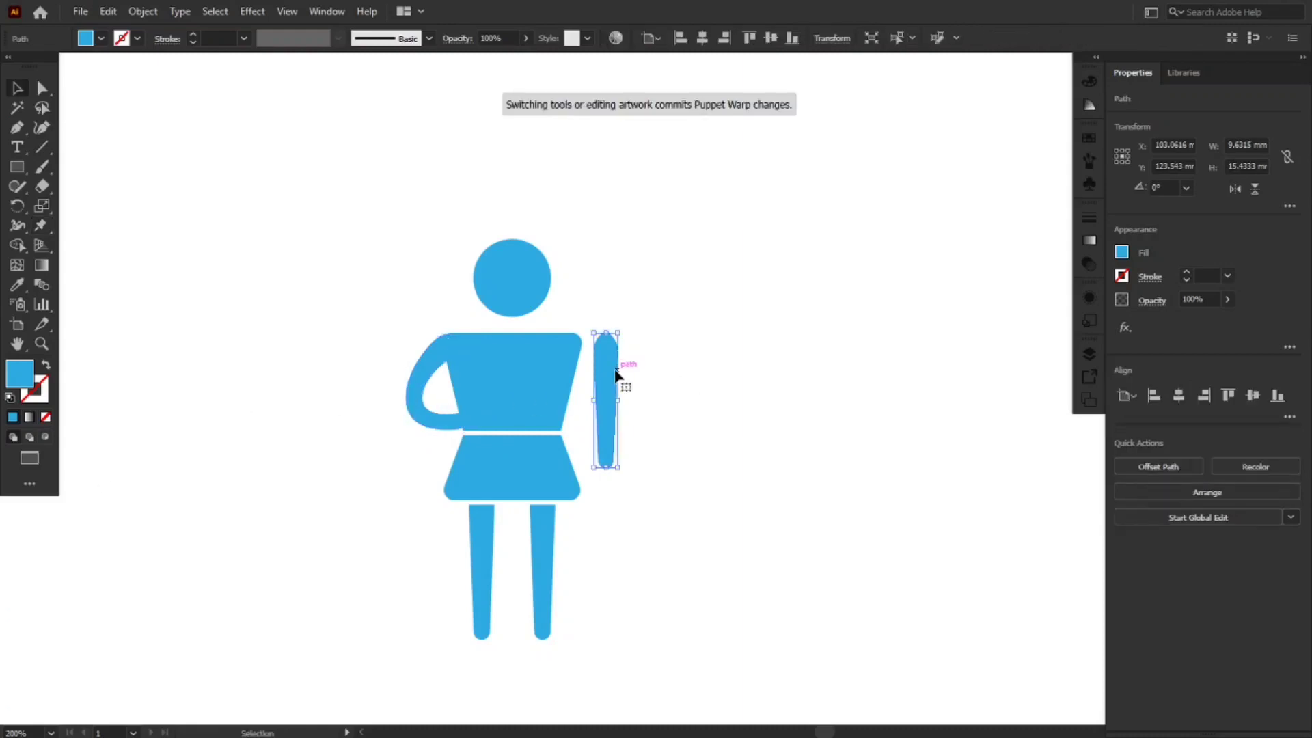
click(454, 429)
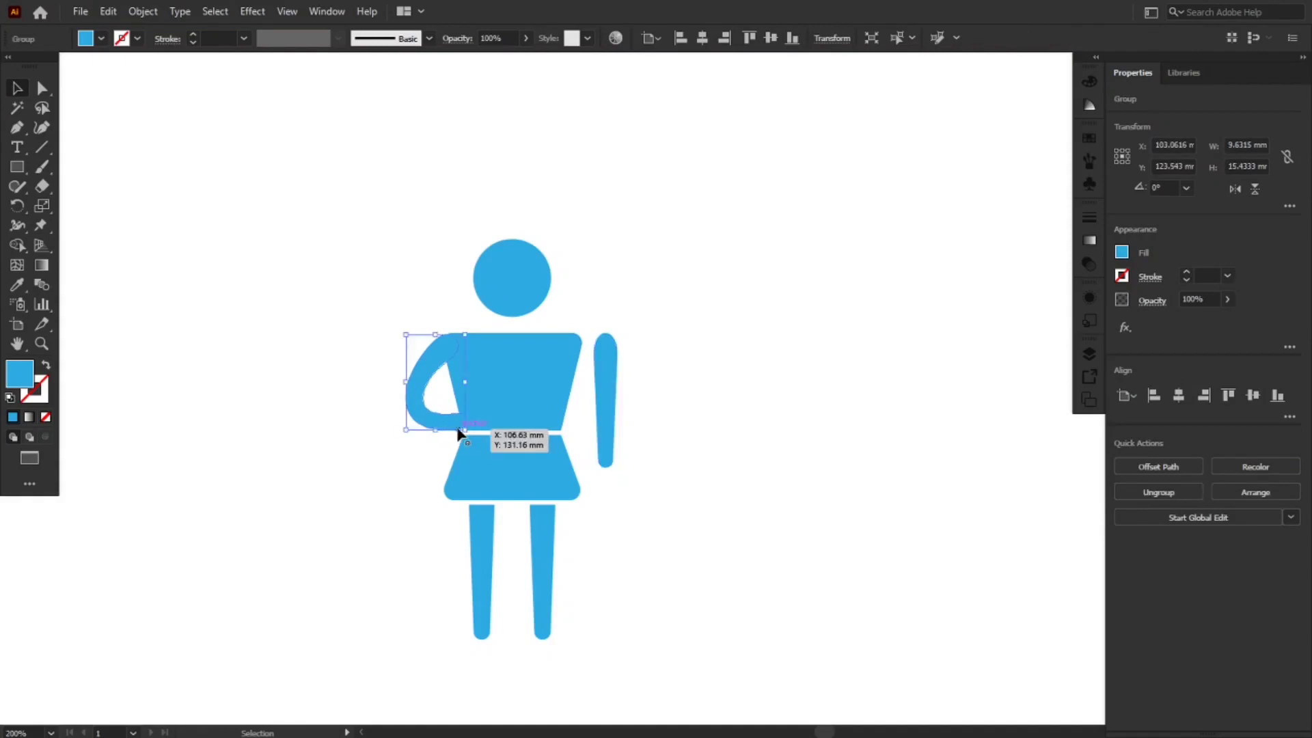
drag(459, 433, 459, 433)
click(37, 227)
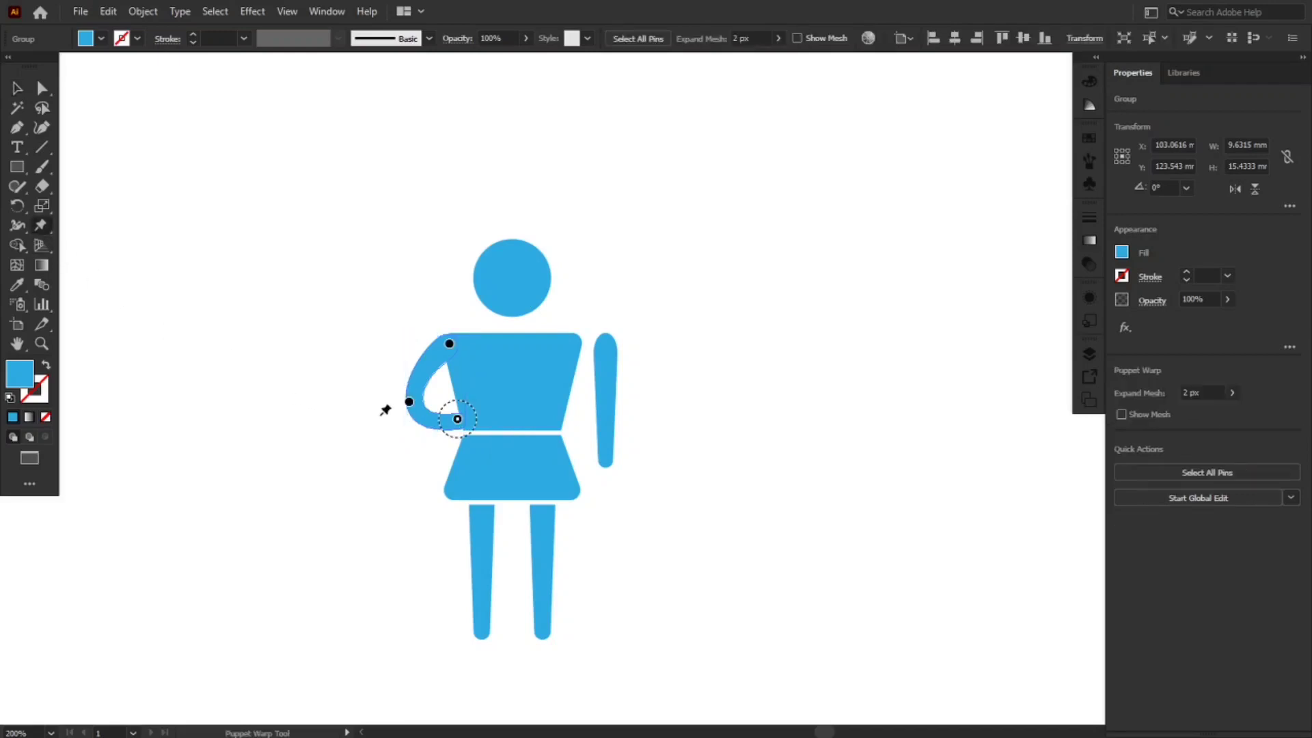
drag(458, 424, 444, 429)
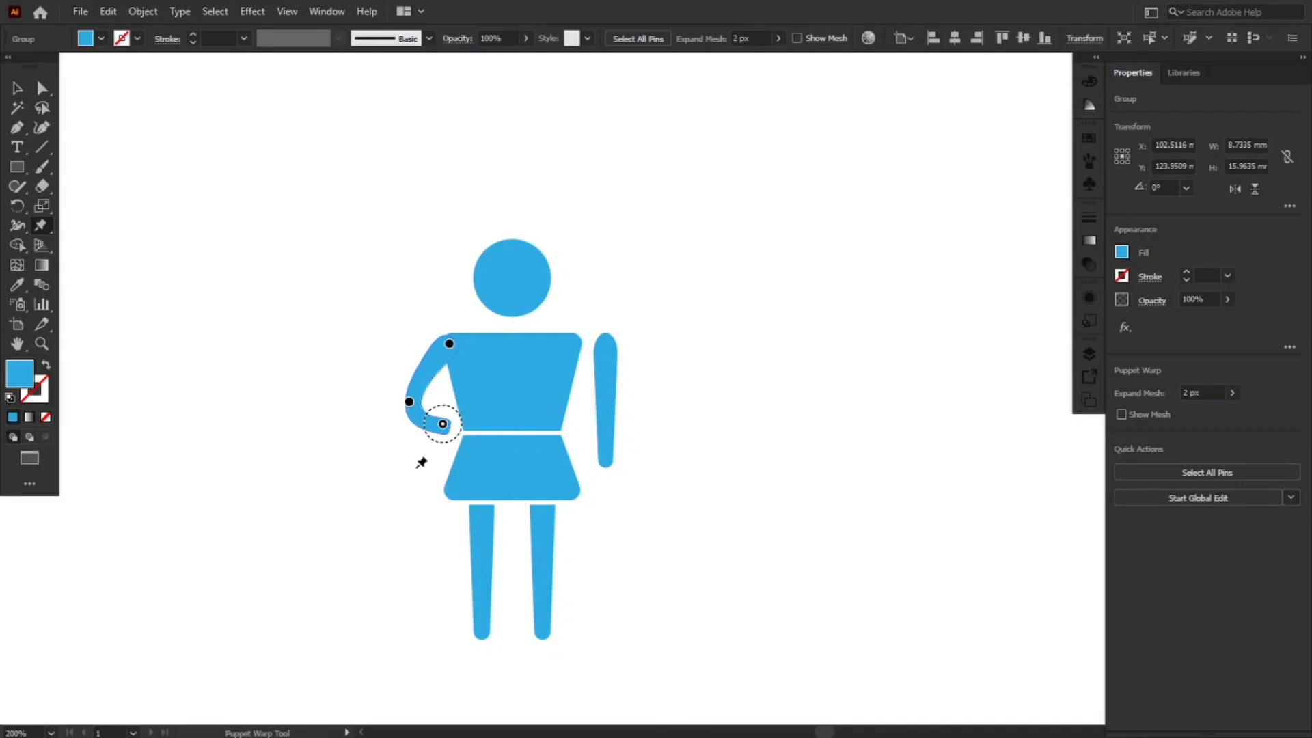
key(v)
click(403, 489)
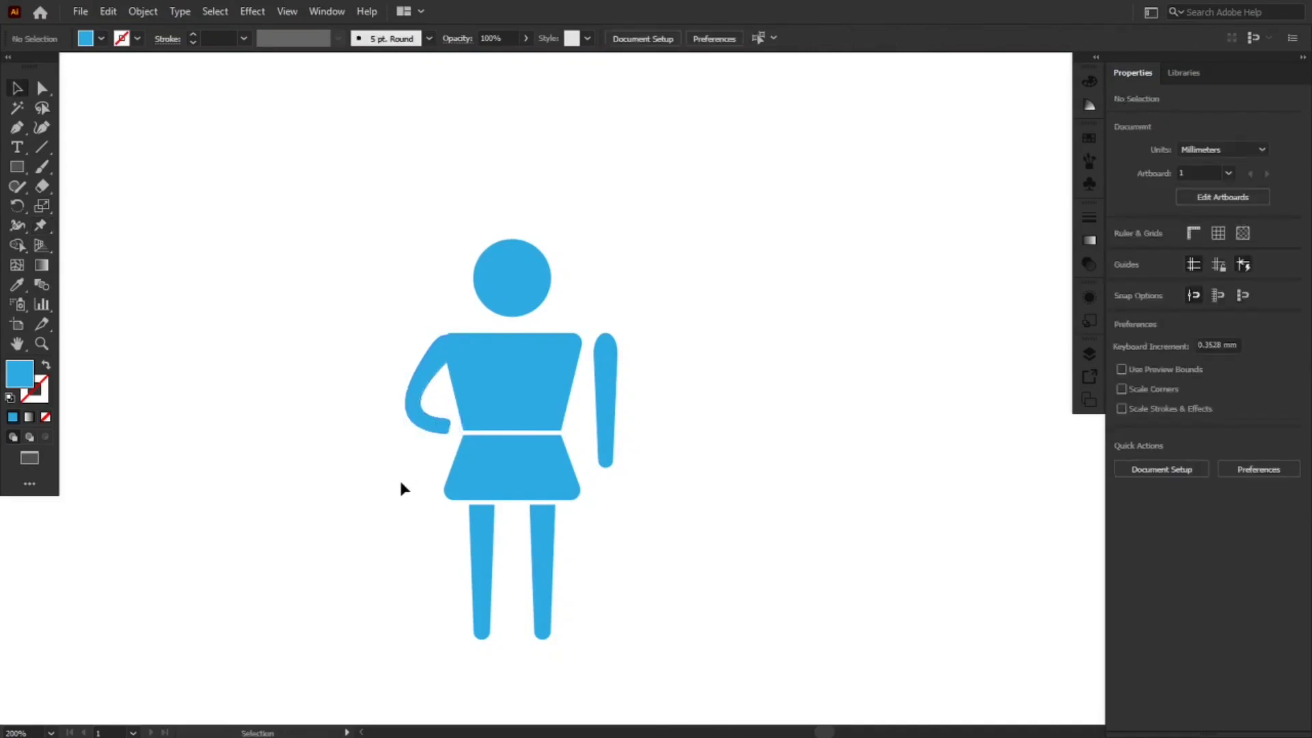
drag(435, 369, 438, 365)
click(294, 391)
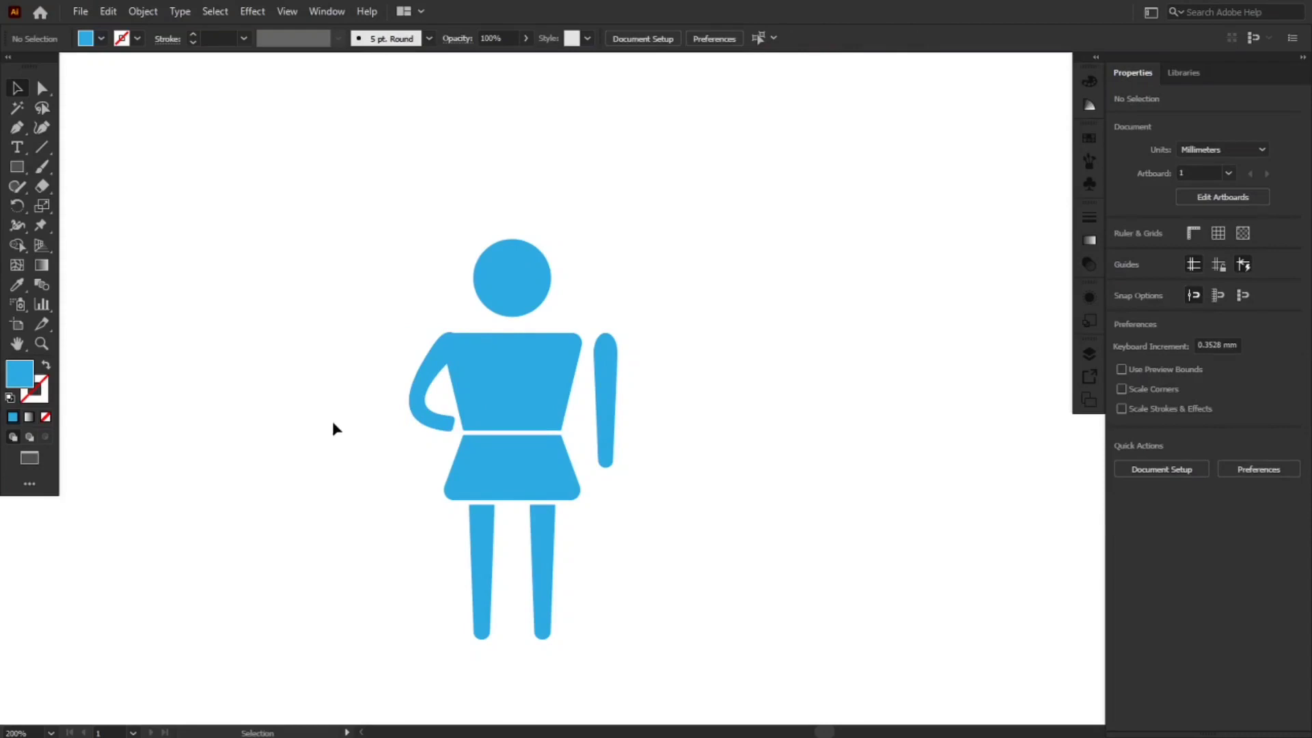
- Apply Puppet Warp to the right arm, keep only the shoulder pin, and move the arm against the torso
click(606, 381)
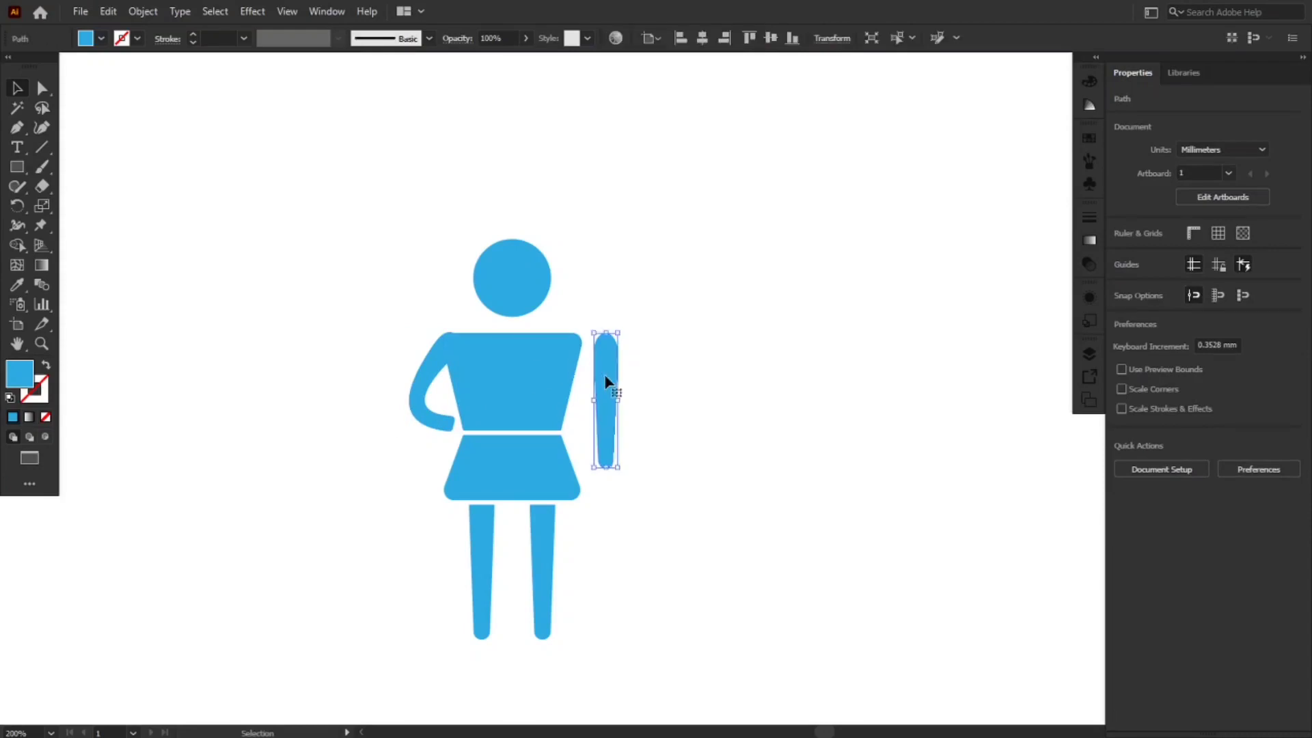
click(41, 228)
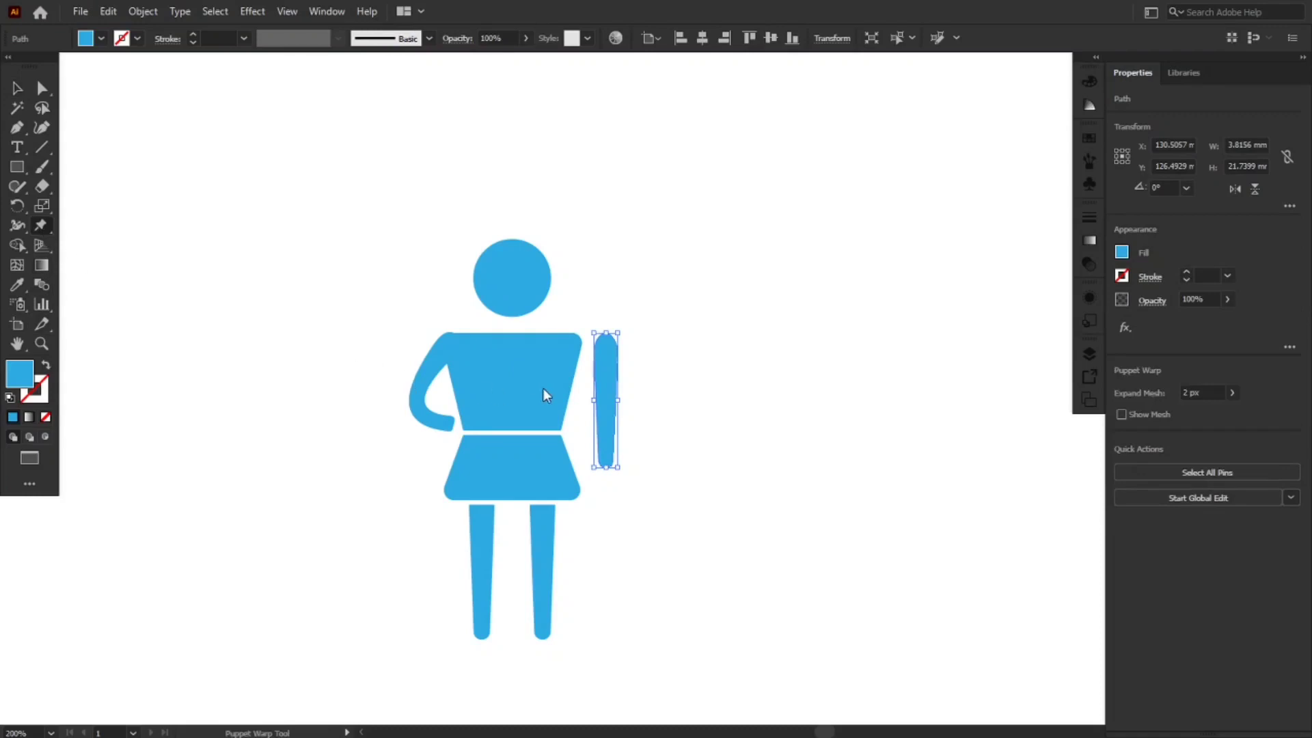
click(609, 381)
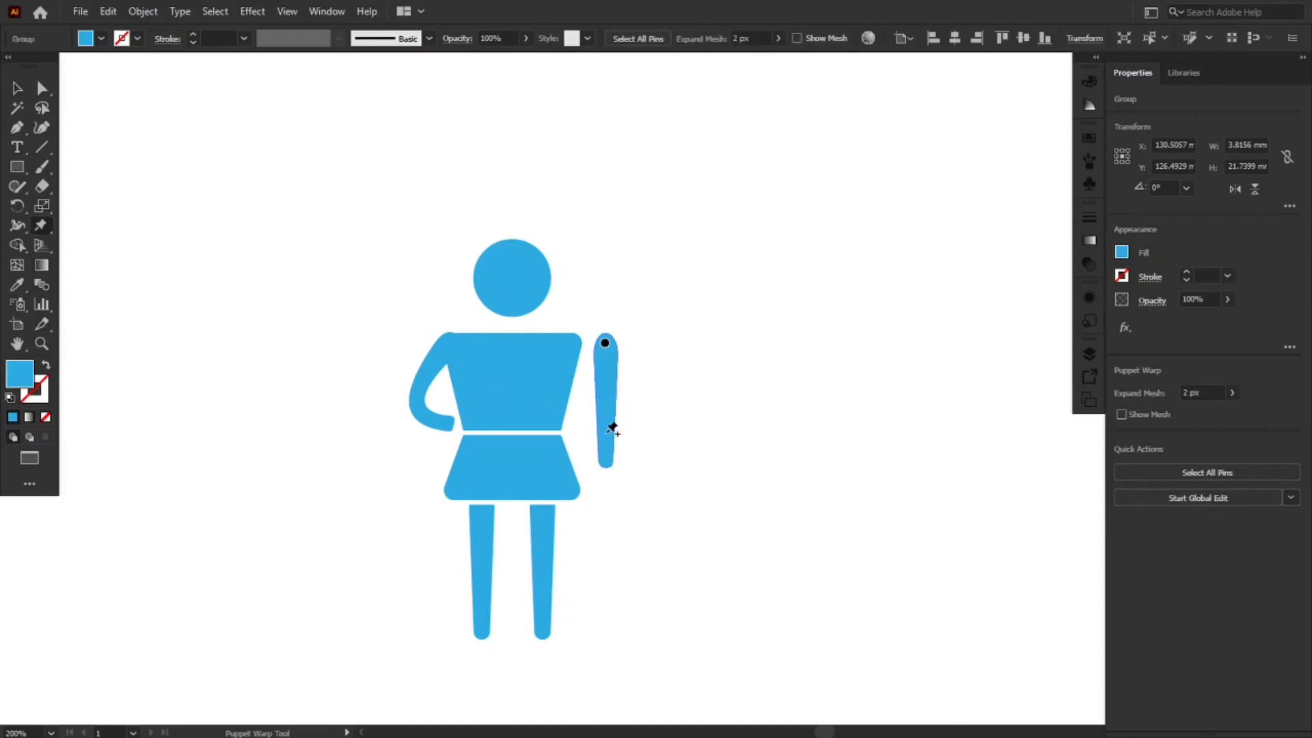
click(607, 408)
key(Delete)
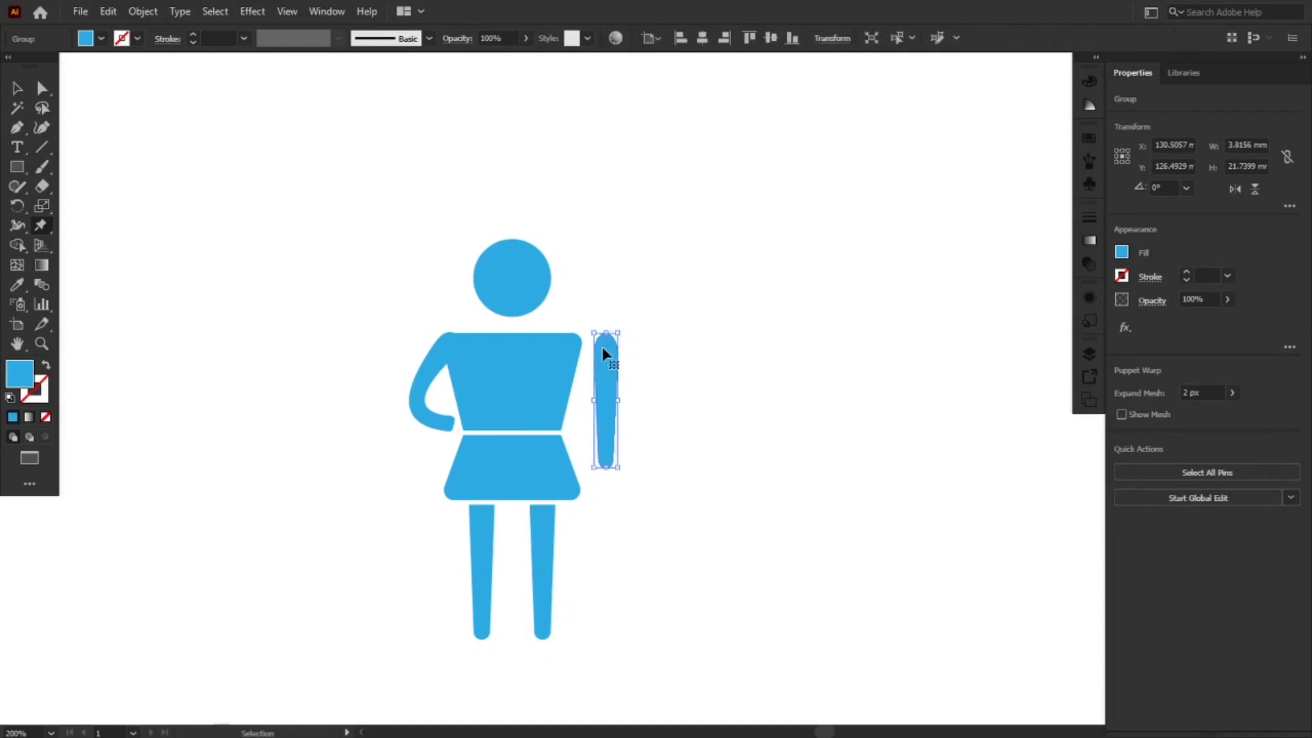
click(603, 344)
drag(594, 343, 587, 345)
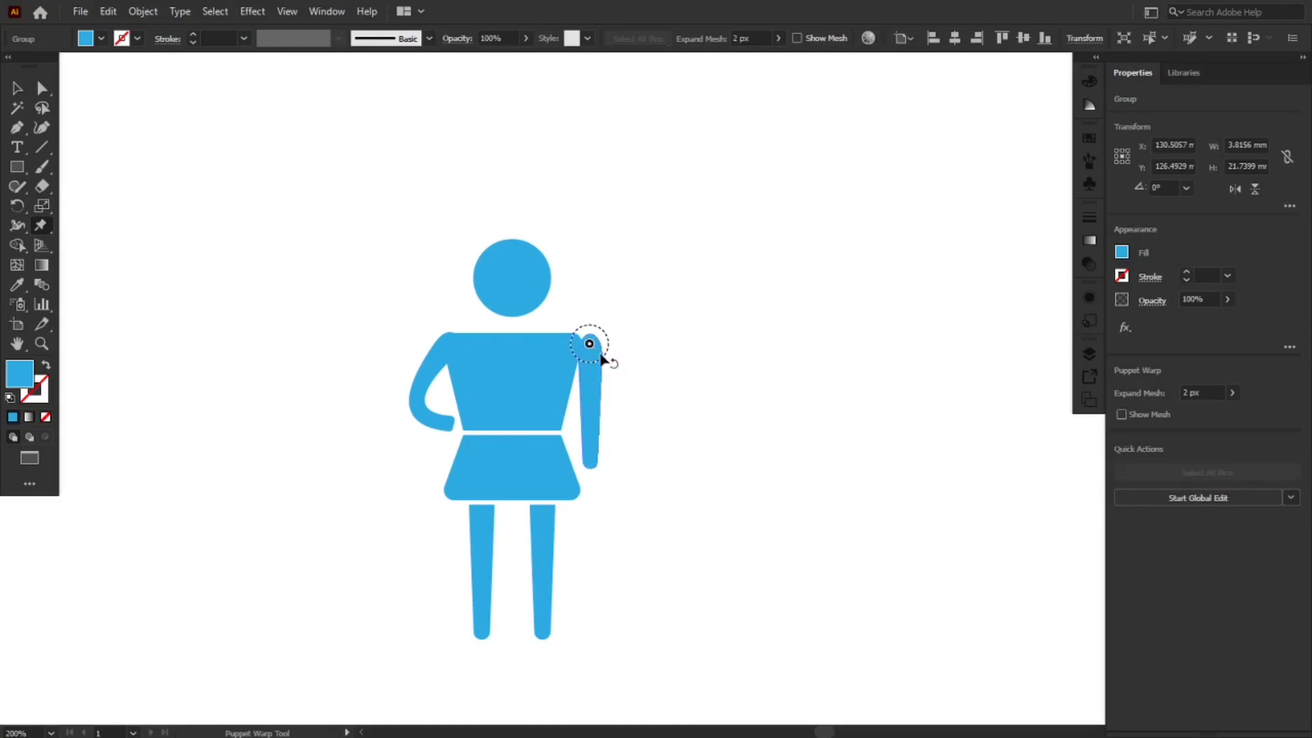
- Add elbow and hand pins to the right arm, swing the hand outward, and tuck the shoulder pin into the torso's upper corner
click(593, 406)
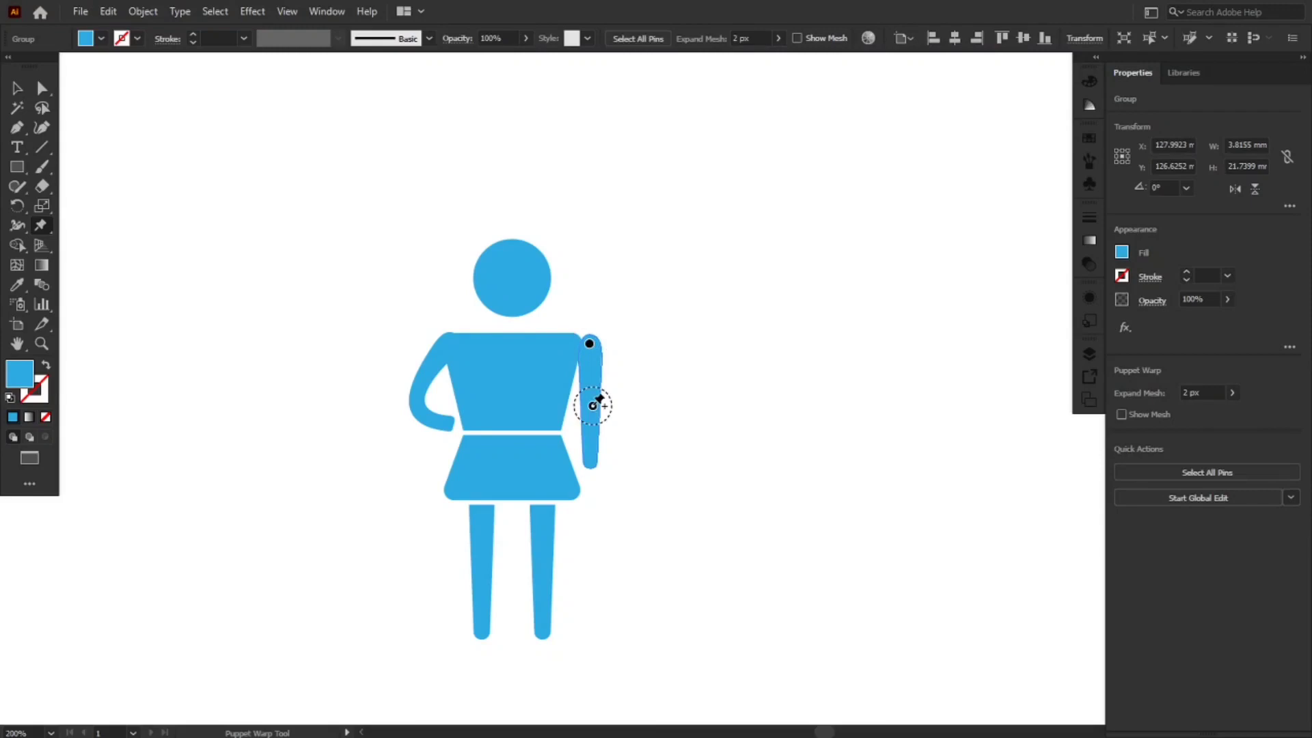
click(591, 456)
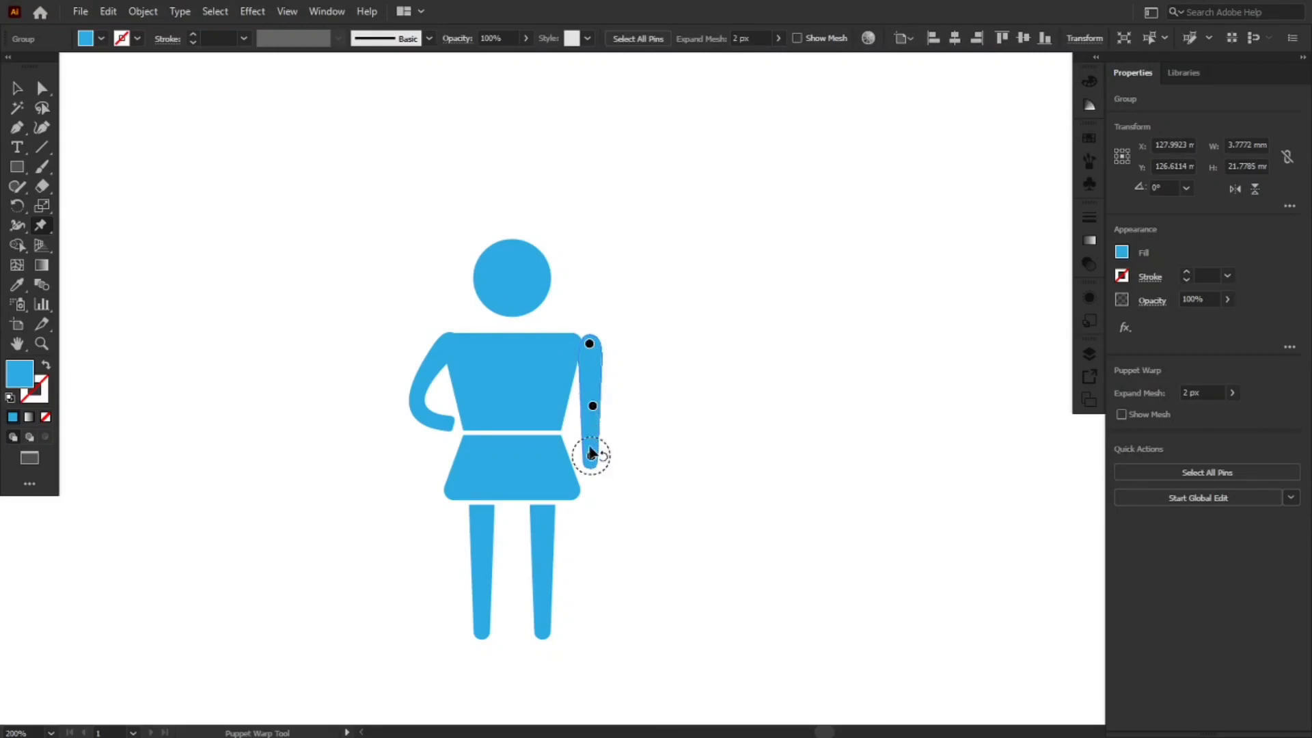
drag(591, 457, 634, 438)
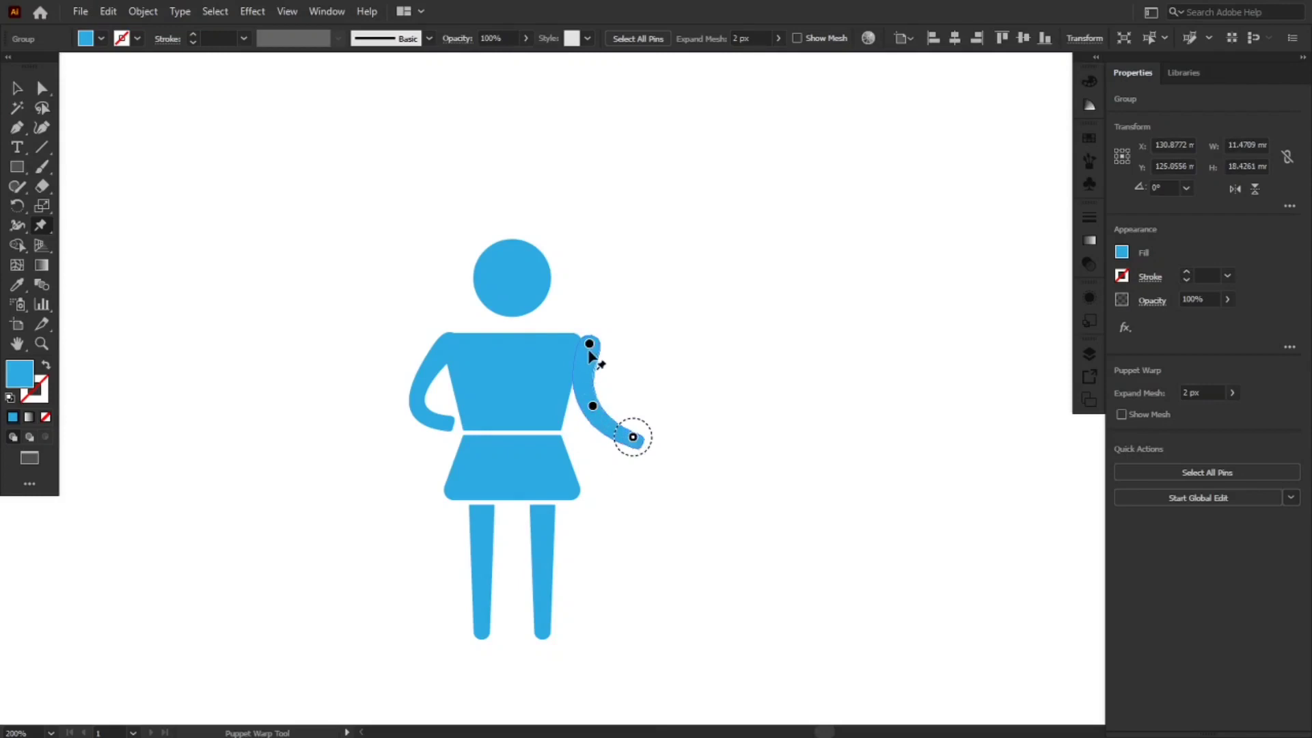
drag(589, 349, 572, 350)
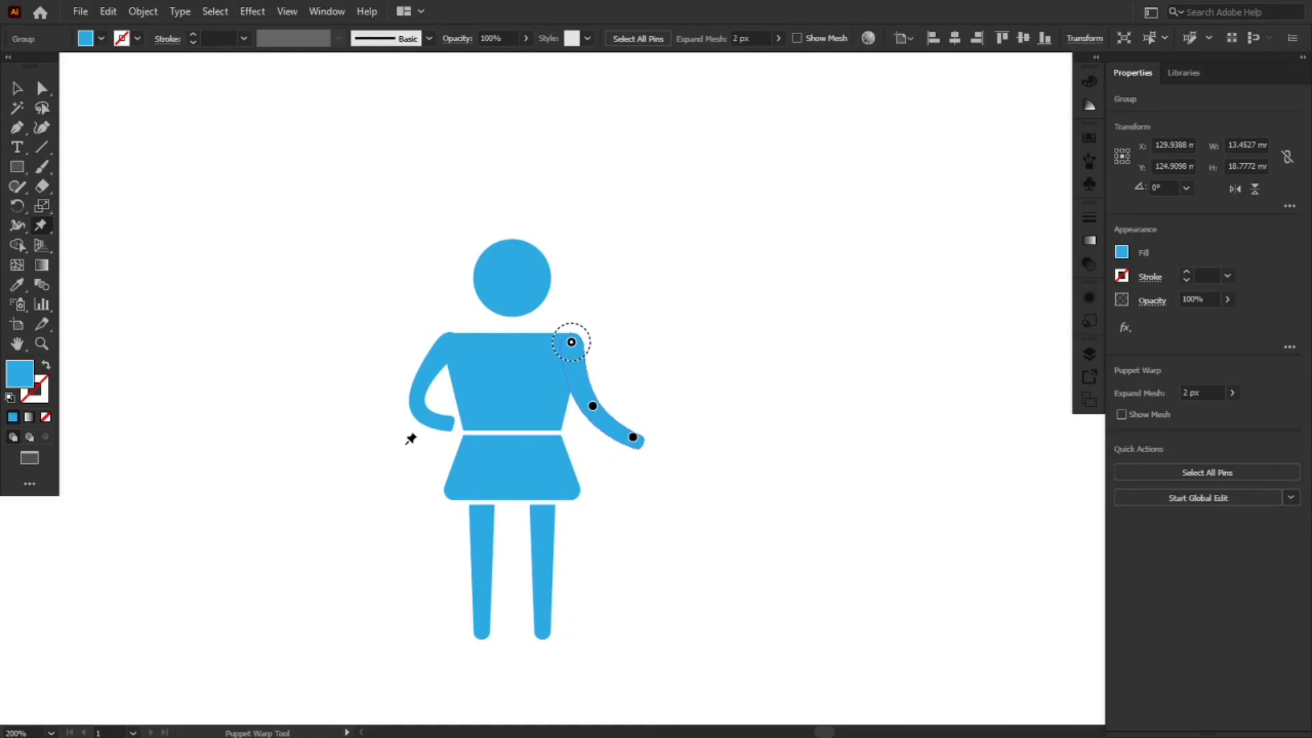
key(v)
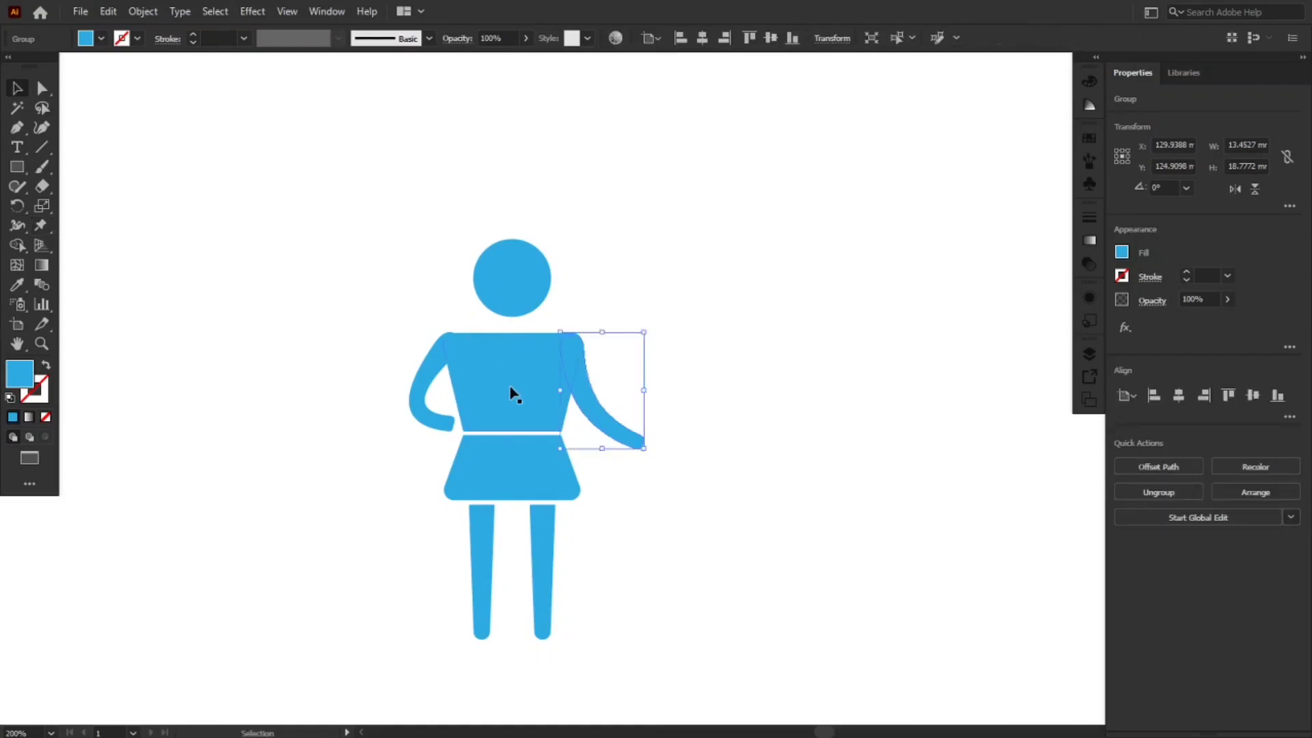
- Apply Puppet Warp to the torso, add a pin on its right side pulled slightly inward, and remove the lower-right corner pin
click(507, 383)
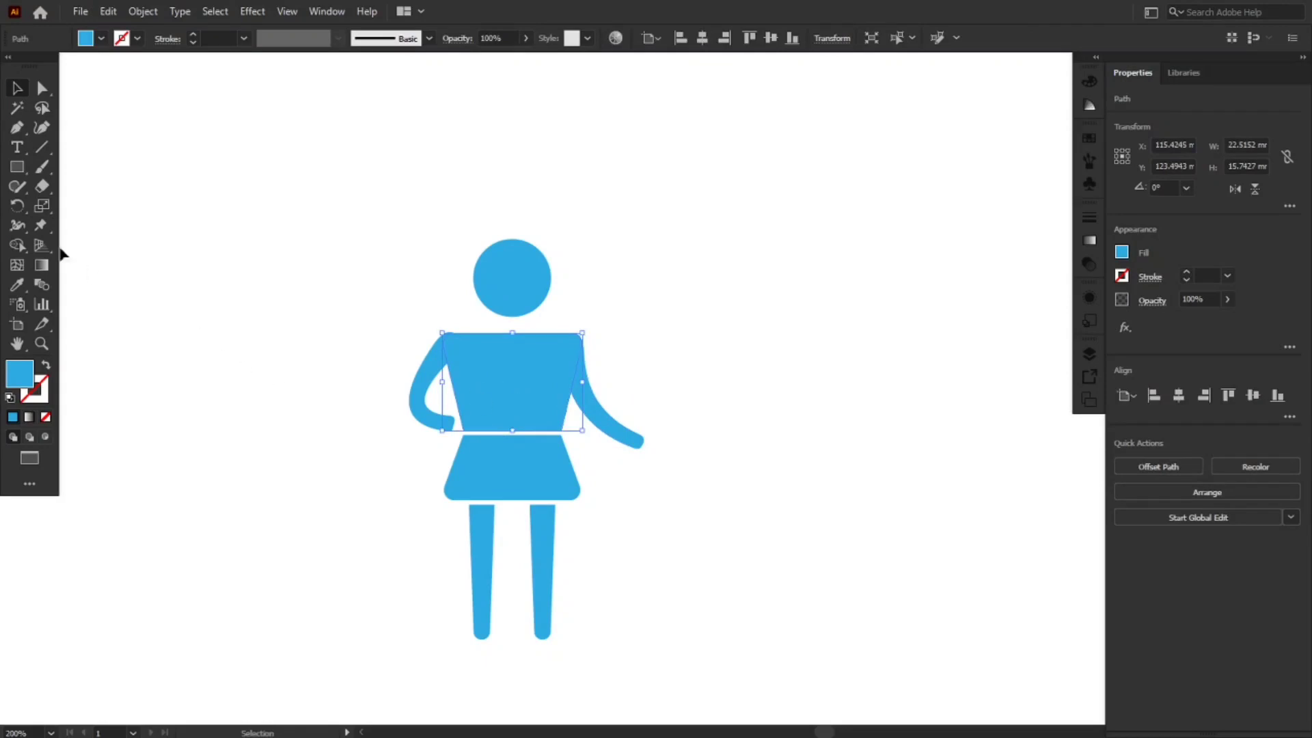
click(40, 226)
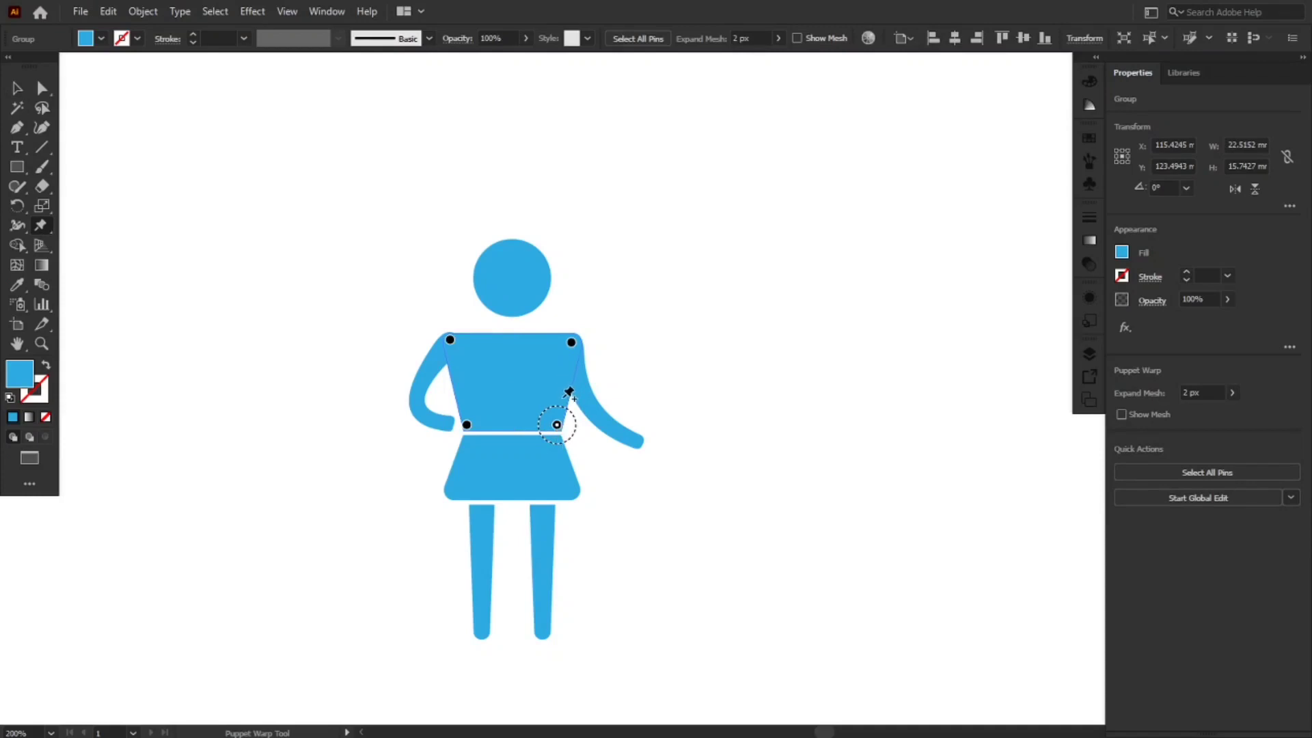
click(555, 399)
drag(555, 401, 551, 399)
drag(550, 388, 553, 384)
key(ctrl+z)
click(558, 426)
key(Delete)
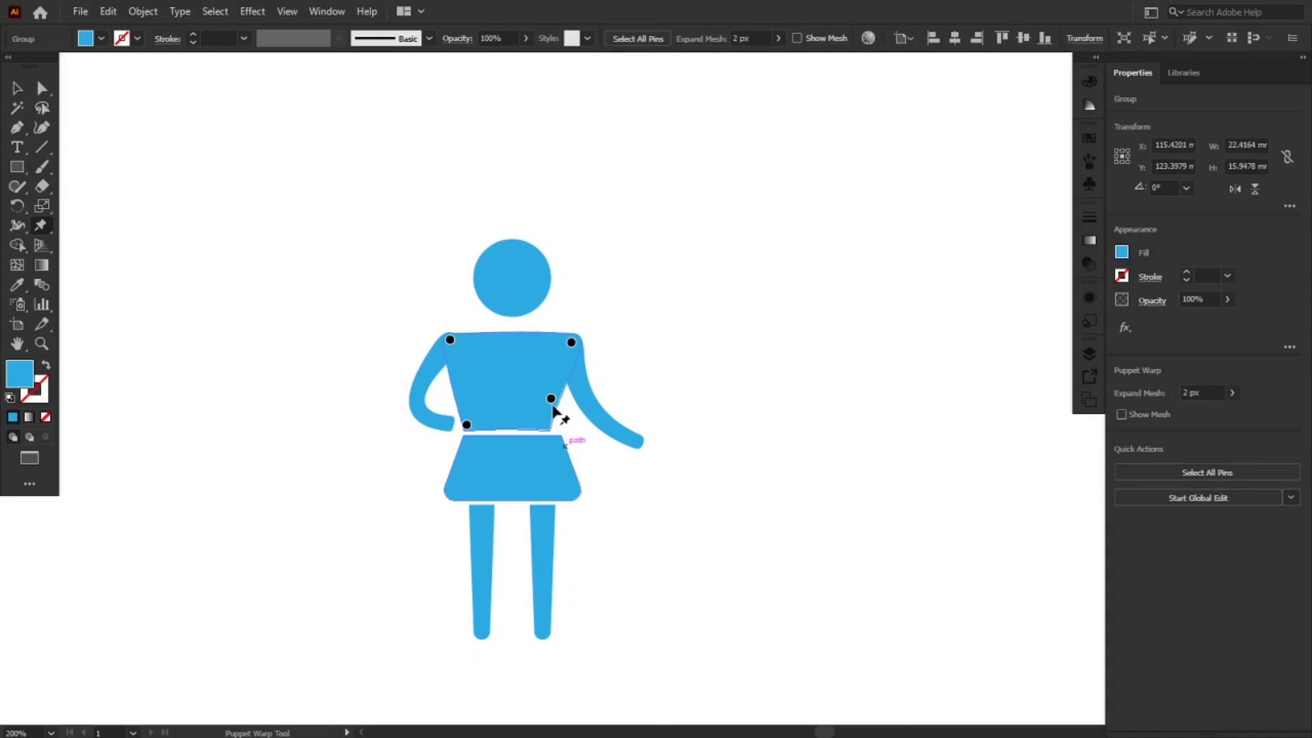
- Adjust the warp around the torso's right-side pin to curve the waist, and commit the warp
click(551, 399)
drag(560, 412, 563, 416)
key(v)
- Nudge the skirt up three increments to meet the torso, and move both legs up against the skirt's hem
click(531, 484)
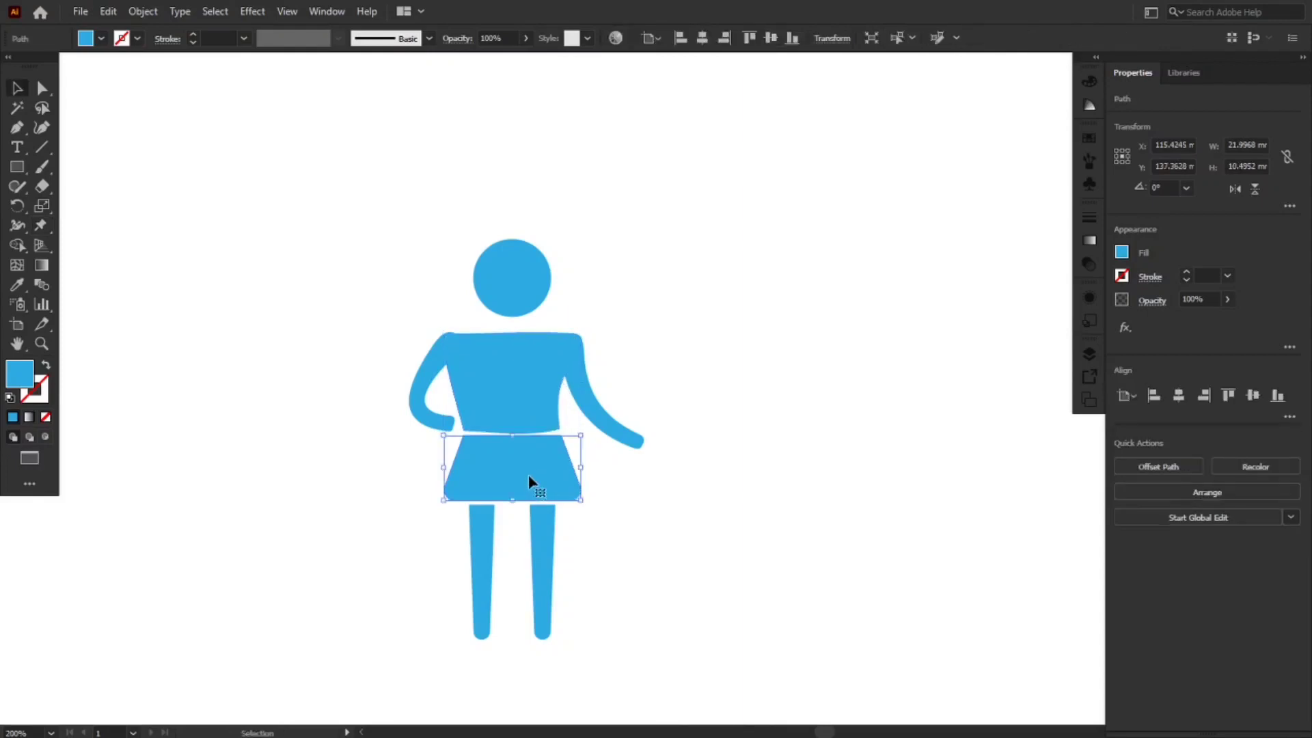
key(Up)
key(Up)
key(Up)
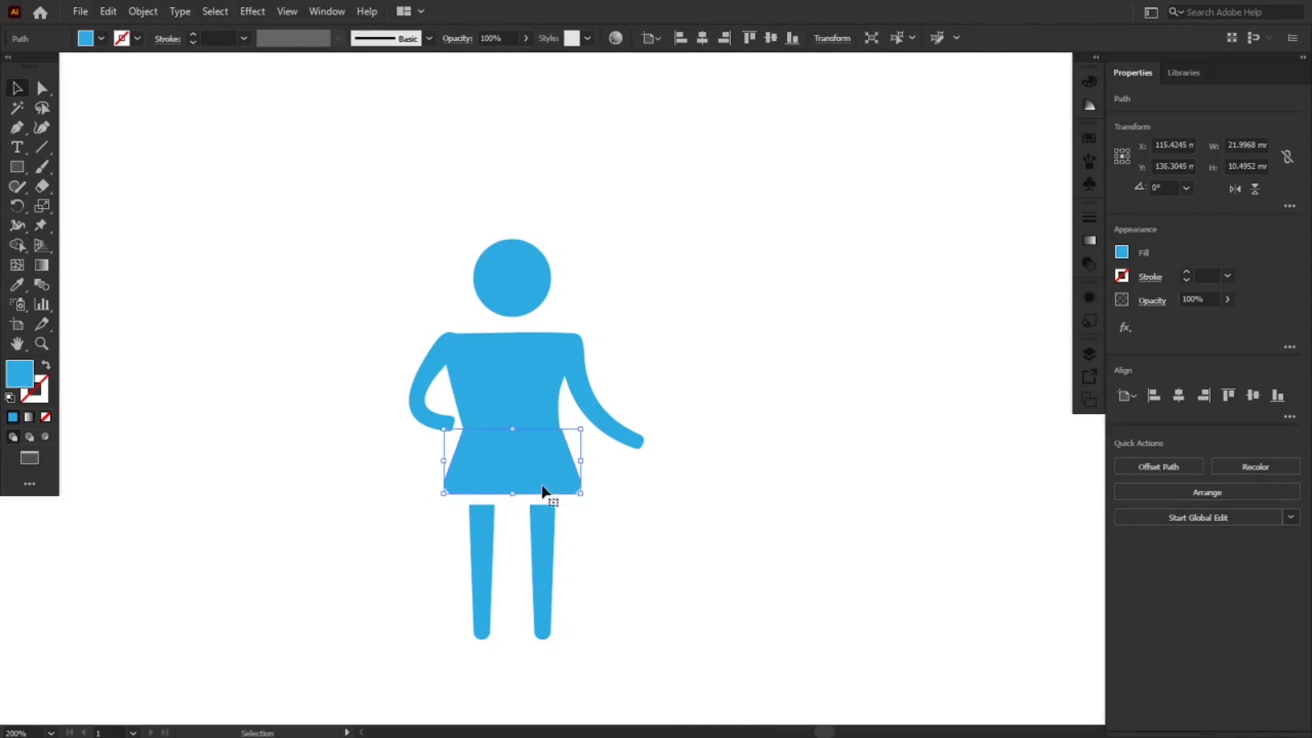
click(653, 559)
mouse_move(552, 569)
mouse_down()
mouse_move(572, 494)
mouse_move(546, 549)
mouse_up()
drag(477, 576, 478, 564)
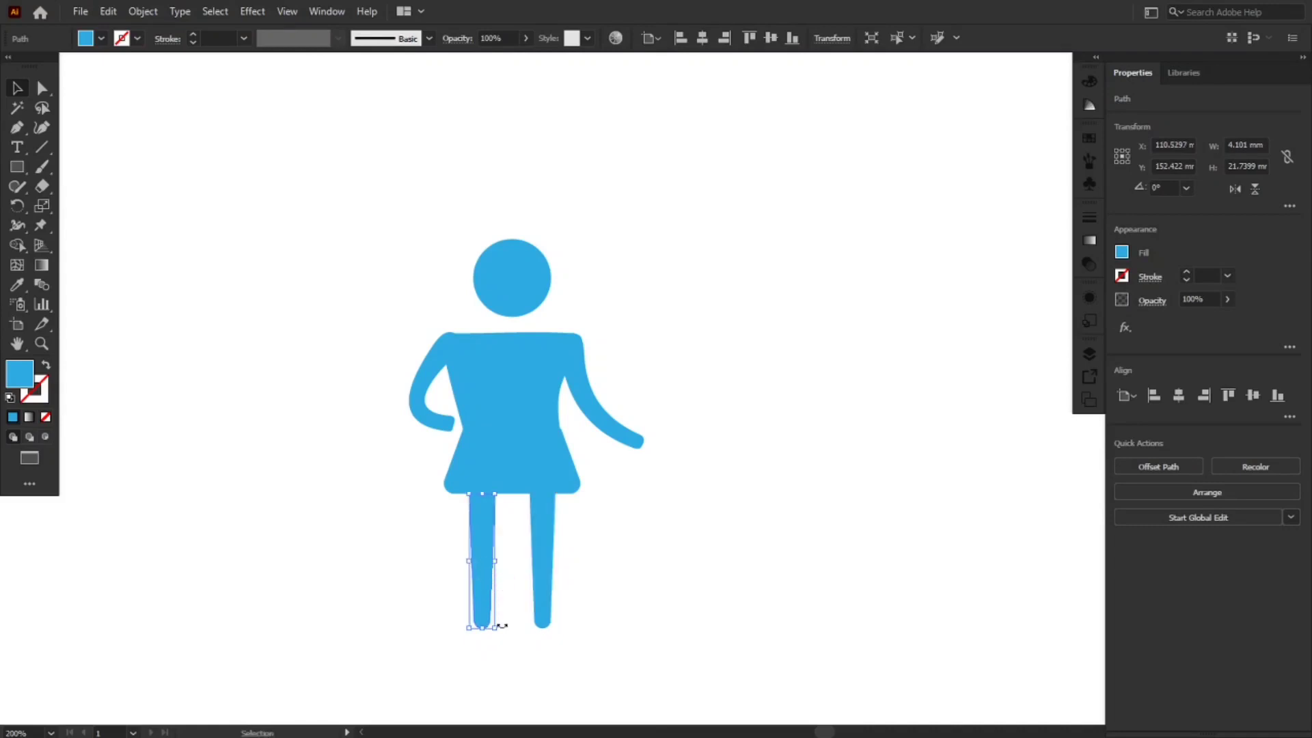
- Apply Puppet Warp to the right leg, replace its automatic pins with one hip pin, and rotate the leg slightly outward
click(545, 618)
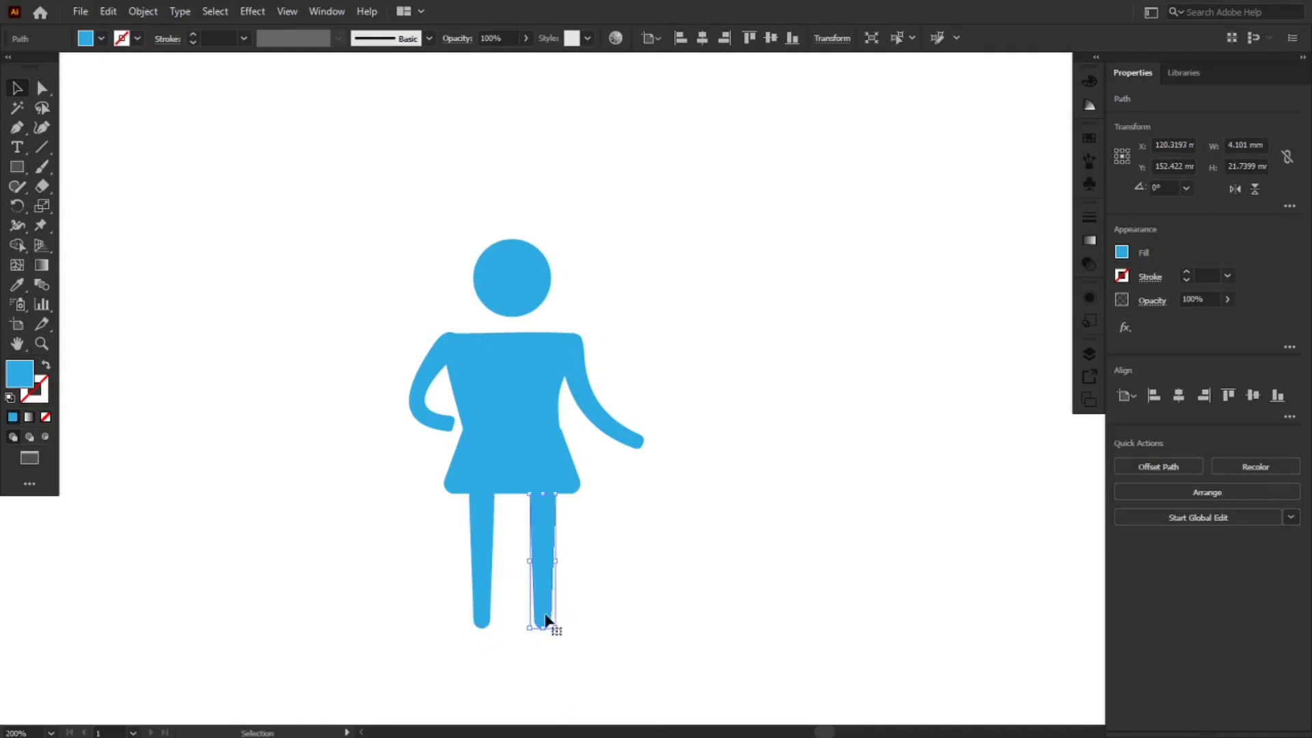
click(39, 224)
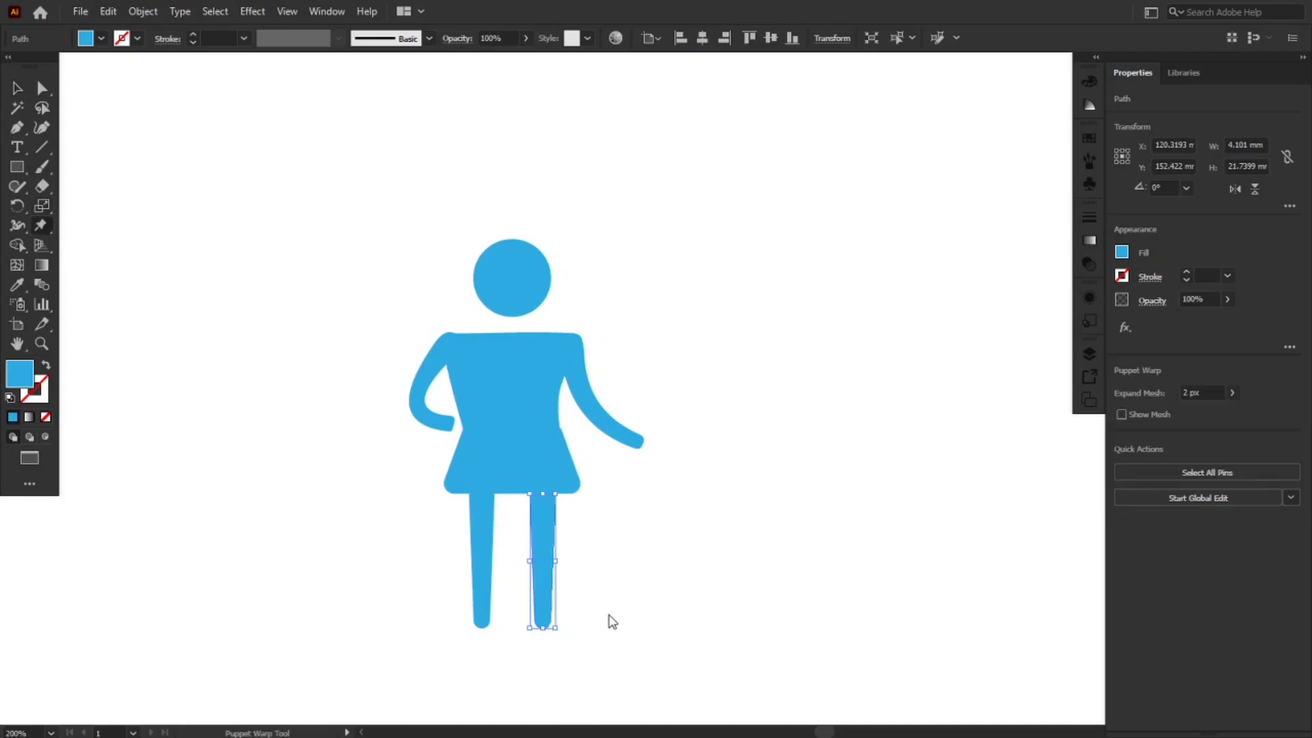
click(538, 617)
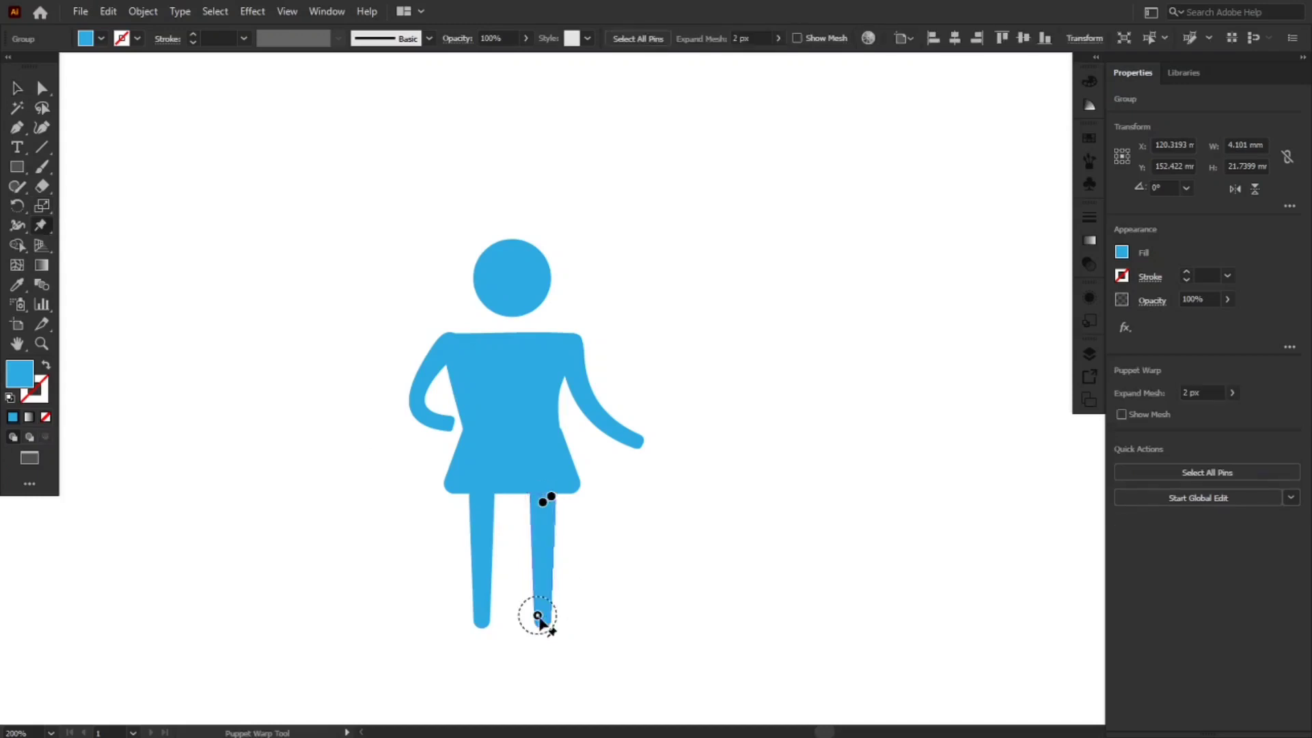
key(Delete)
click(544, 502)
drag(550, 497, 554, 499)
key(Delete)
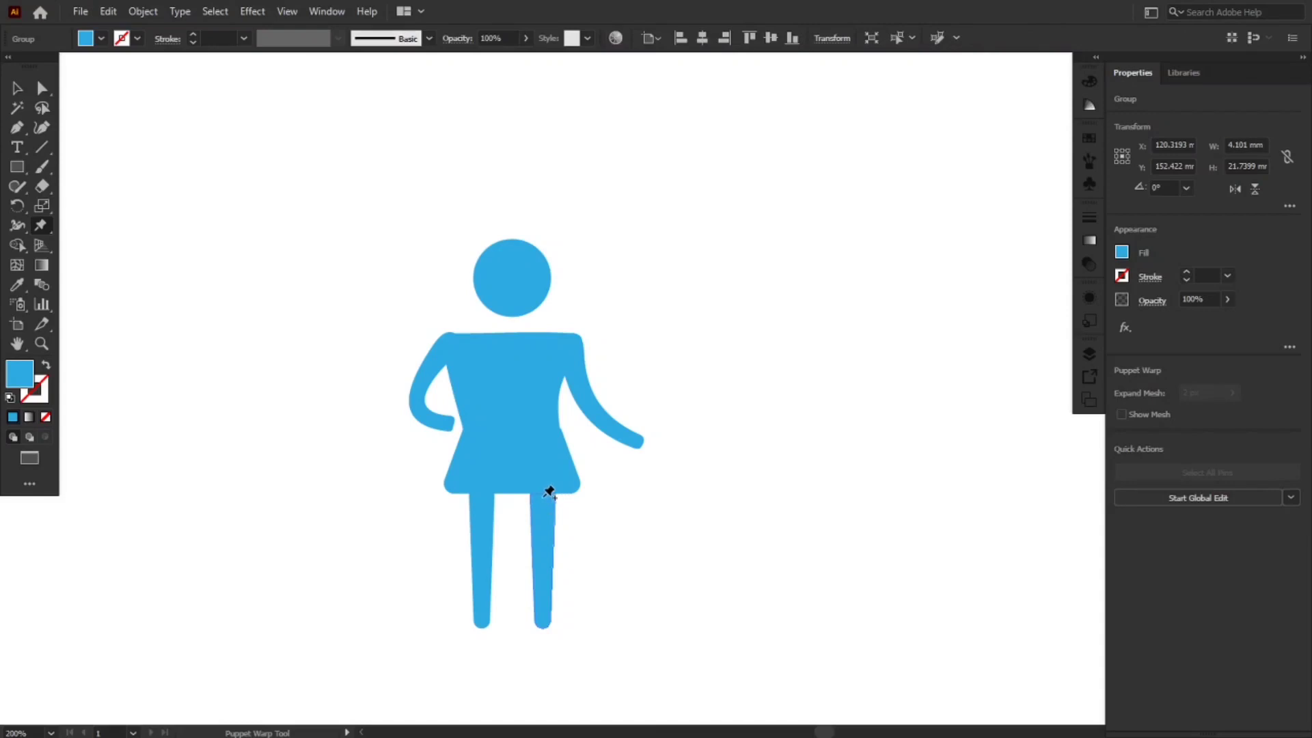
click(543, 498)
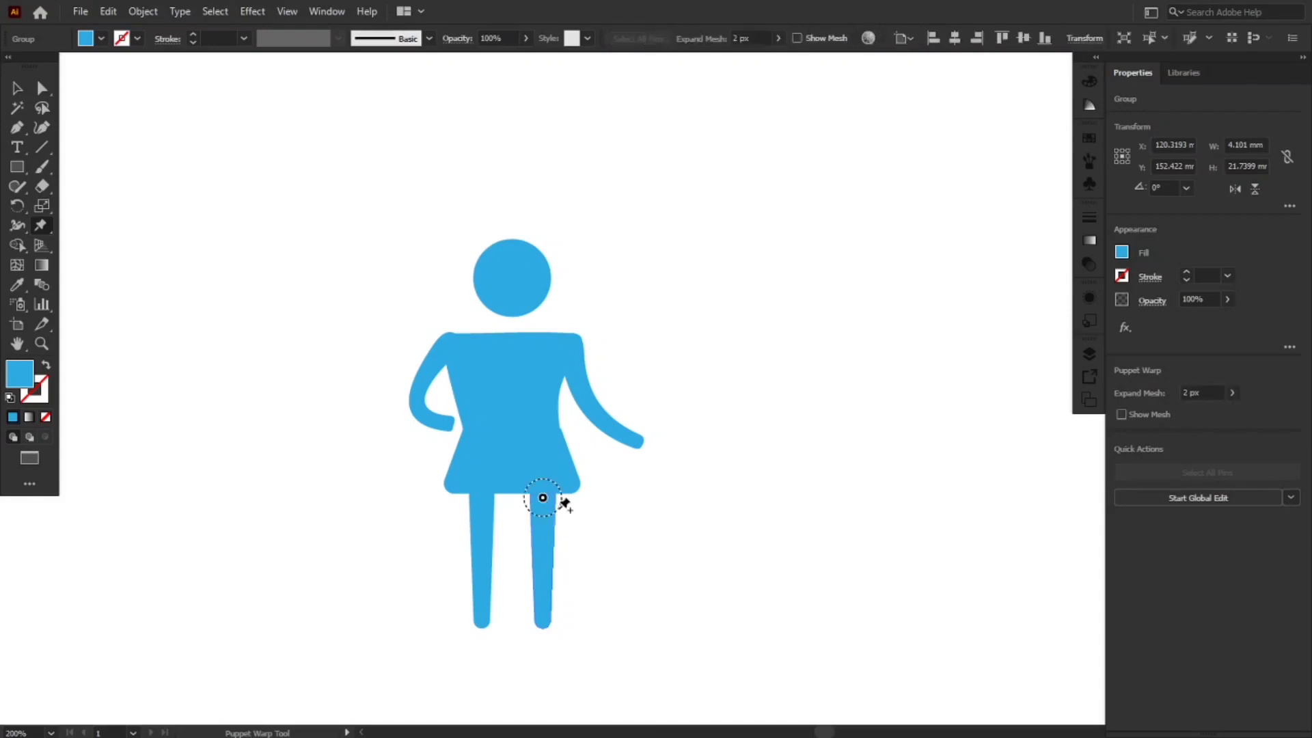
drag(558, 514, 561, 509)
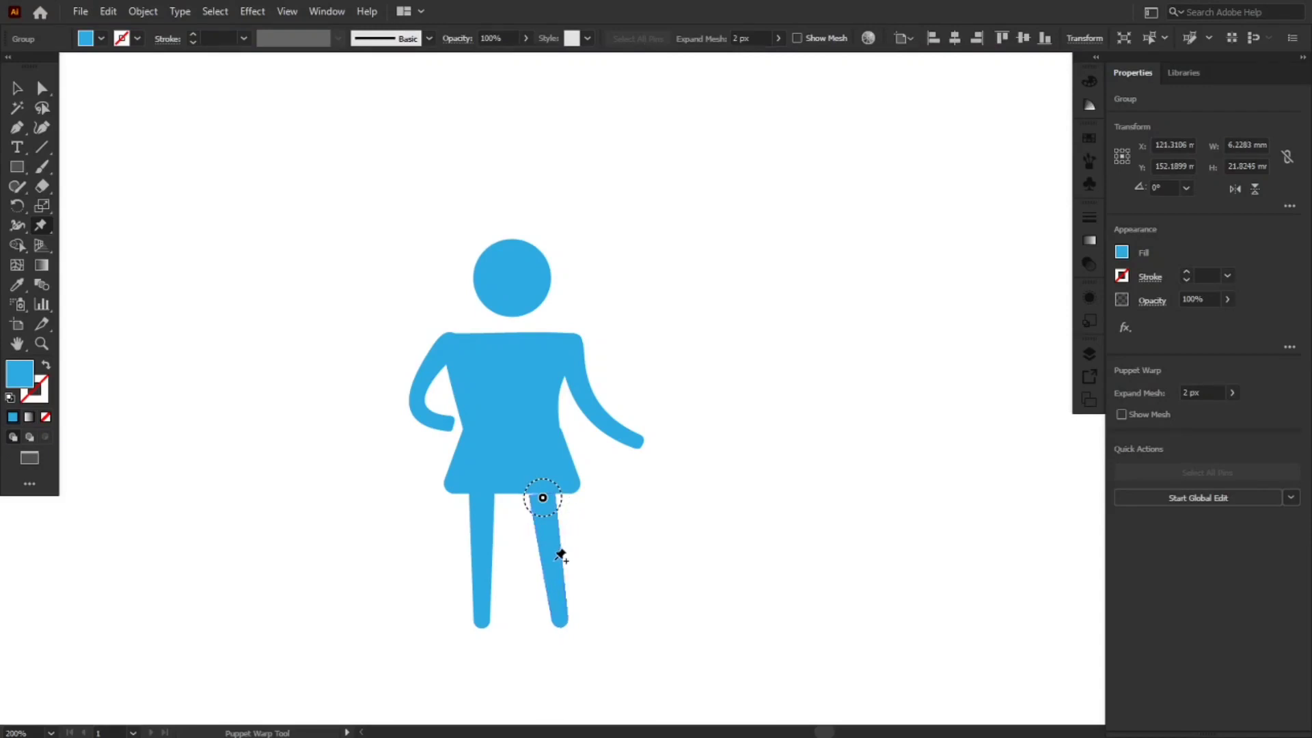
- Add knee and foot pins to the right leg, bend the foot outward, and nudge the warped leg slightly up into the skirt
click(552, 561)
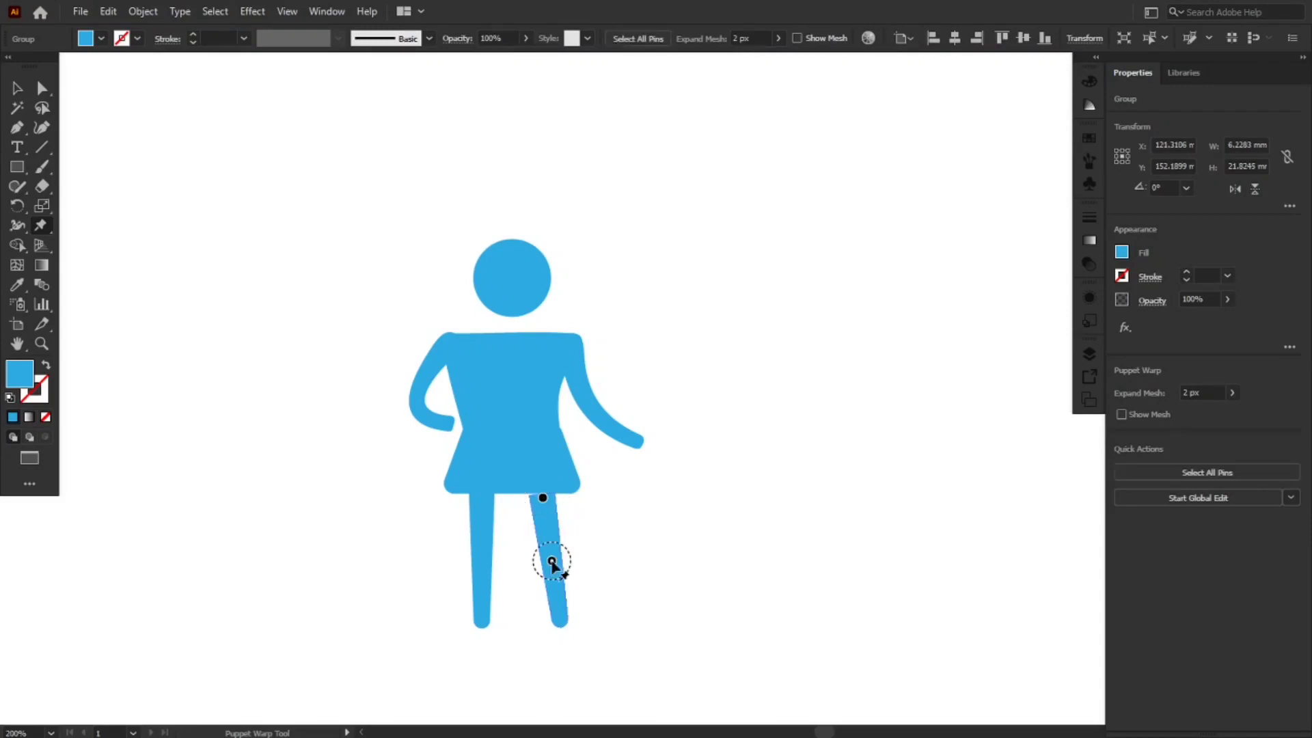
click(566, 612)
drag(565, 613, 591, 604)
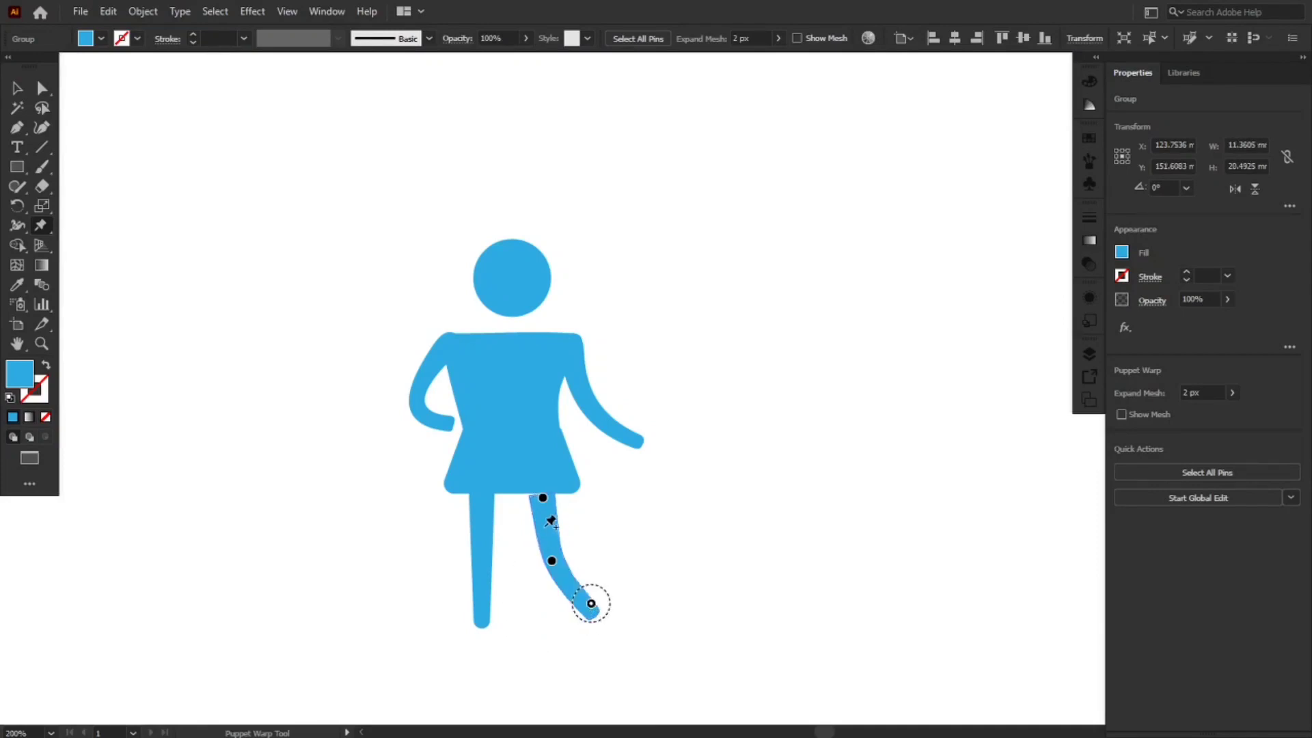
key(v)
drag(553, 543, 553, 540)
click(521, 634)
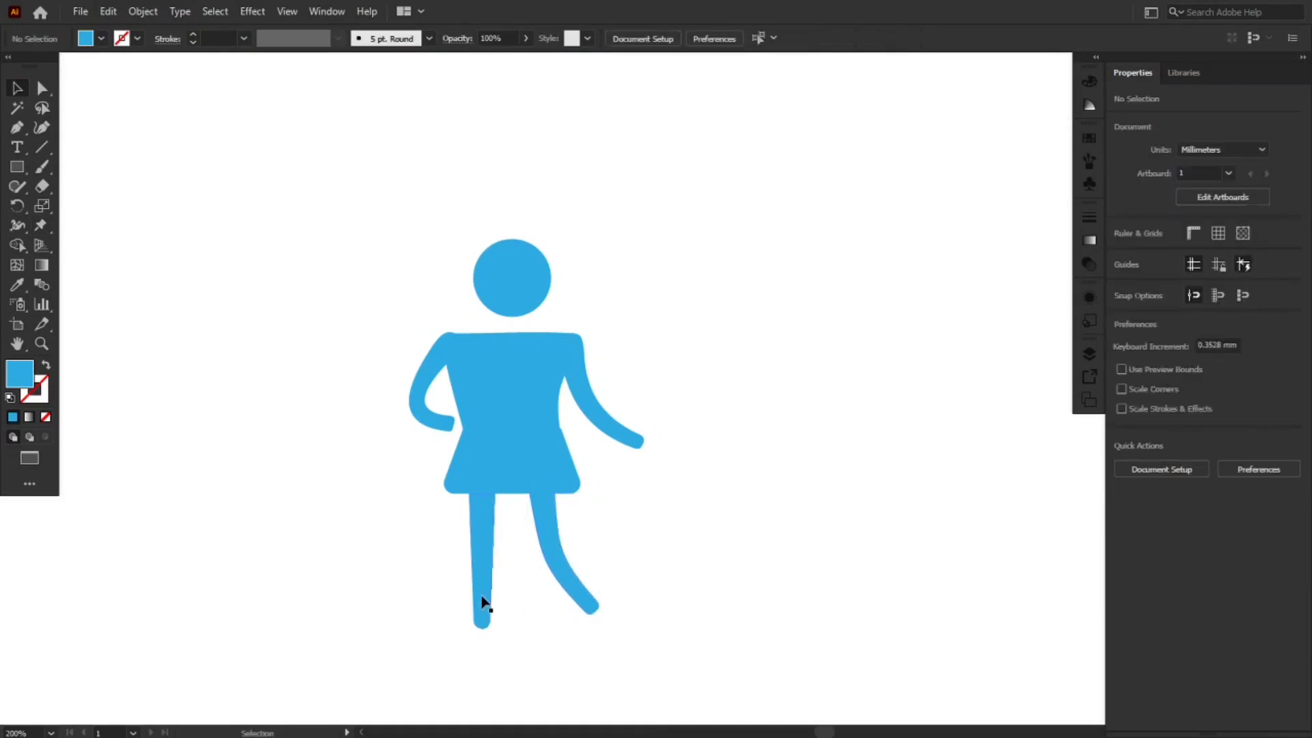
- Apply Puppet Warp to the left leg, replace its automatic pins with one hip pin, and rotate the leg slightly inward
click(482, 605)
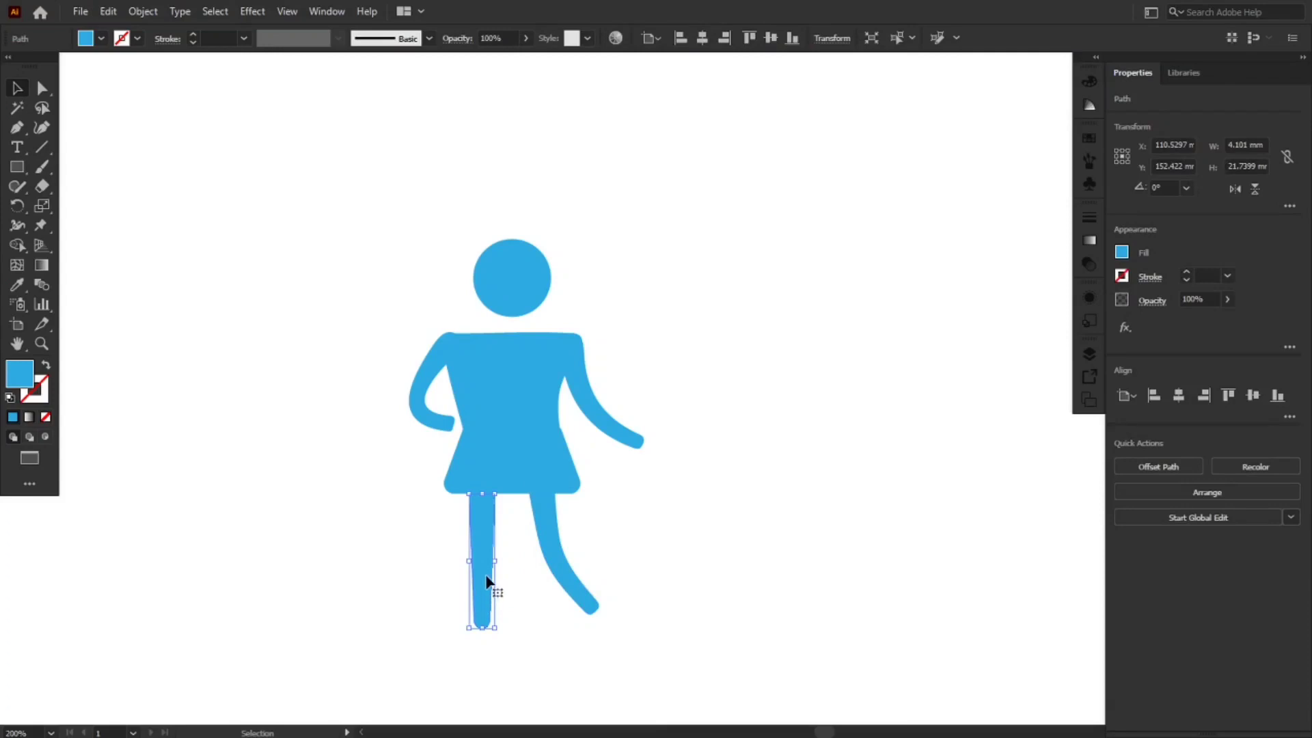
click(41, 226)
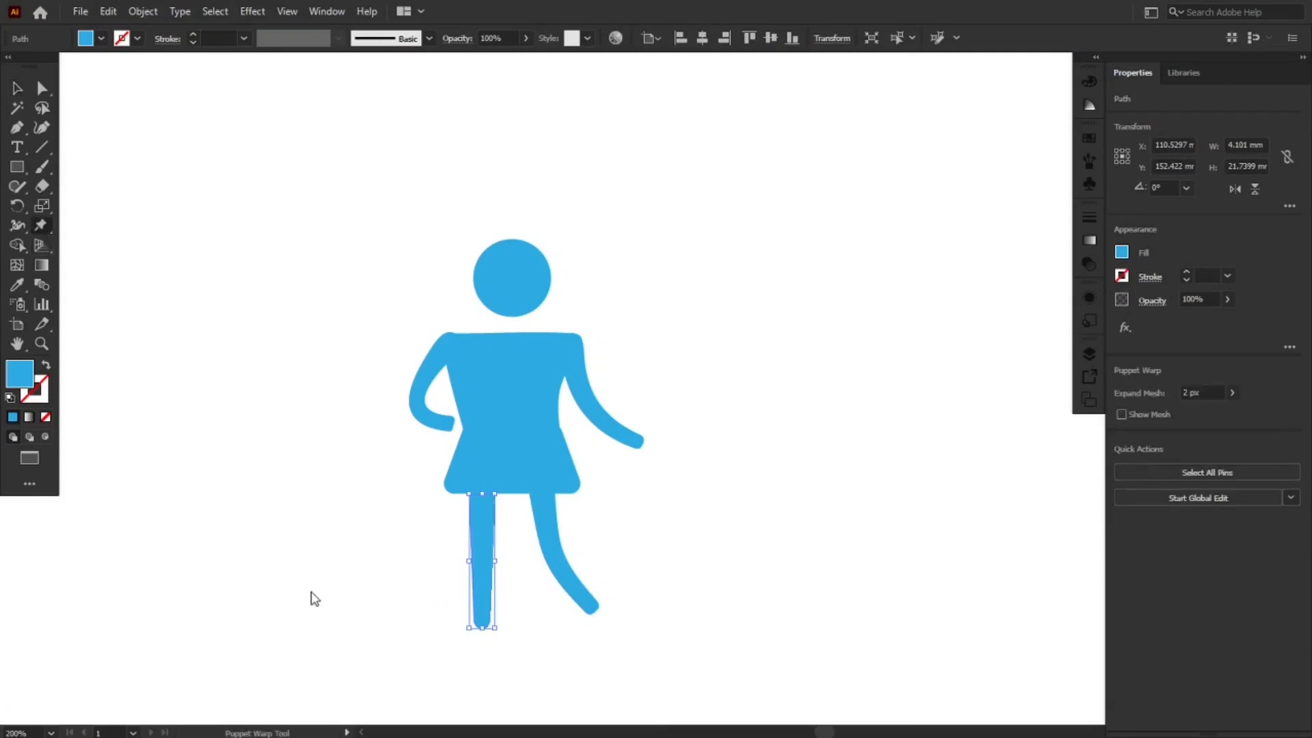
click(477, 617)
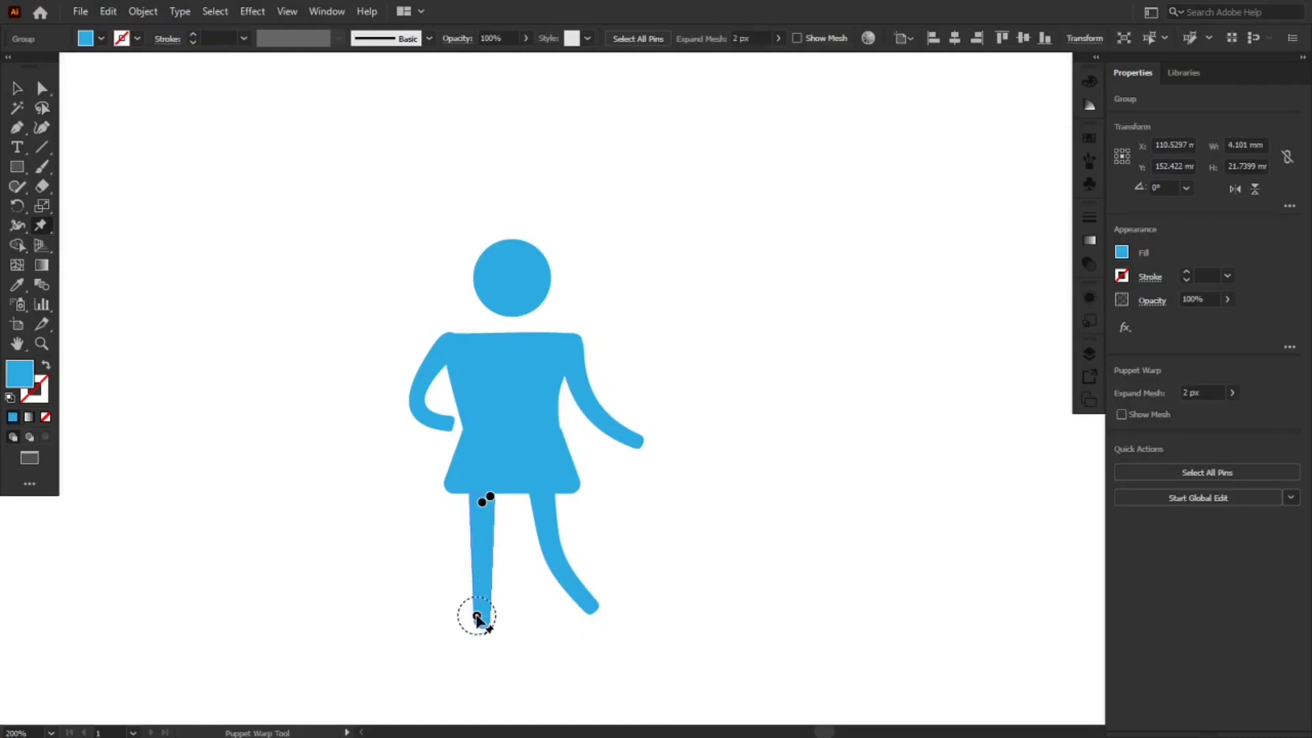
click(489, 500)
key(Delete)
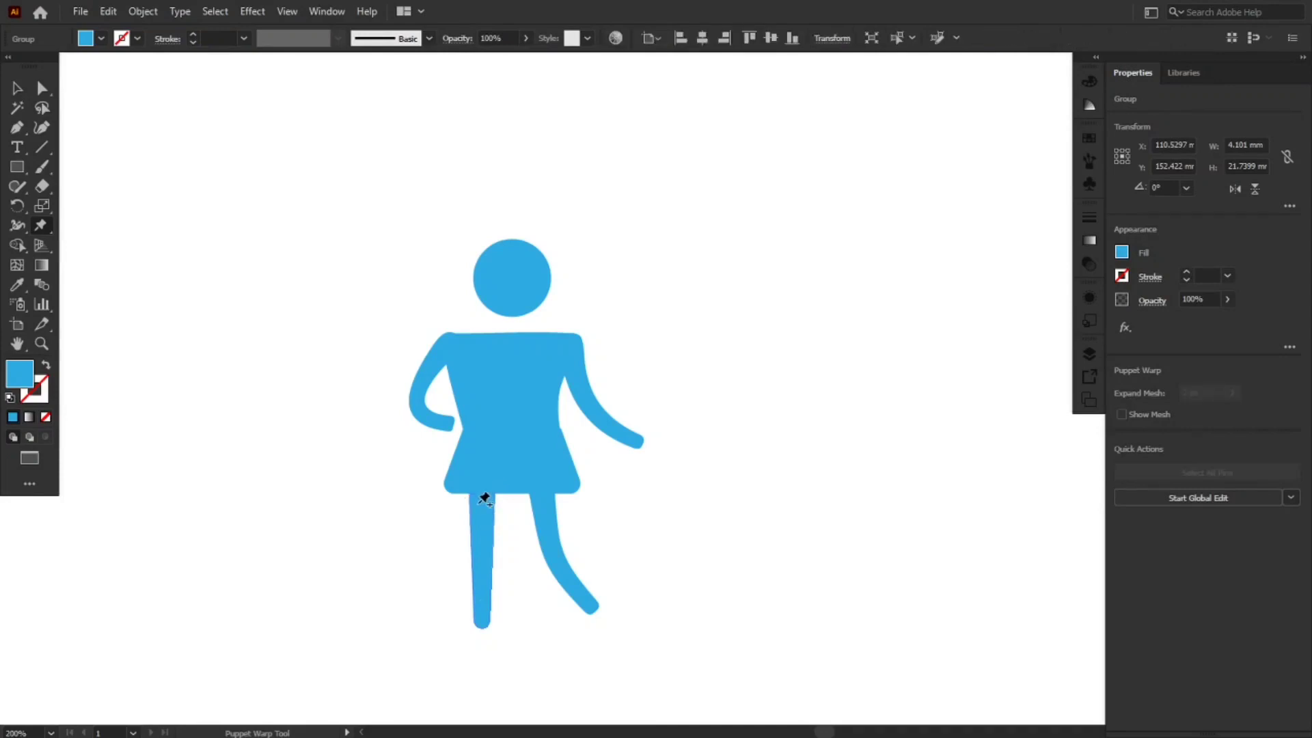
click(482, 498)
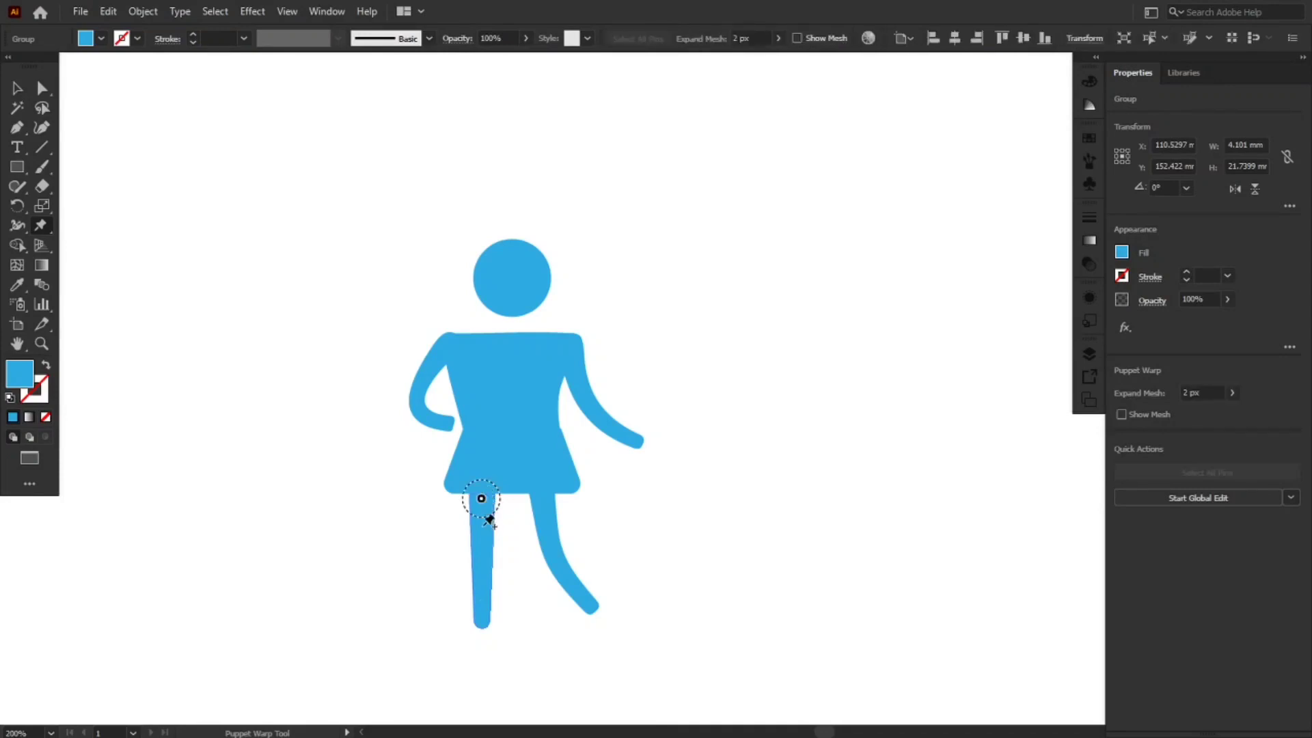
drag(483, 517, 486, 522)
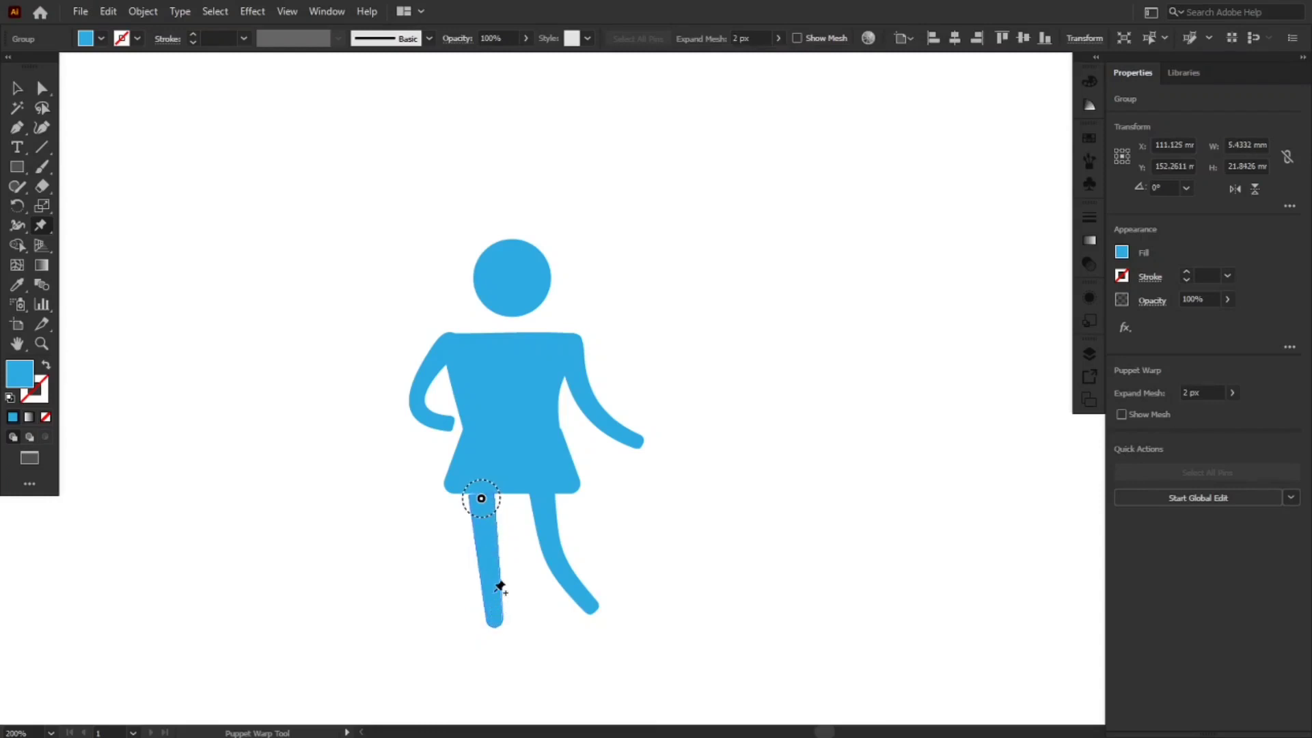
- Add knee and foot pins to the left leg, bend the foot outward, and move the leg up about 1.5 mm into the skirt
click(484, 567)
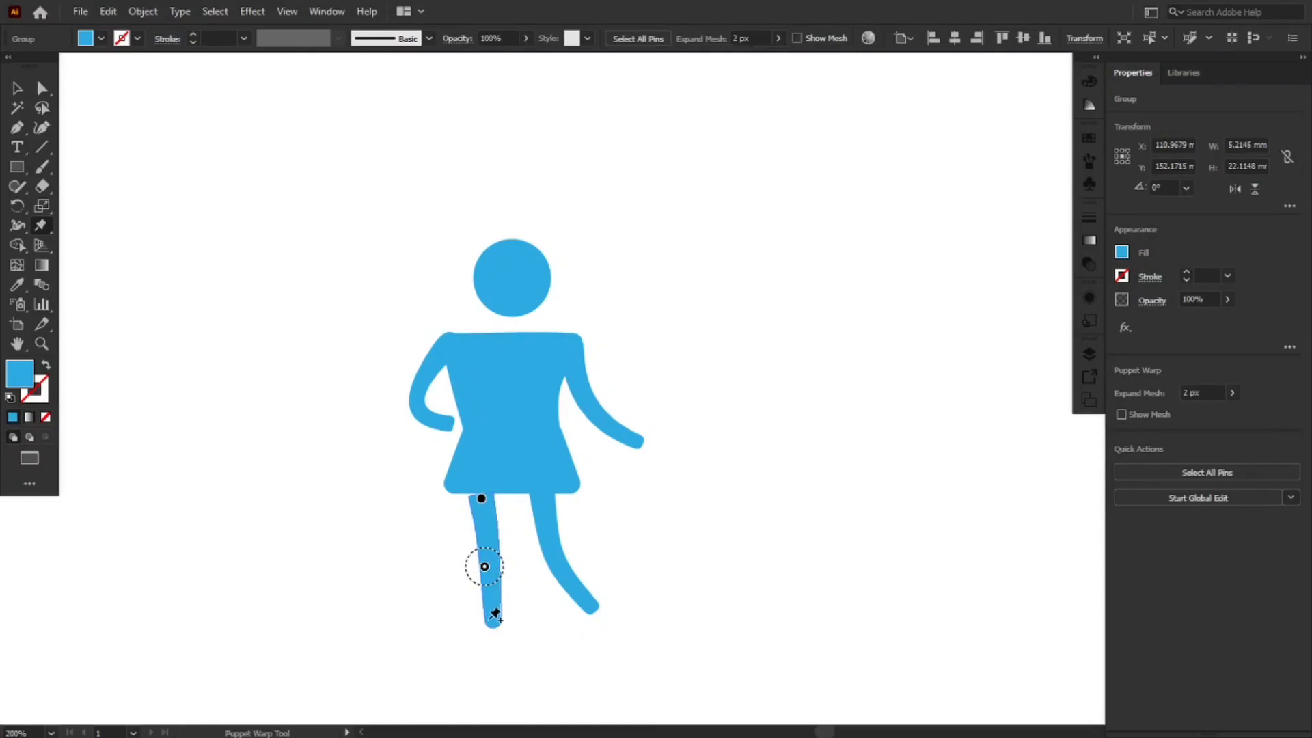
click(492, 616)
drag(492, 619, 477, 620)
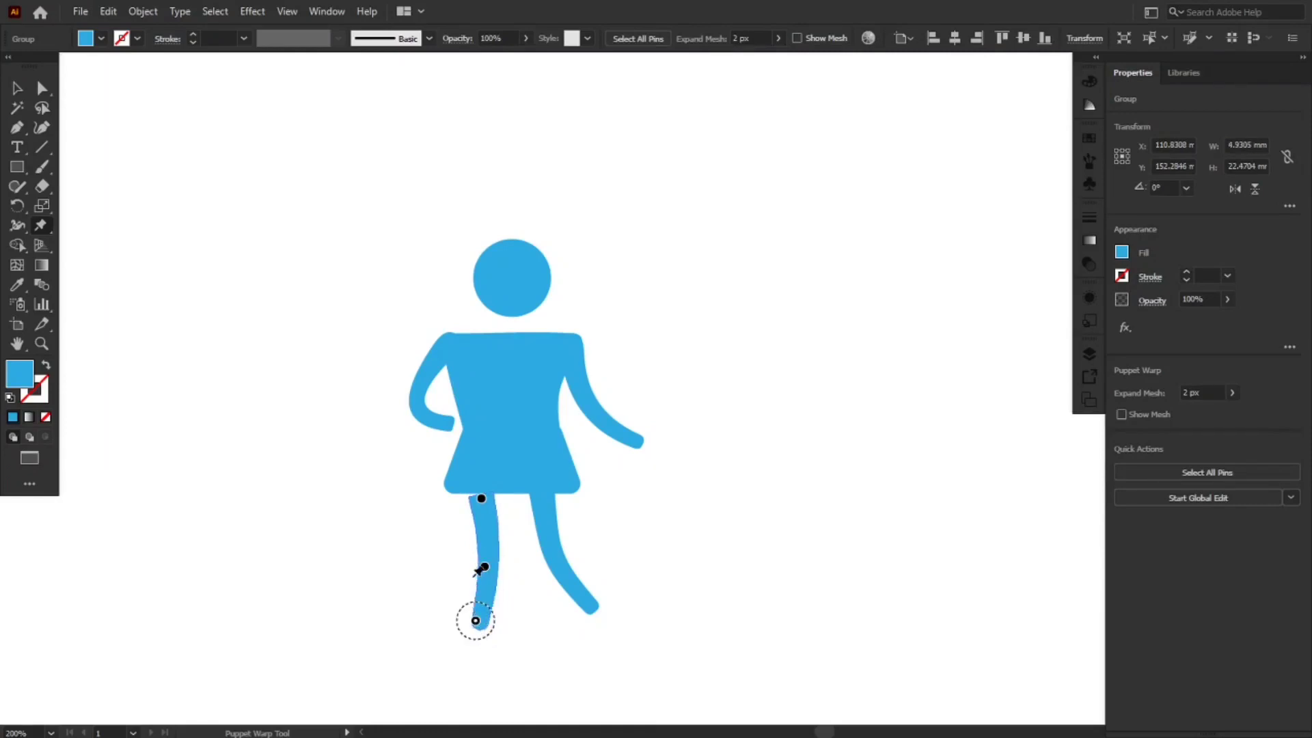
key(v)
drag(486, 533, 486, 525)
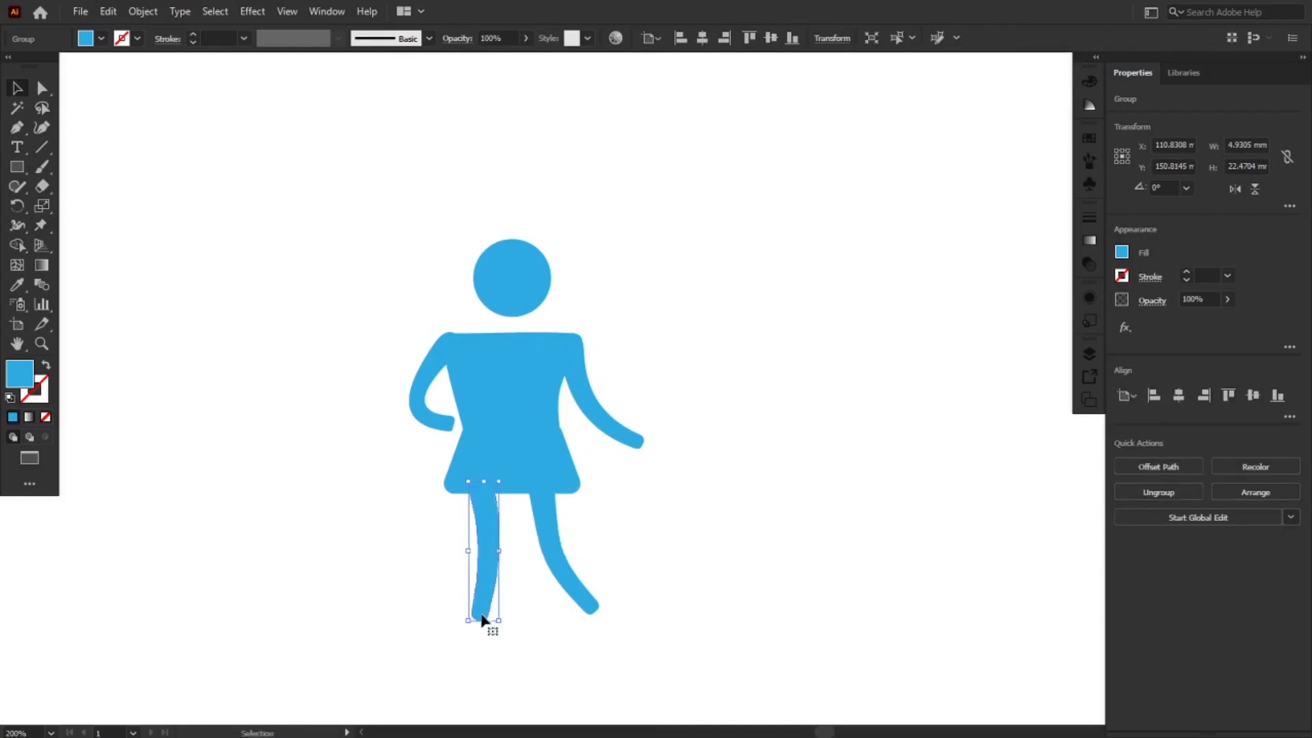
click(376, 610)
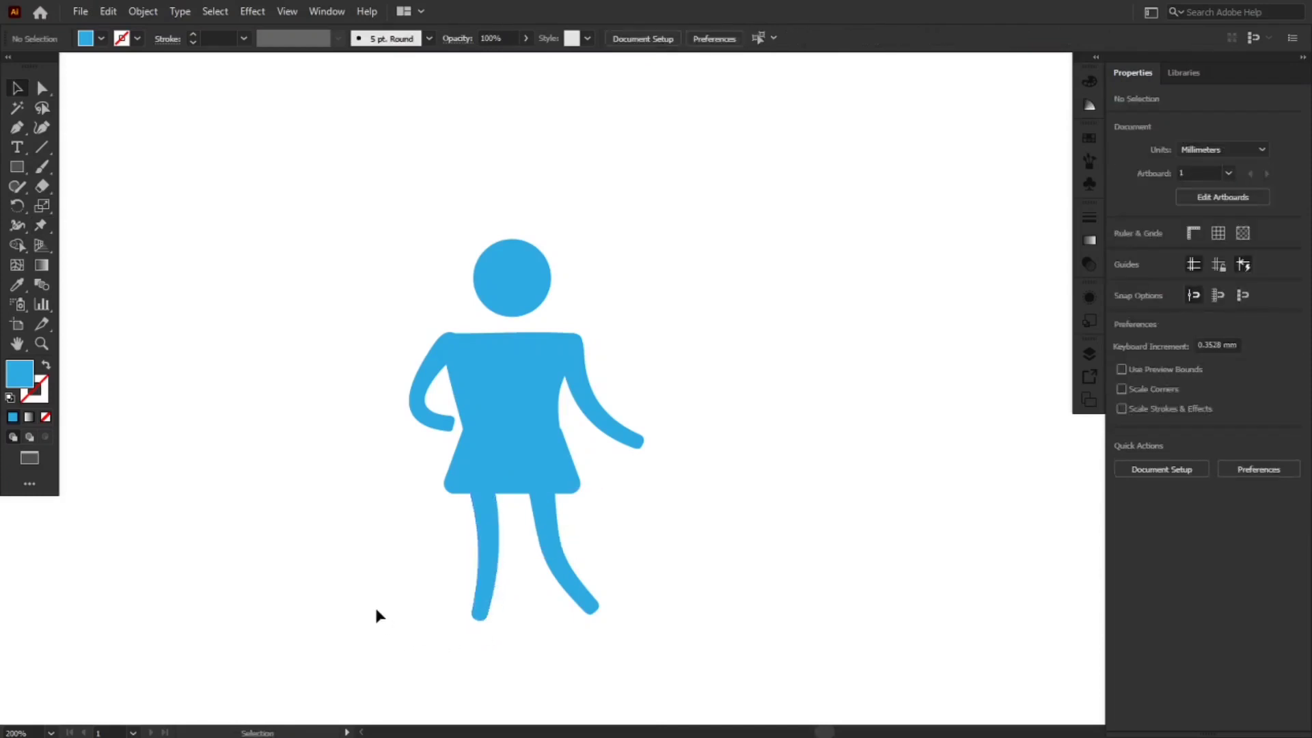
- Reposition the skirt's upper-right anchor point so its waist corner lines up with the torso's curved edge
click(551, 448)
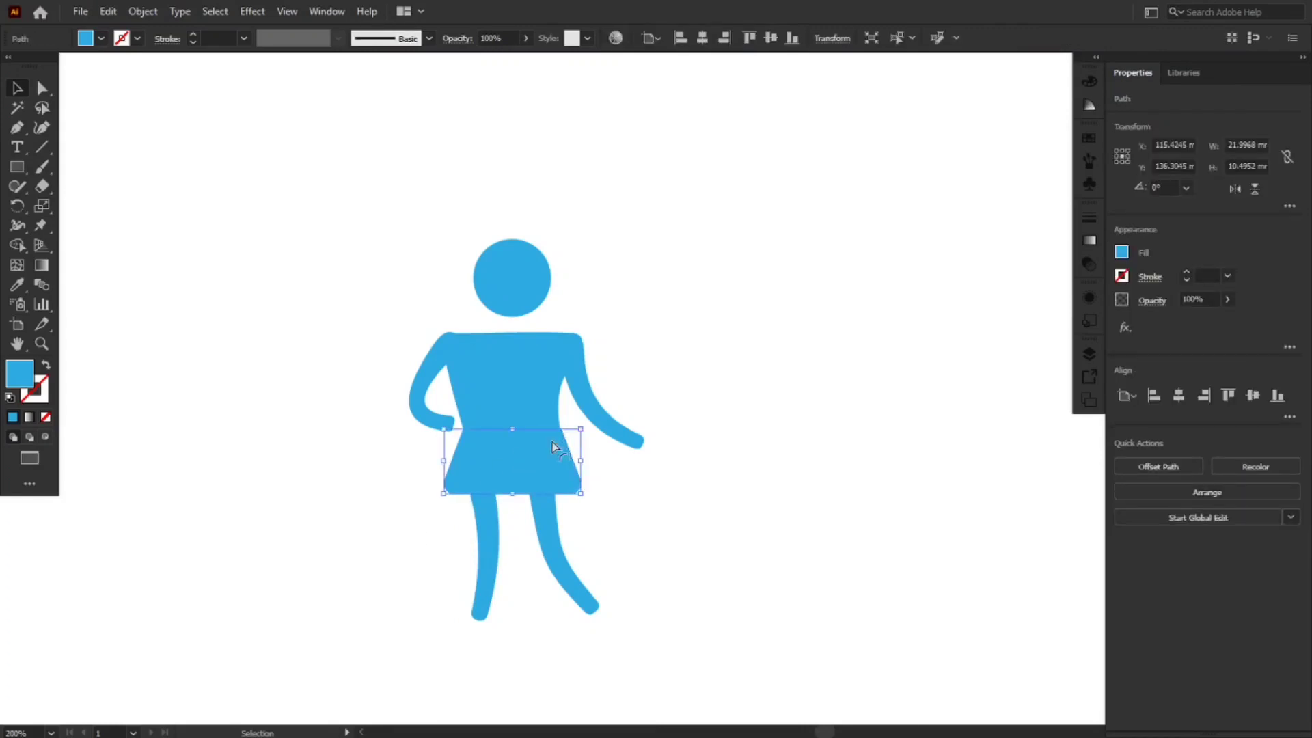
key(a)
click(588, 464)
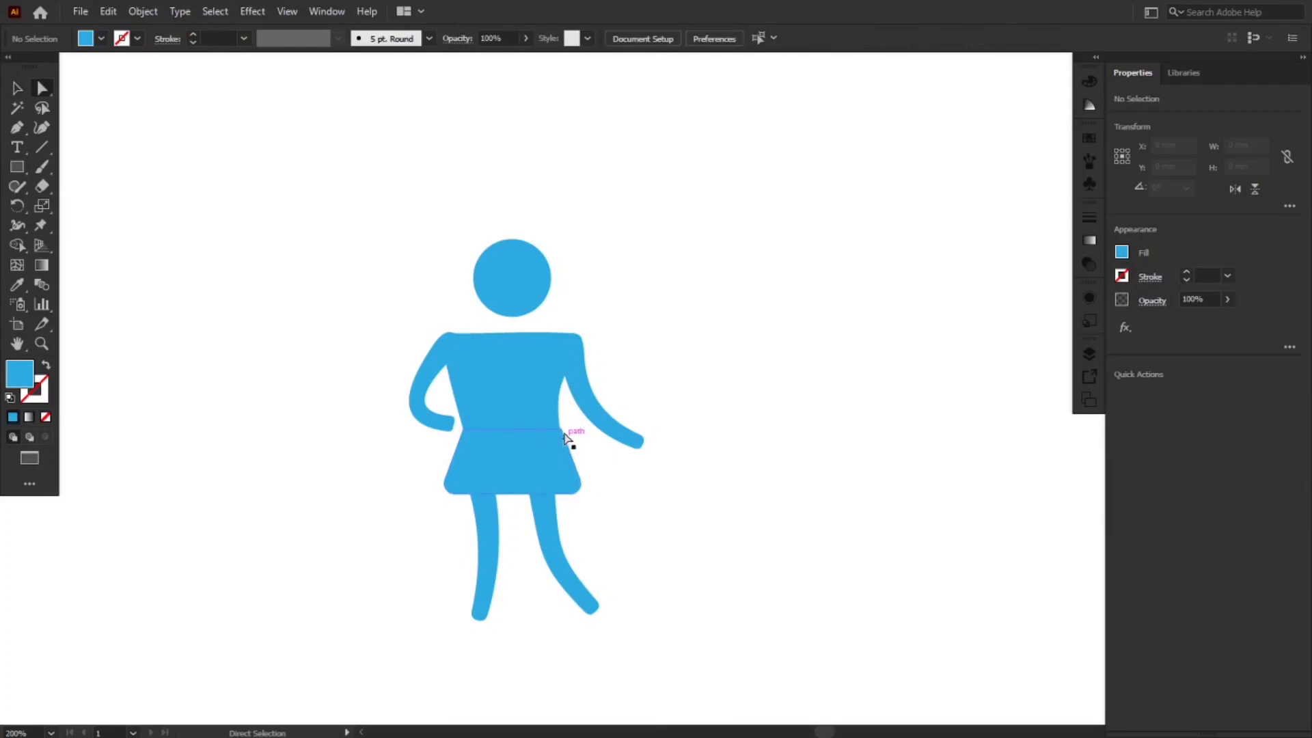
drag(561, 431, 556, 434)
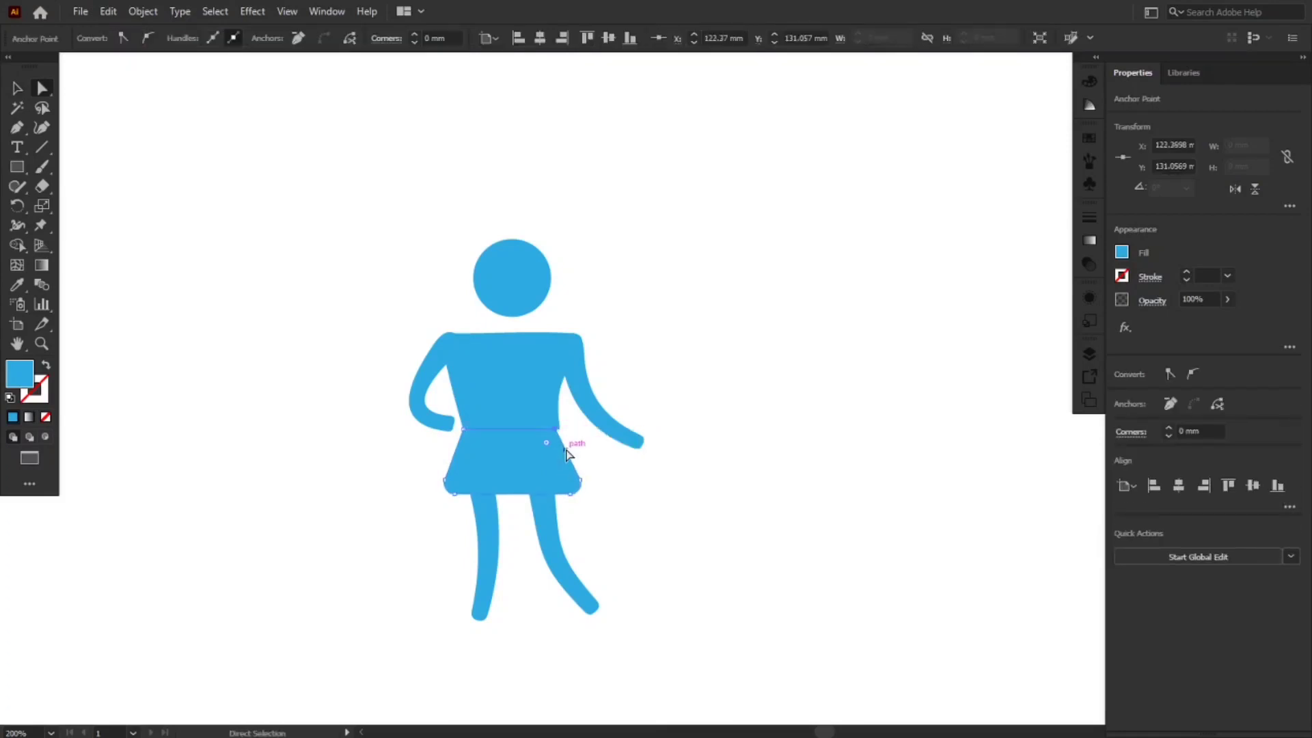
scroll(564, 451, up, 3)
drag(541, 388, 552, 384)
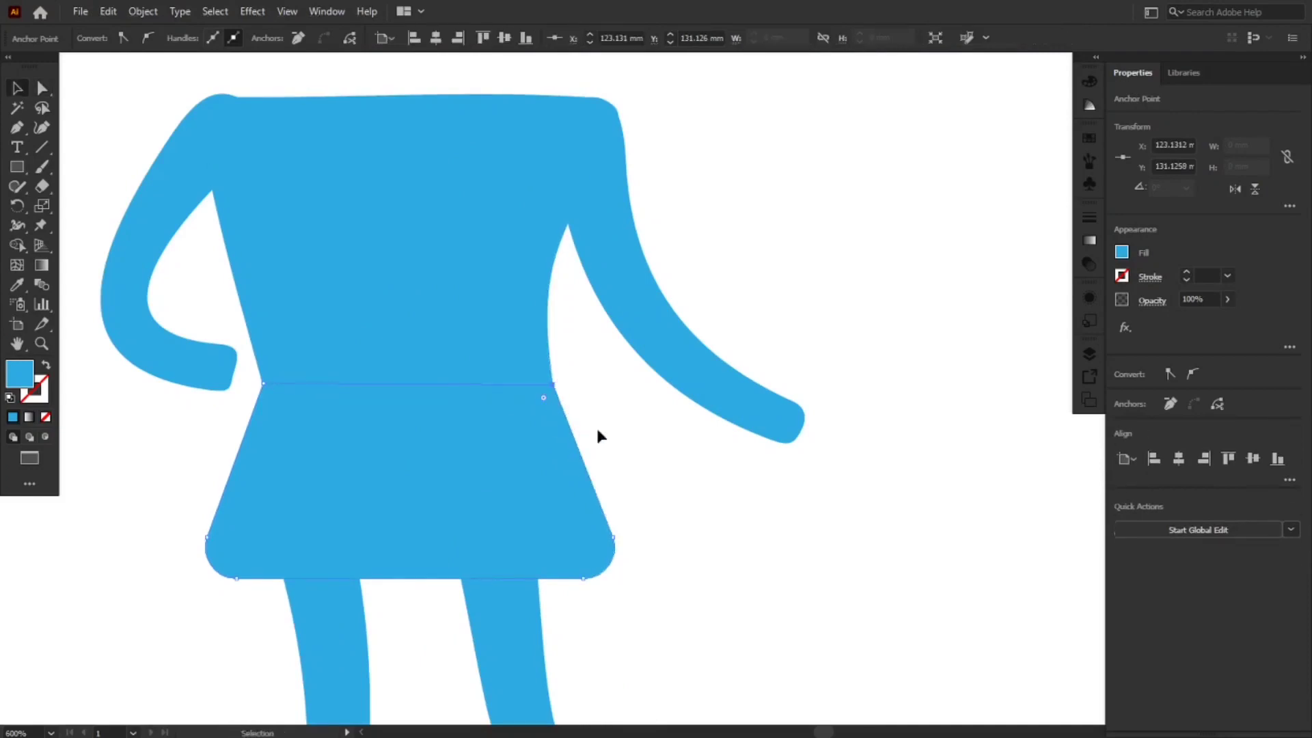
click(597, 433)
key(v)
scroll(657, 490, down, 3)
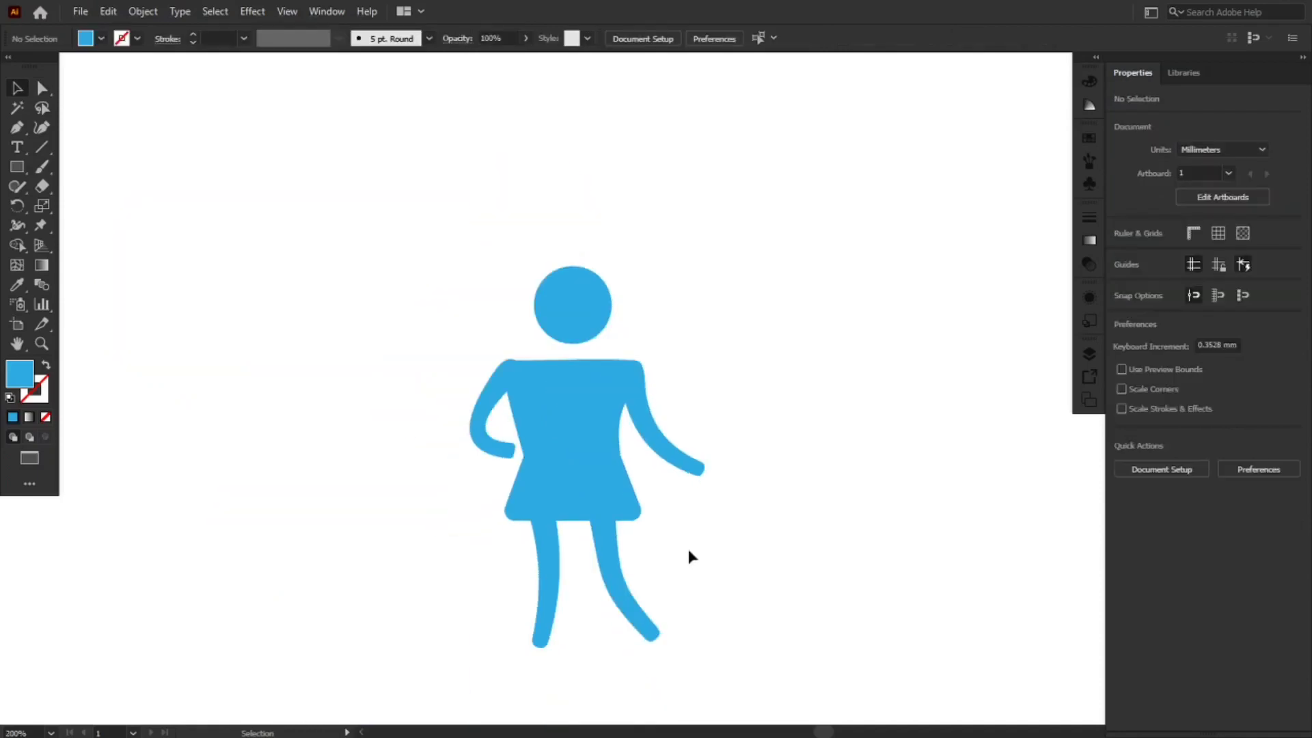
- Nudge the bent left arm one increment right toward the torso
click(496, 385)
key(Right)
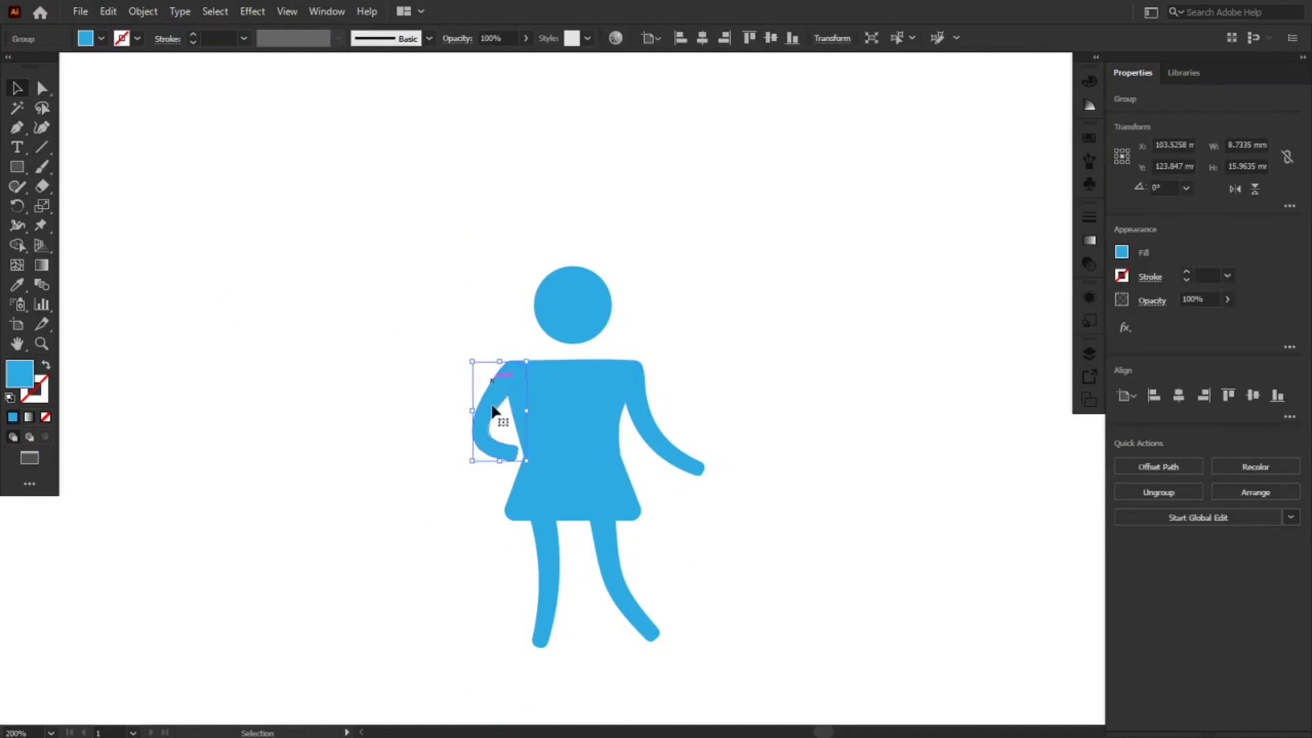
click(757, 392)
- Raise the head circle's top anchor point by about 1.3 mm to stretch the head into an egg shape
click(585, 334)
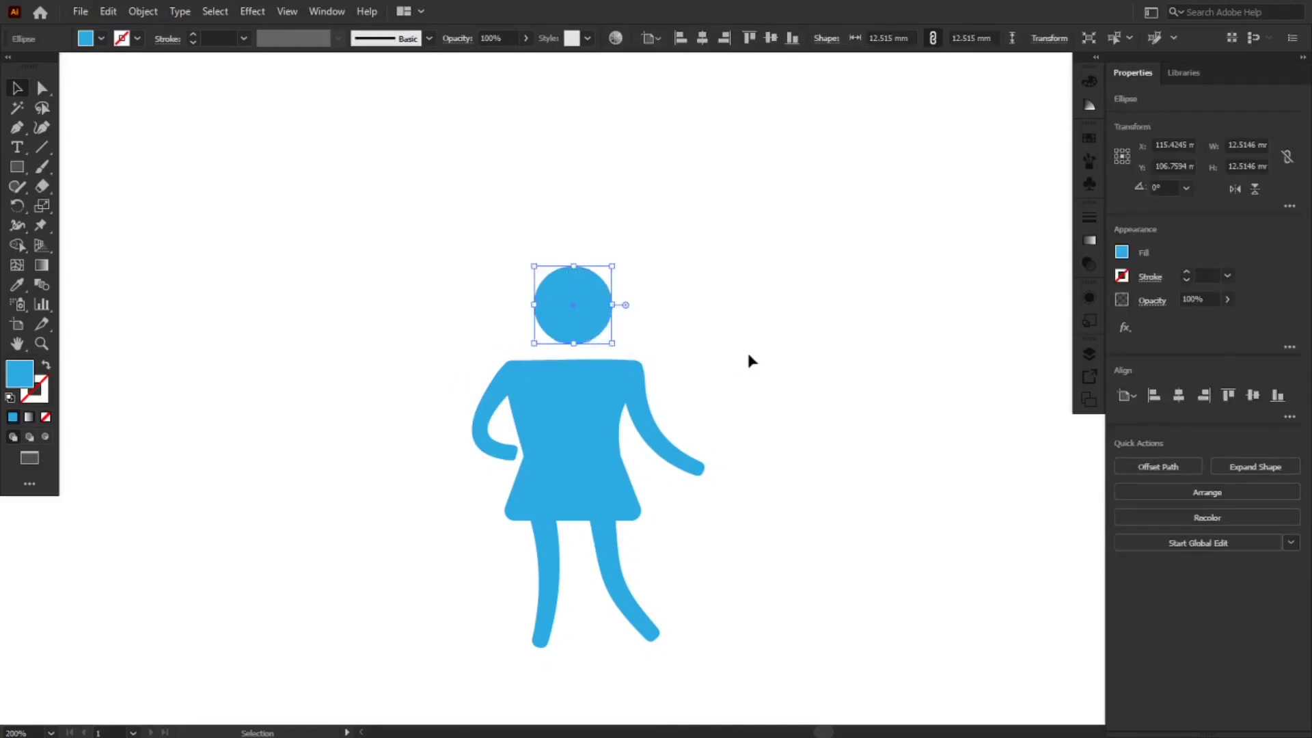
key(a)
click(788, 362)
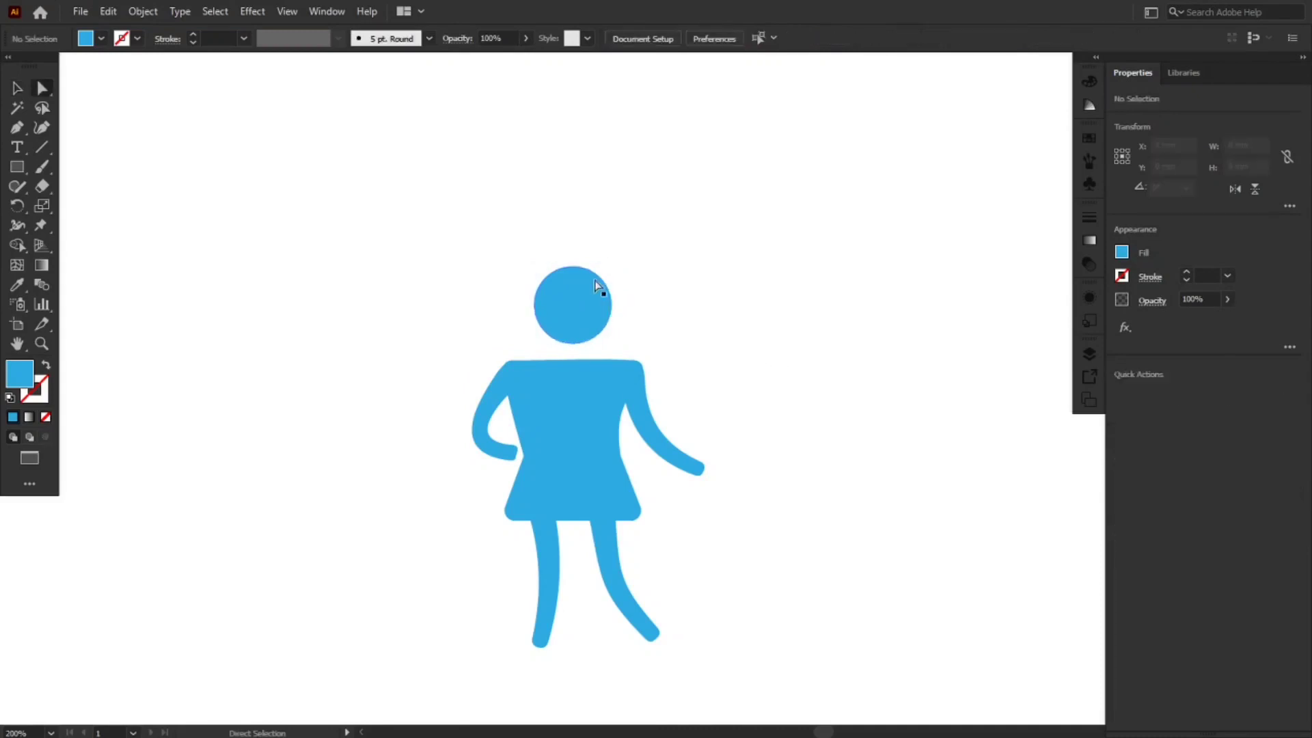
click(576, 268)
drag(573, 267, 573, 258)
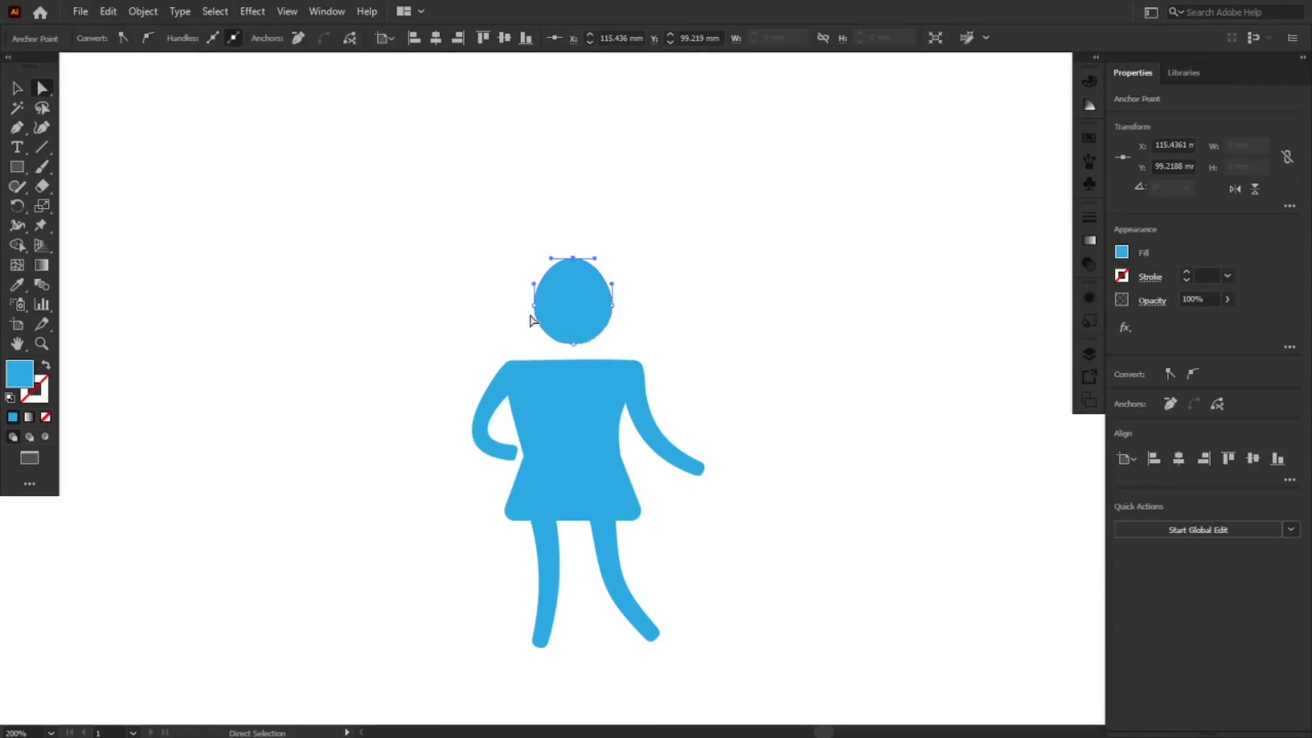
key(v)
click(454, 328)
- Apply Puppet Warp to the head with a single pin at its top and rotate around it to tilt the head
click(568, 333)
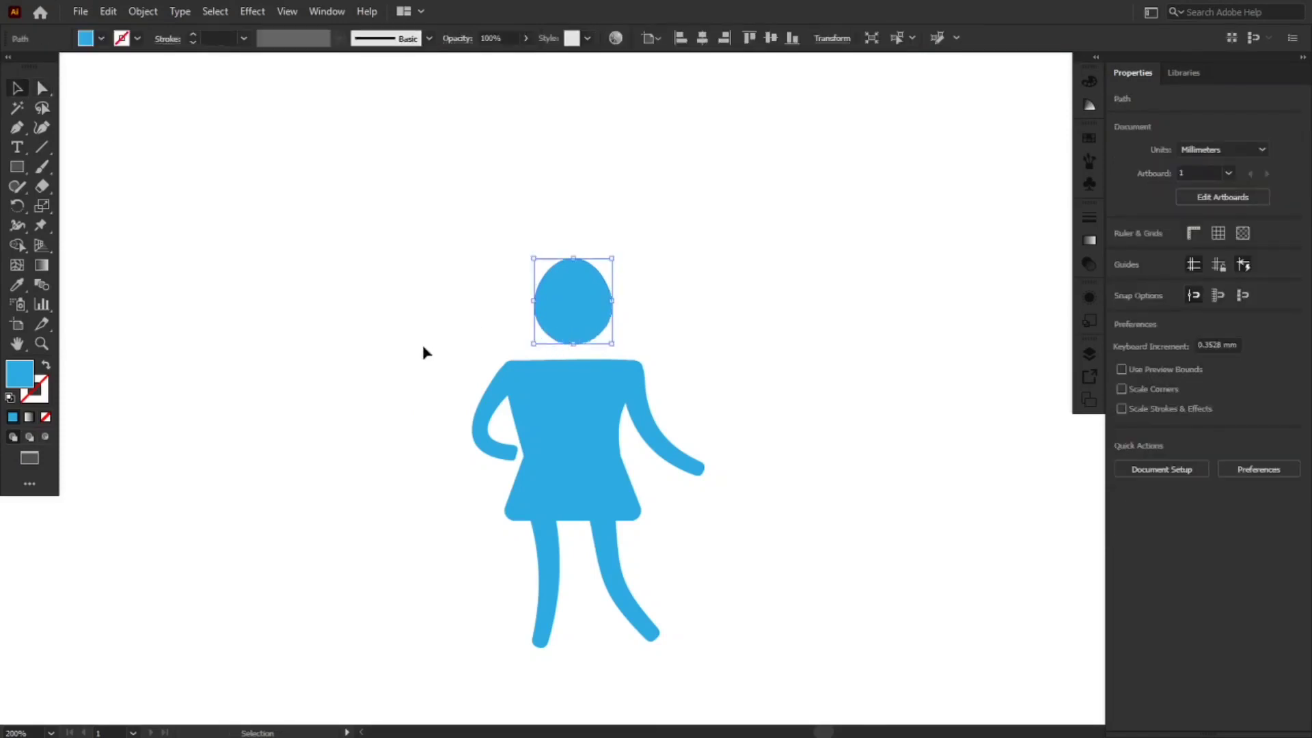
click(42, 225)
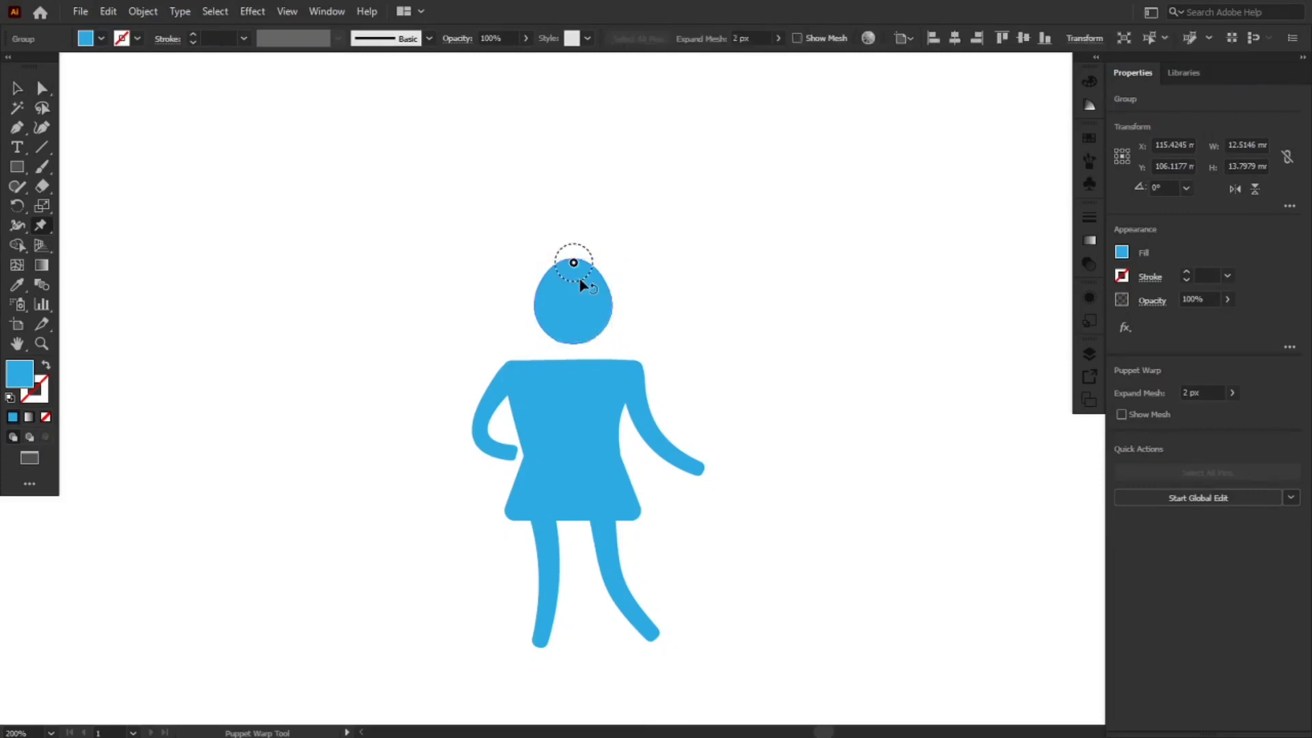
drag(580, 283, 594, 312)
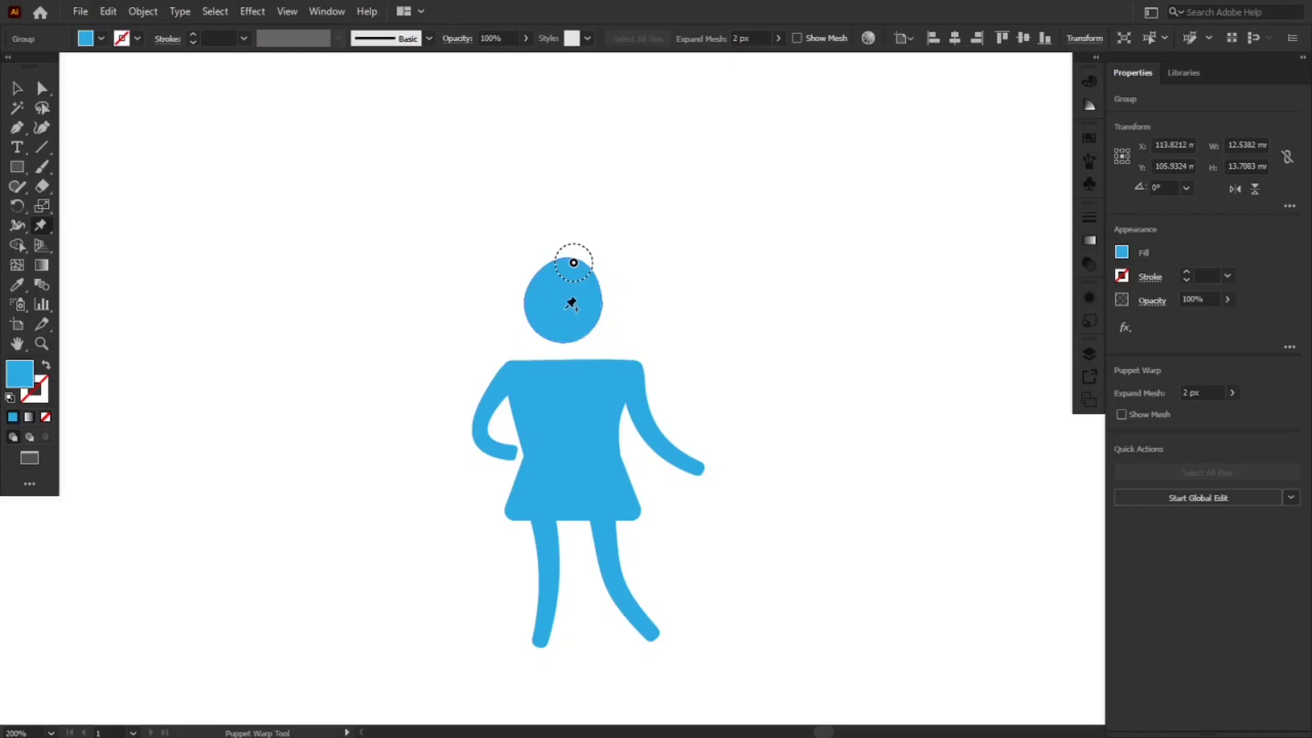
- Move the tilted head down closer to the shoulders and shift it back over the middle of the torso
key(v)
drag(566, 314, 562, 323)
click(684, 366)
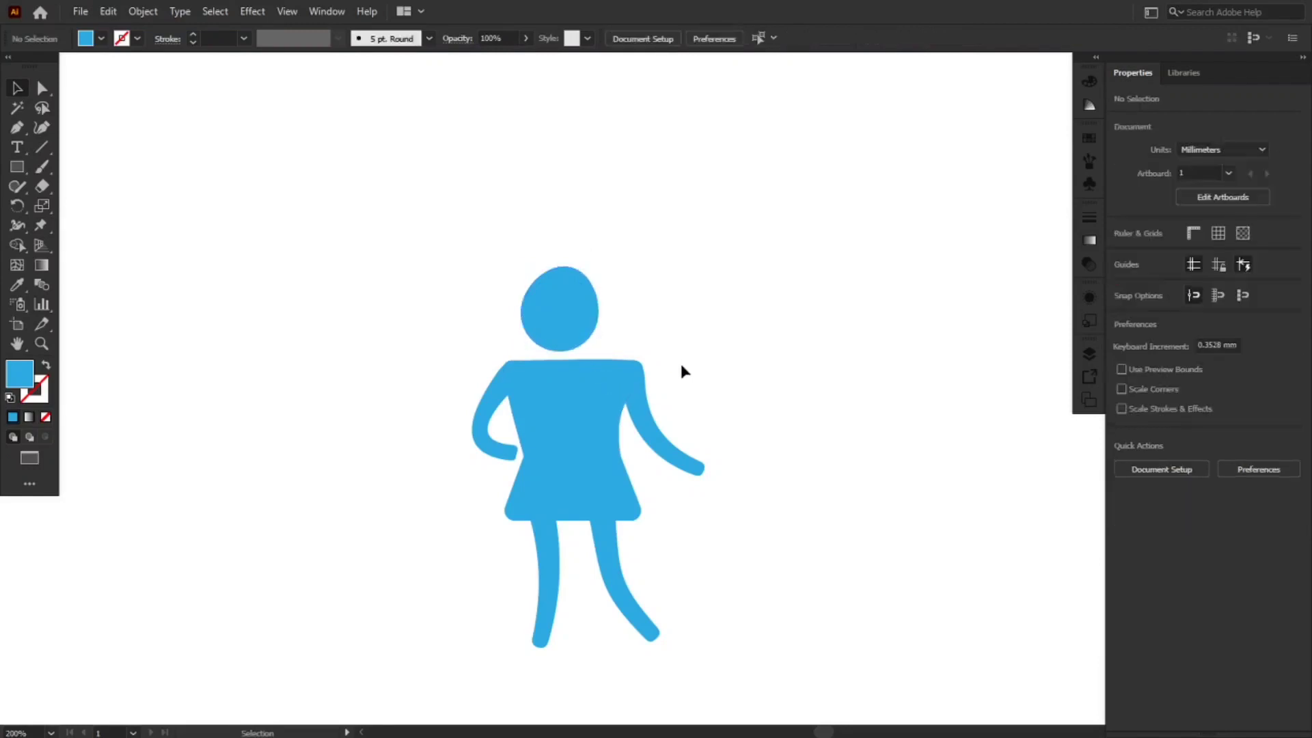
mouse_move(589, 341)
mouse_down()
mouse_move(577, 328)
mouse_move(590, 328)
mouse_up()
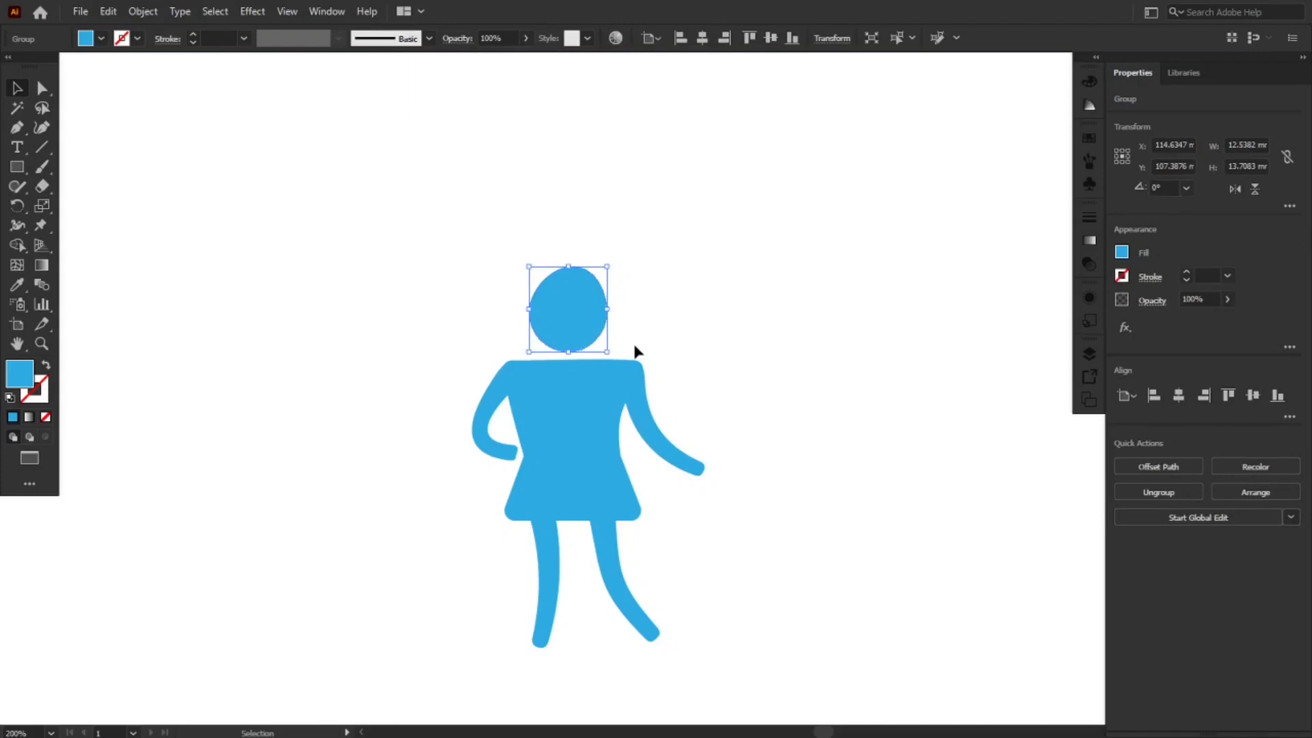
click(708, 387)
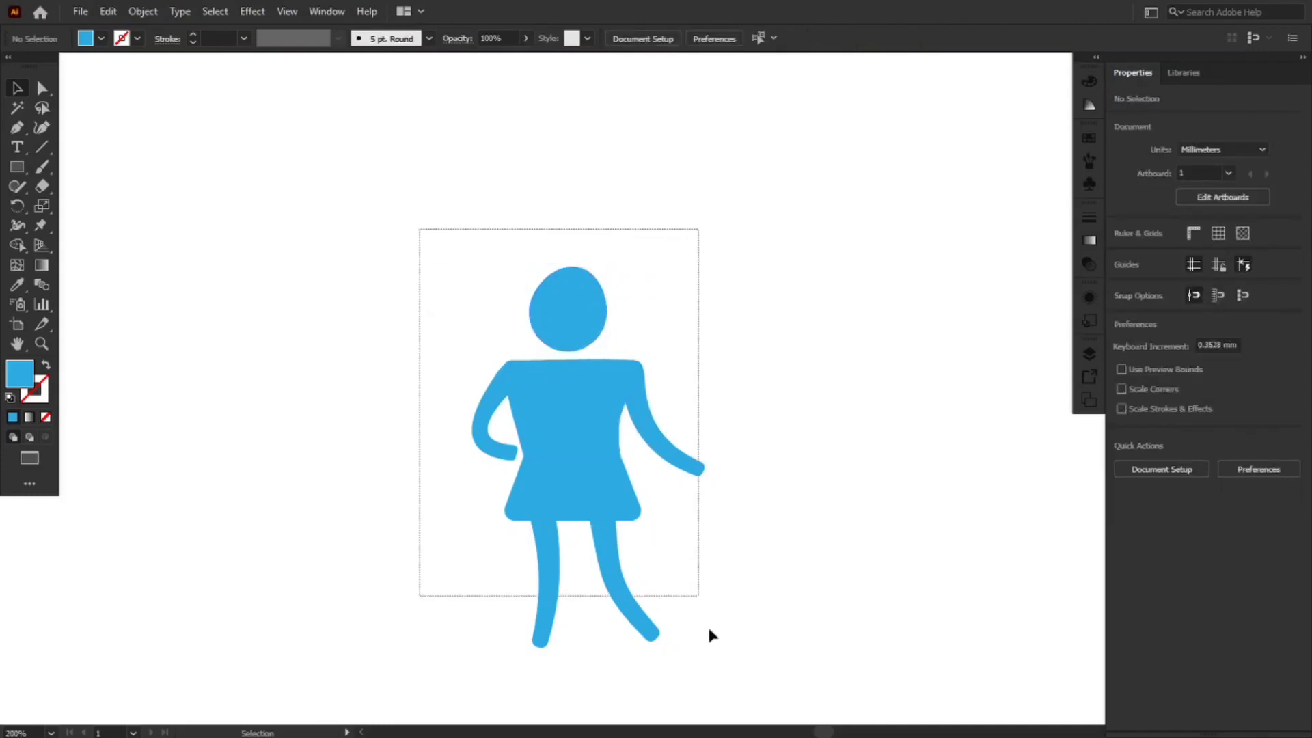
- Scale the whole figure down to about 60 percent and move it to the left side of the artboard
drag(709, 635, 660, 575)
drag(544, 484, 383, 386)
click(615, 451)
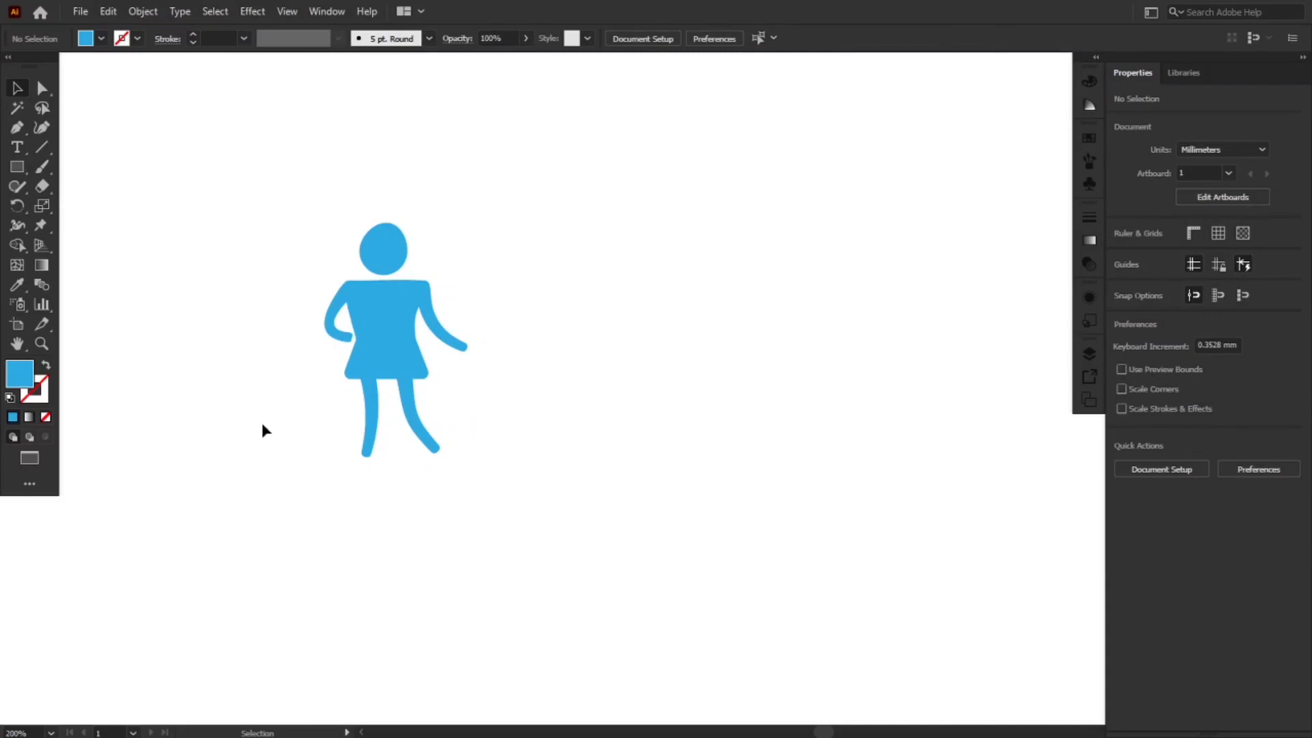
- Draw a tall rectangle about 7.9 × 26.5 mm right of the figure and a smaller one about 6.2 × 13.7 mm beside it
key(m)
drag(644, 269, 693, 432)
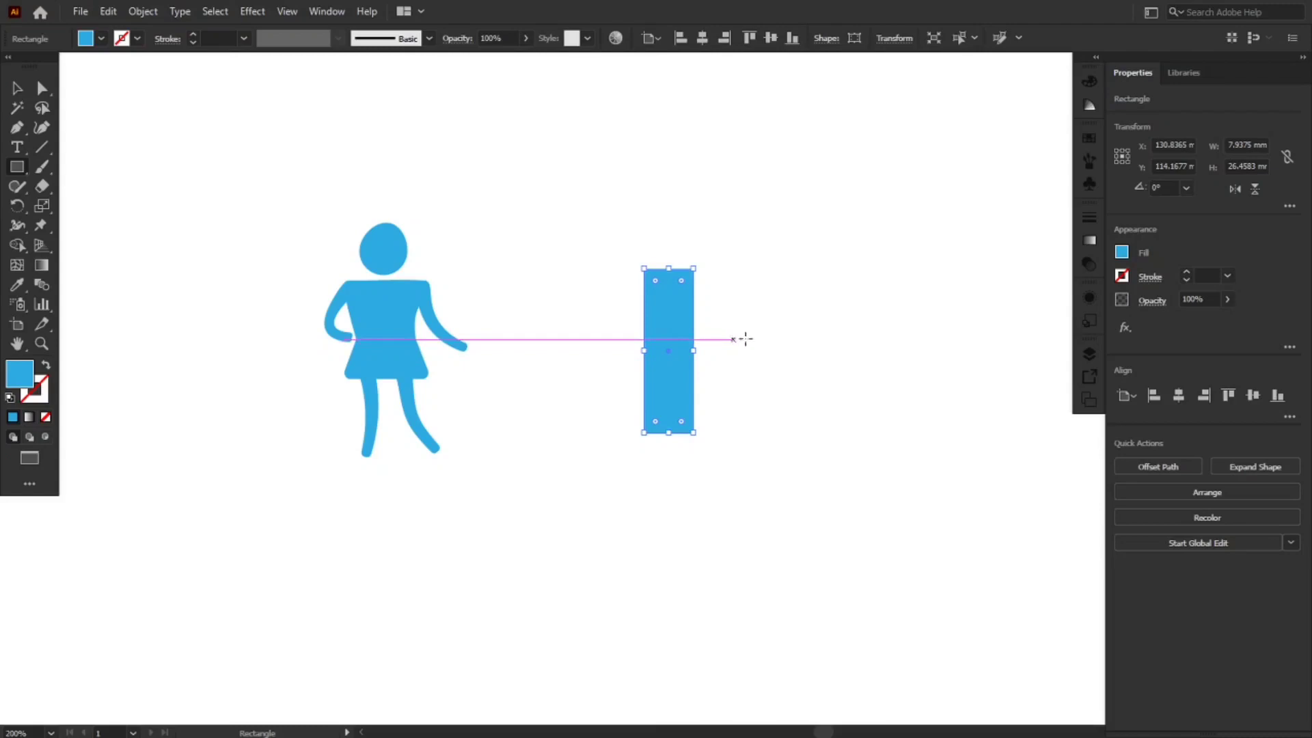
drag(733, 340, 773, 423)
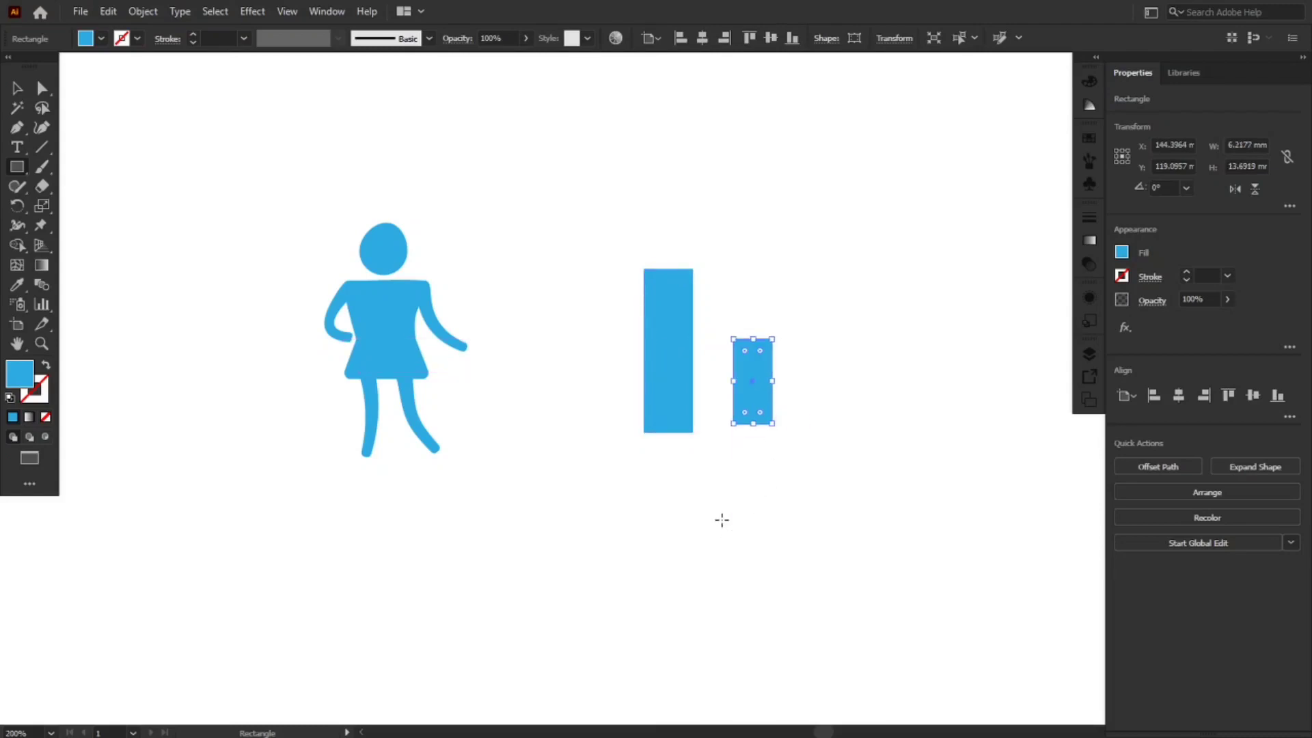
- Apply Puppet Warp to the tall rectangle and show its mesh
key(v)
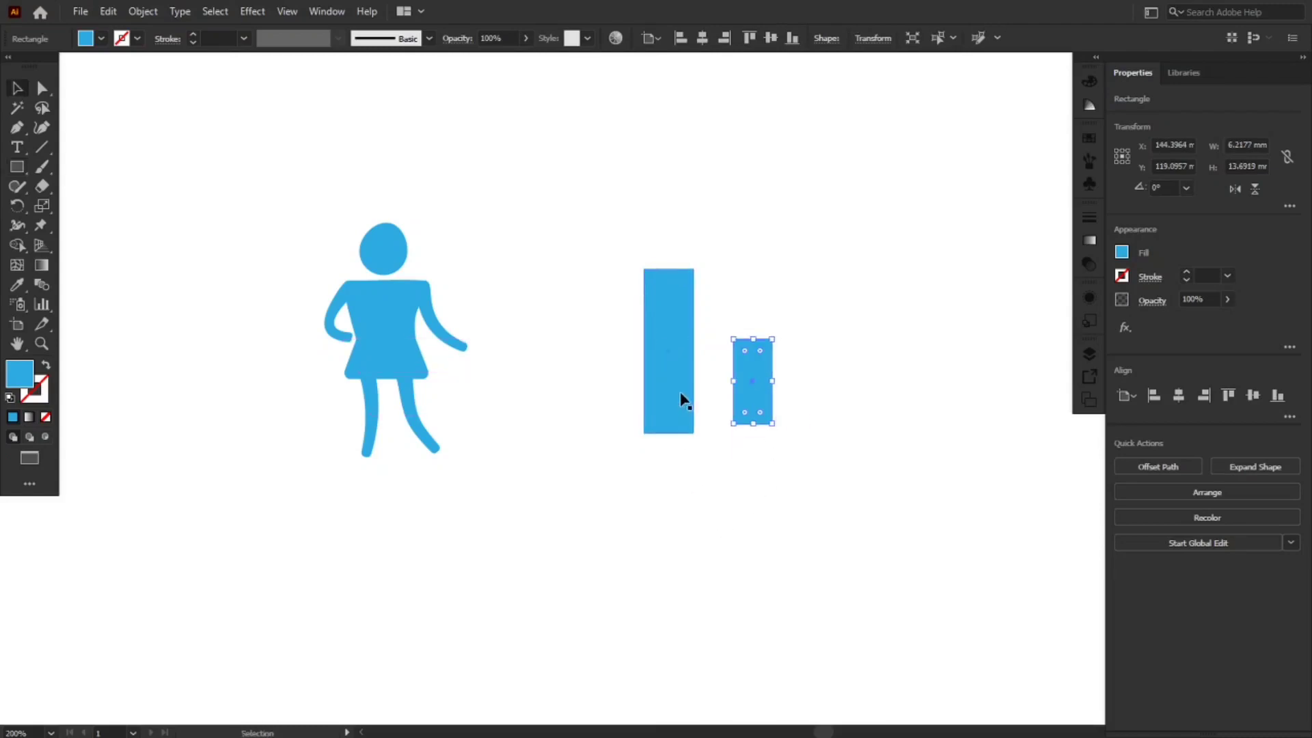
click(682, 403)
click(41, 225)
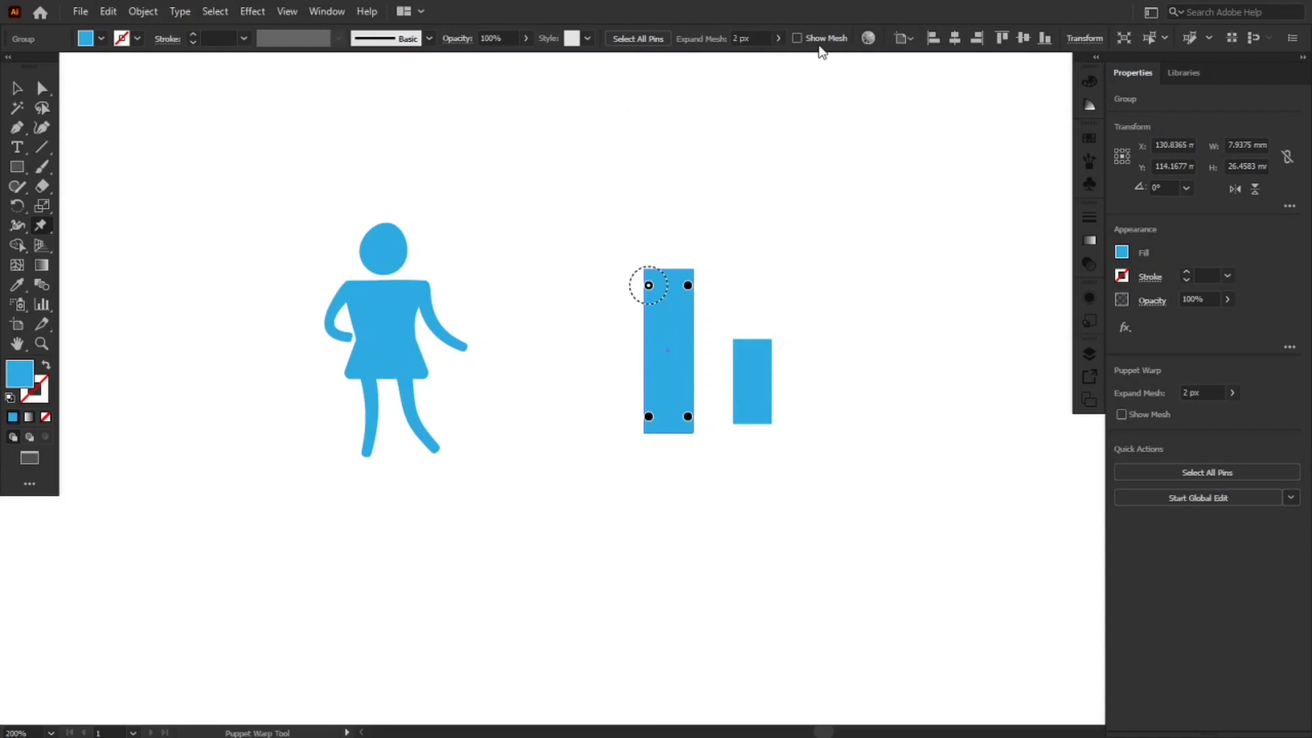
click(797, 39)
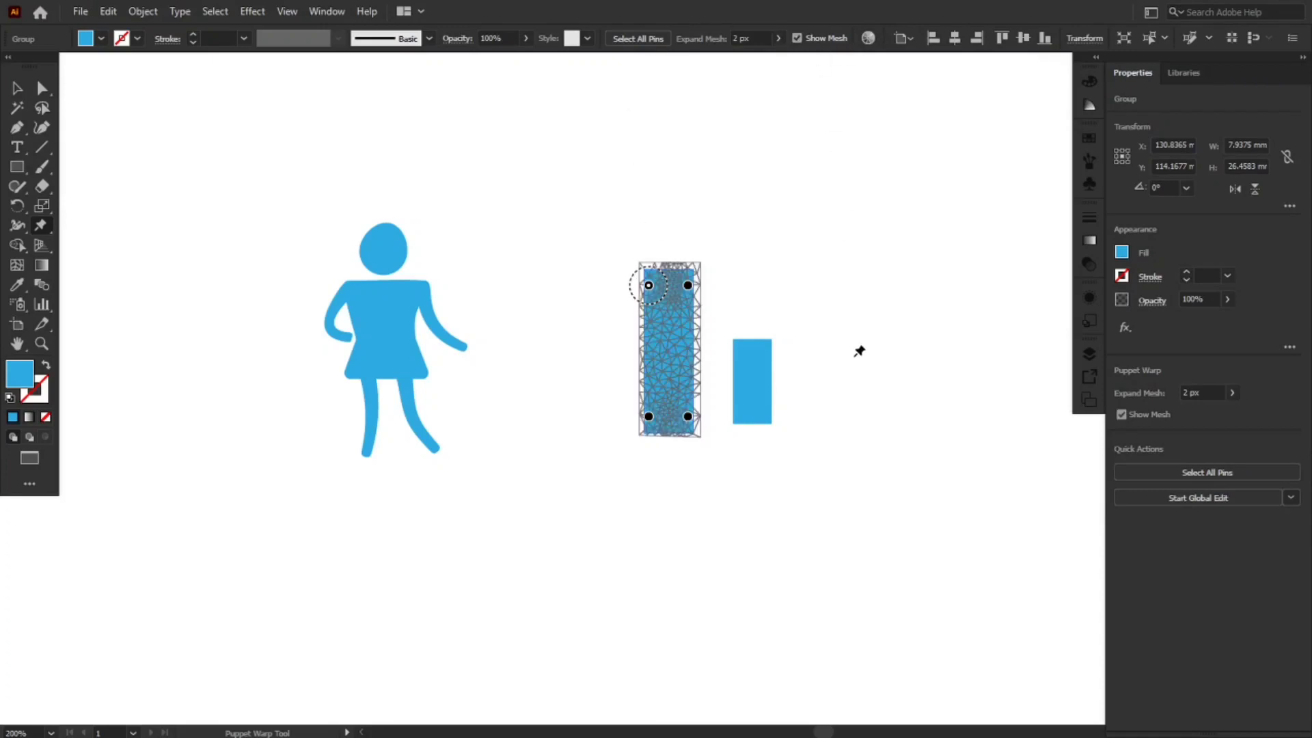
- Delete all four automatic corner pins from the tall rectangle
click(689, 417)
key(Delete)
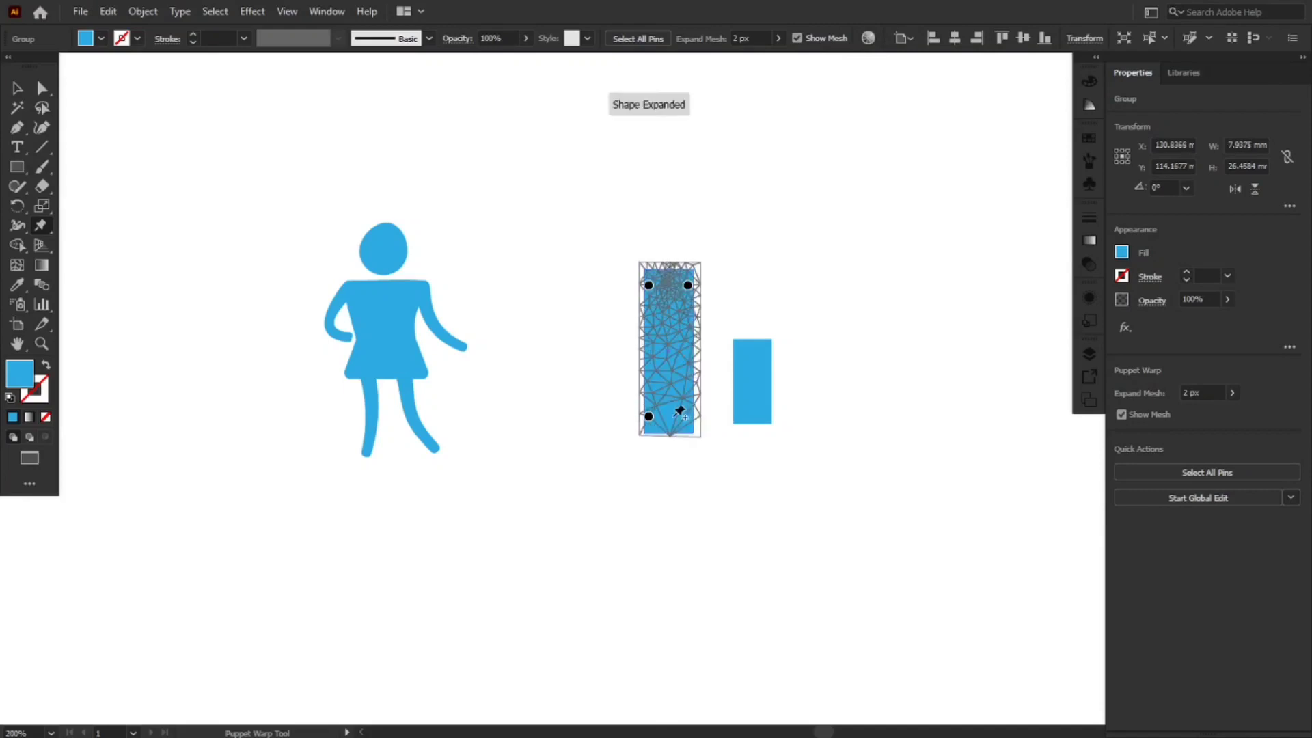
click(649, 417)
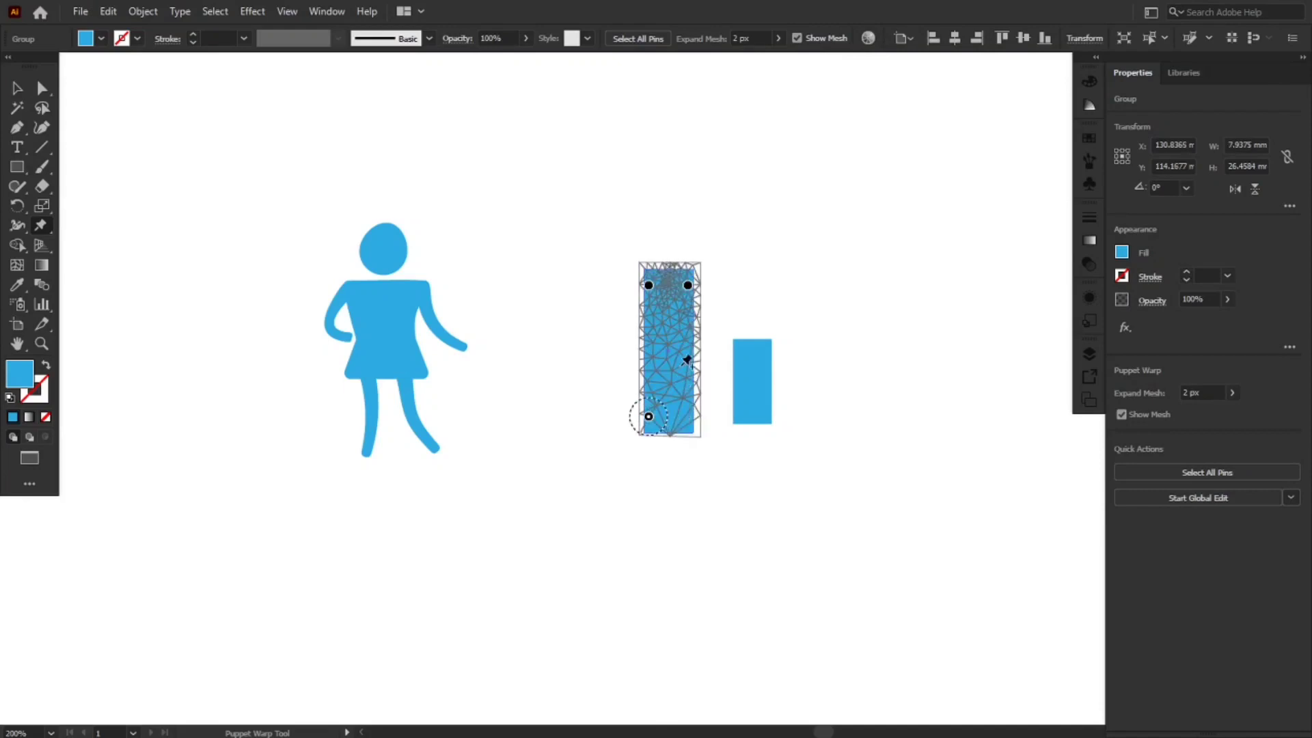
key(Delete)
click(689, 285)
key(Delete)
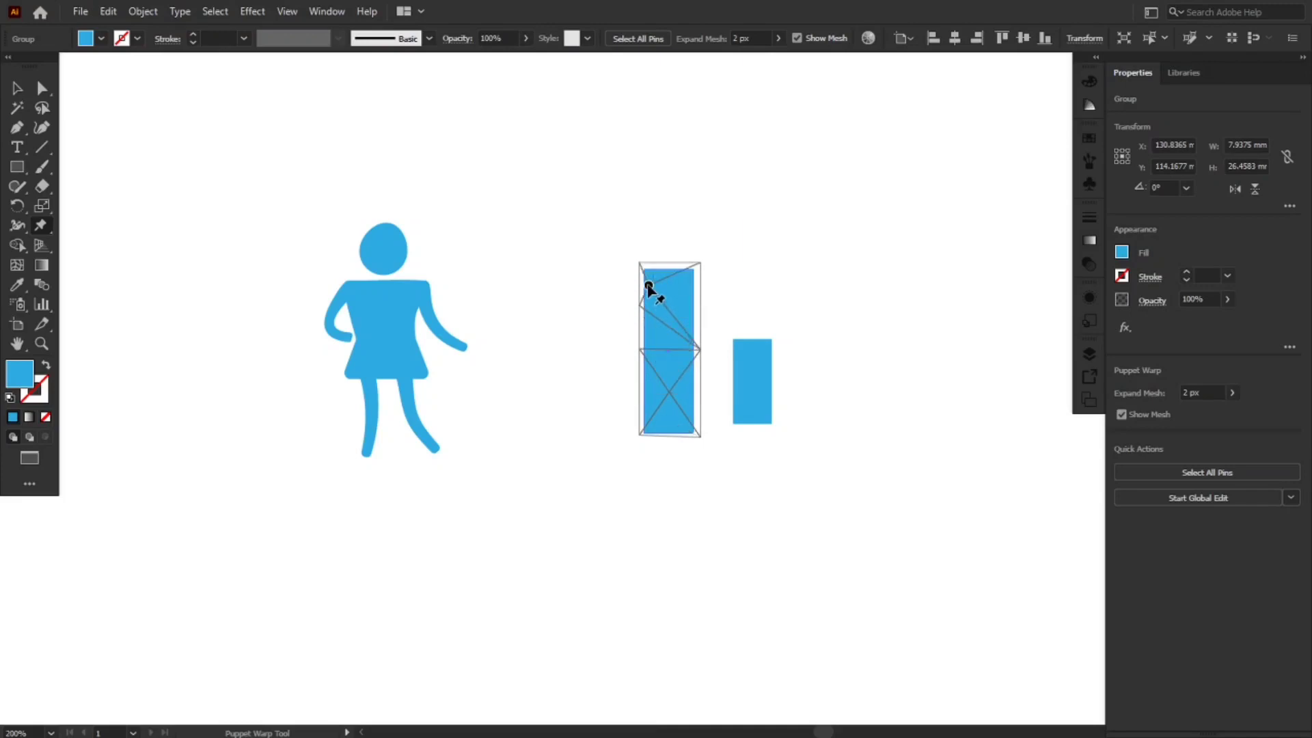
click(649, 286)
key(Delete)
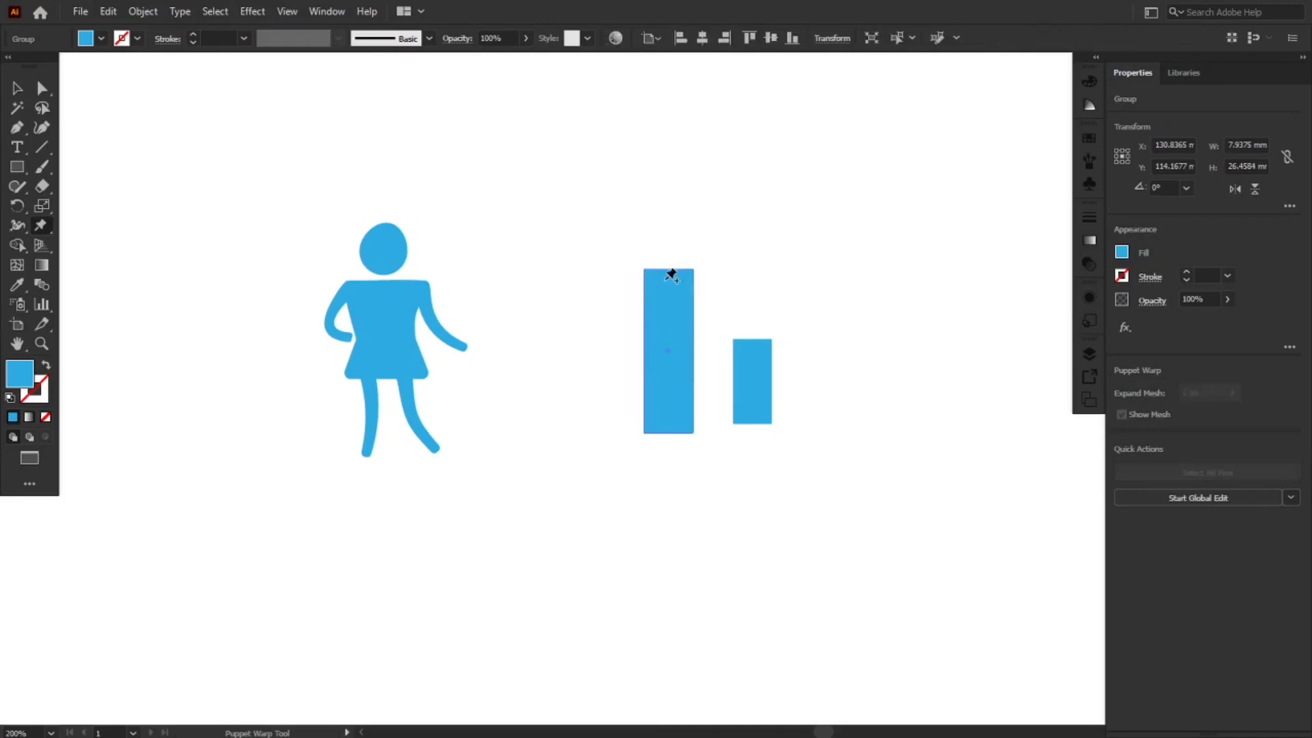
- Place three puppet pins down the middle of the tall rectangle, at its upper end, centre and lower end, and deselect it
click(667, 279)
click(669, 350)
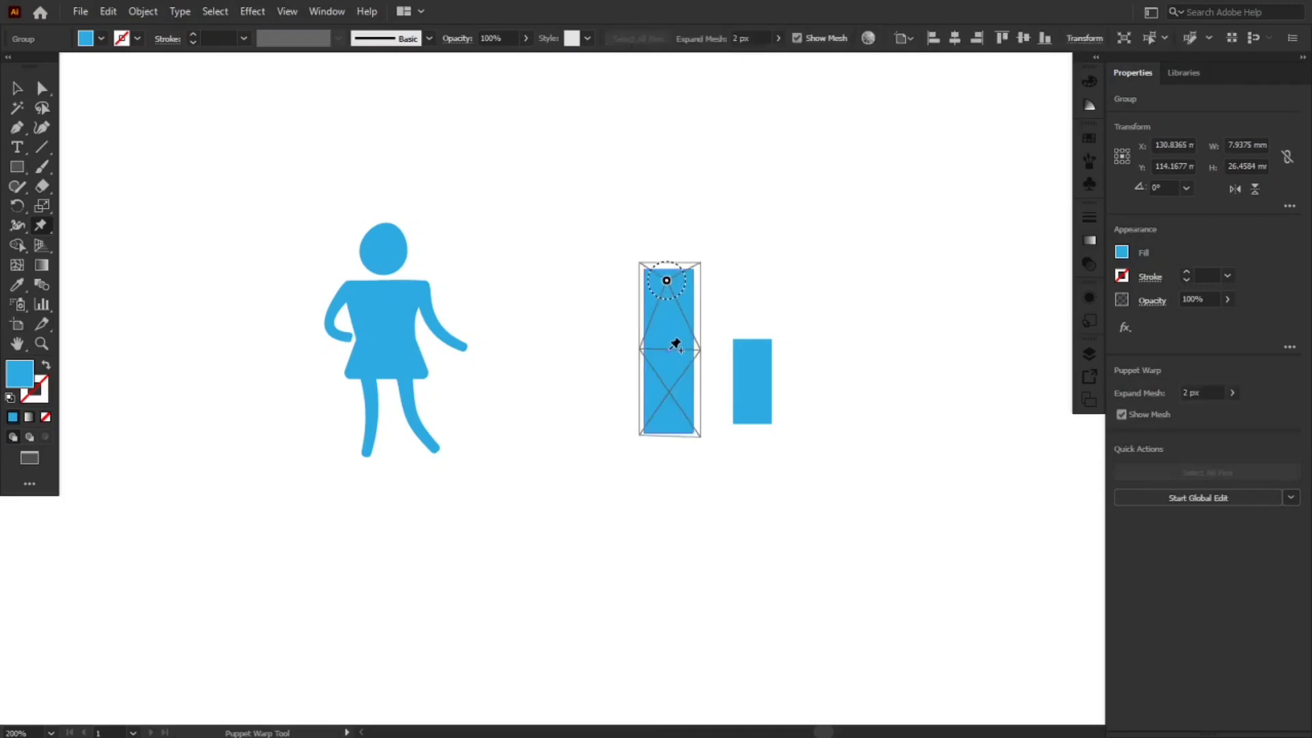
click(668, 428)
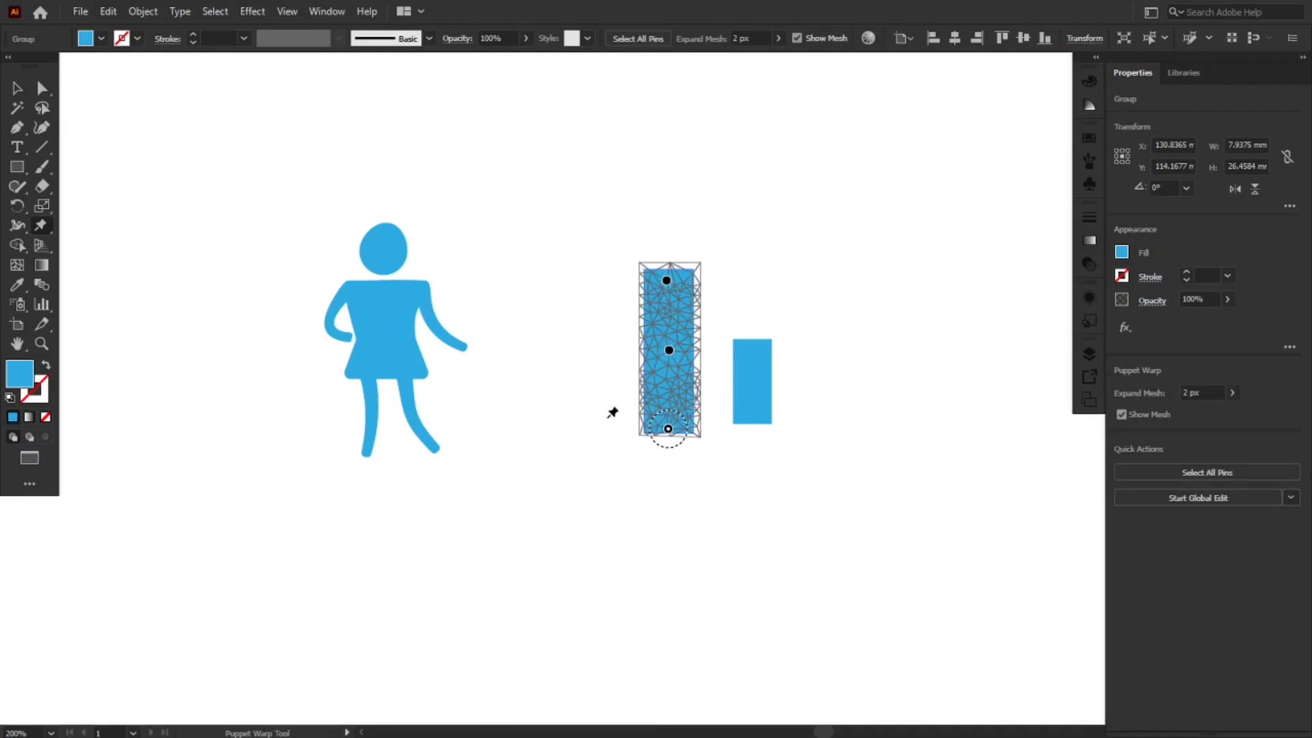
key(v)
click(612, 442)
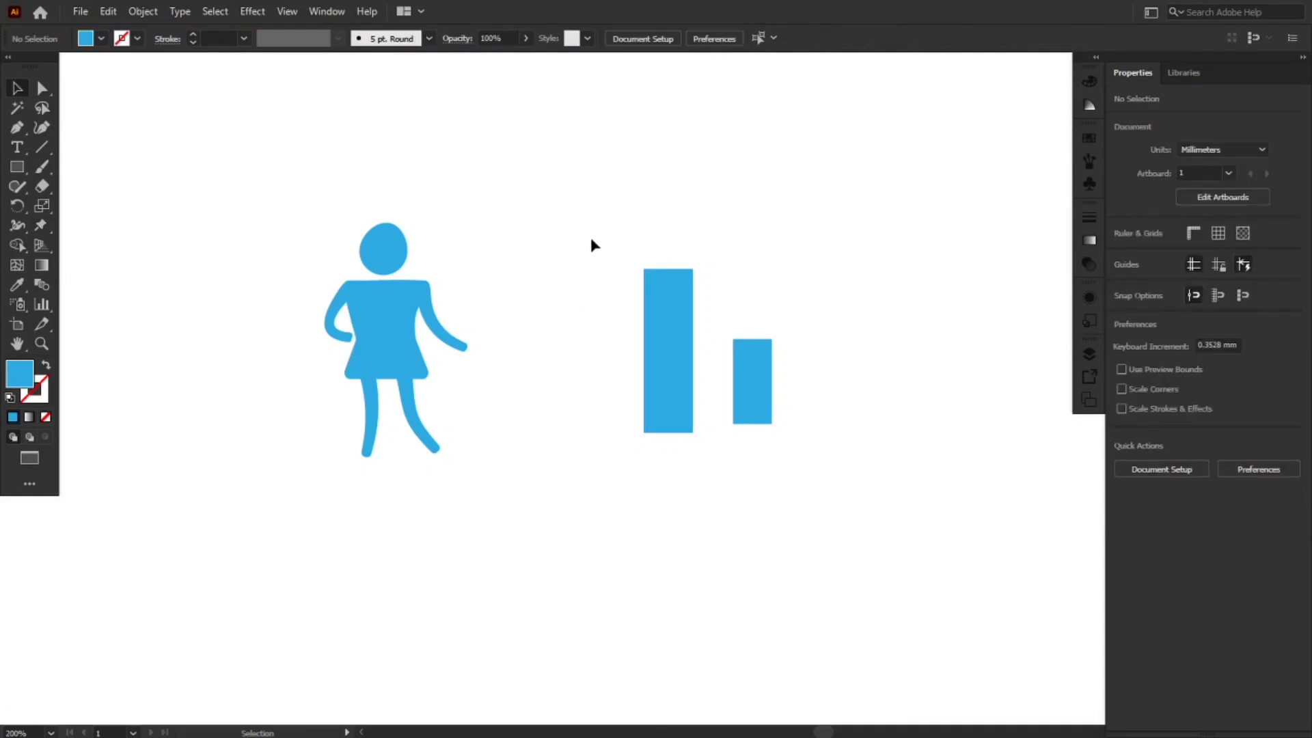
- Unite the two rectangles into one object and shift it about 3 mm to the right
drag(591, 239, 838, 495)
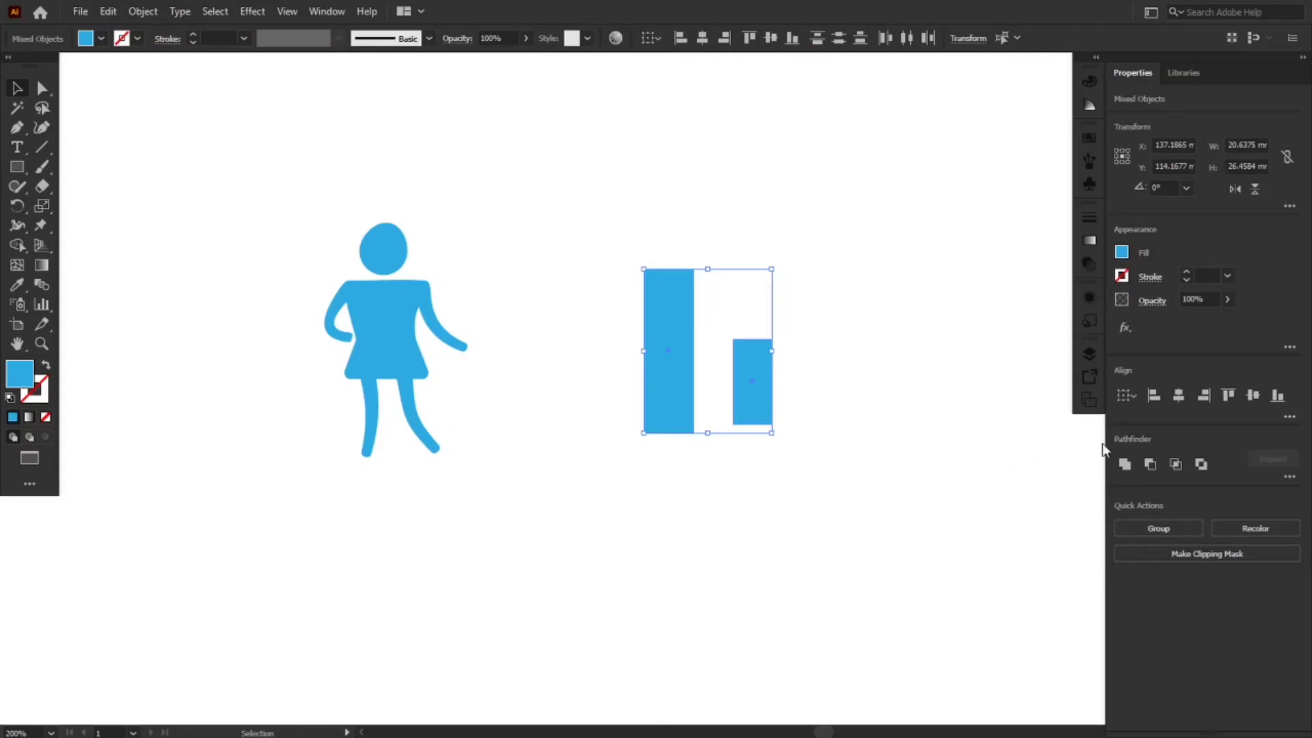
click(1124, 465)
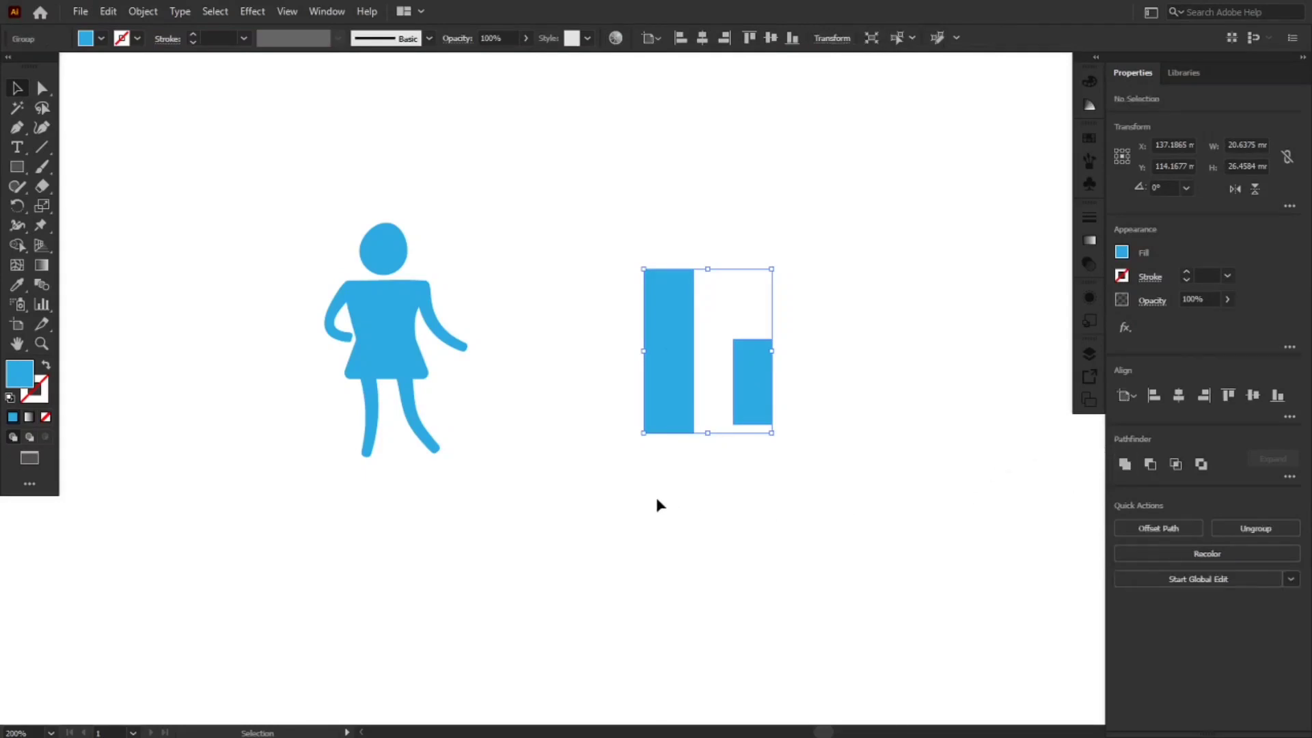
click(657, 503)
mouse_move(679, 404)
mouse_down()
mouse_move(686, 440)
mouse_move(668, 397)
mouse_move(712, 441)
mouse_move(697, 406)
mouse_up()
- Apply Puppet Warp to the united object, adding a pin at the tall rectangle's middle and selecting its top pin
click(43, 230)
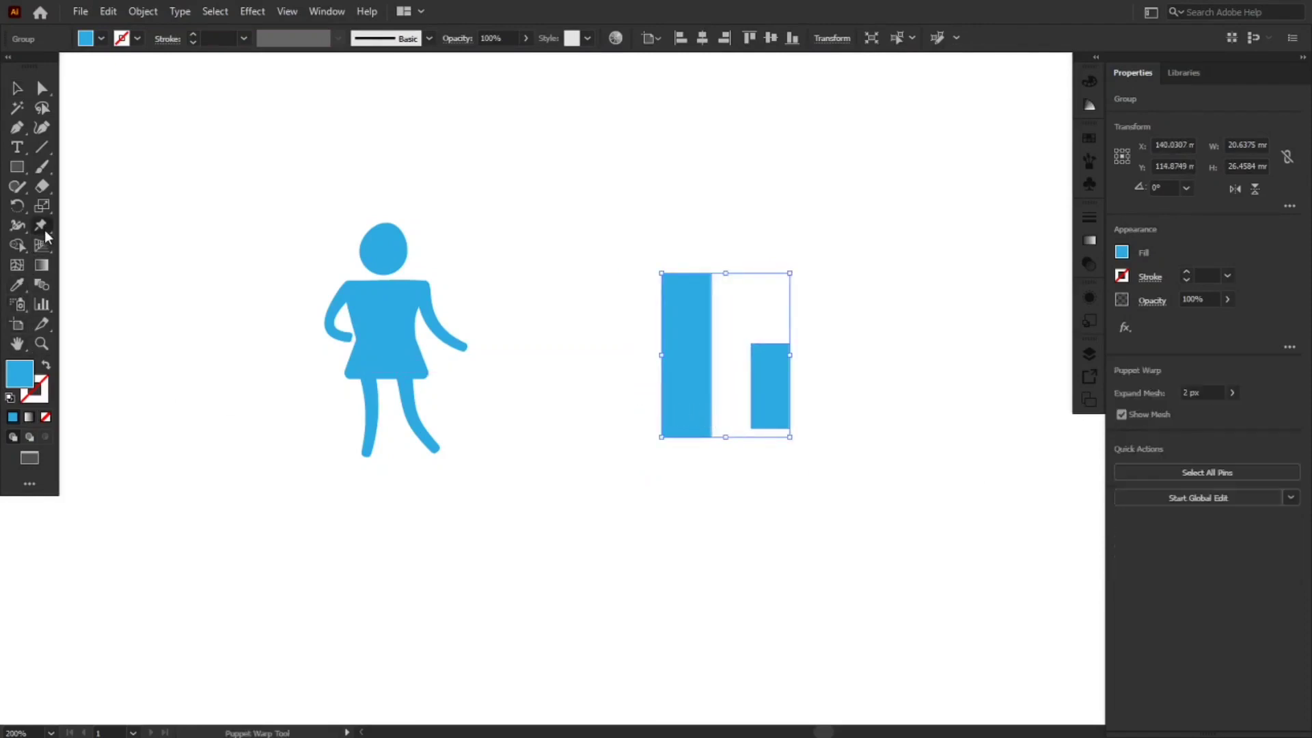
click(678, 366)
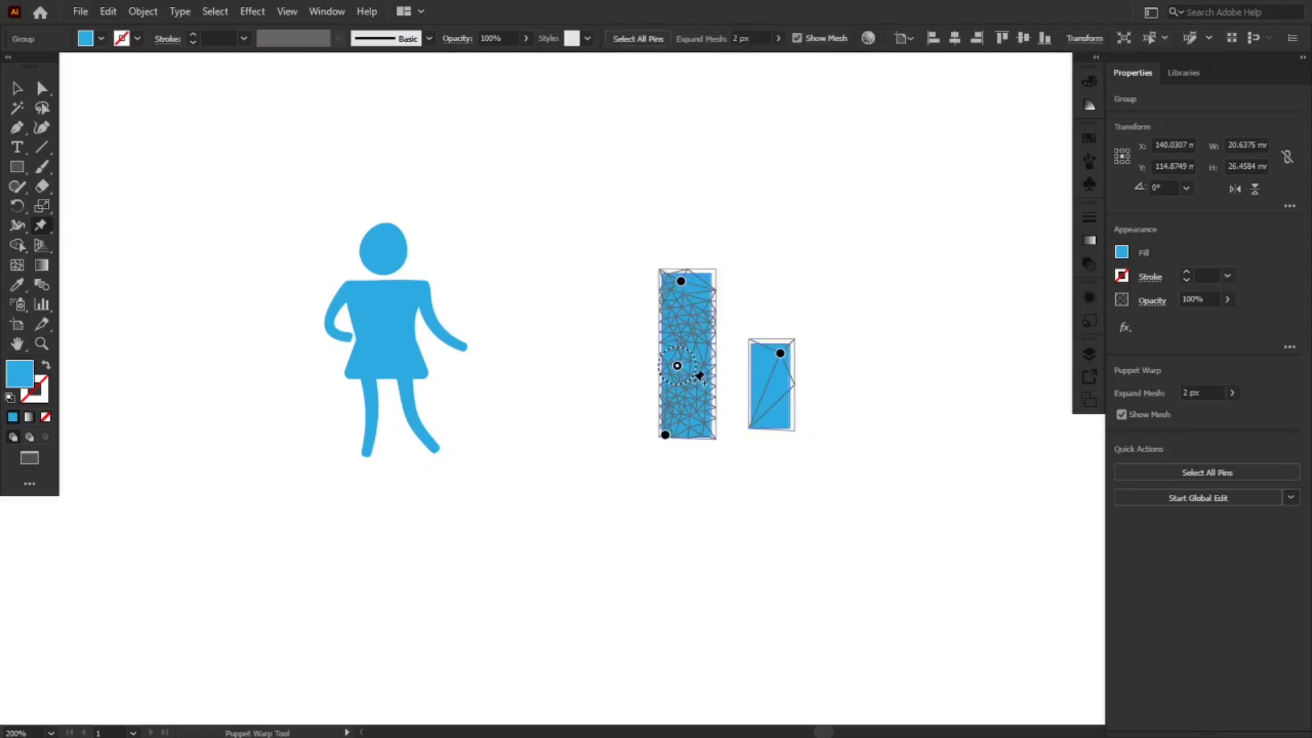
click(680, 283)
- Twist the tall rectangle around its top pin, and pull its bottom pin down to the left with a twist
drag(688, 292, 624, 334)
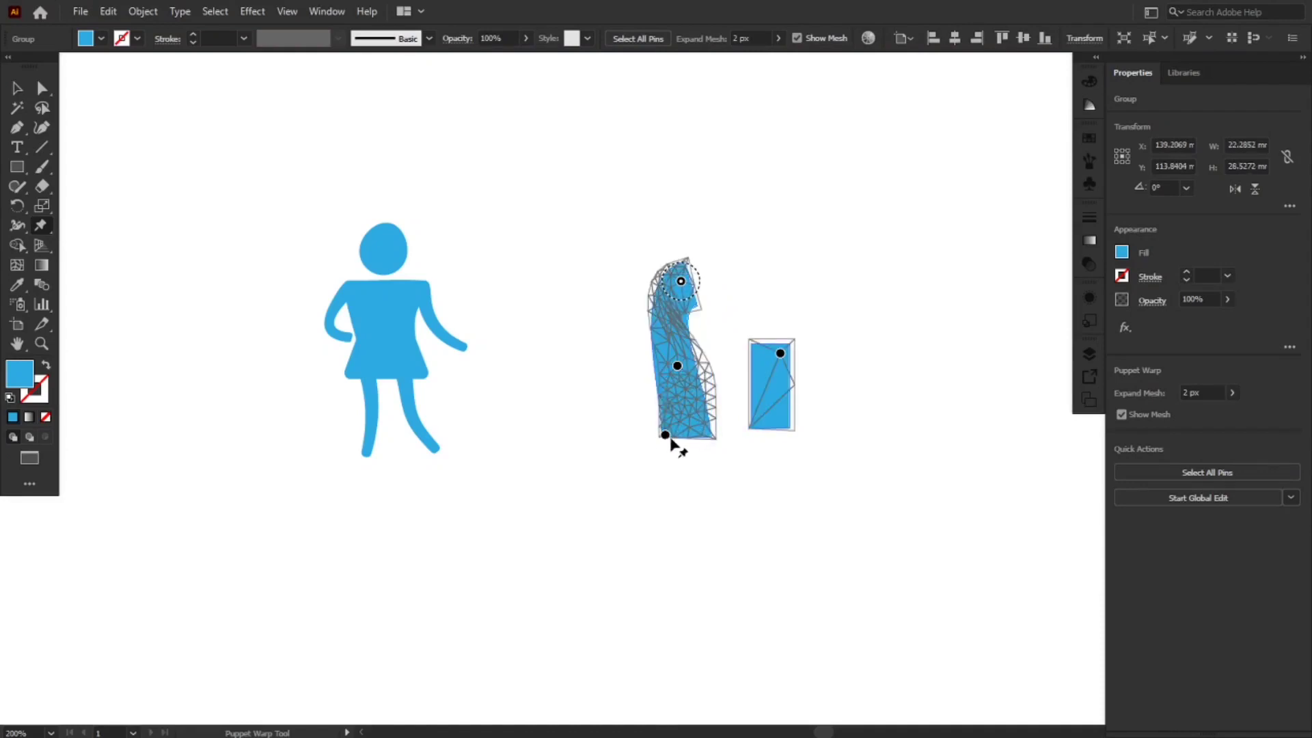
drag(665, 435, 556, 511)
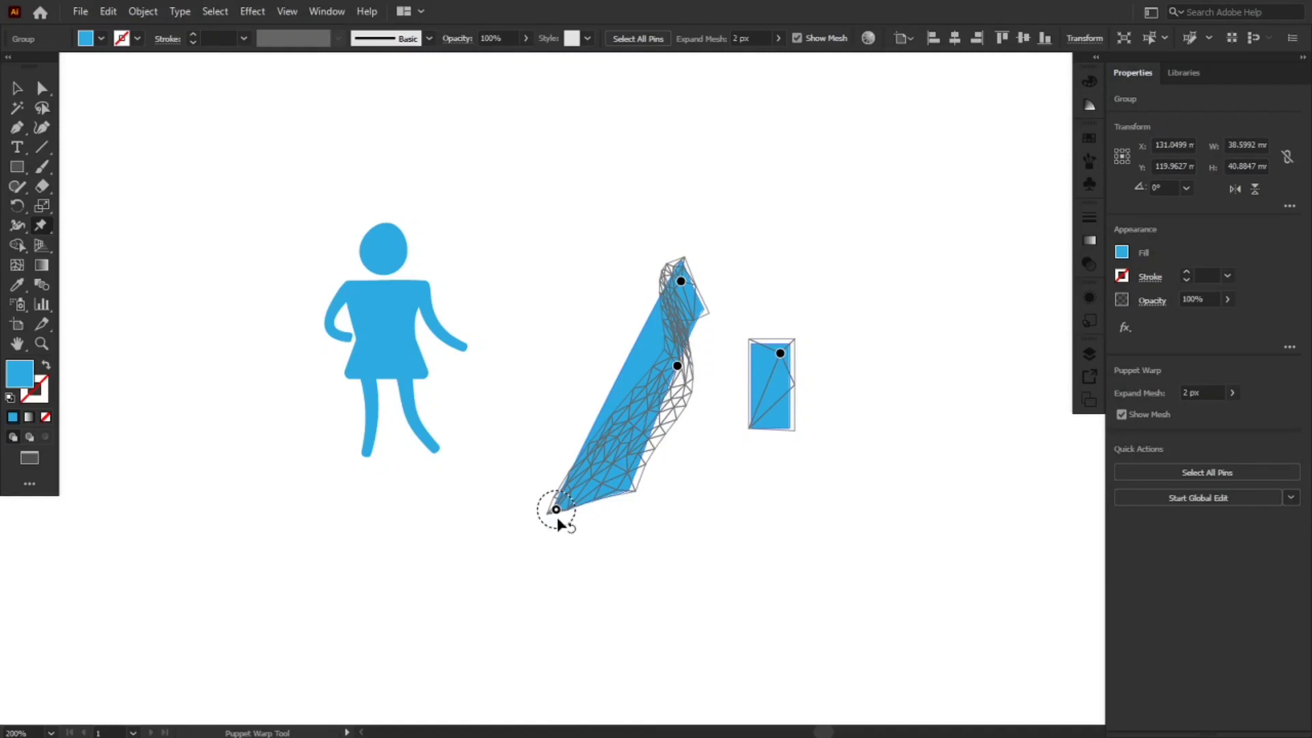
drag(556, 520, 653, 490)
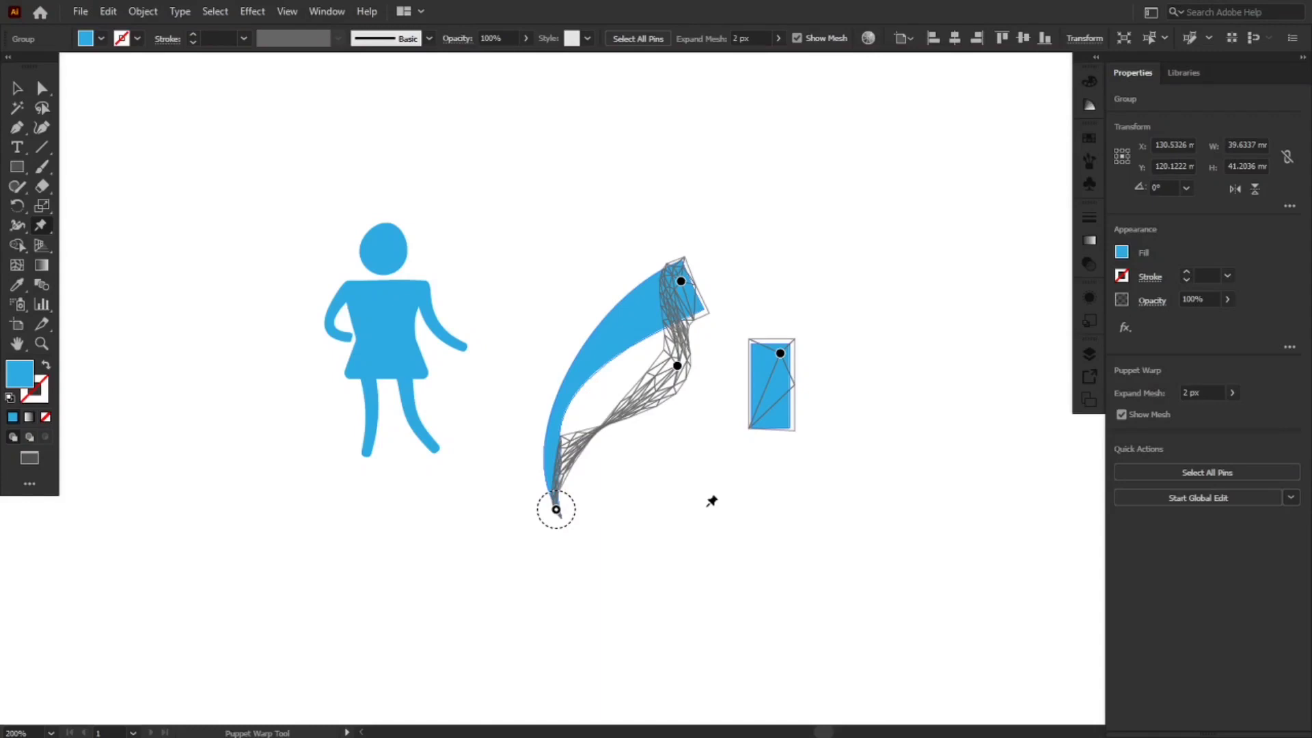
- Undo the twists and pin moves on the tall rectangle
key(v)
key(ctrl+z)
key(ctrl+z)
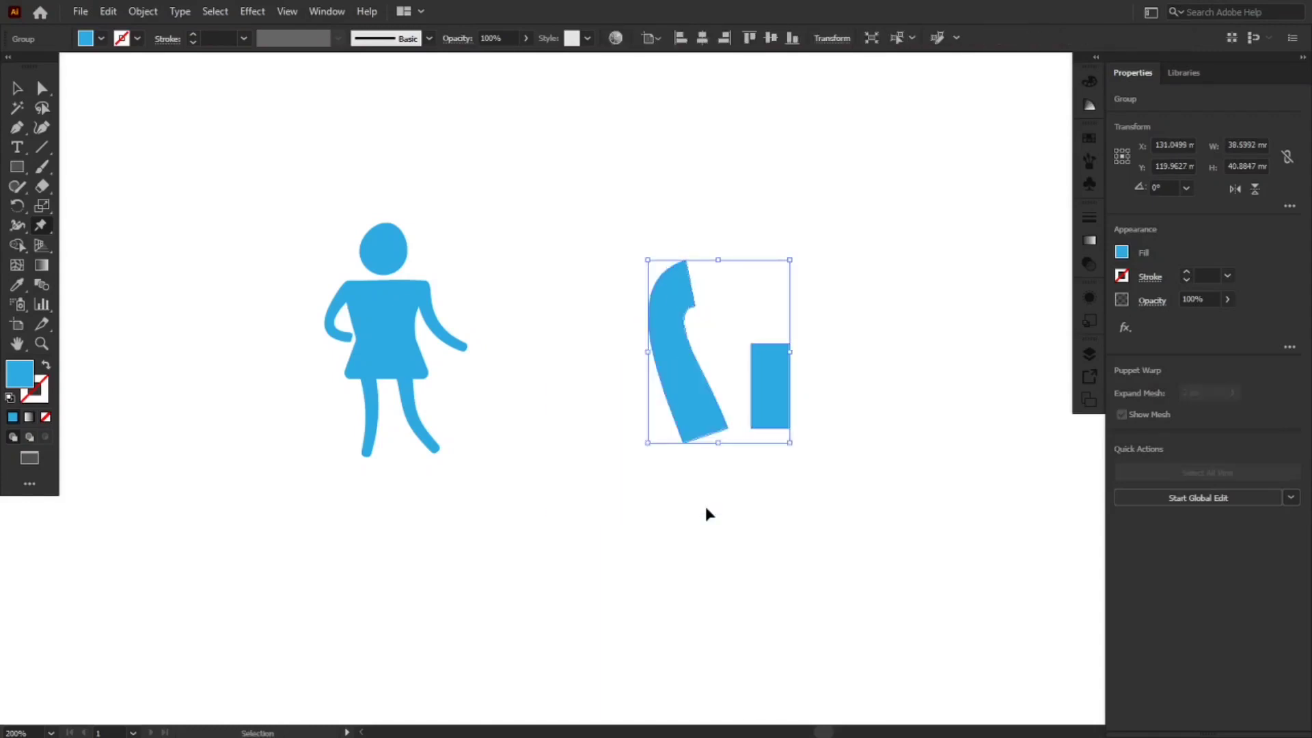
key(ctrl+z)
key(ctrl+z)
key(ctrl+z)
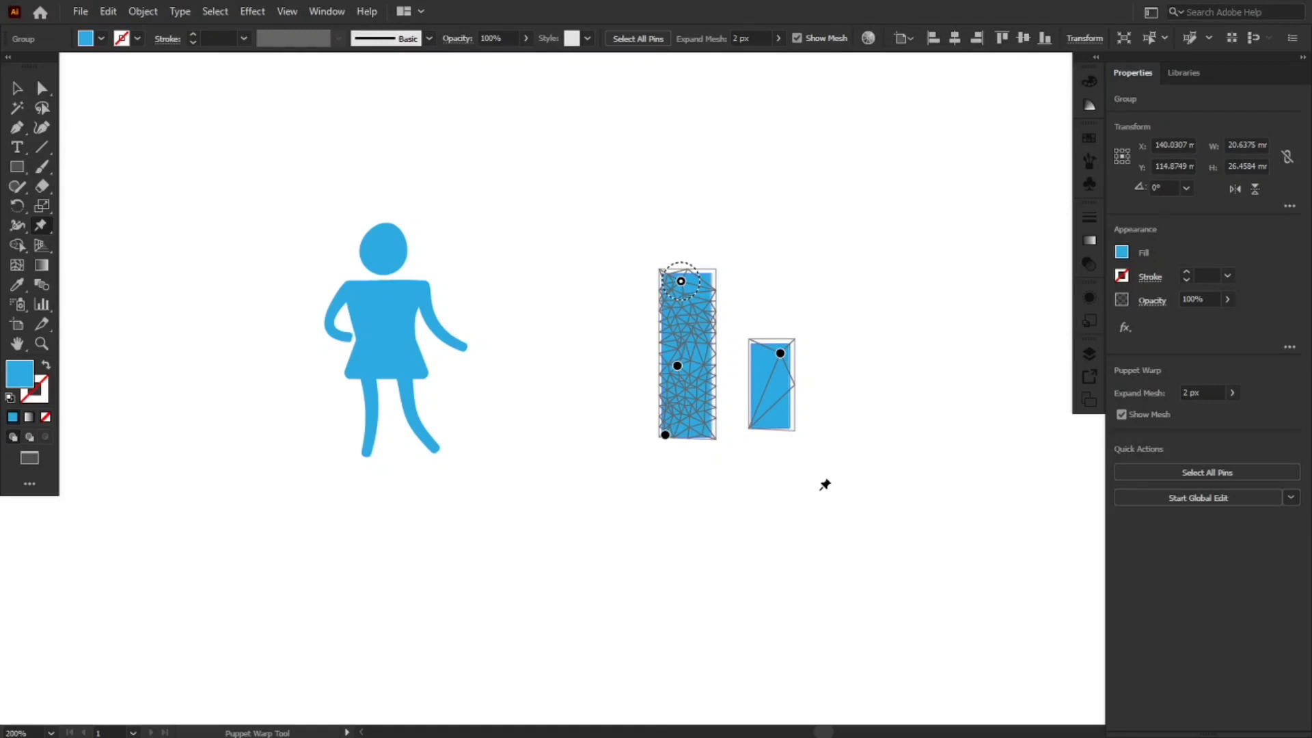
- Increase the Puppet Warp Expand Mesh value to 13 px so one mesh spans both rectangles
click(1193, 393)
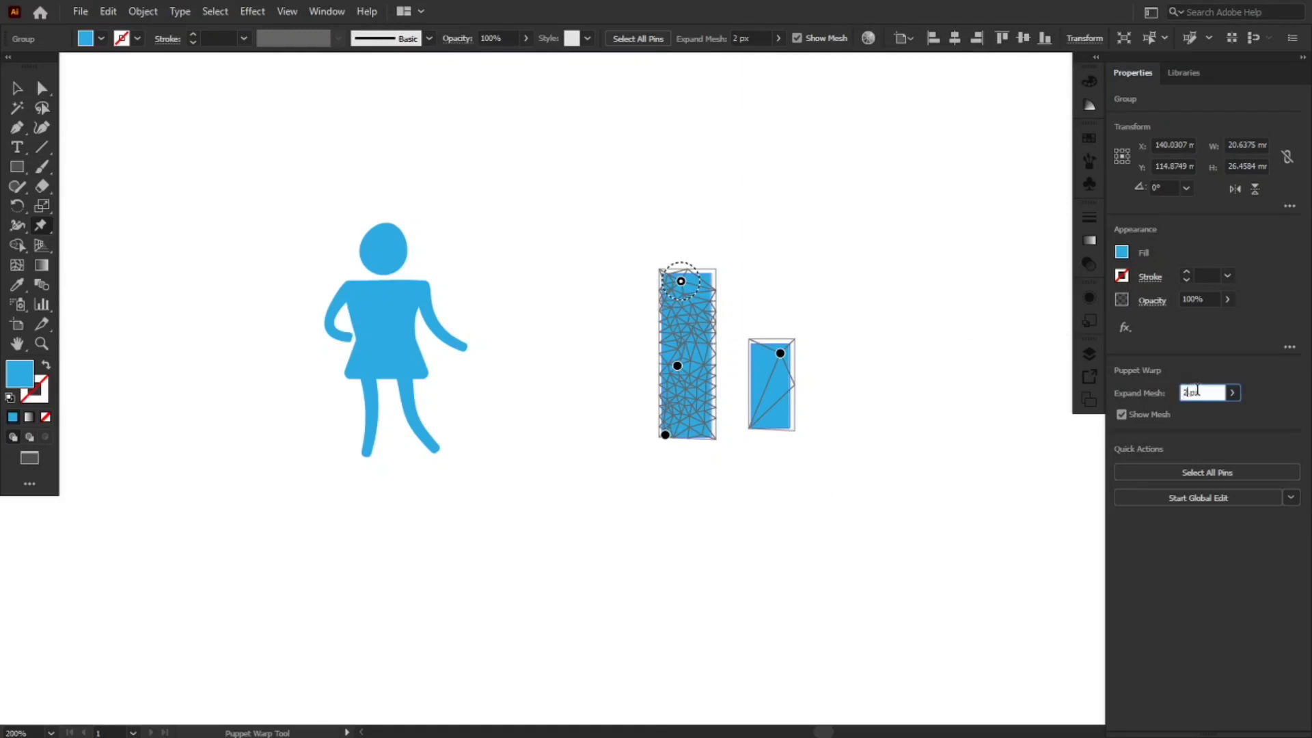
key(Up)
key(Up)
key(Up)
key(Up)
key(Up)
key(Up)
key(Up)
key(Up)
key(Up)
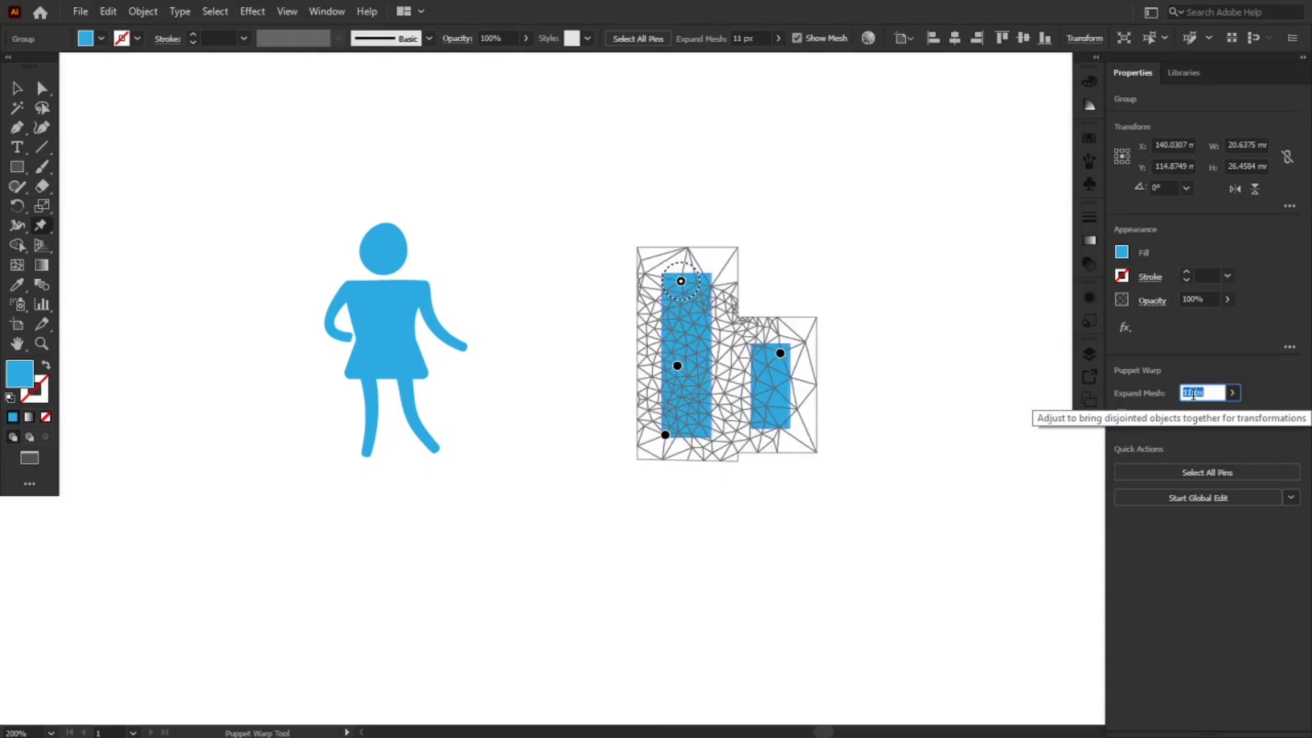
key(Up)
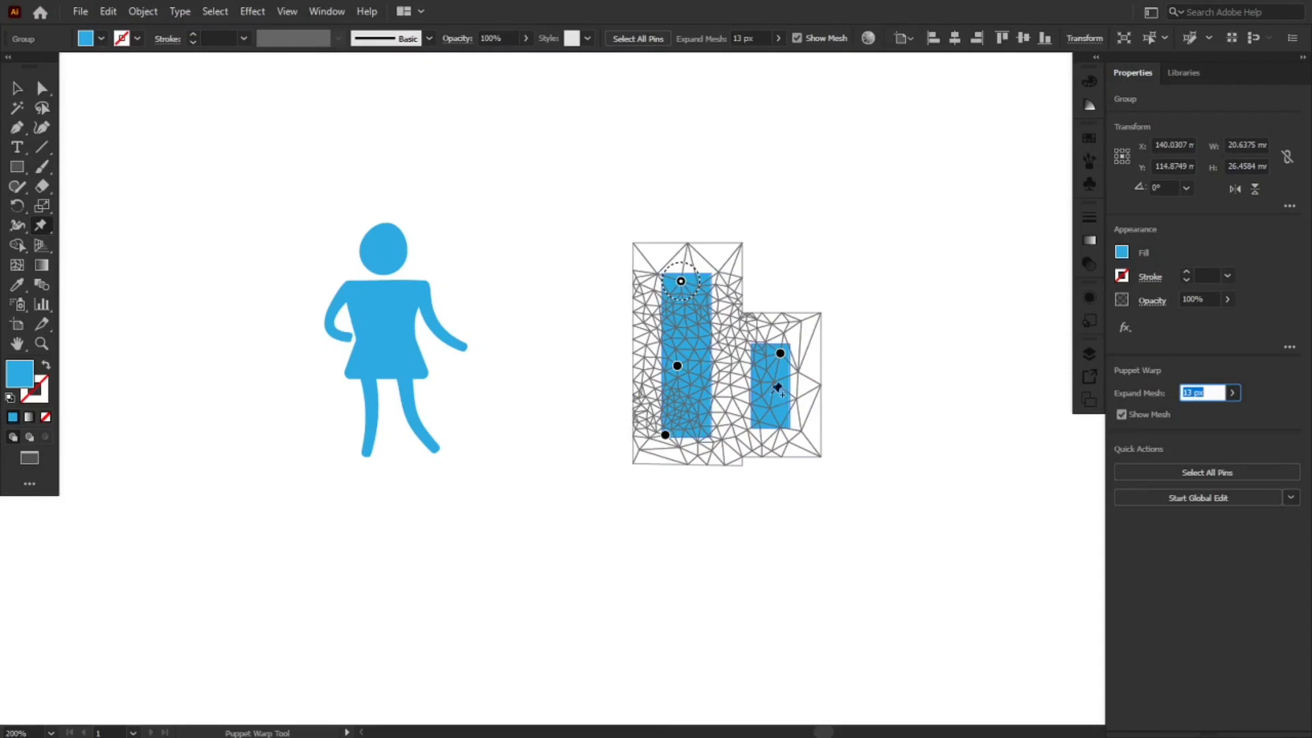
- Pull the tall rectangle's top pin up to the left and move its middle pin upward to bend both shapes
click(682, 284)
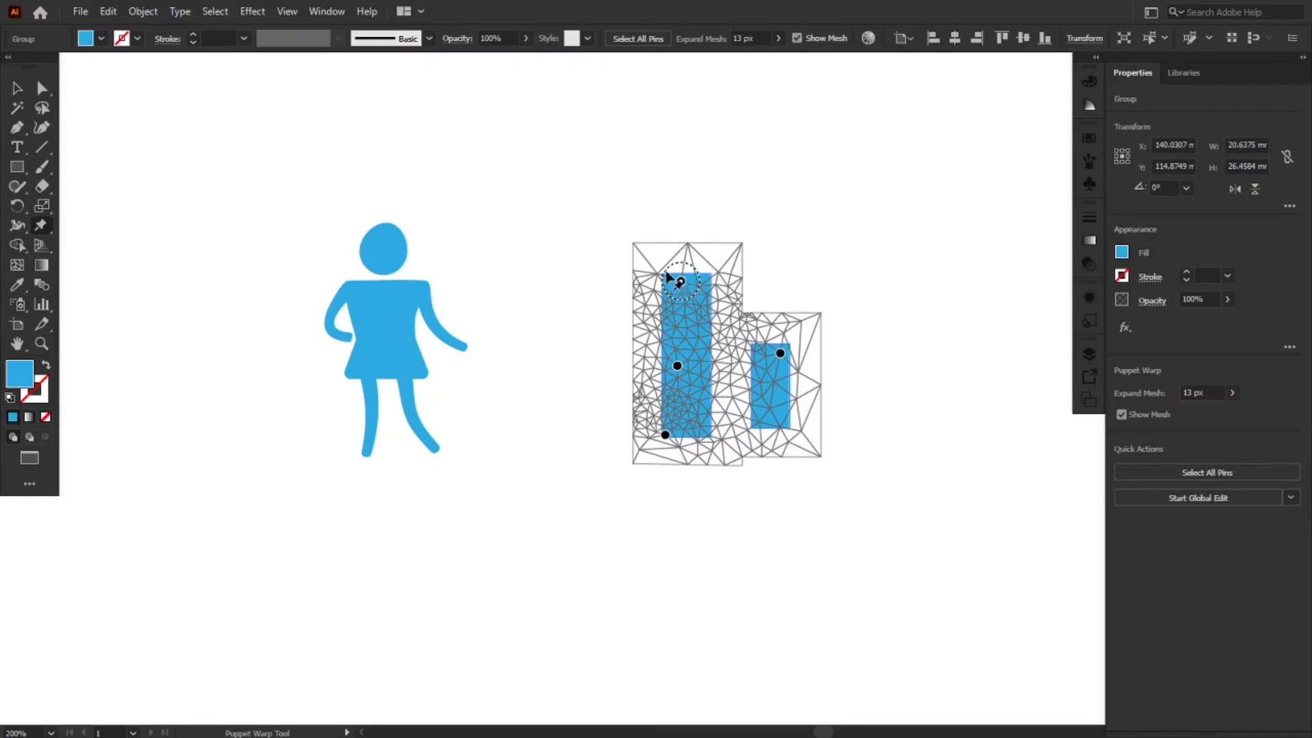
drag(682, 282, 588, 188)
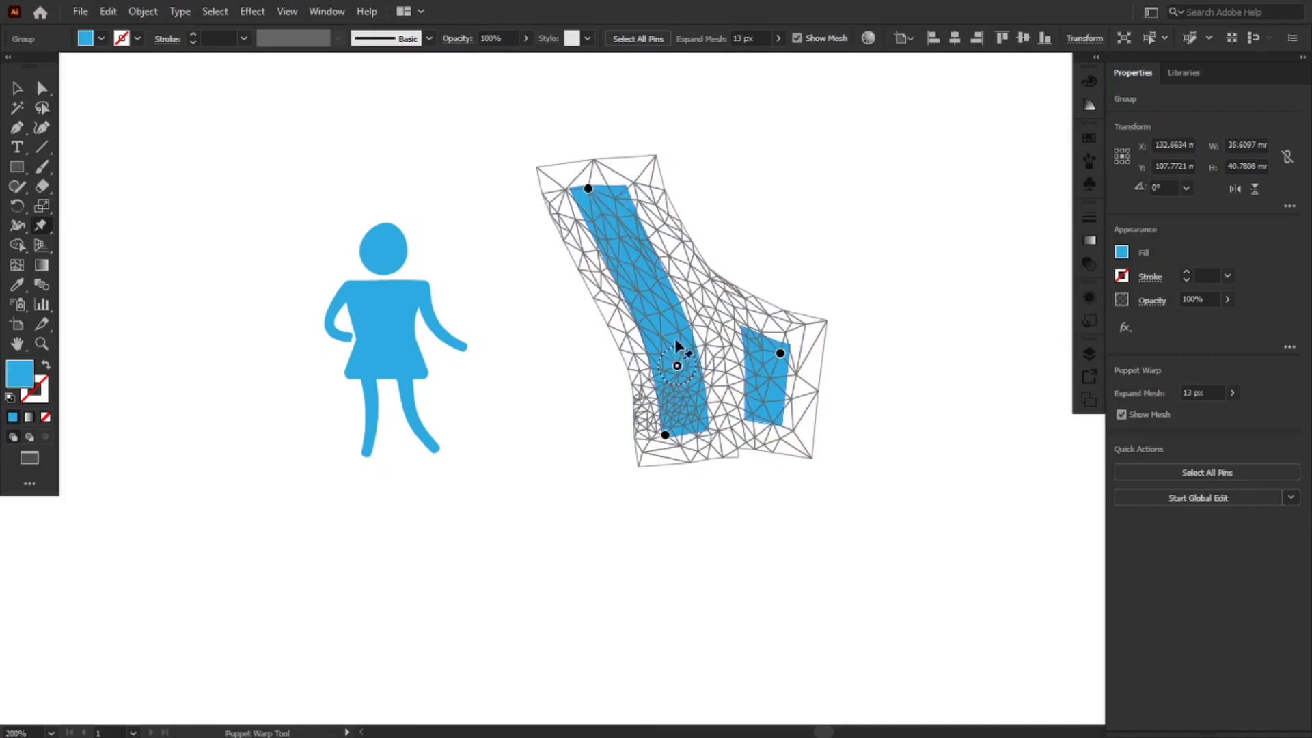
drag(677, 366, 704, 246)
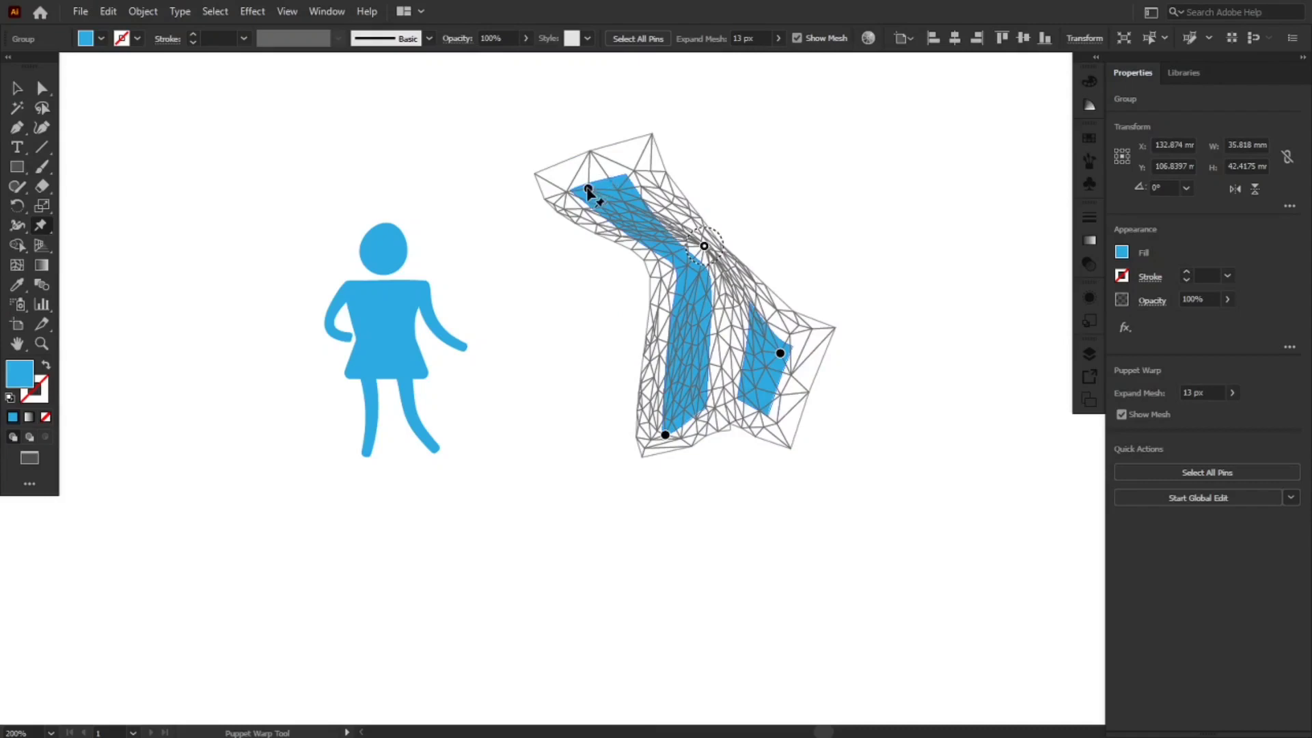
- Adjust the small rectangle's pin and add a second pin near its left edge to bend the shape
click(780, 354)
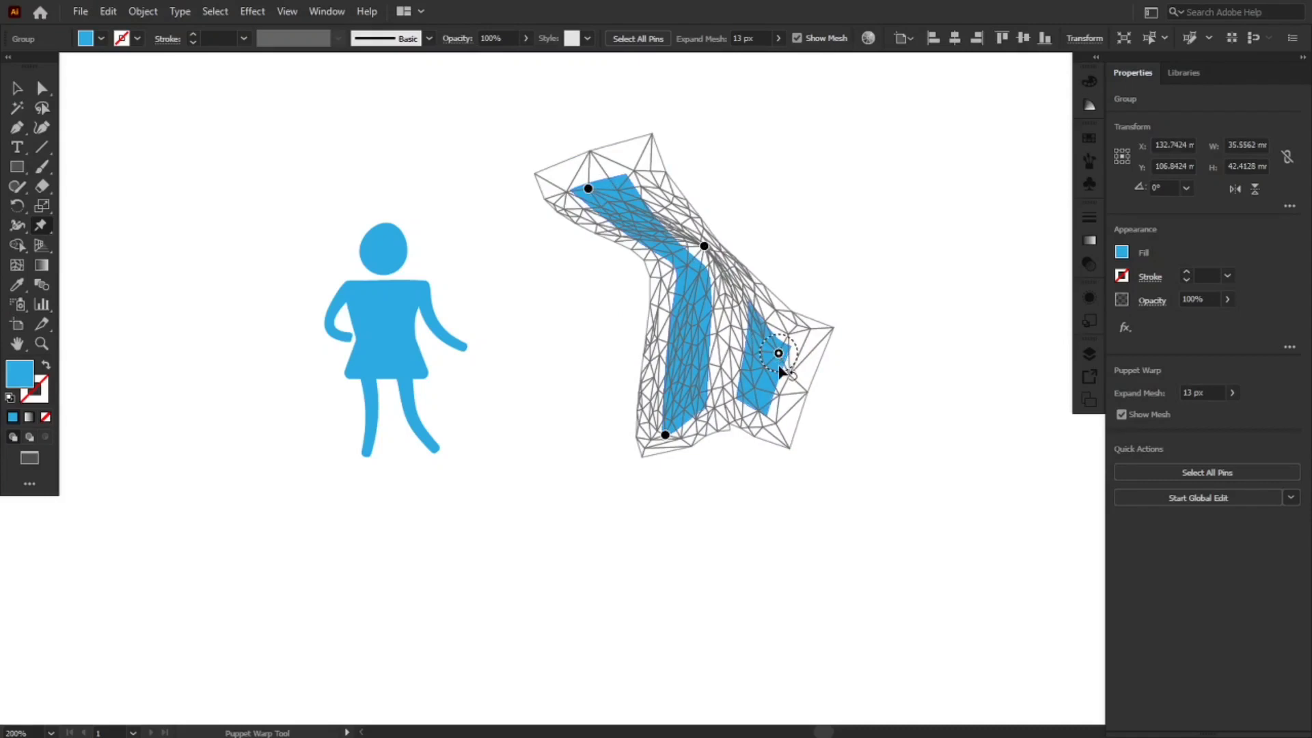
drag(779, 354, 734, 373)
click(733, 373)
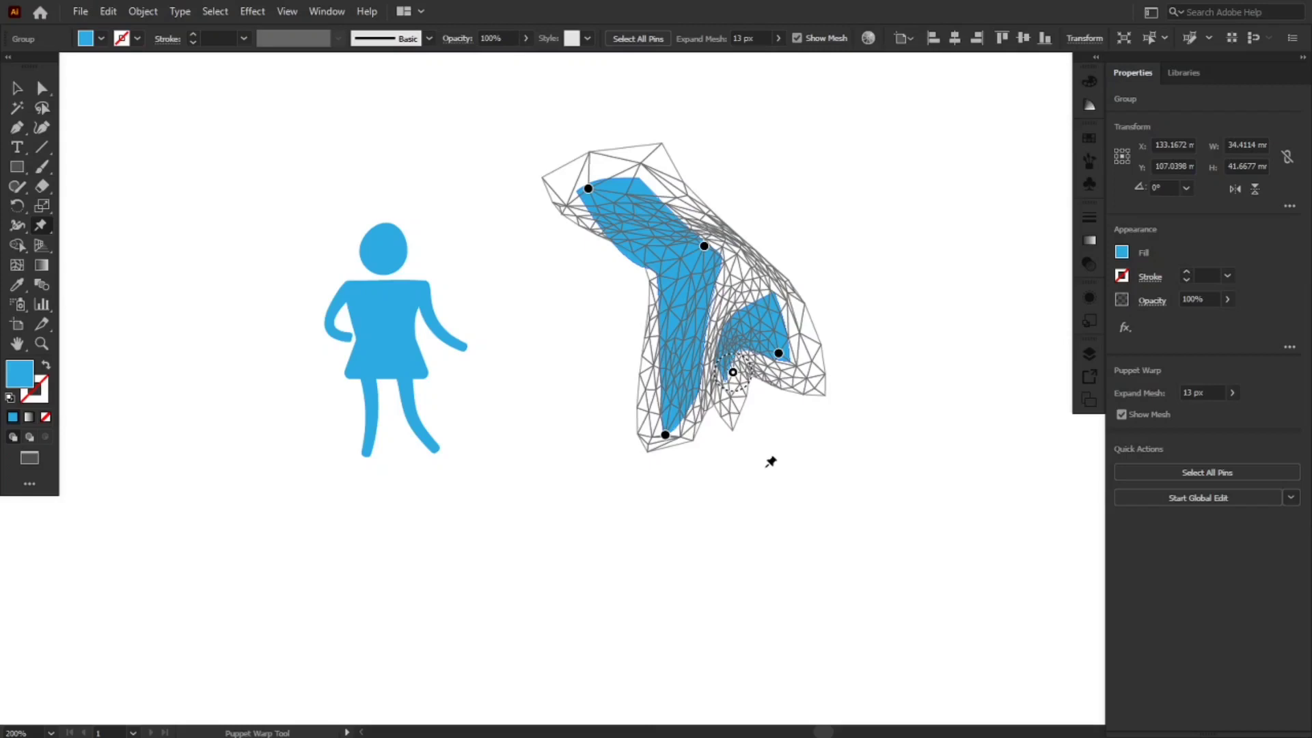
- Undo all the pin edits made on both rectangles with the expanded mesh
key(v)
key(ctrl+z)
key(ctrl+z)
key(ctrl+z)
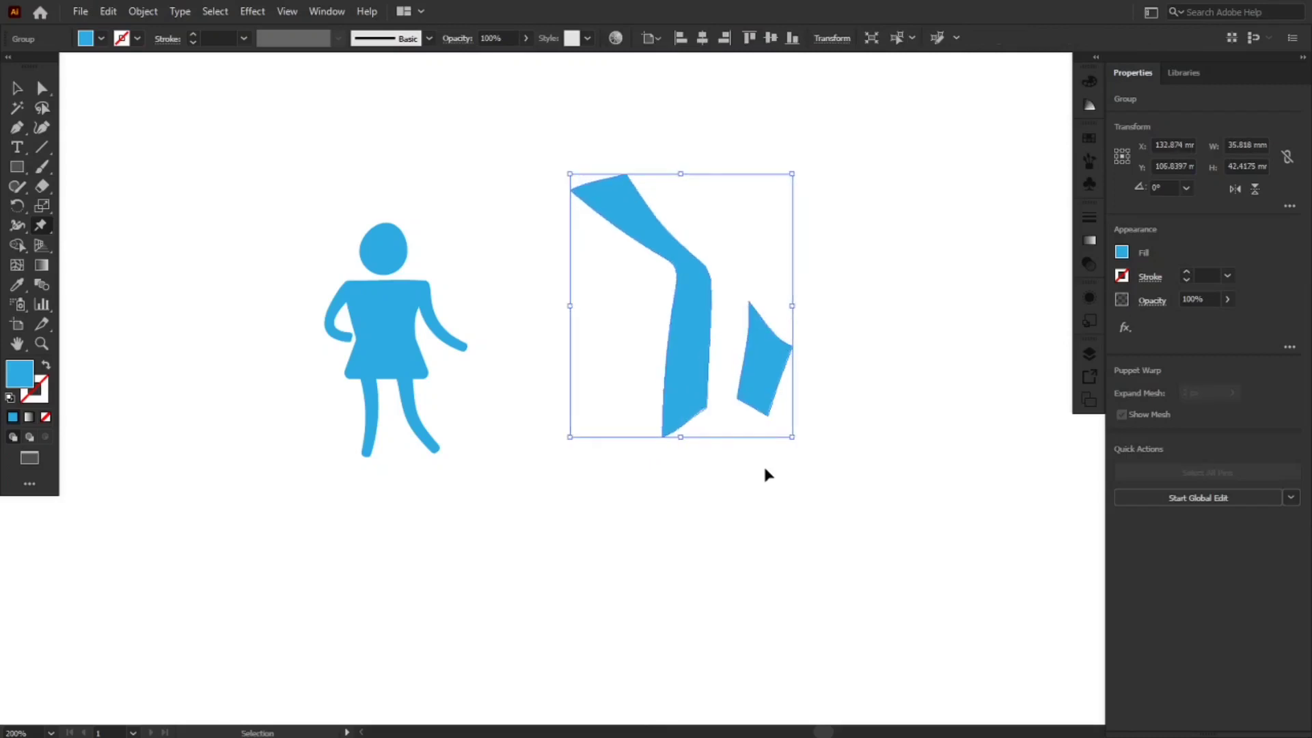
key(ctrl+z)
key(ctrl+z)
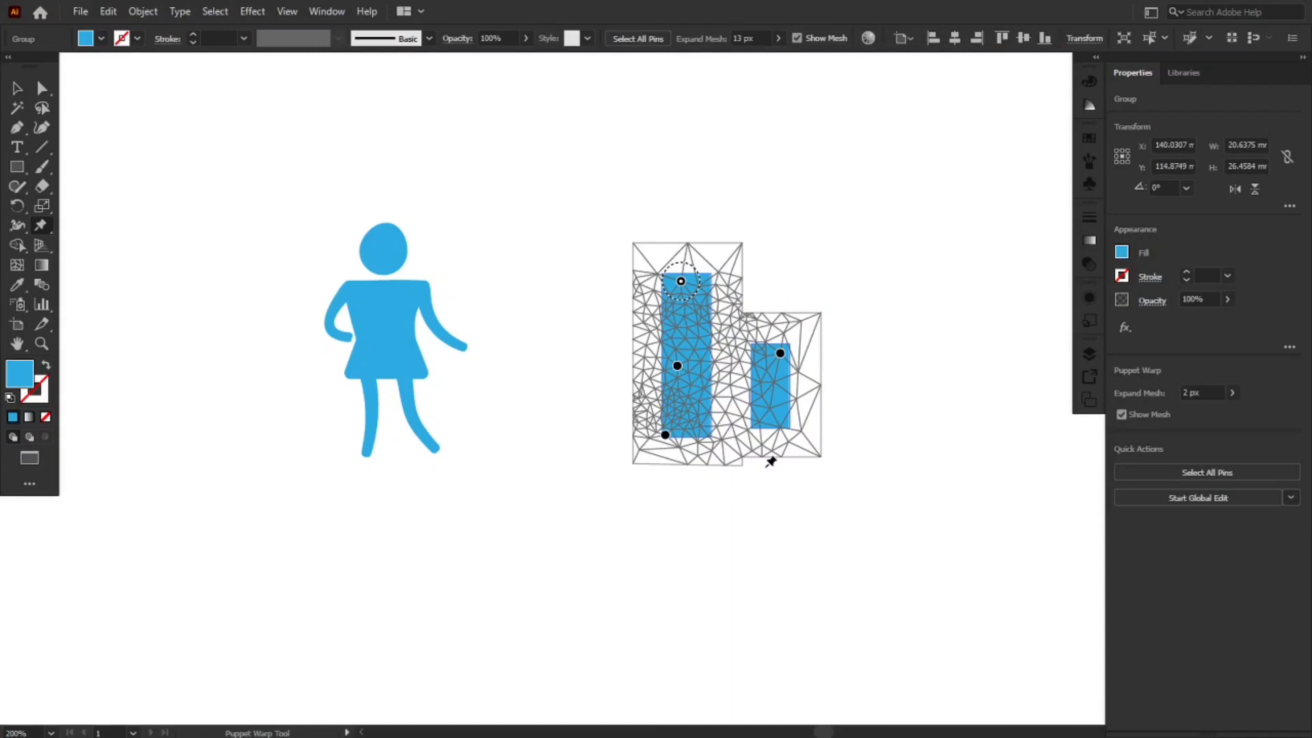
- Set the Expand Mesh value to 2 px and deselect the rectangles
click(1183, 392)
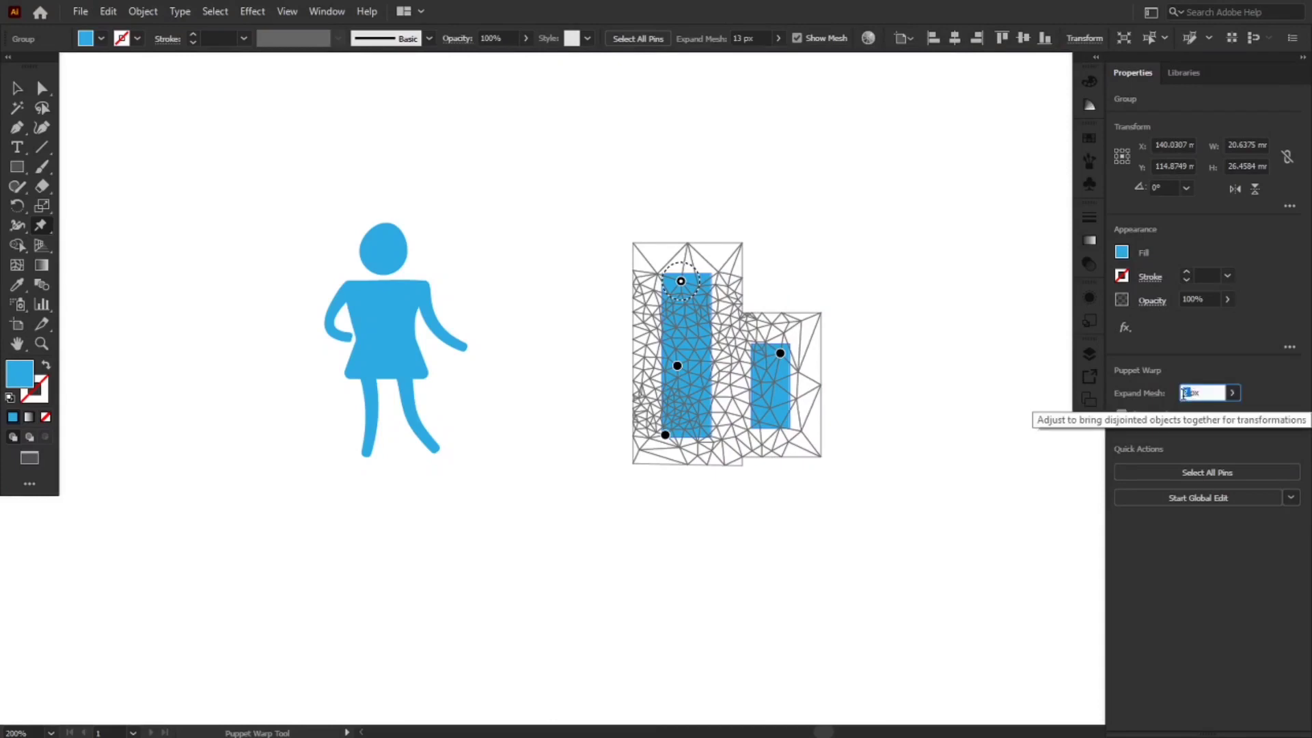
text(2)
key(Return)
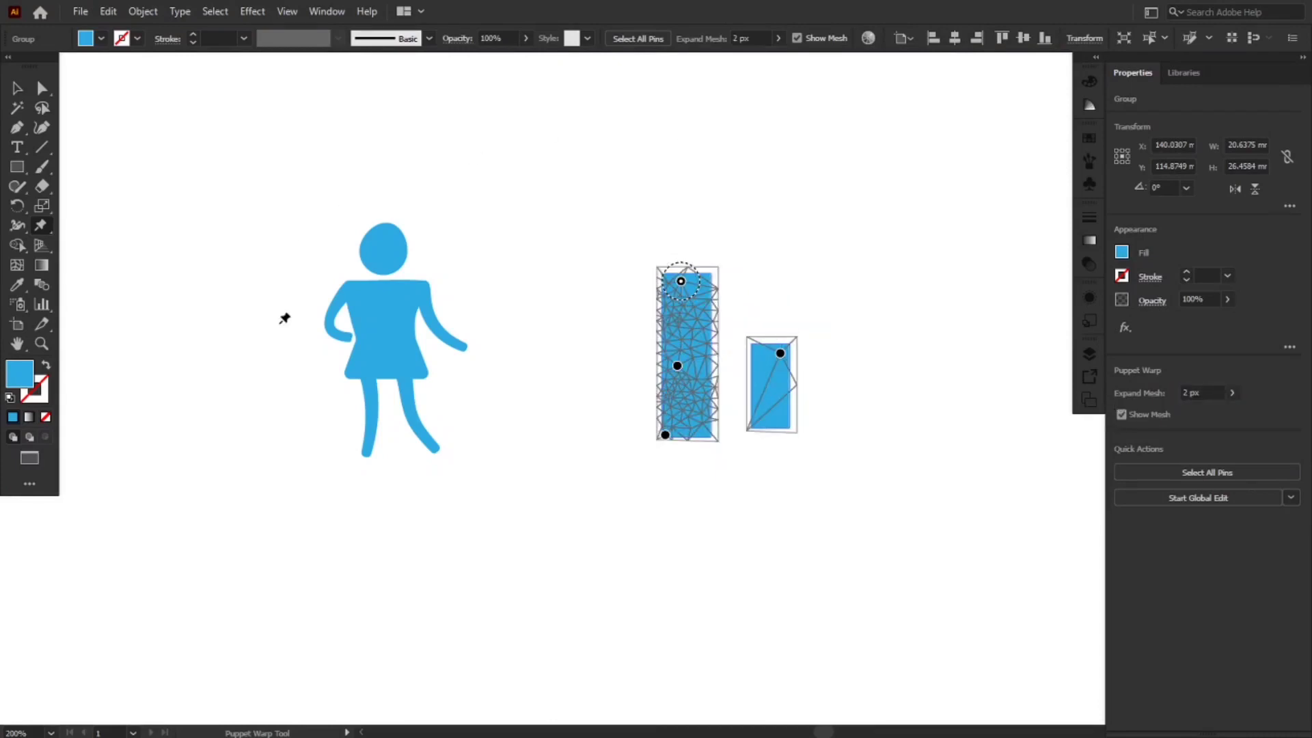
key(v)
click(439, 521)
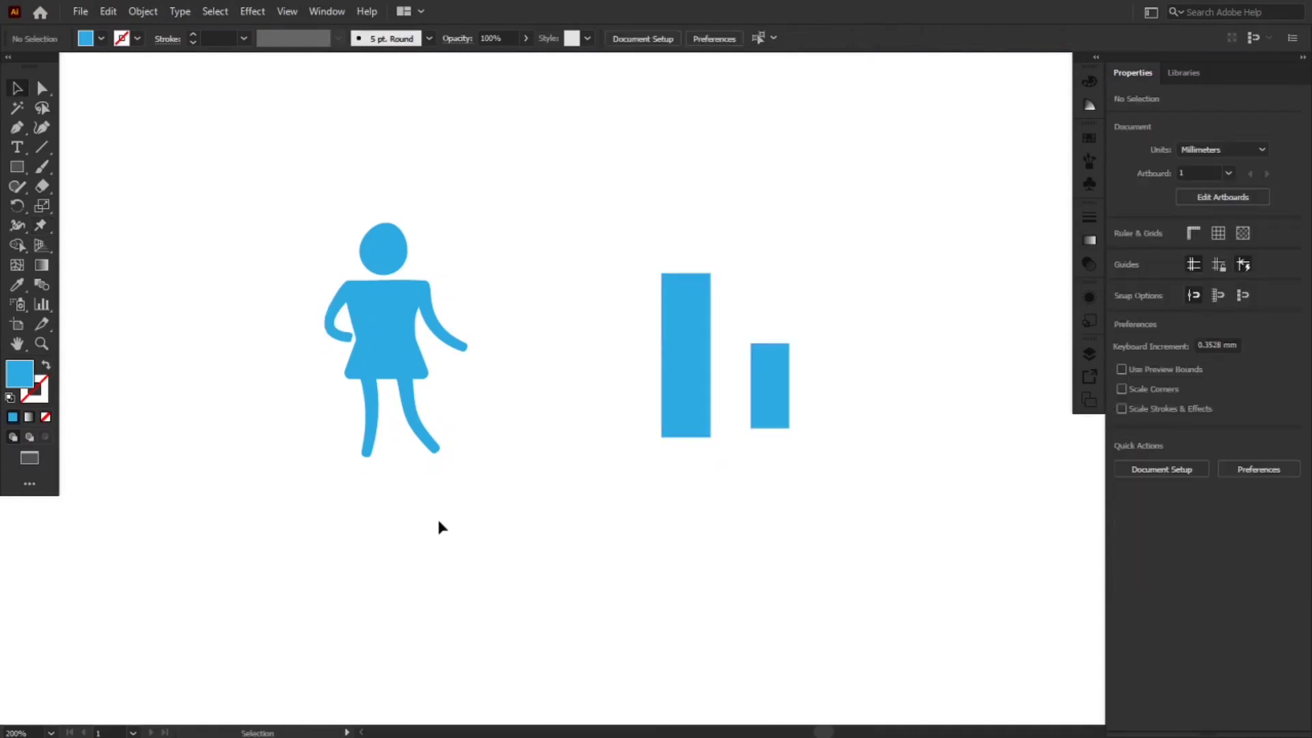